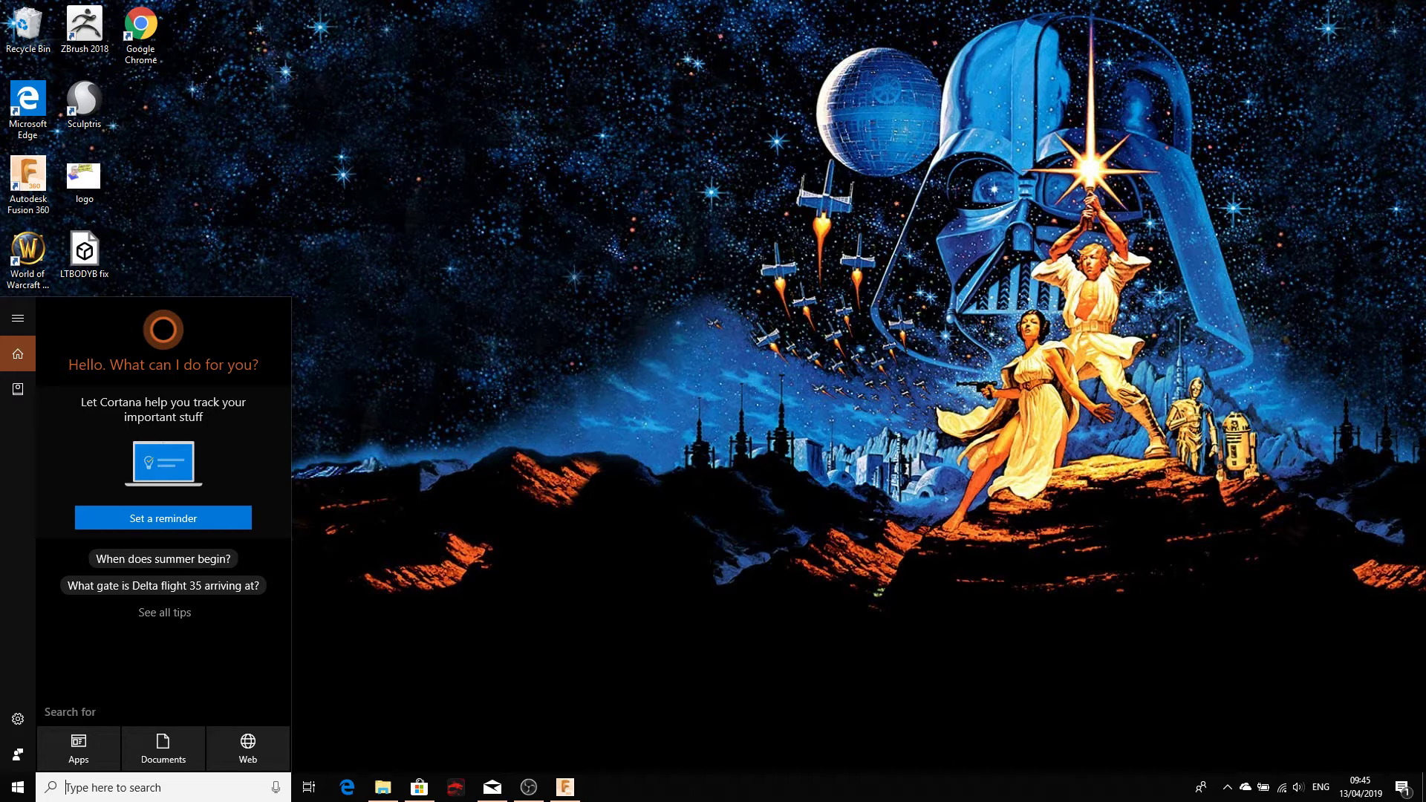
Step: Search the taskbar for 'chrome' and launch Google Chrome from the results
text(chrom)
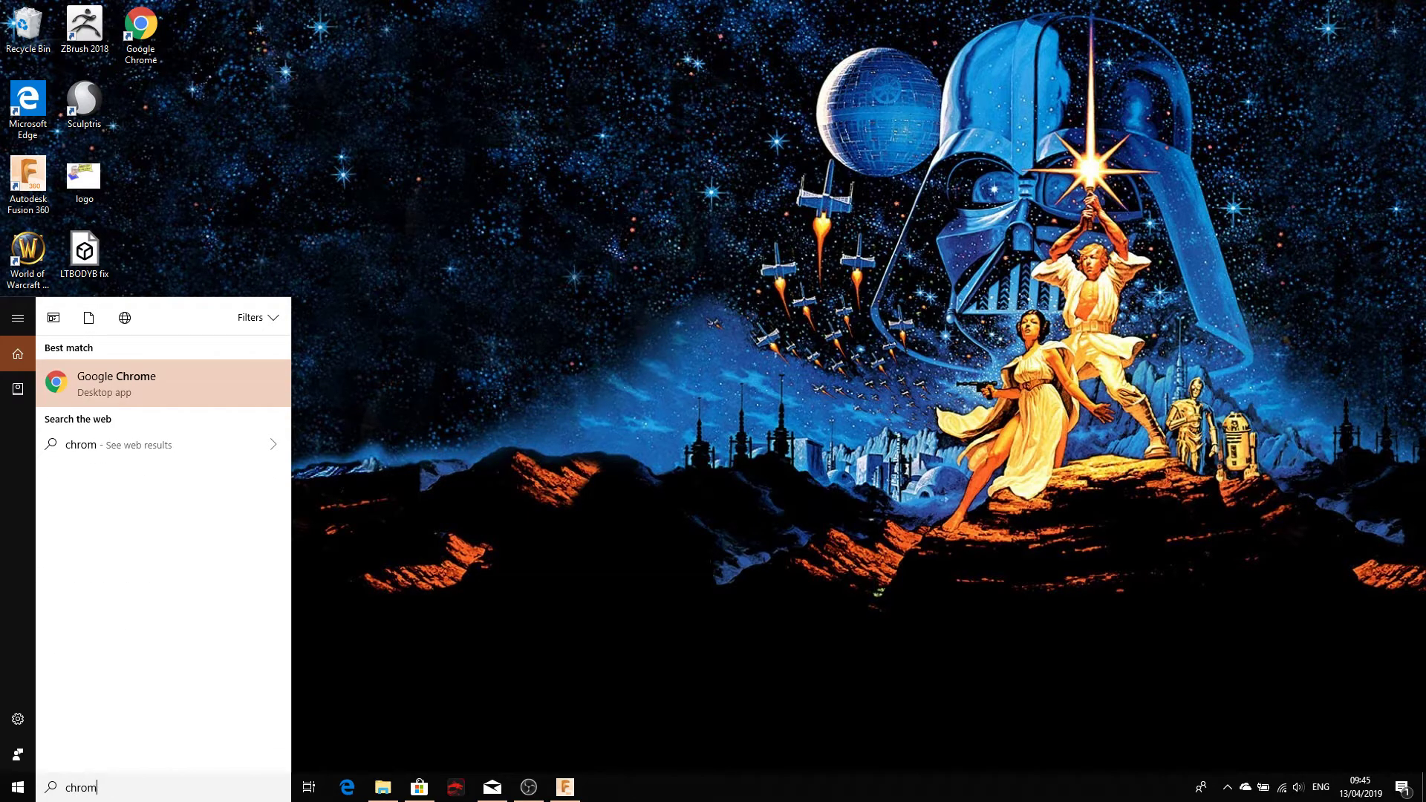
click(141, 400)
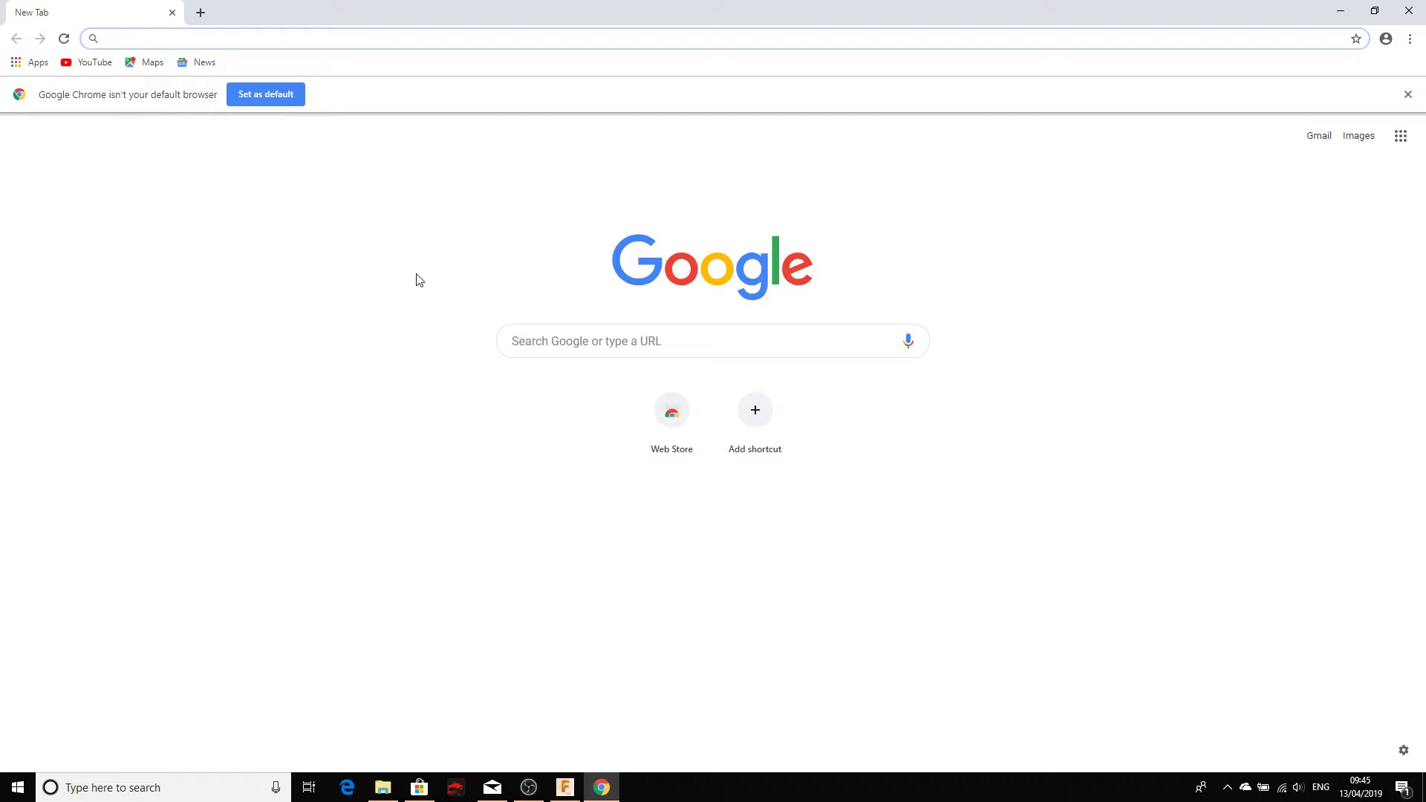
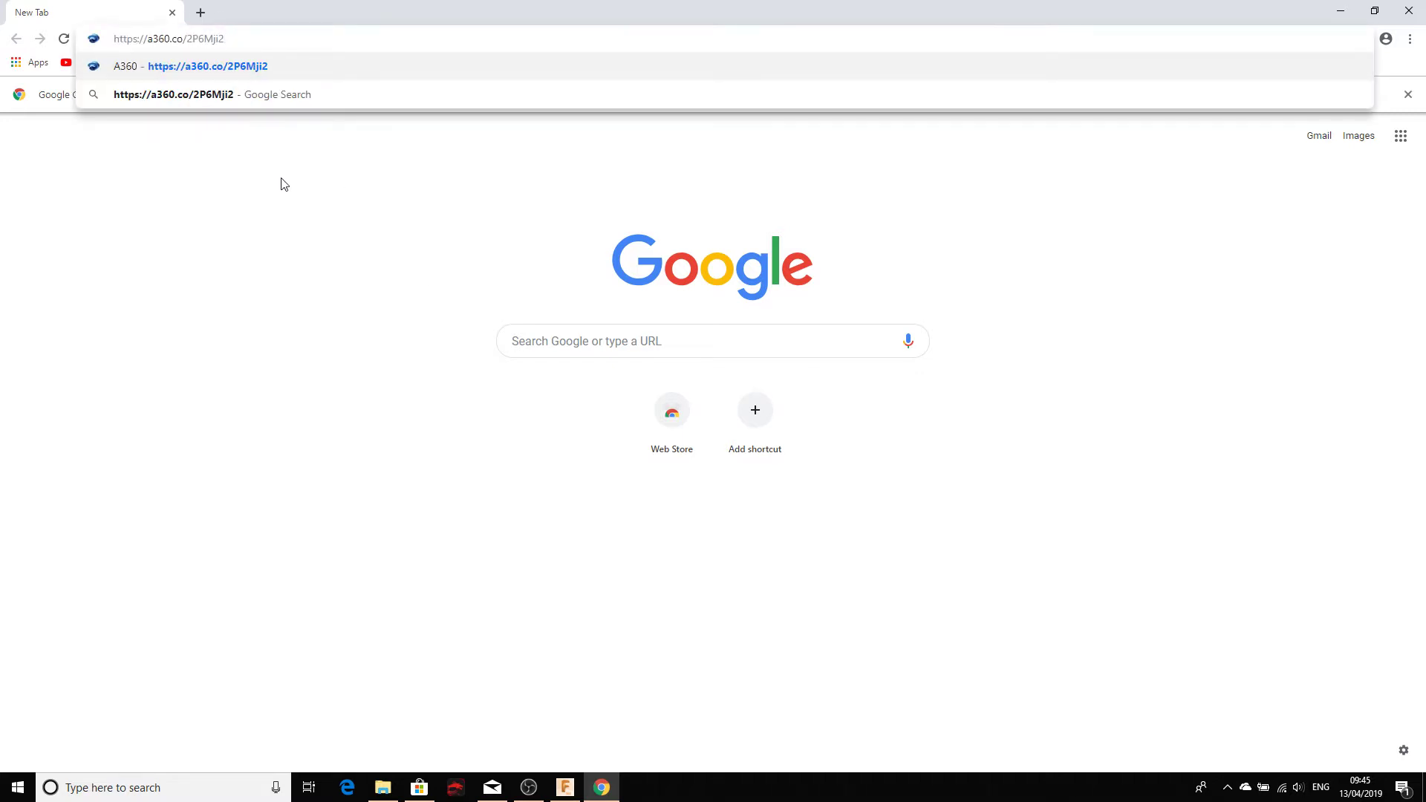
Step: Load the pasted a360.co share link and submit the saved password to open the DO design
key(Return)
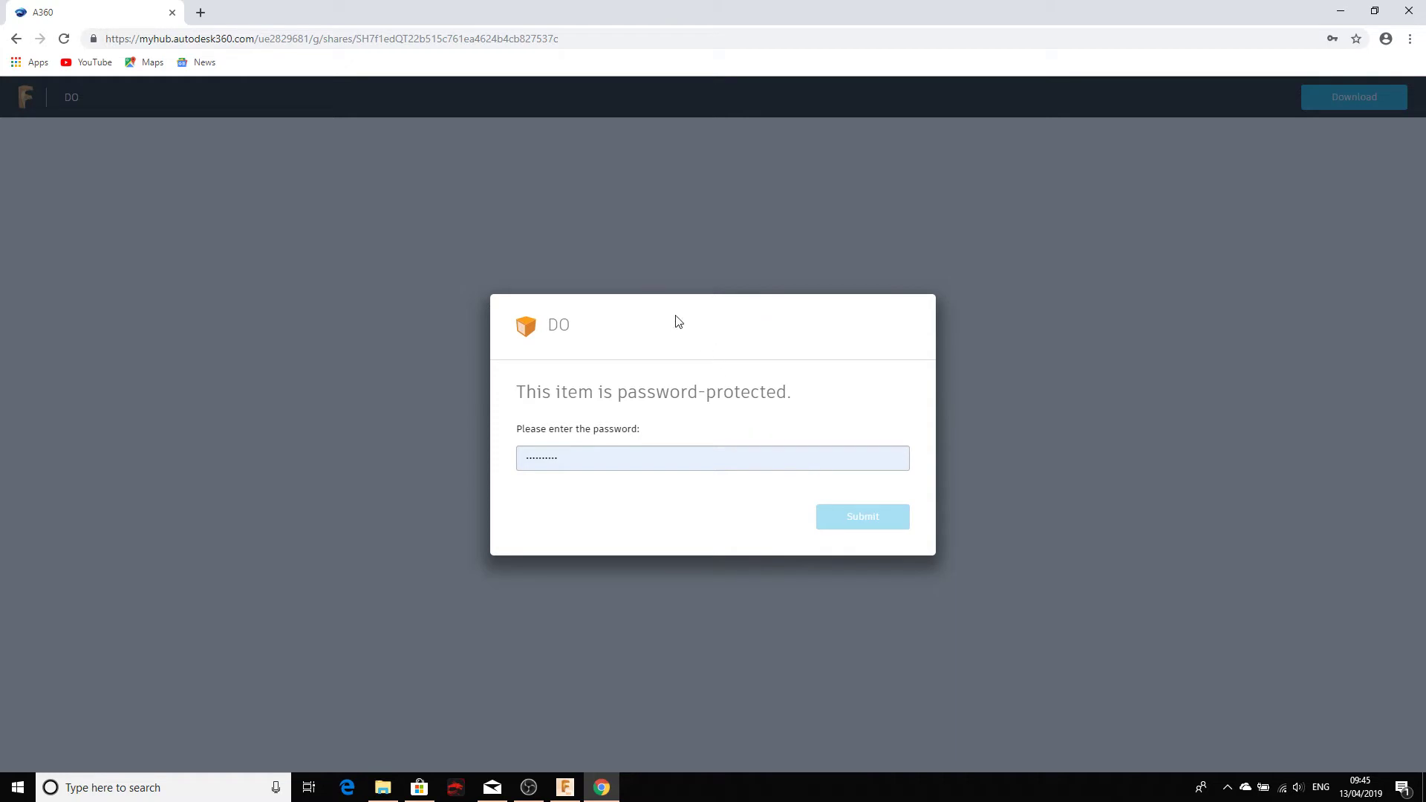
click(608, 465)
click(626, 499)
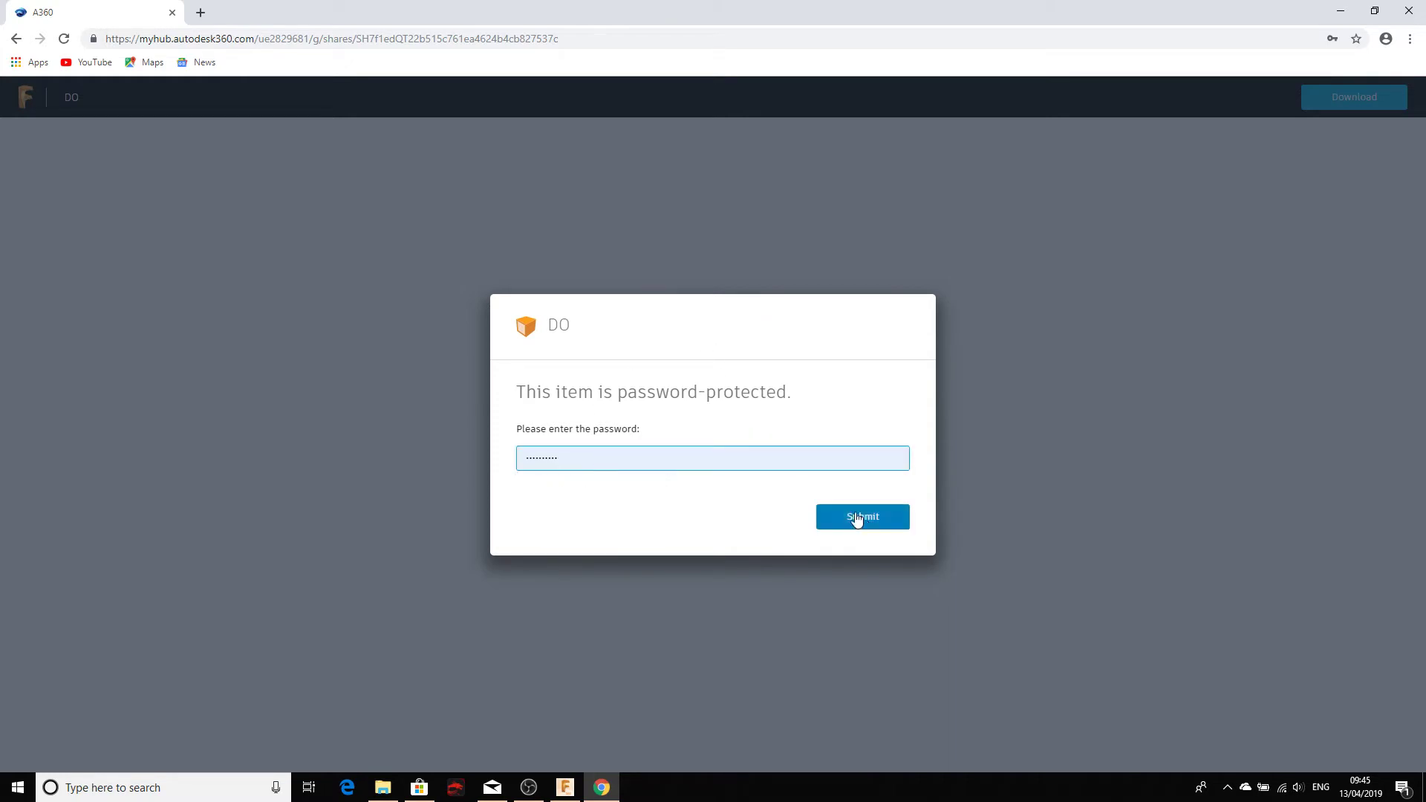
click(854, 518)
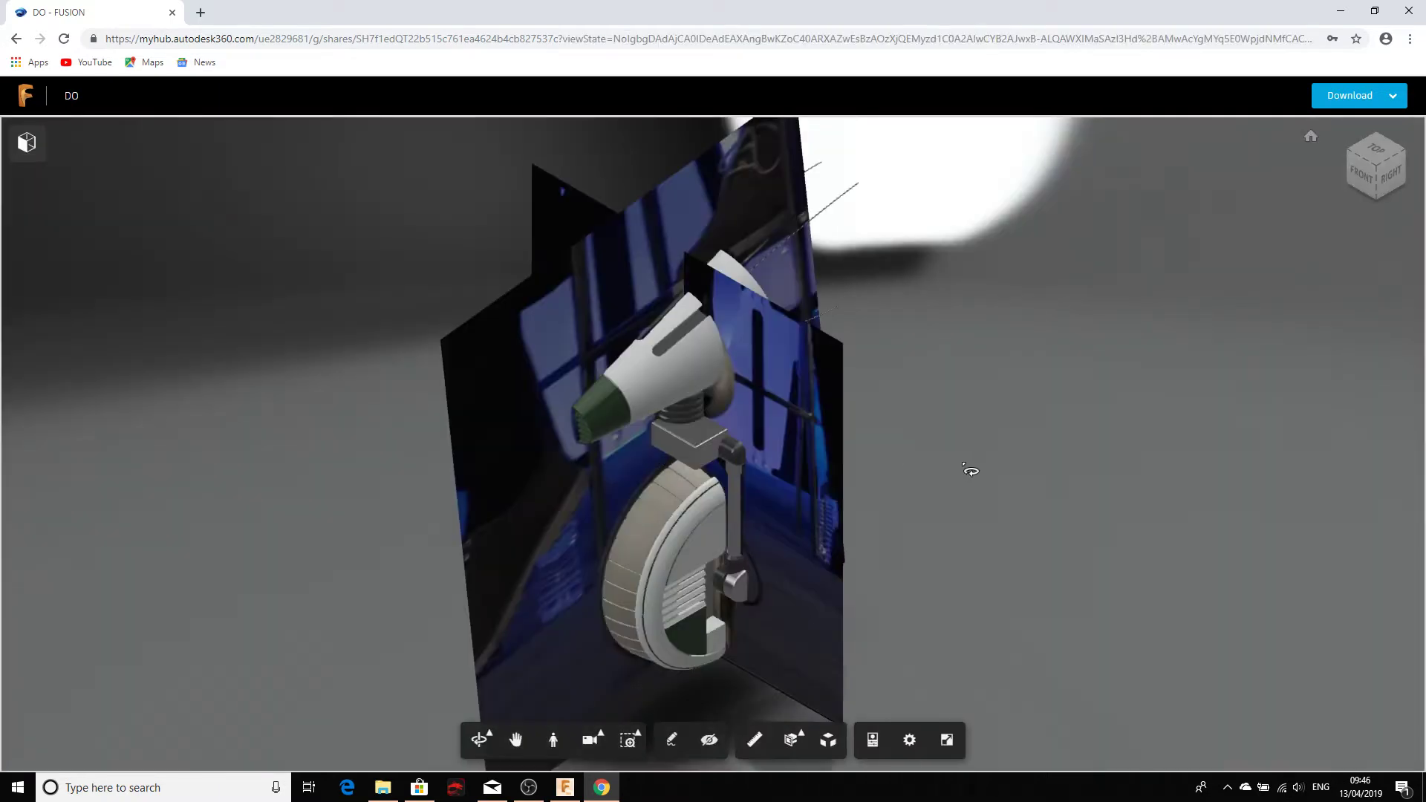
Step: Hide the two backdrop image panels, including the blue one, behind the droid
drag(545, 553, 436, 380)
right_click(430, 375)
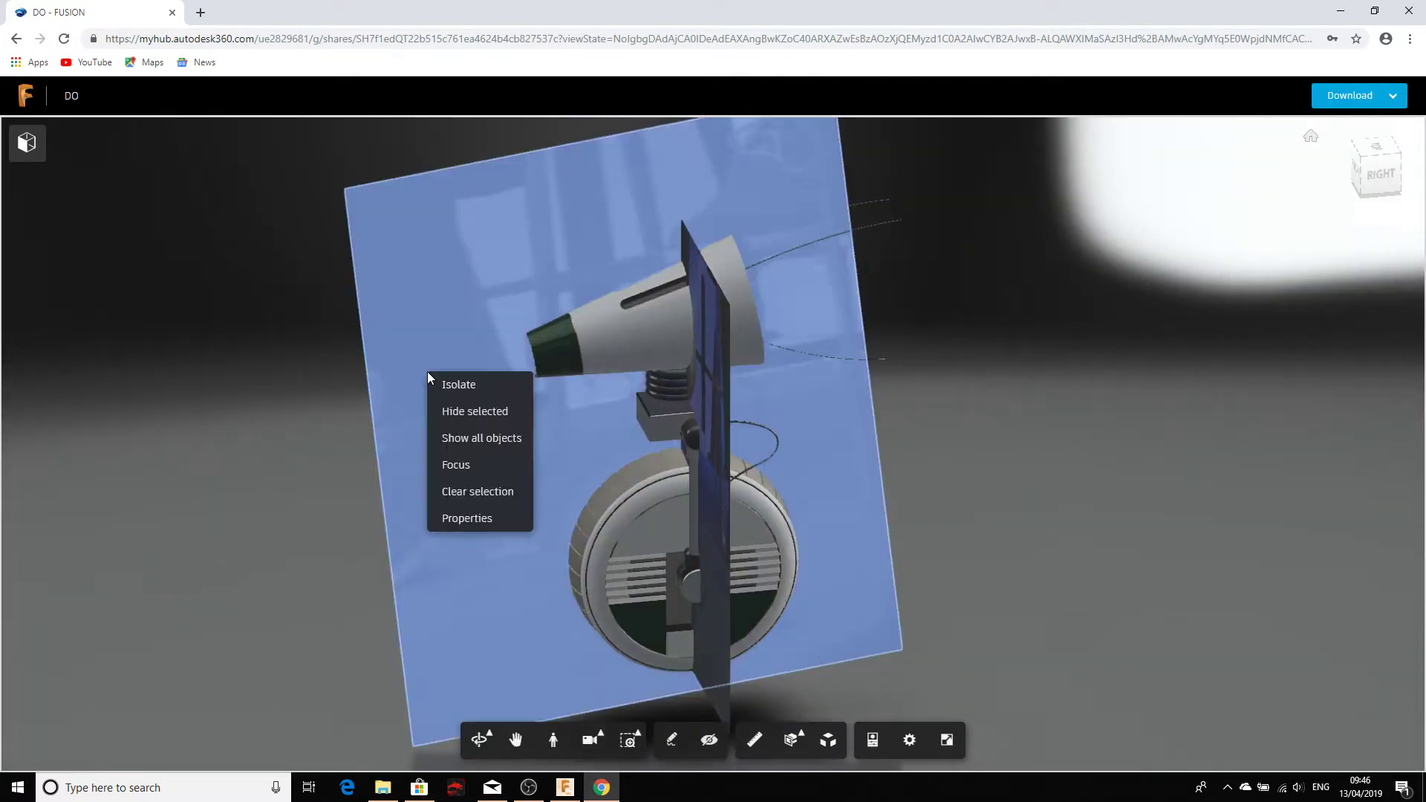
click(451, 421)
drag(305, 449, 334, 408)
scroll(601, 479, up, 3)
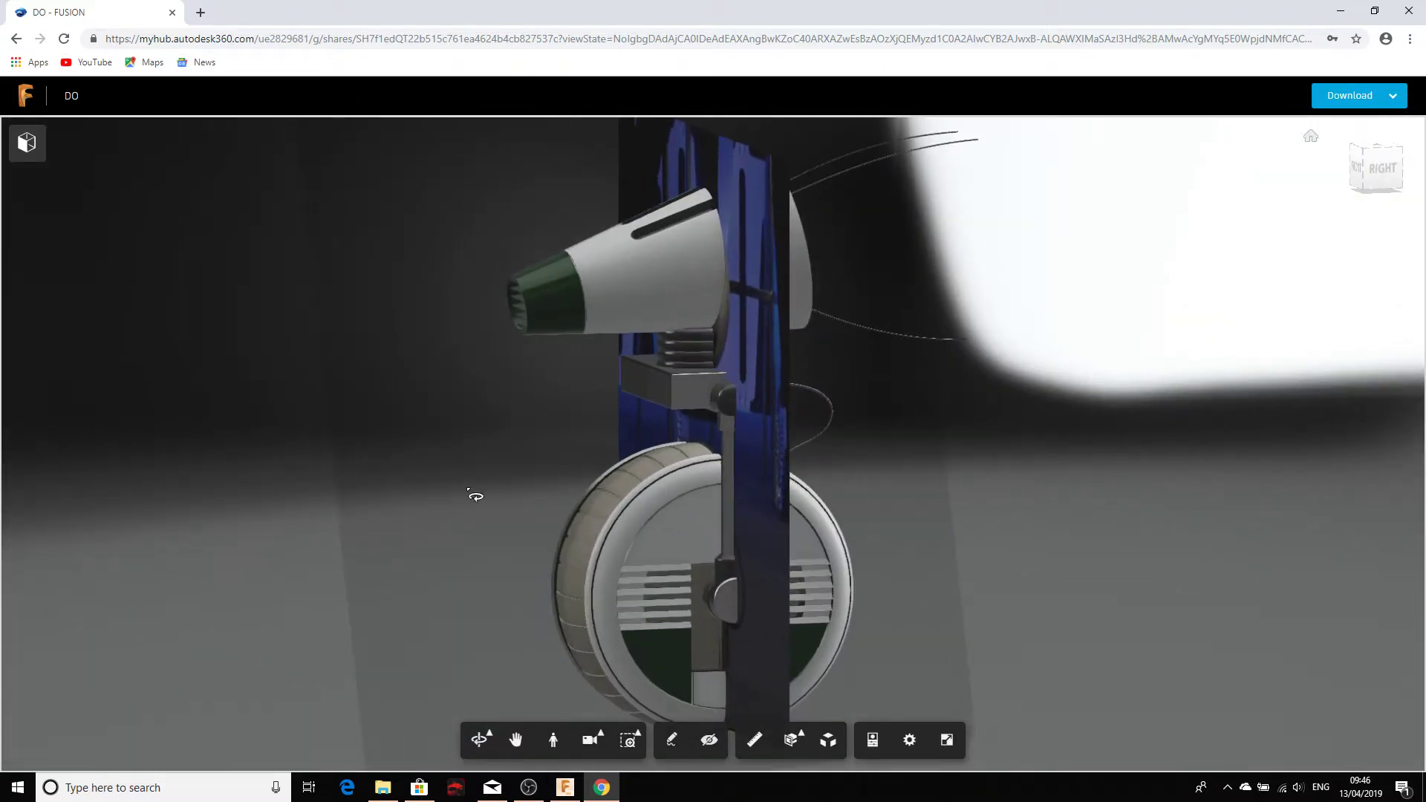
drag(439, 510, 771, 458)
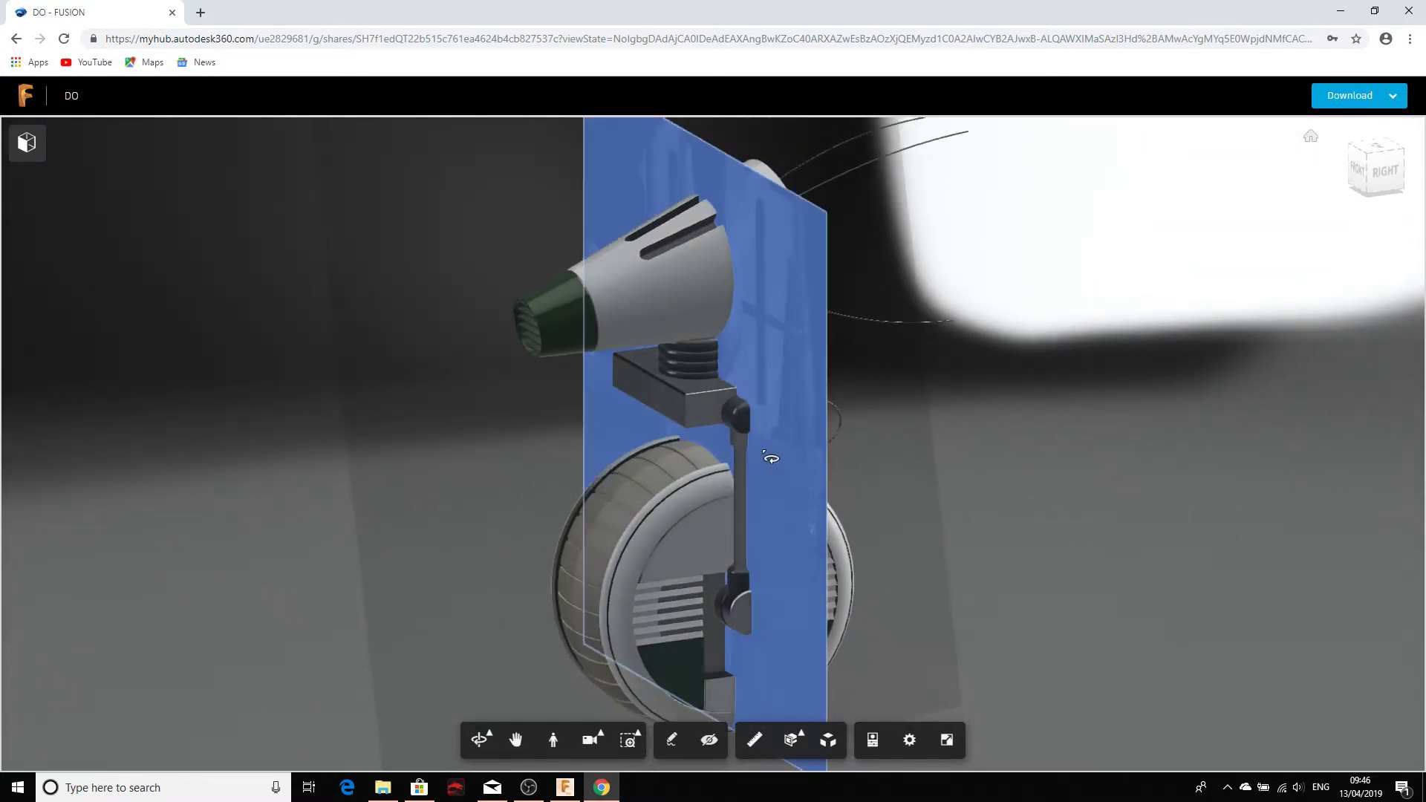
click(777, 379)
right_click(770, 368)
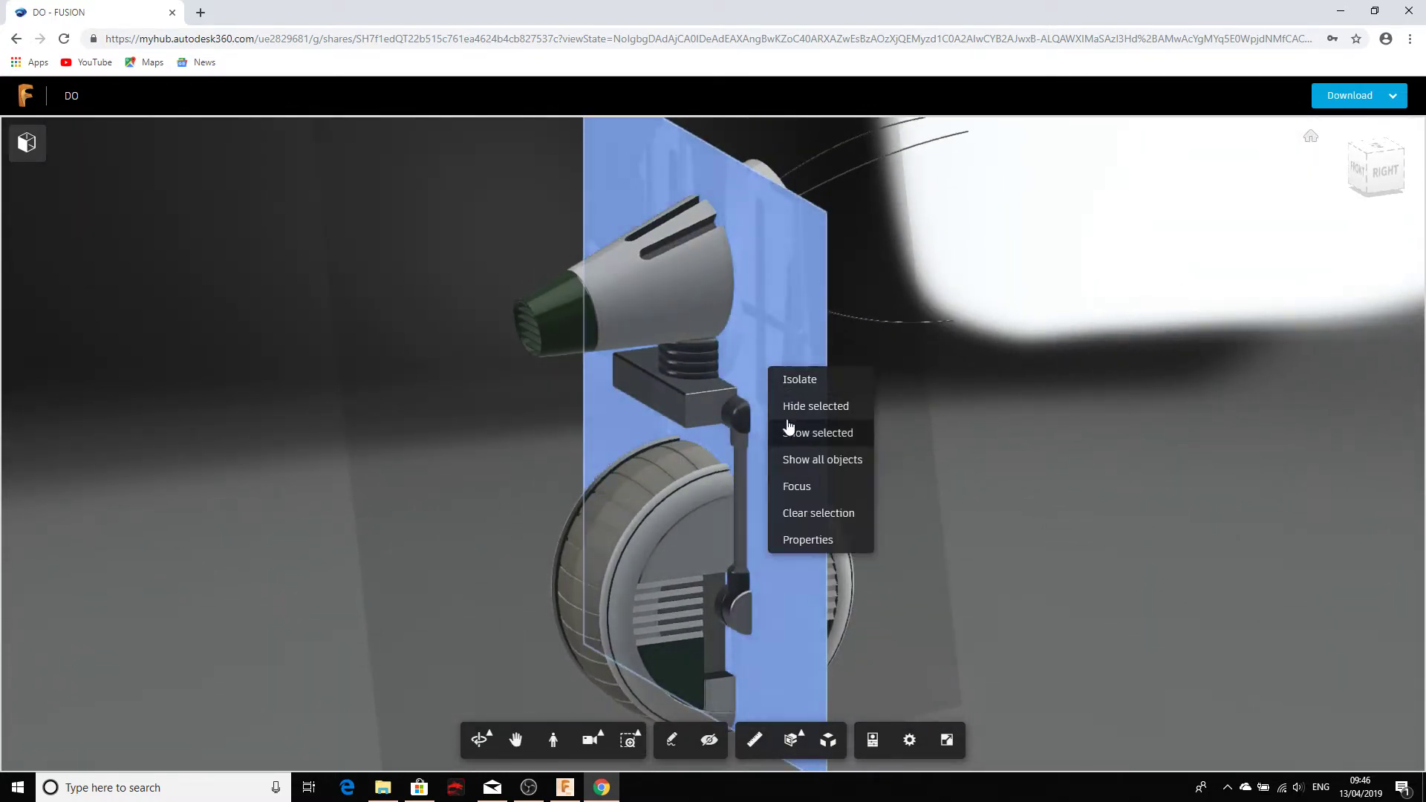
click(791, 413)
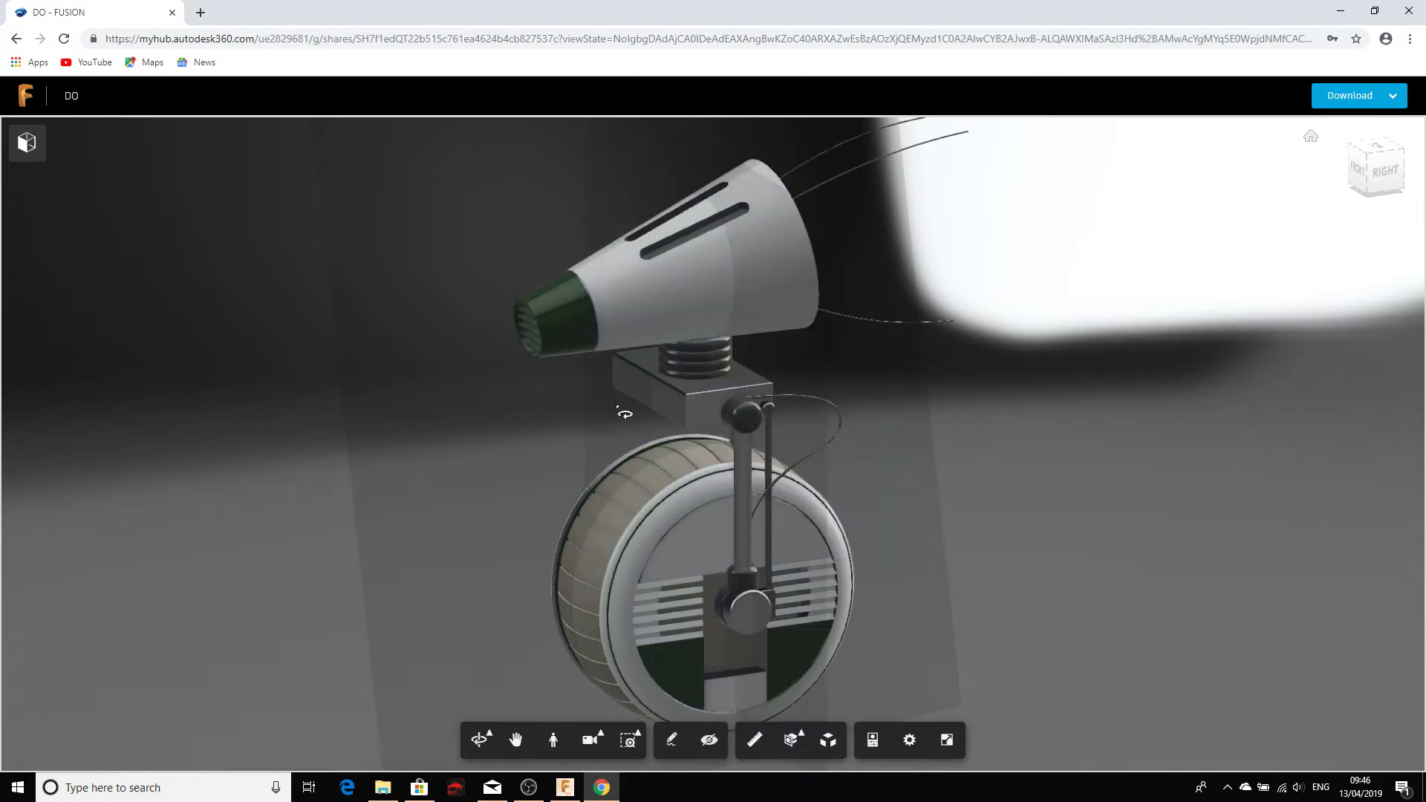
Step: Hide the droid's cone-shaped head
scroll(598, 288, up, 3)
drag(626, 297, 658, 319)
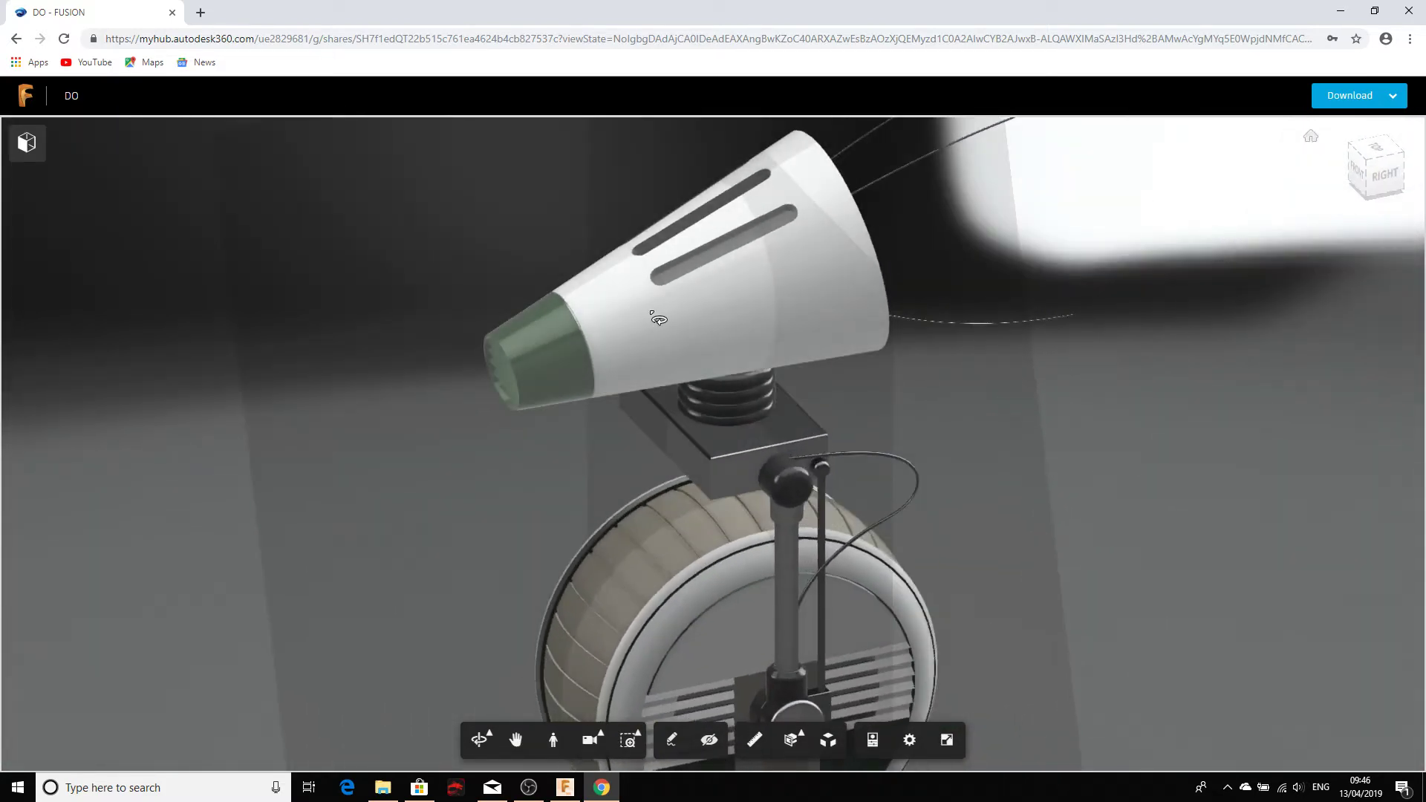
click(659, 318)
right_click(658, 319)
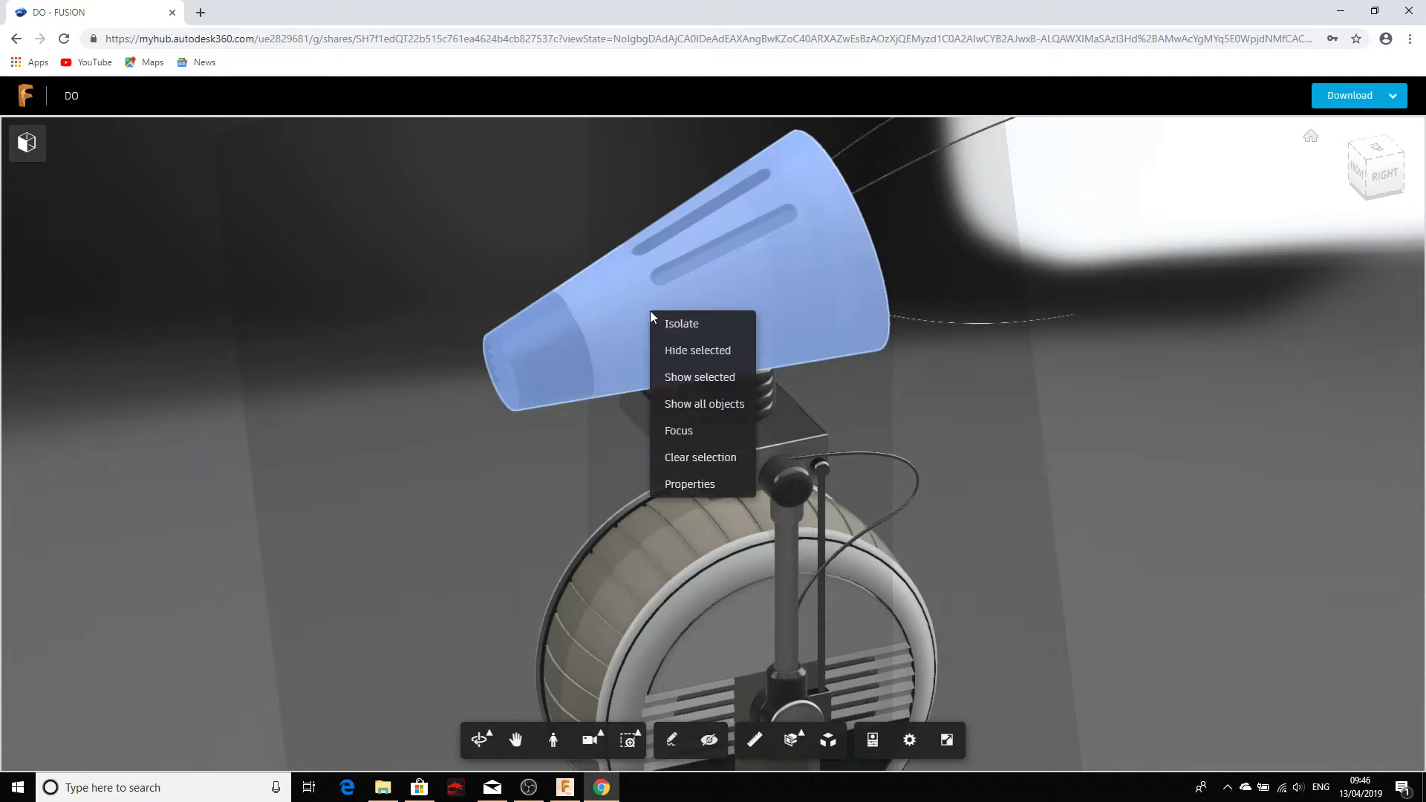
click(663, 349)
Step: Hide the top neck ring, then show it again
drag(572, 388, 743, 348)
click(745, 347)
right_click(745, 349)
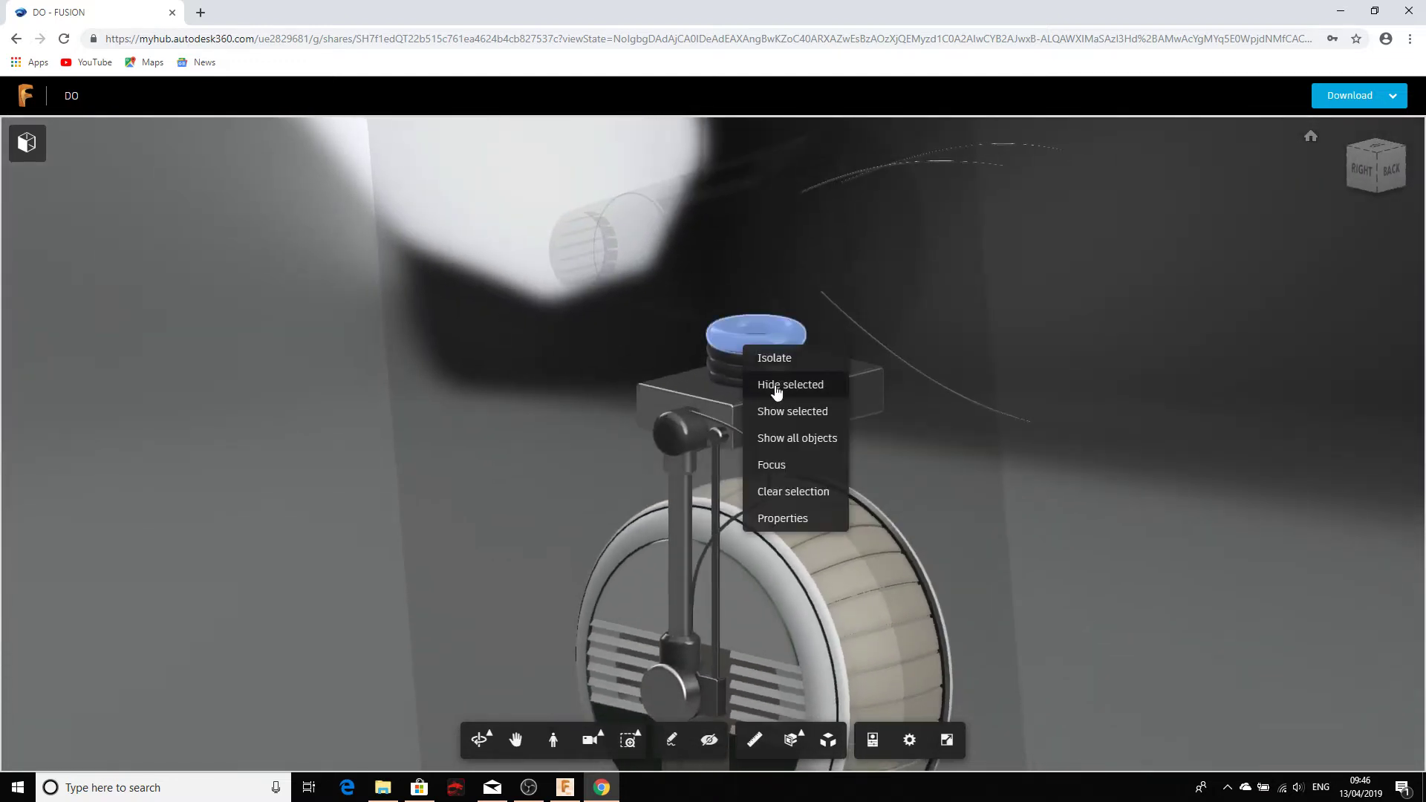
click(774, 387)
scroll(736, 354, down, 4)
scroll(736, 355, up, 5)
scroll(736, 355, up, 3)
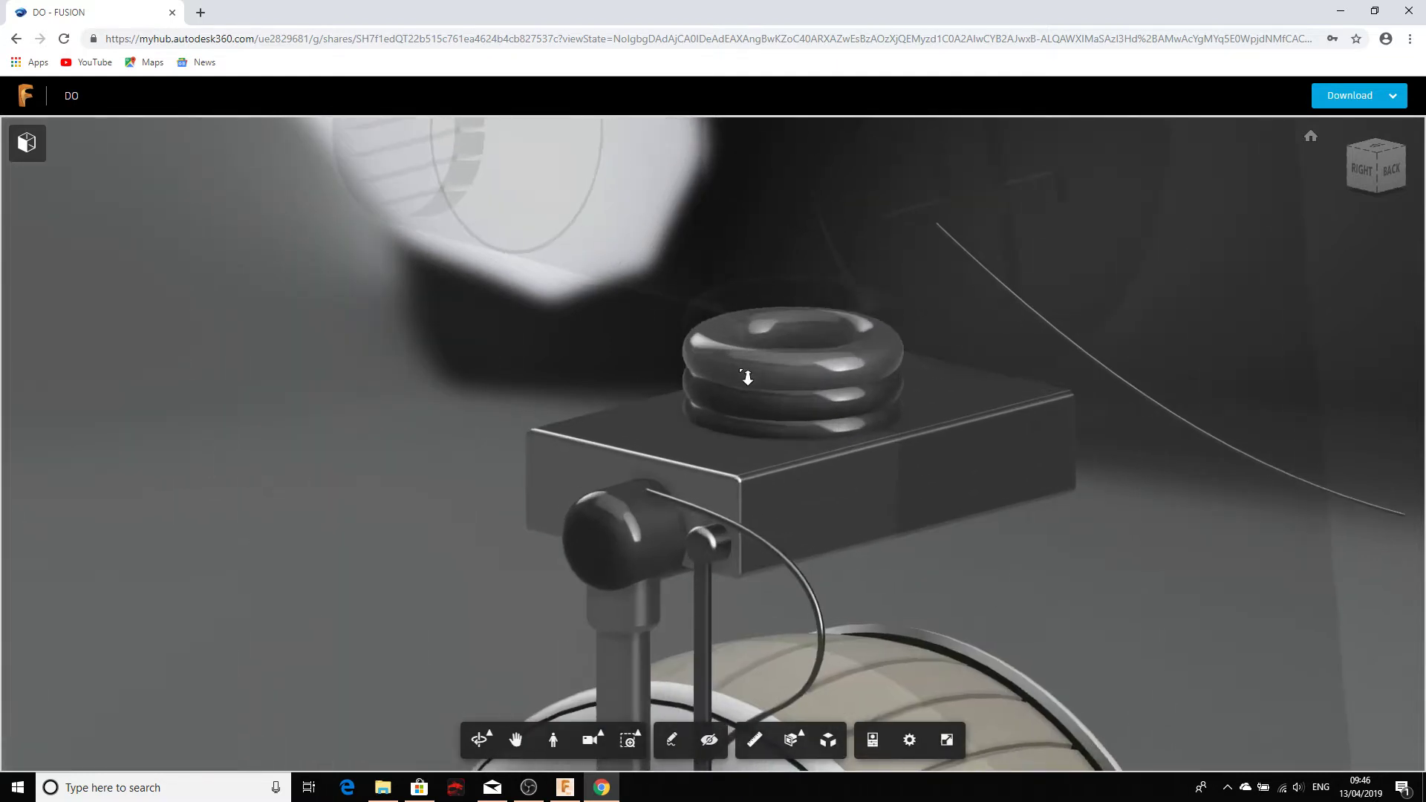
right_click(741, 370)
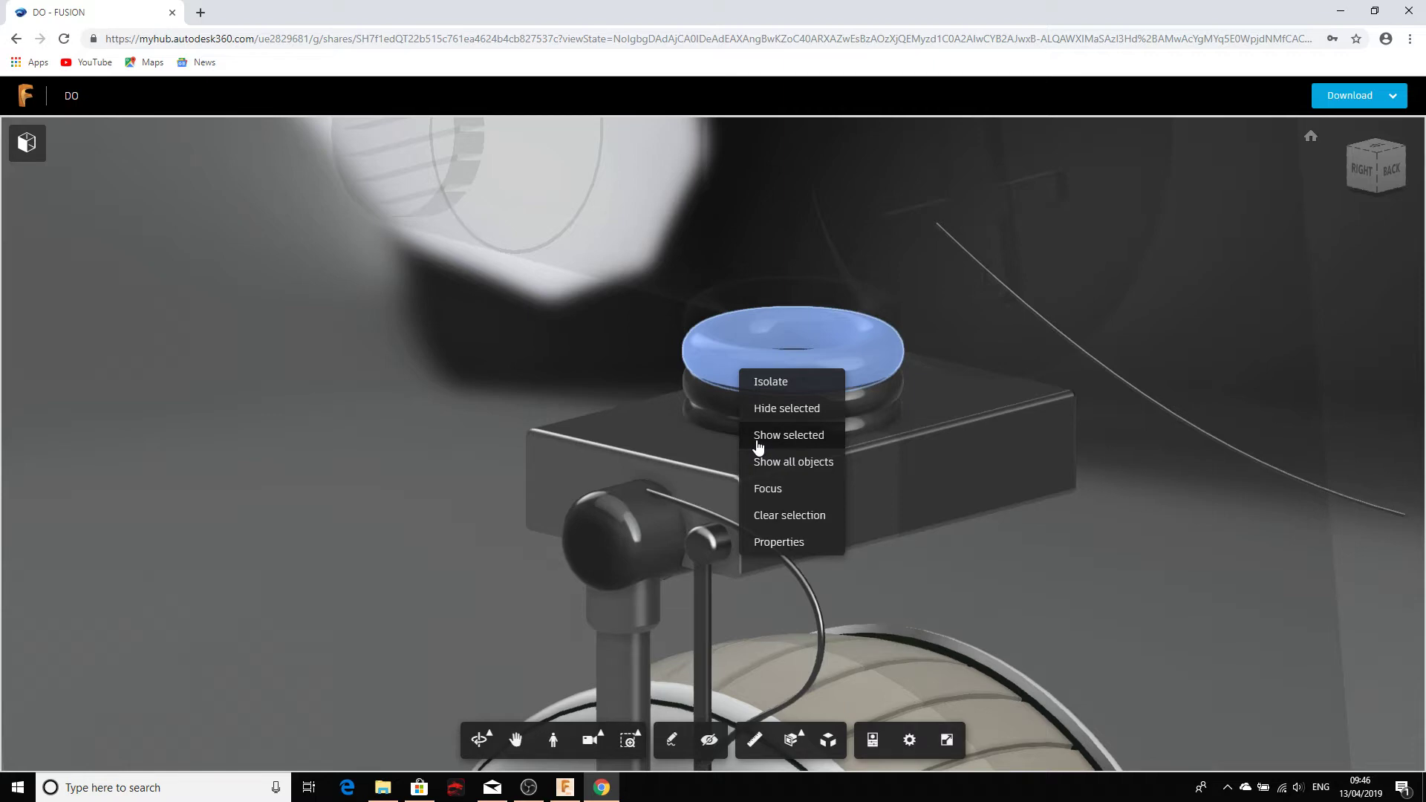
click(757, 438)
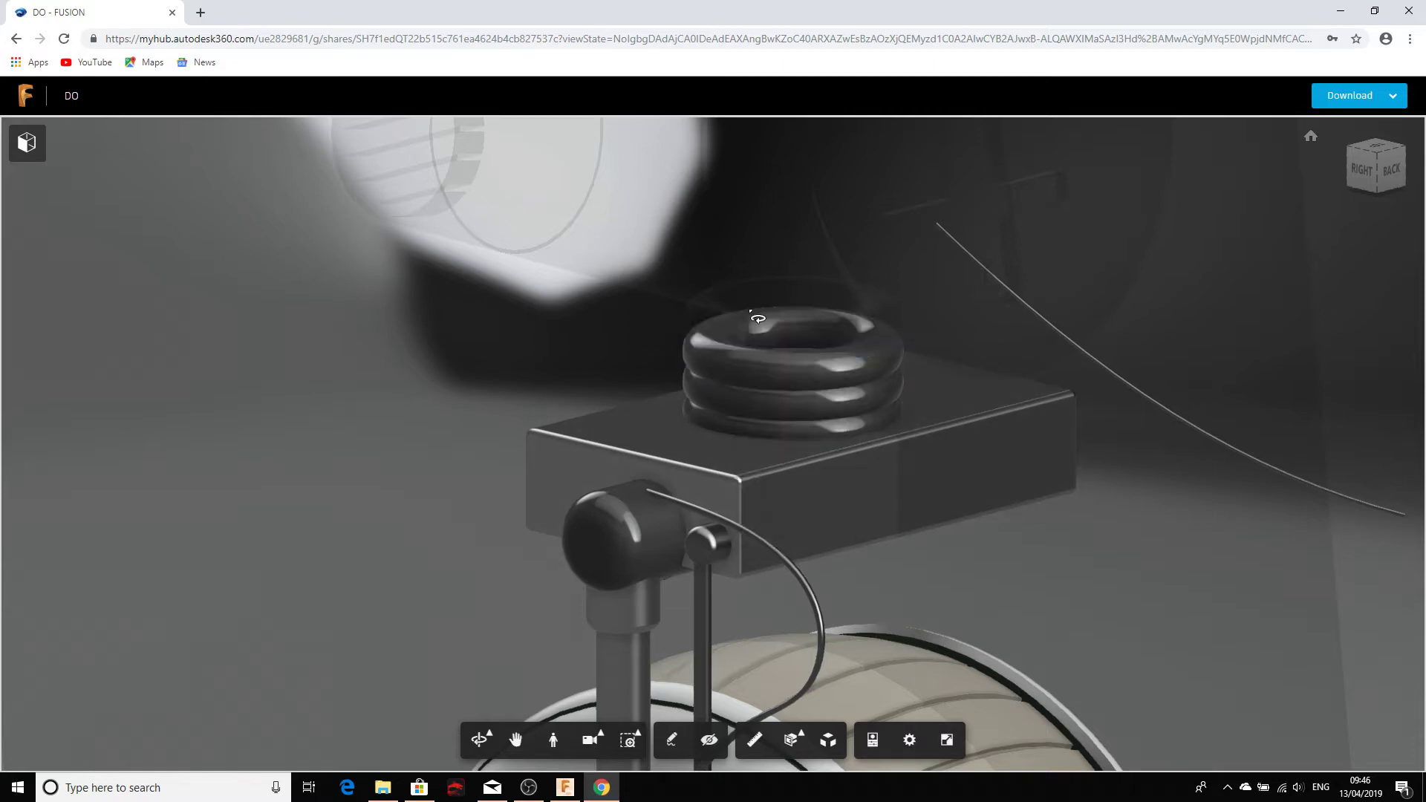
Step: Hide another backdrop plane seen from the side of the head, column and wheel
right_click(711, 328)
drag(700, 444, 444, 417)
right_click(445, 415)
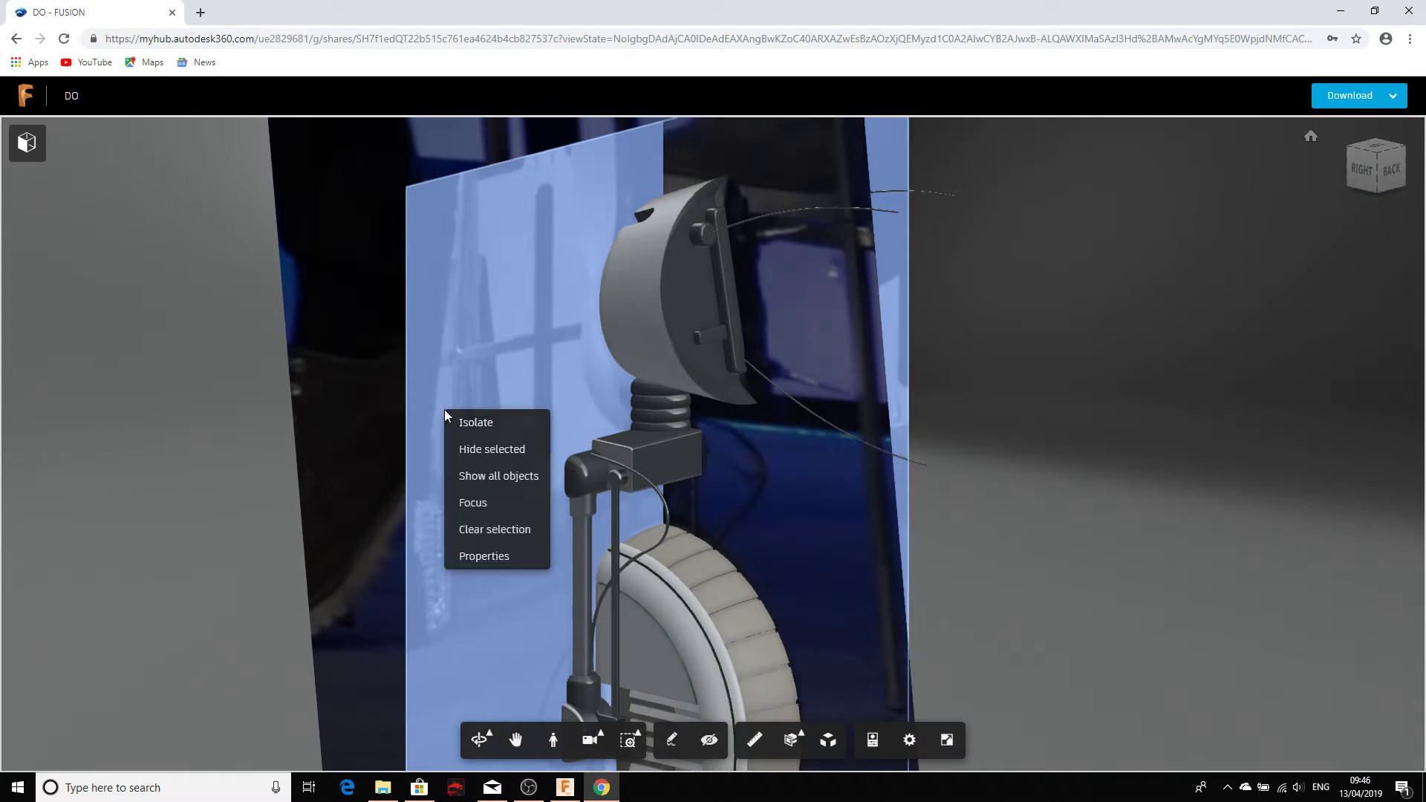
click(478, 452)
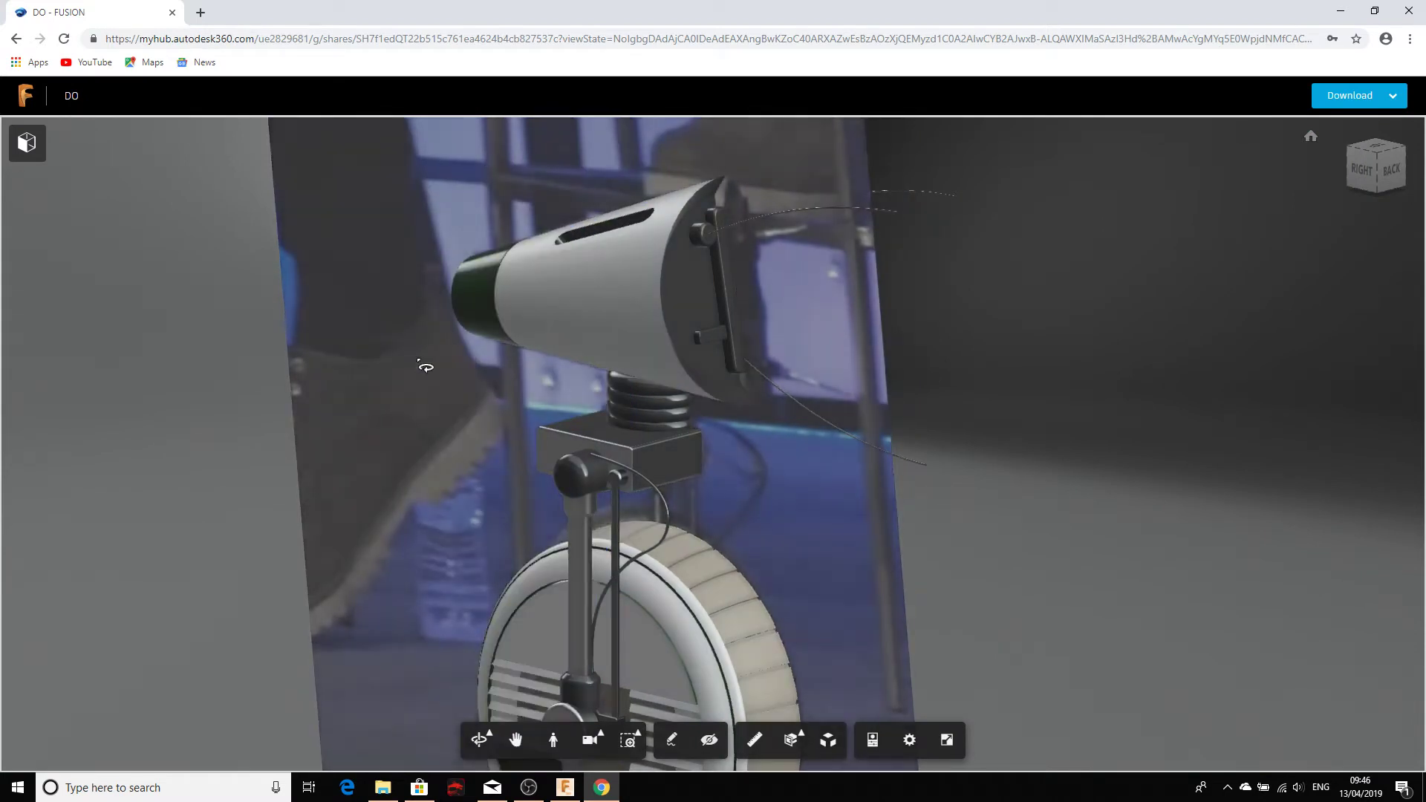
right_click(351, 370)
Step: Hide the last blue backdrop plane and view the head from the front
click(398, 410)
drag(398, 446, 878, 492)
scroll(918, 565, down, 5)
scroll(914, 560, up, 10)
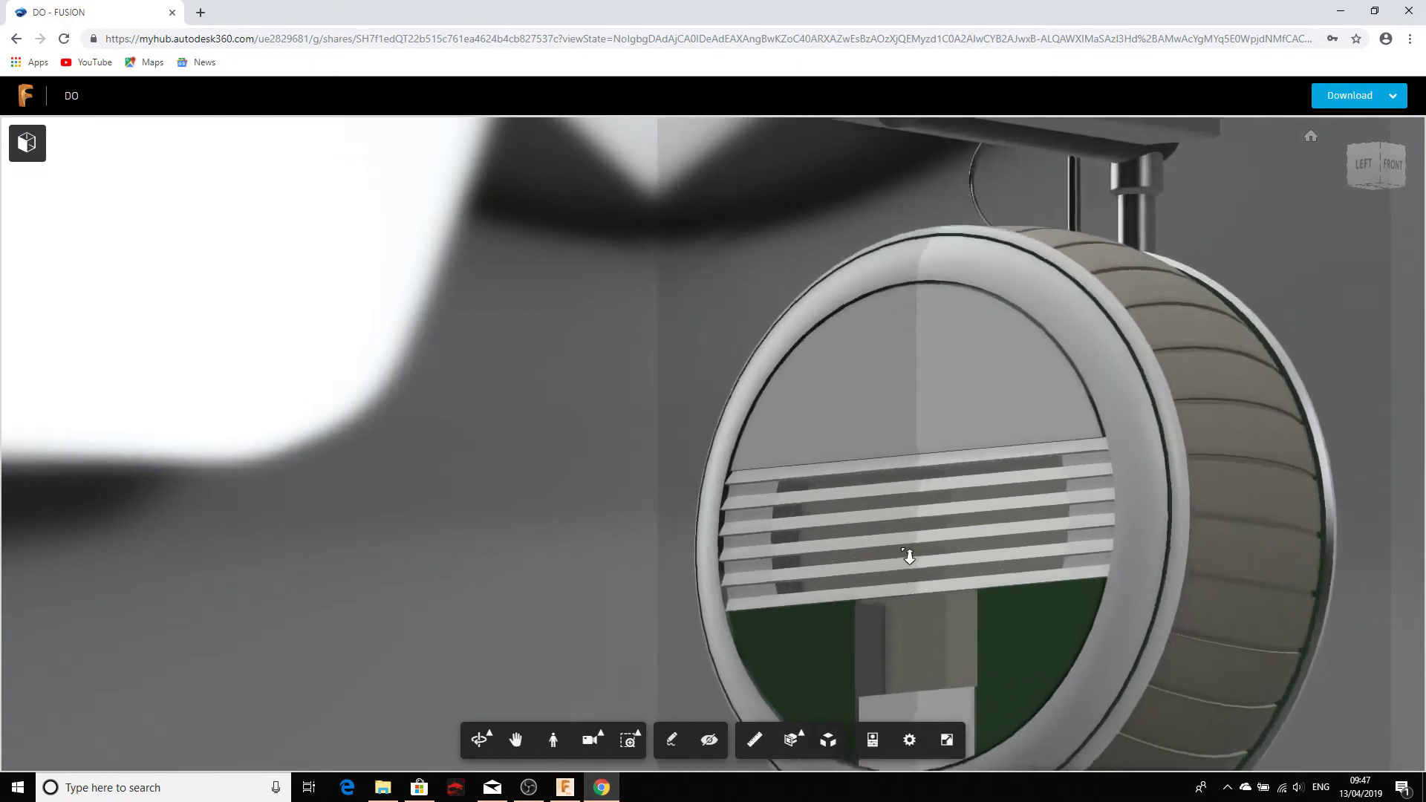
scroll(909, 557, down, 5)
Step: Hide the wheel's side cover and orbit around the ghosted wheel
drag(909, 557, 901, 421)
click(860, 424)
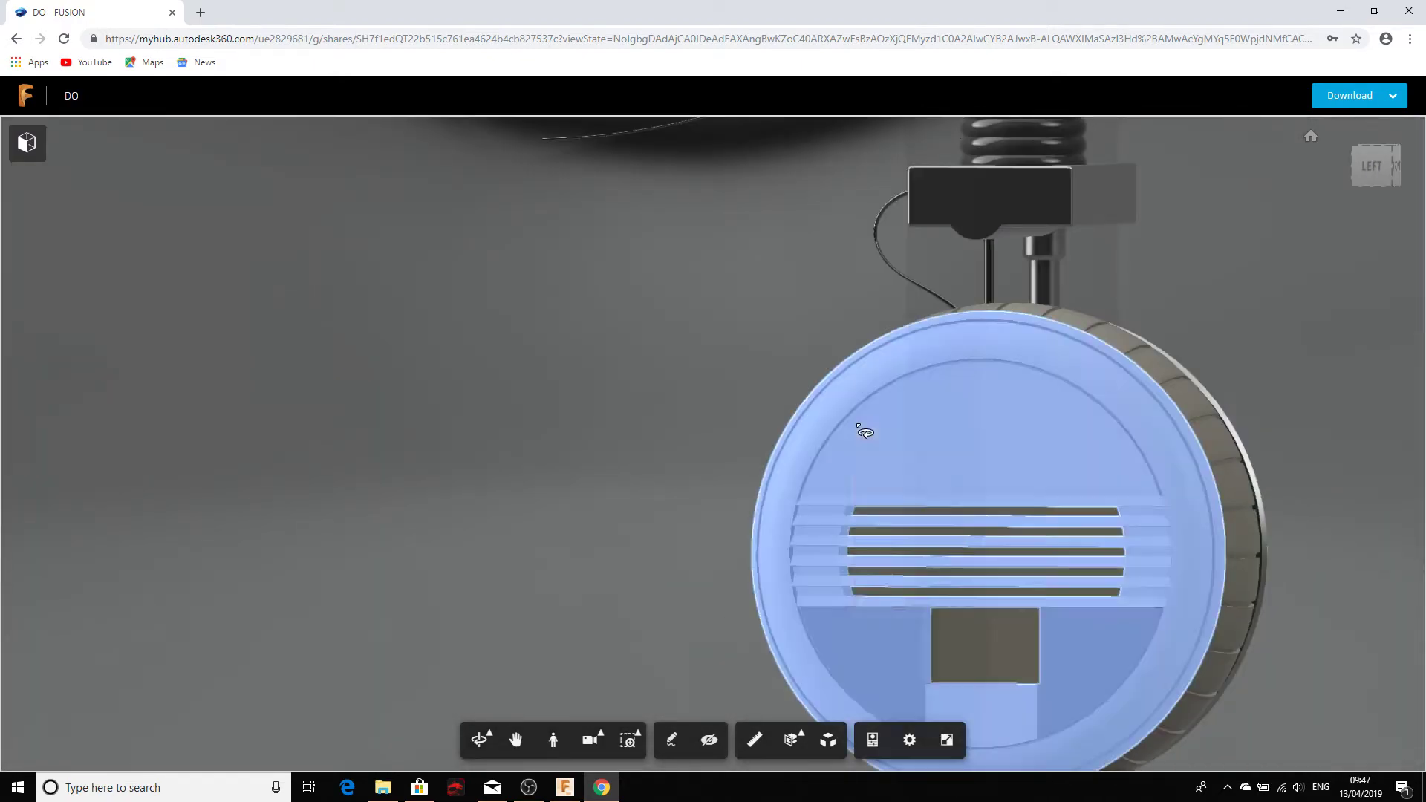
right_click(858, 428)
click(867, 465)
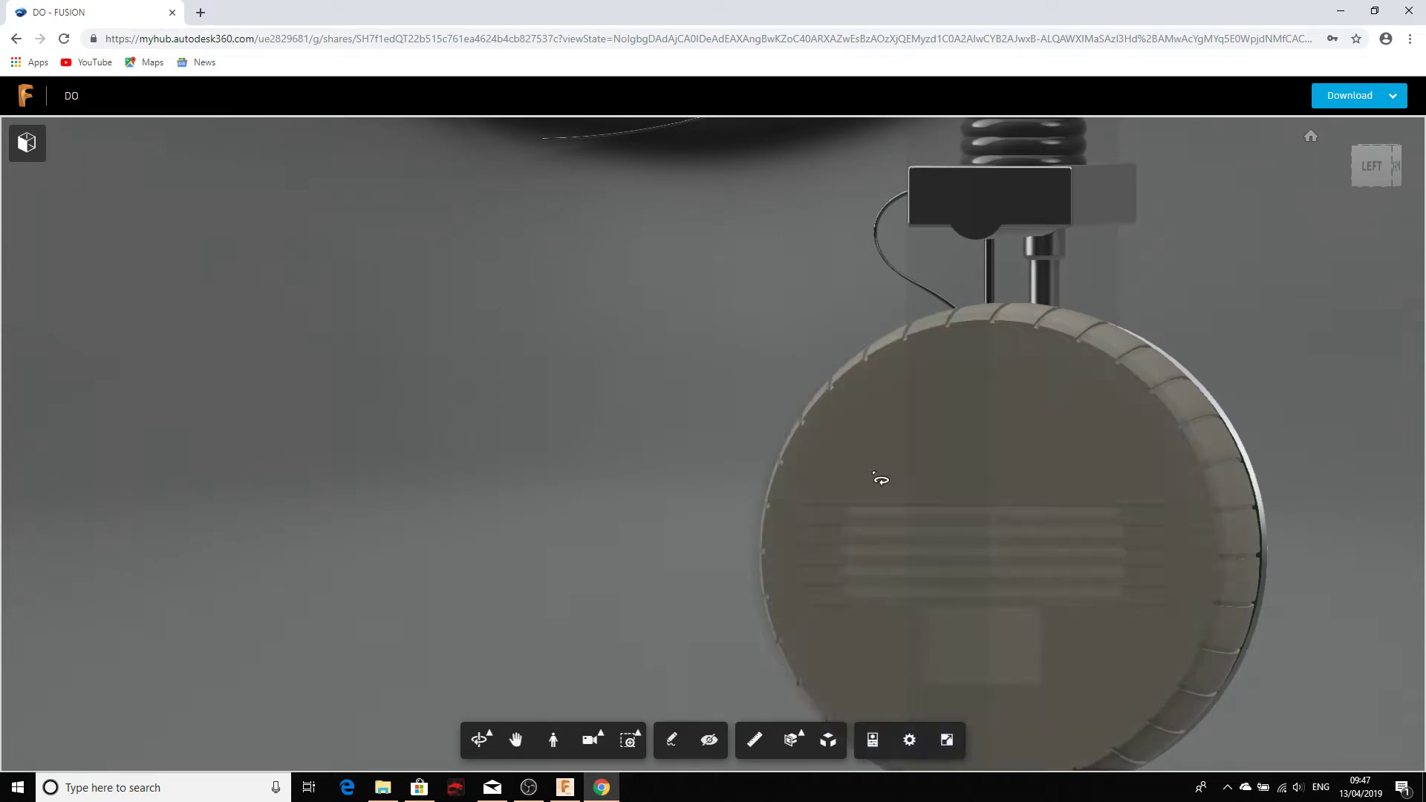
drag(879, 483, 290, 487)
middle_drag(590, 502, 260, 438)
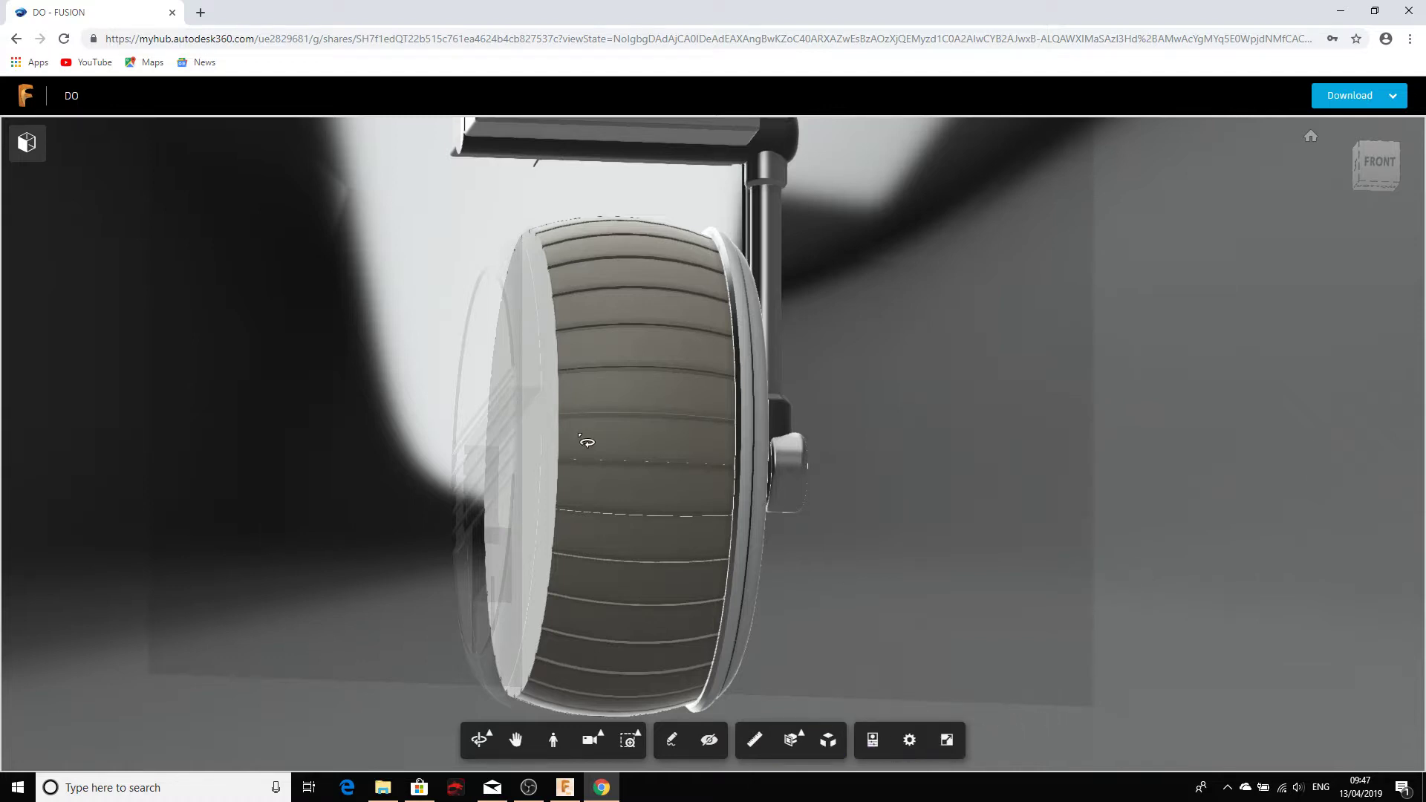
drag(586, 442, 797, 426)
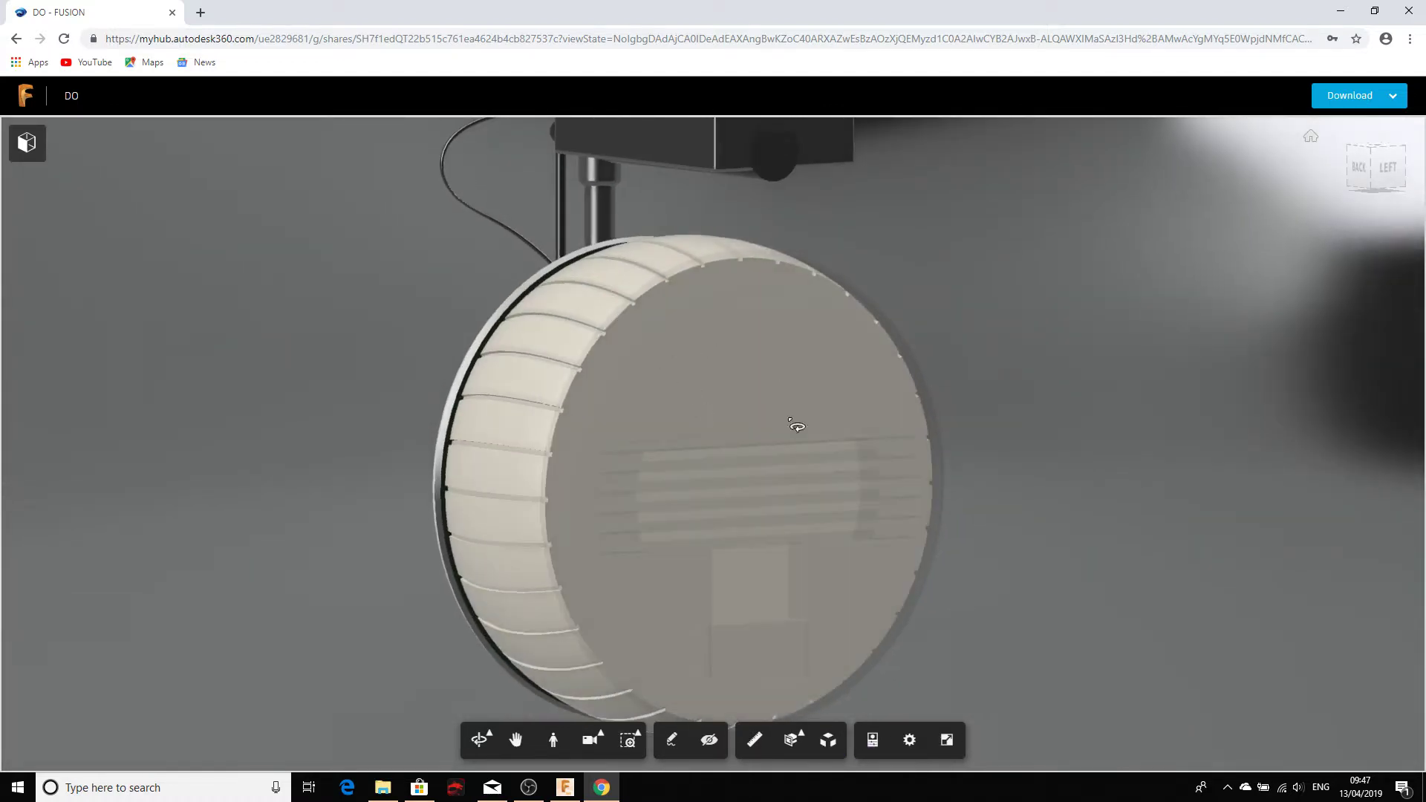
click(1391, 95)
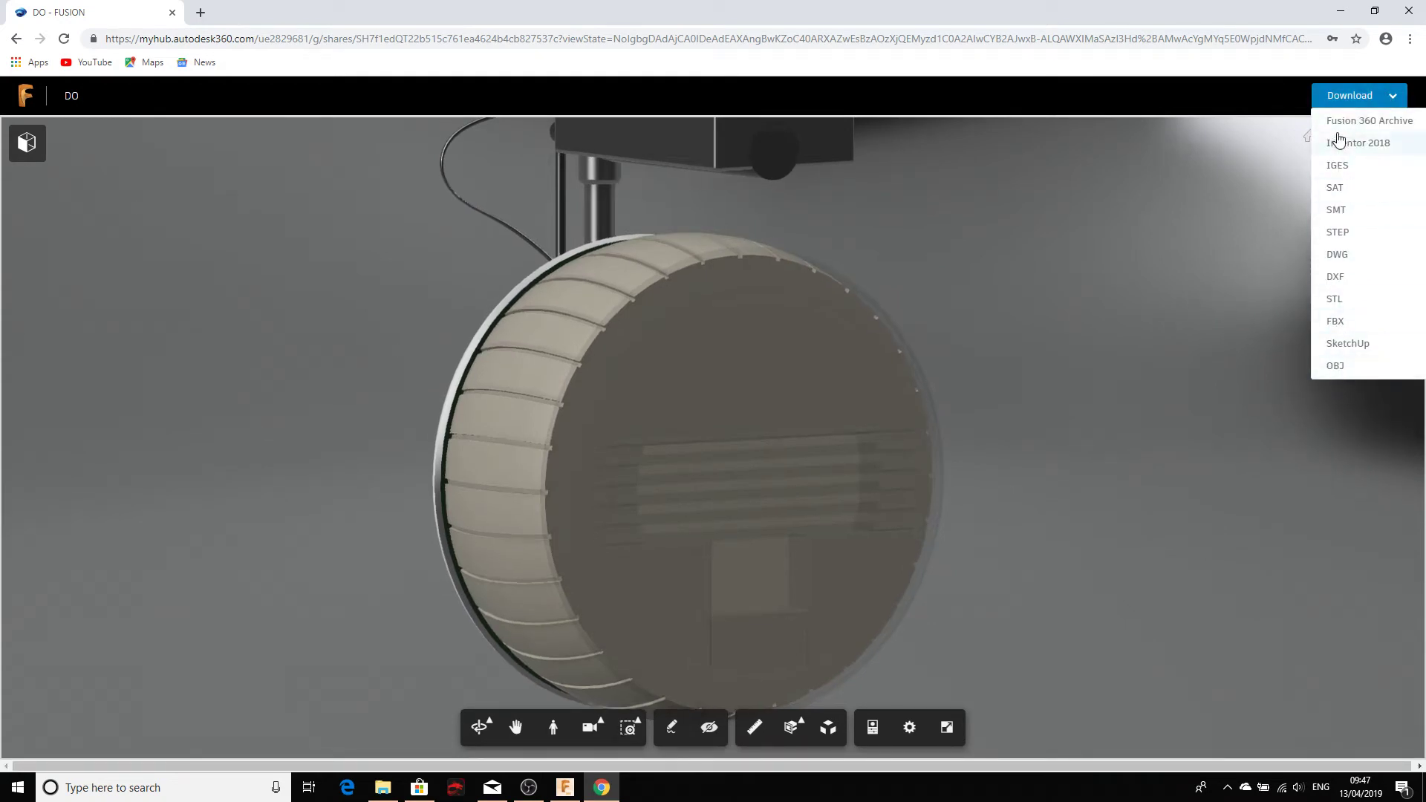
click(1361, 123)
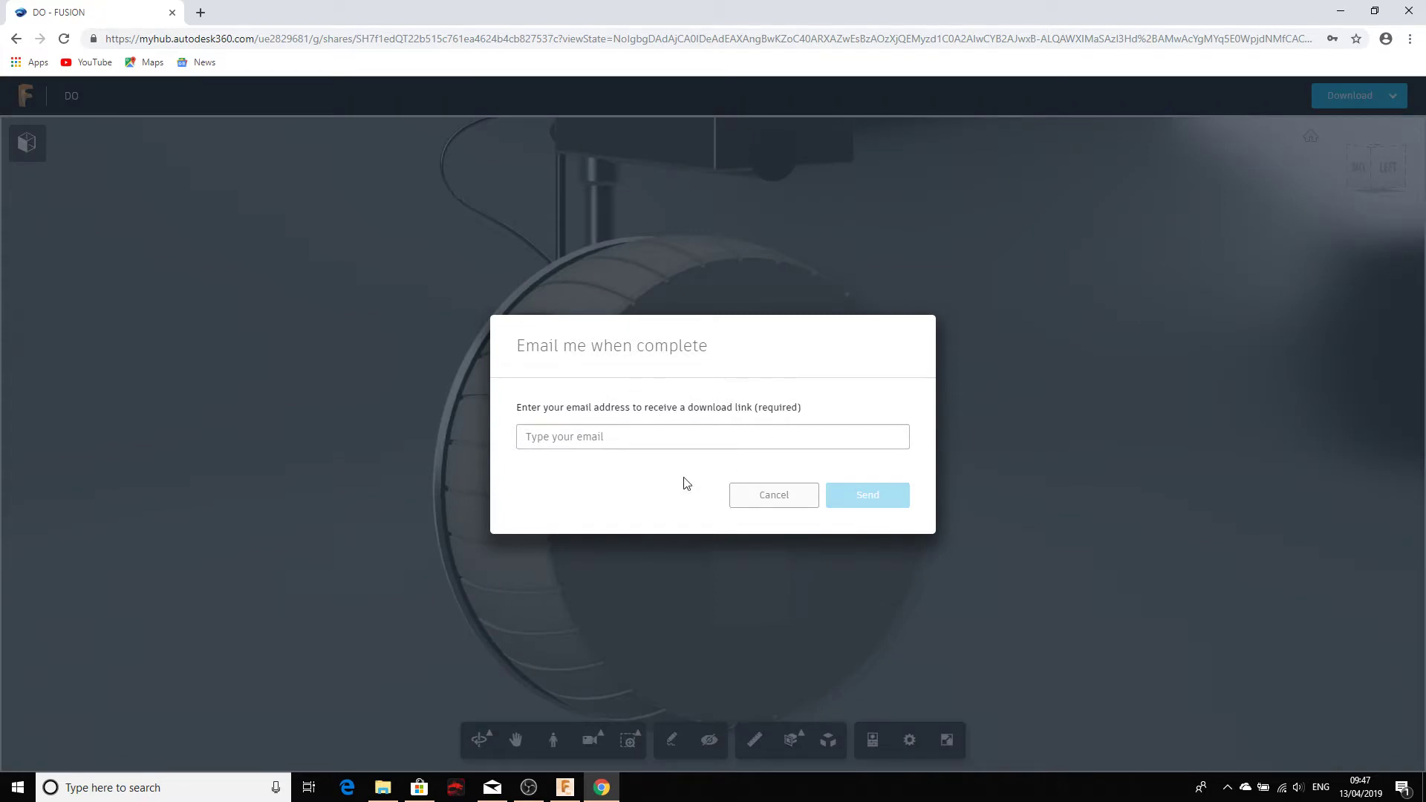
click(773, 495)
click(1386, 99)
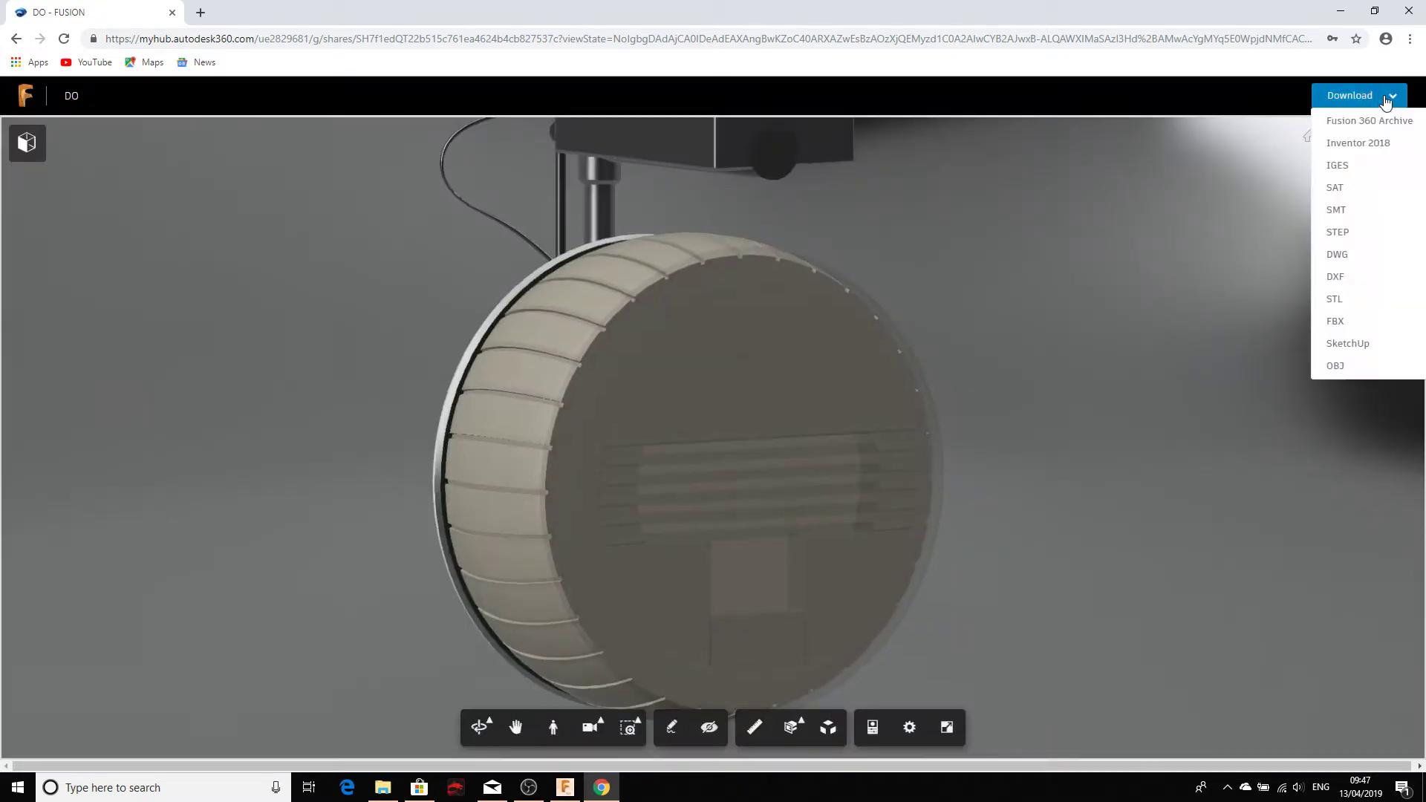
click(1337, 232)
click(778, 505)
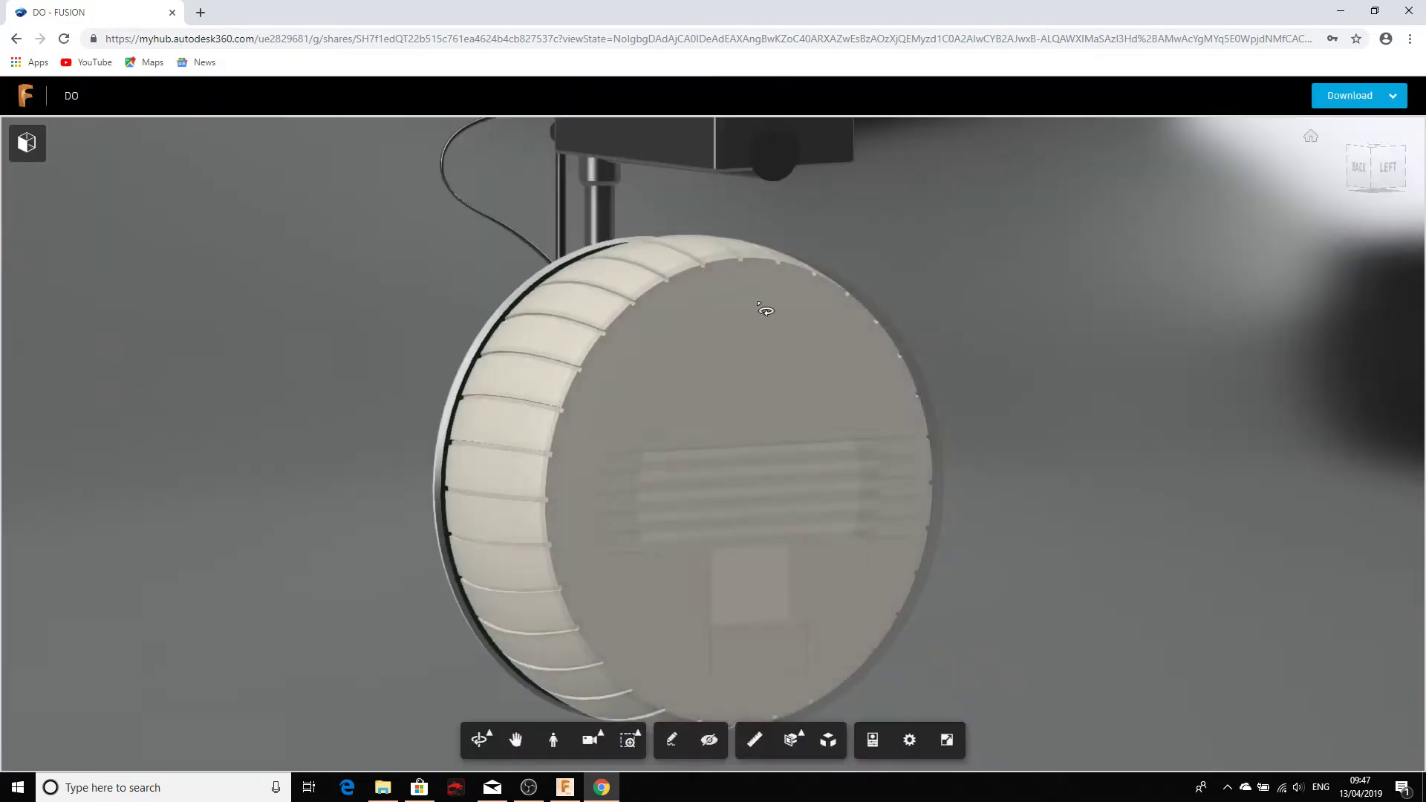
scroll(431, 385, down, 3)
drag(431, 385, 652, 299)
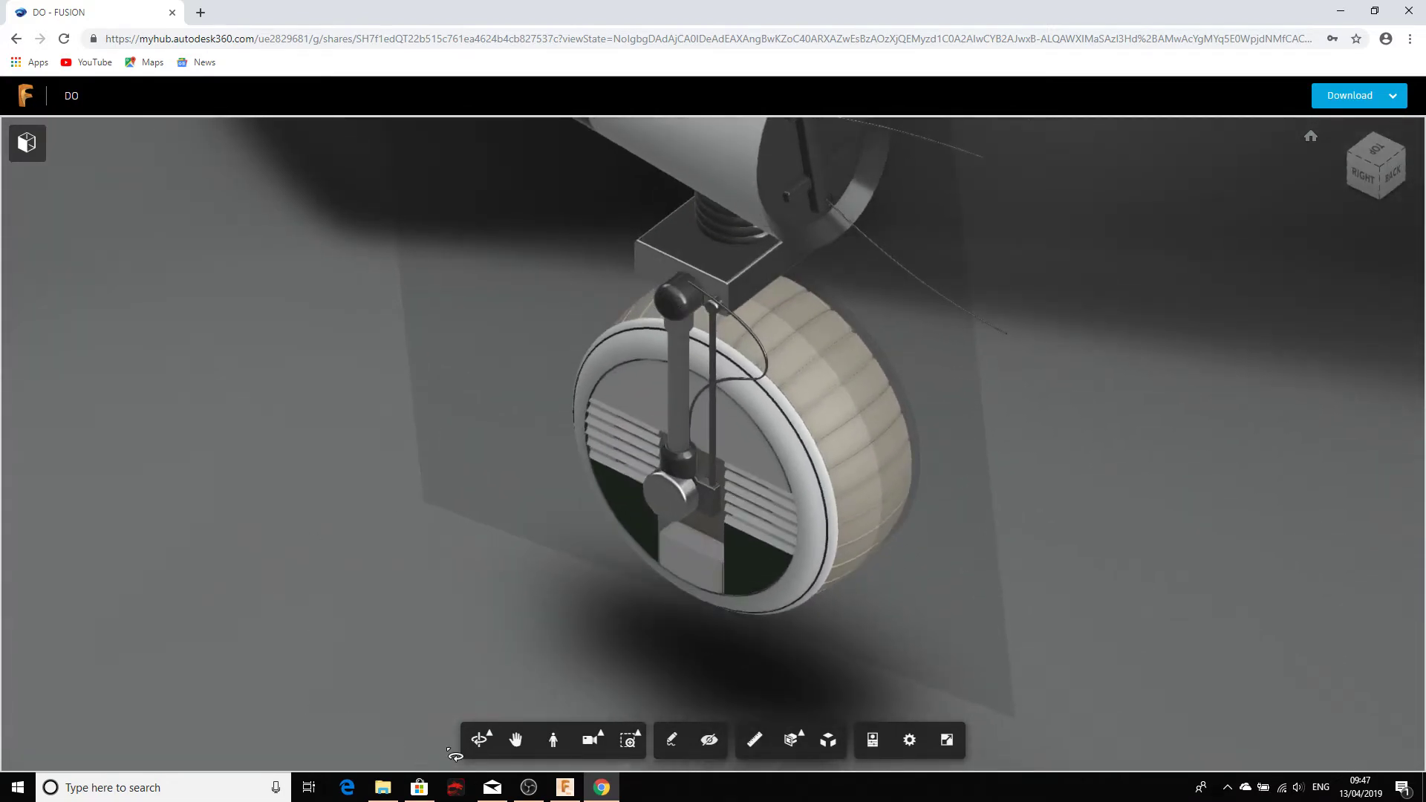
click(569, 790)
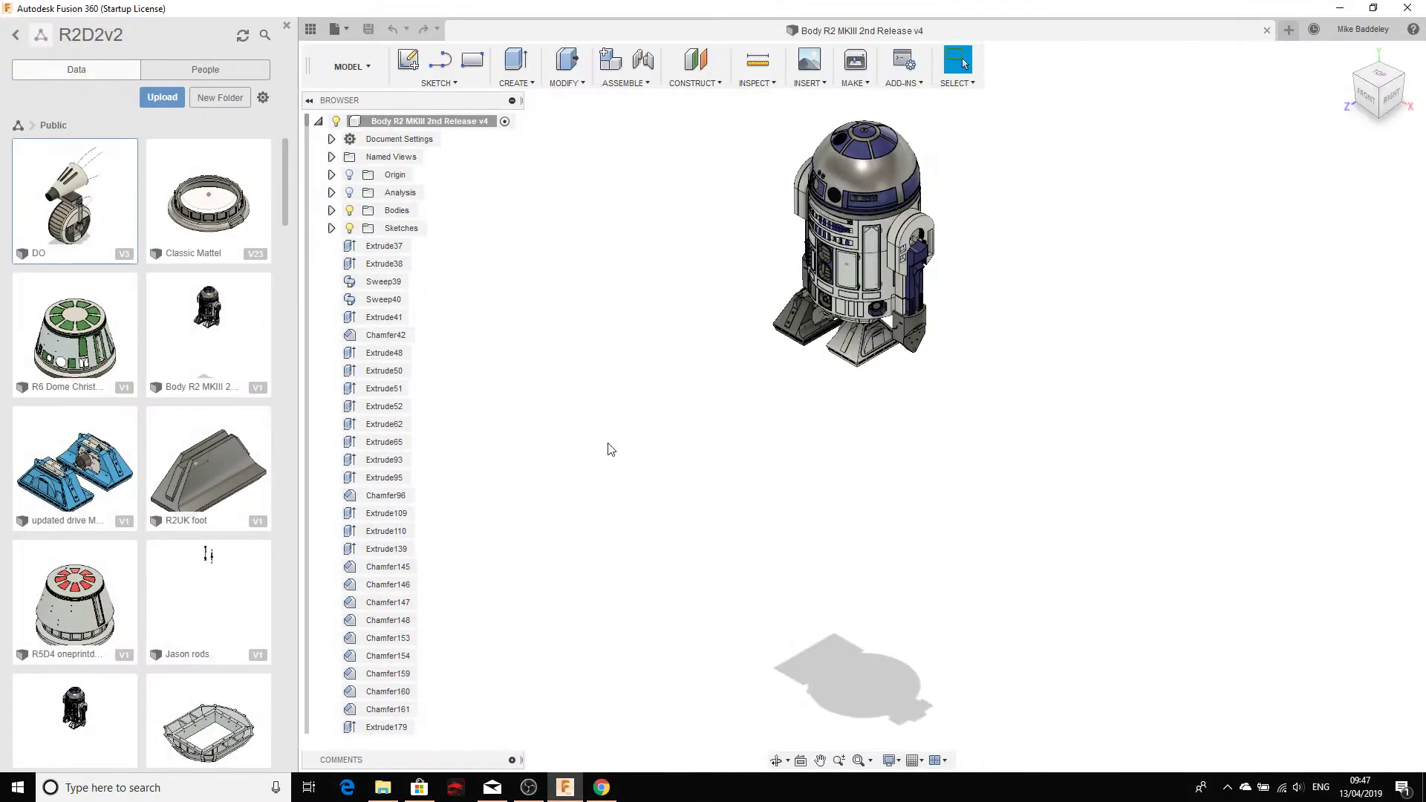
click(286, 27)
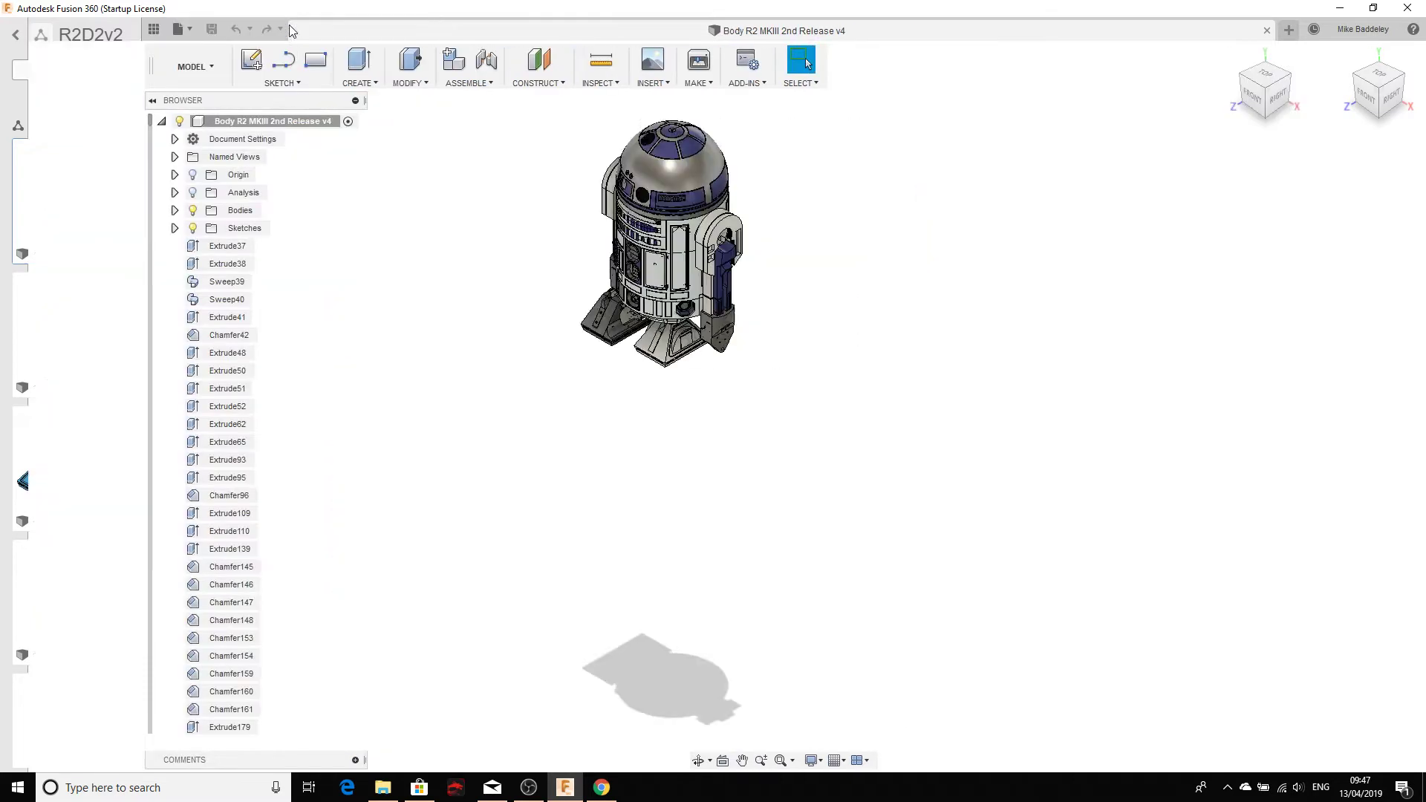
scroll(720, 189, up, 6)
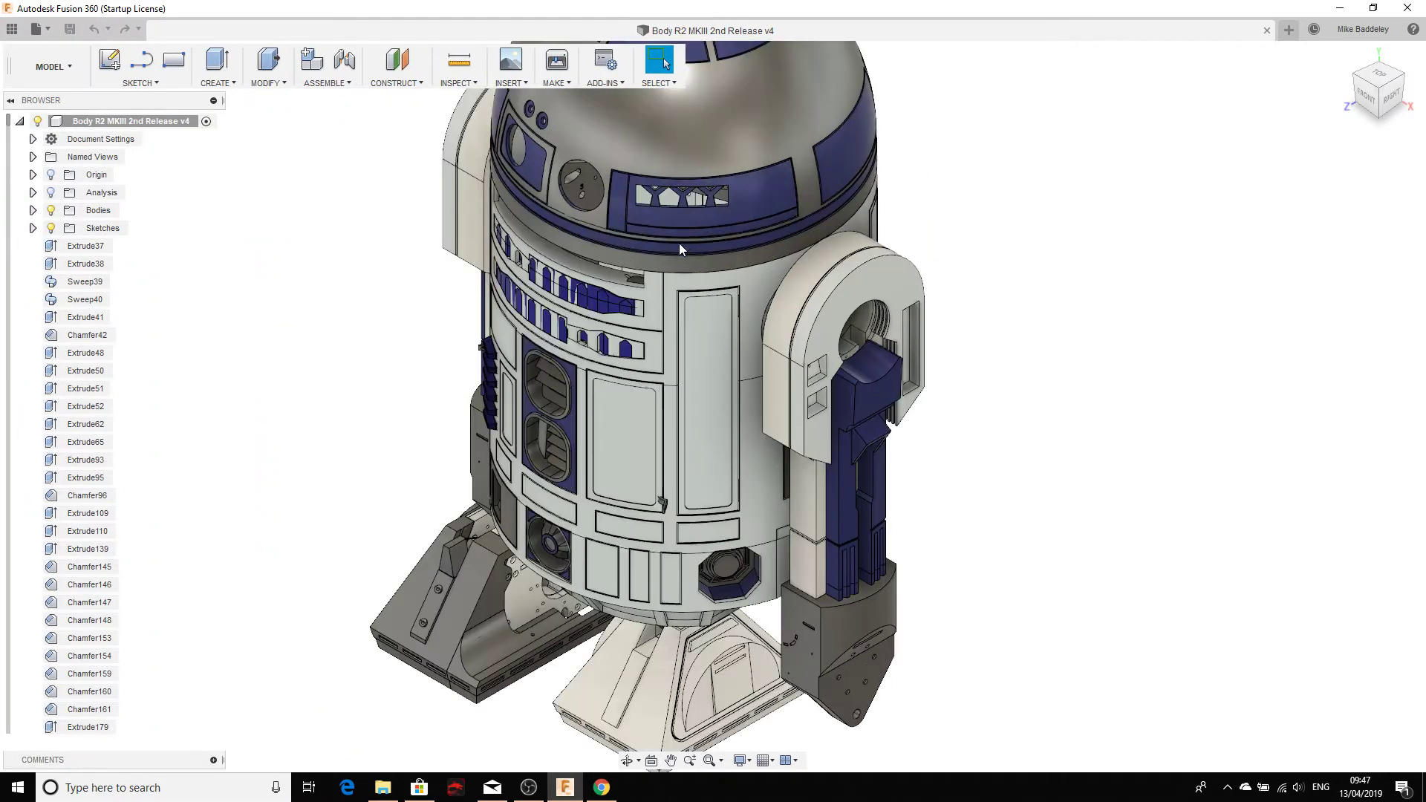
middle_drag(623, 304, 689, 375)
shift+middle_drag(666, 422, 621, 352)
scroll(598, 359, down, 3)
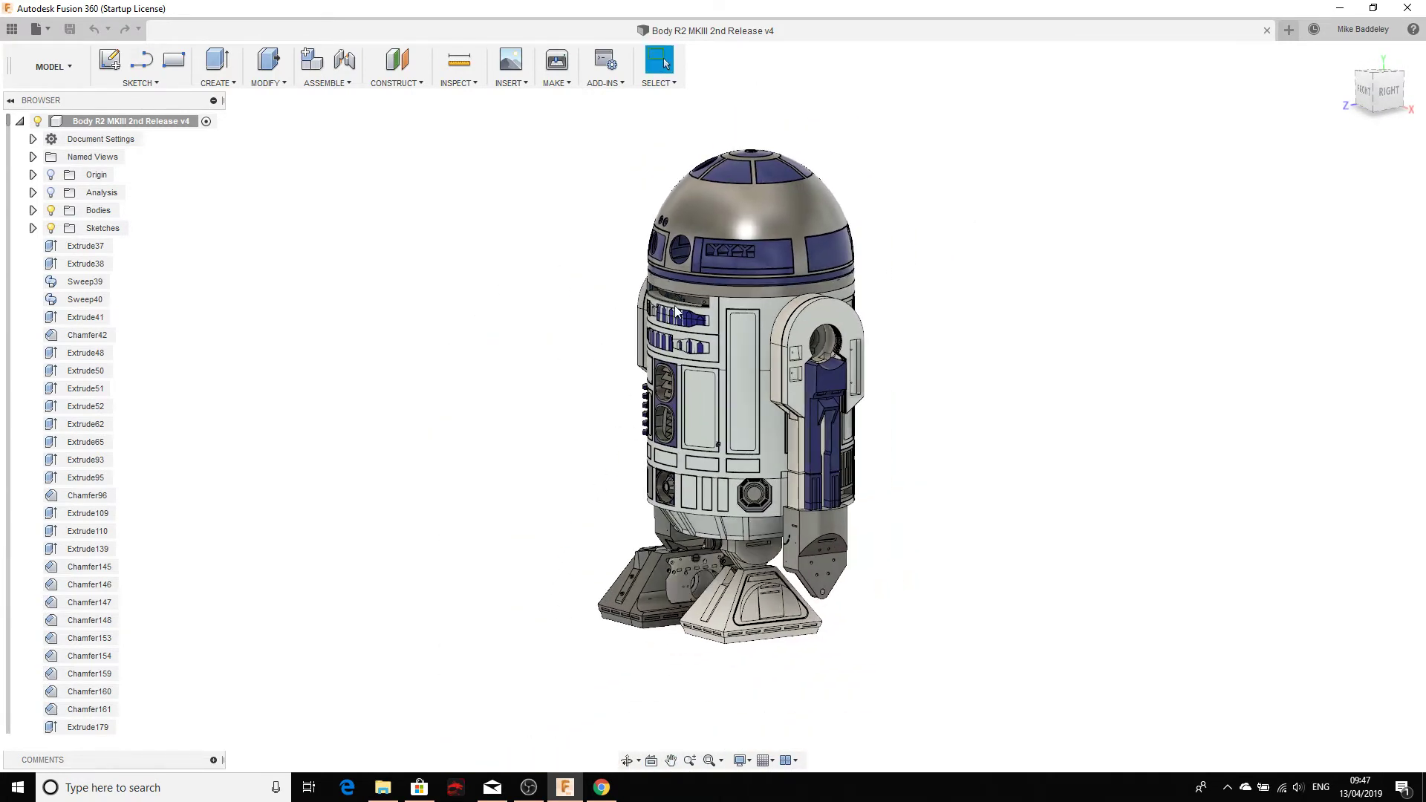
scroll(674, 311, up, 2)
middle_drag(675, 313, 522, 362)
scroll(522, 363, up, 2)
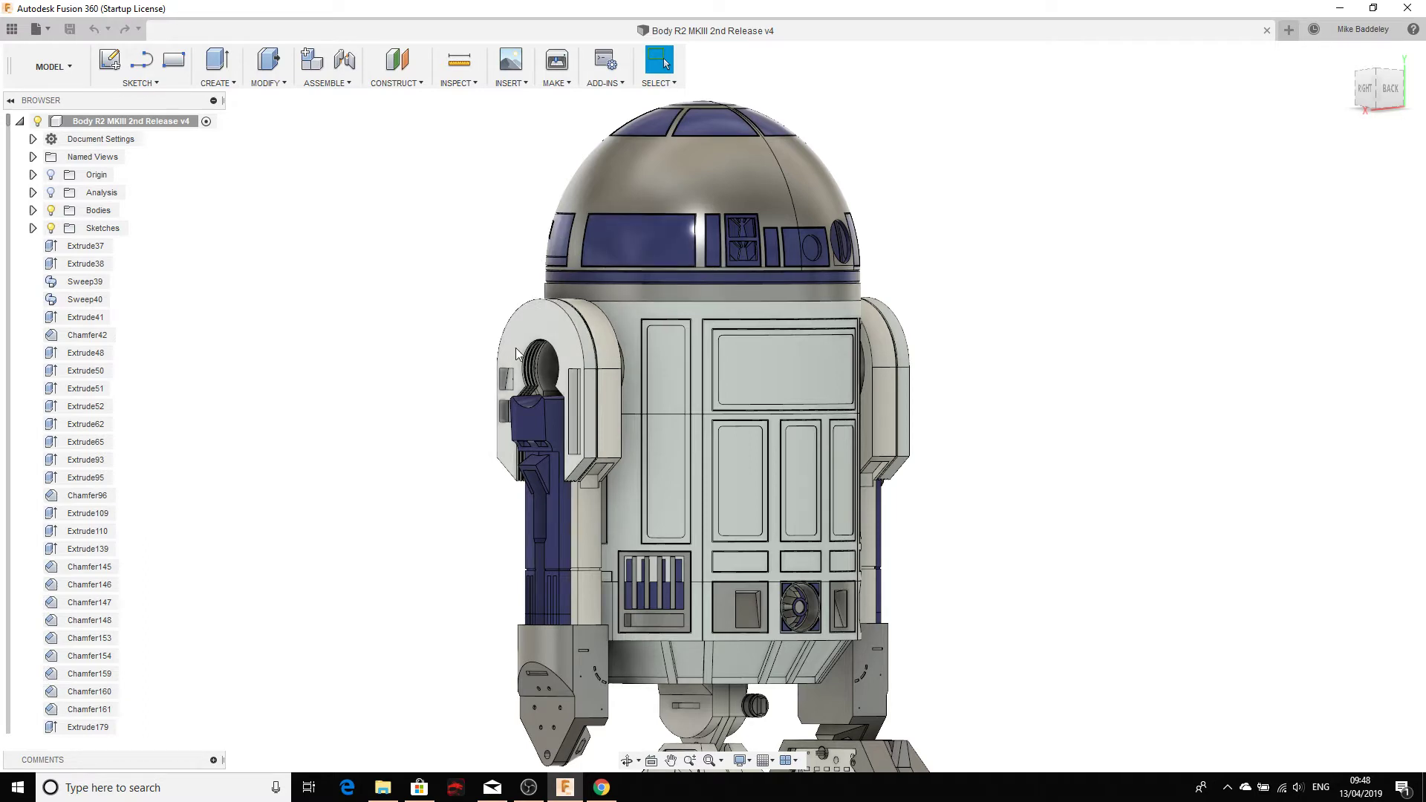
scroll(478, 398, up, 2)
shift+middle_drag(477, 398, 386, 405)
shift+middle_drag(524, 366, 512, 370)
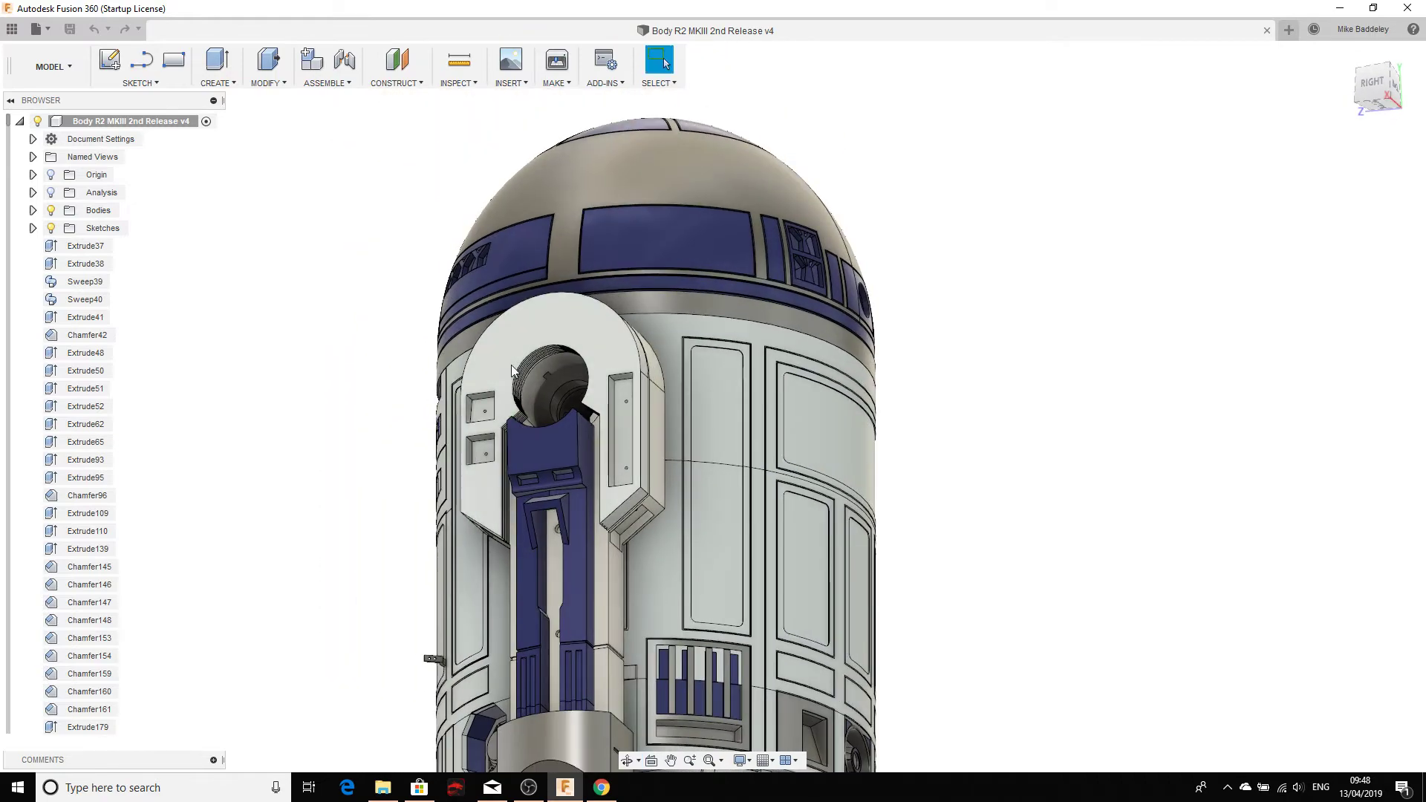
scroll(408, 398, down, 2)
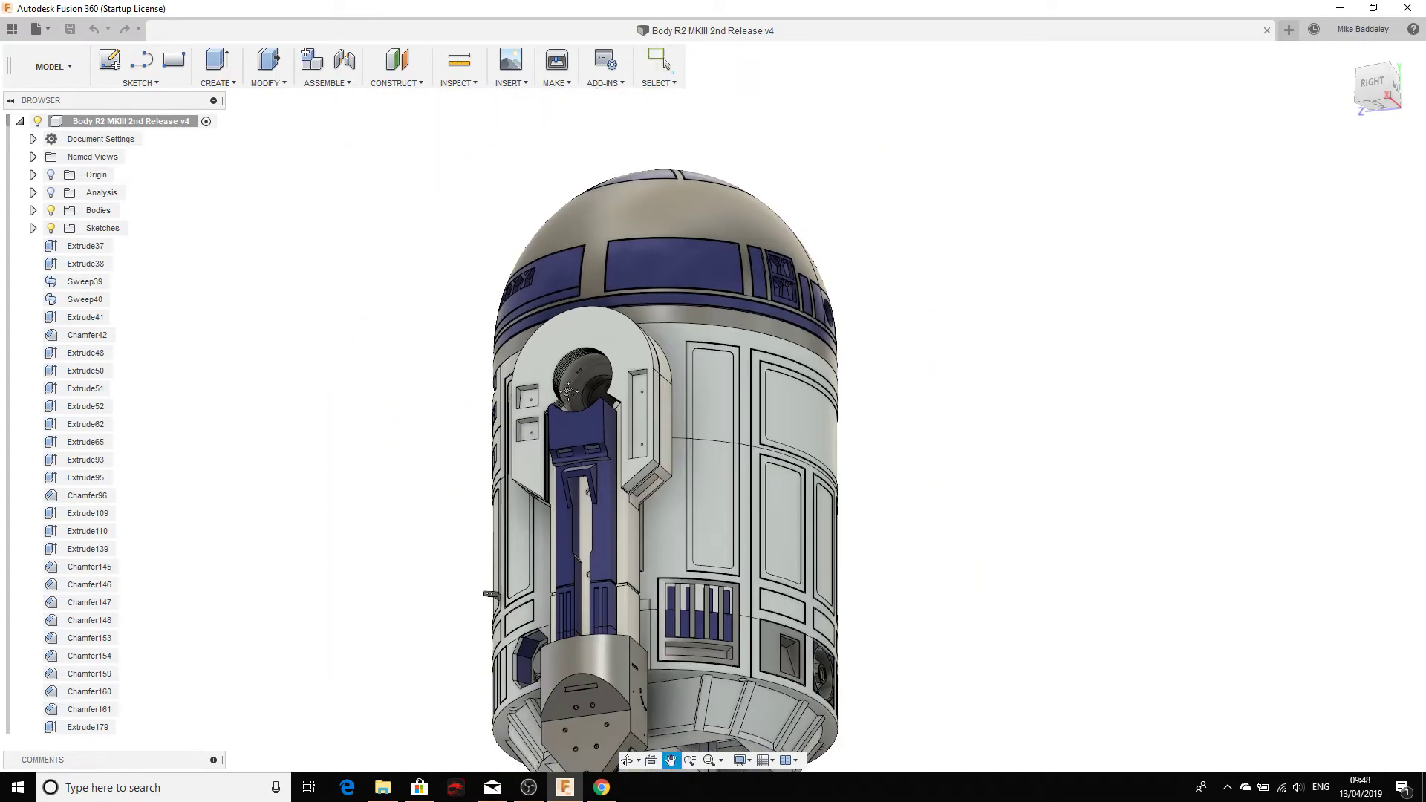
shift+middle_drag(408, 398, 564, 364)
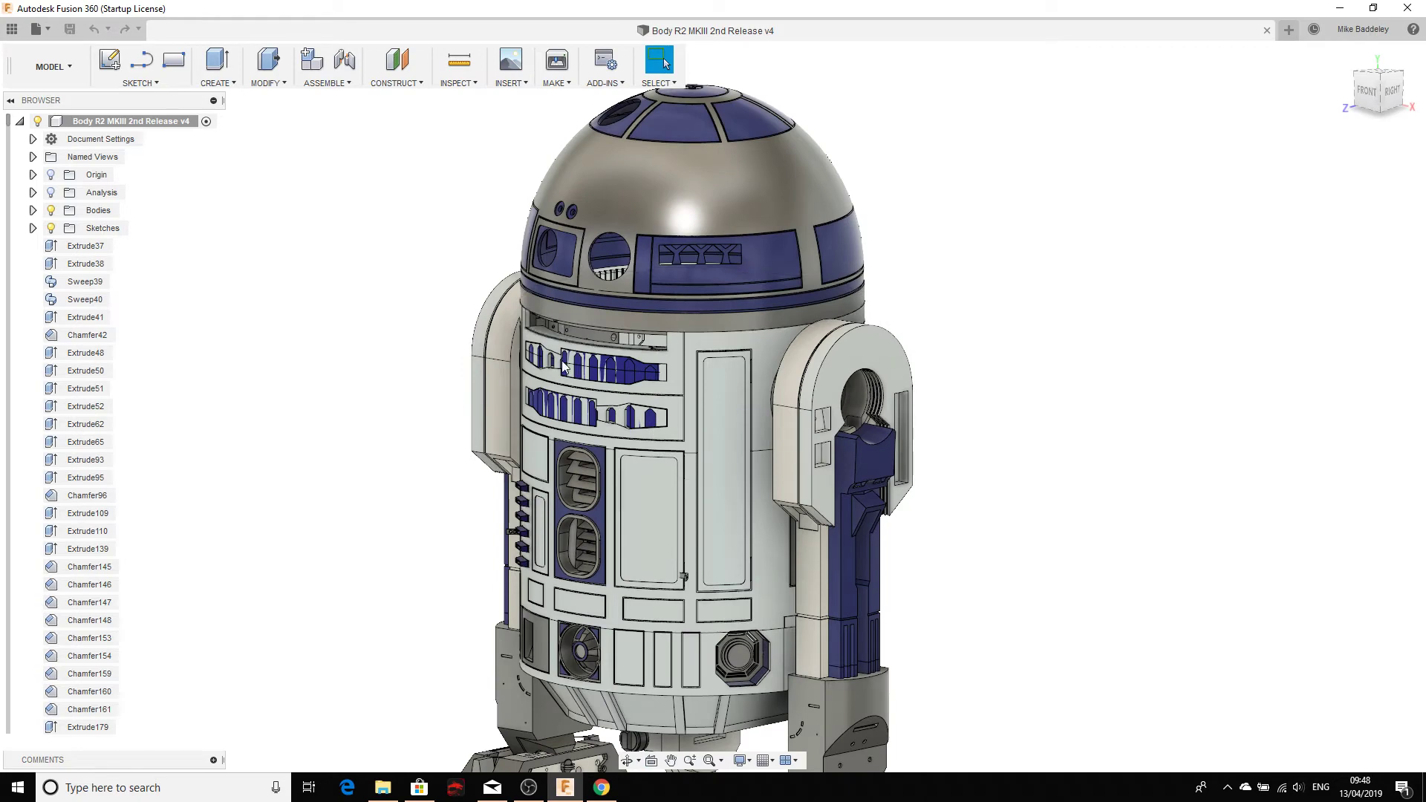
click(12, 29)
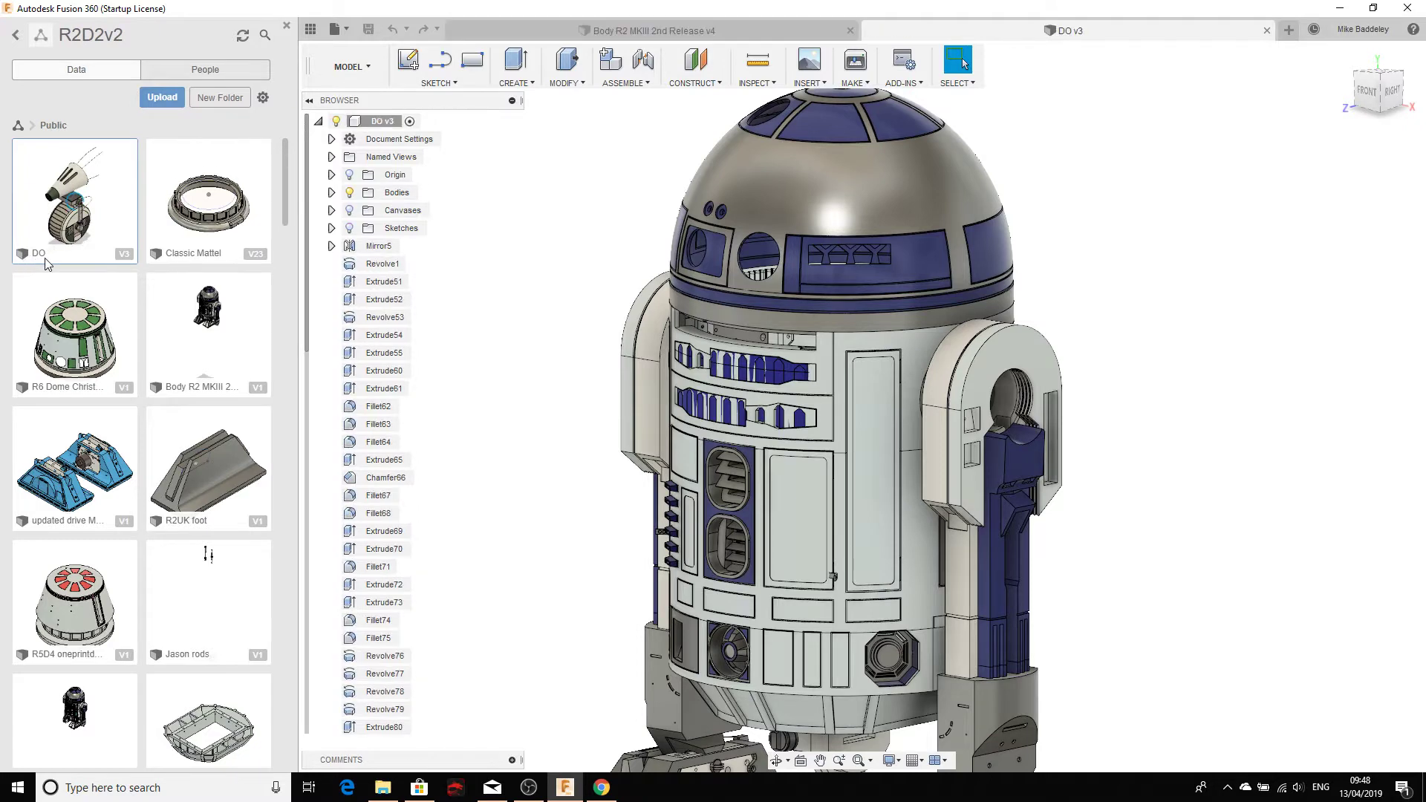
Step: Close the data panel and turn the droid to both sides before returning to Home view
click(287, 27)
shift+middle_drag(589, 270, 676, 261)
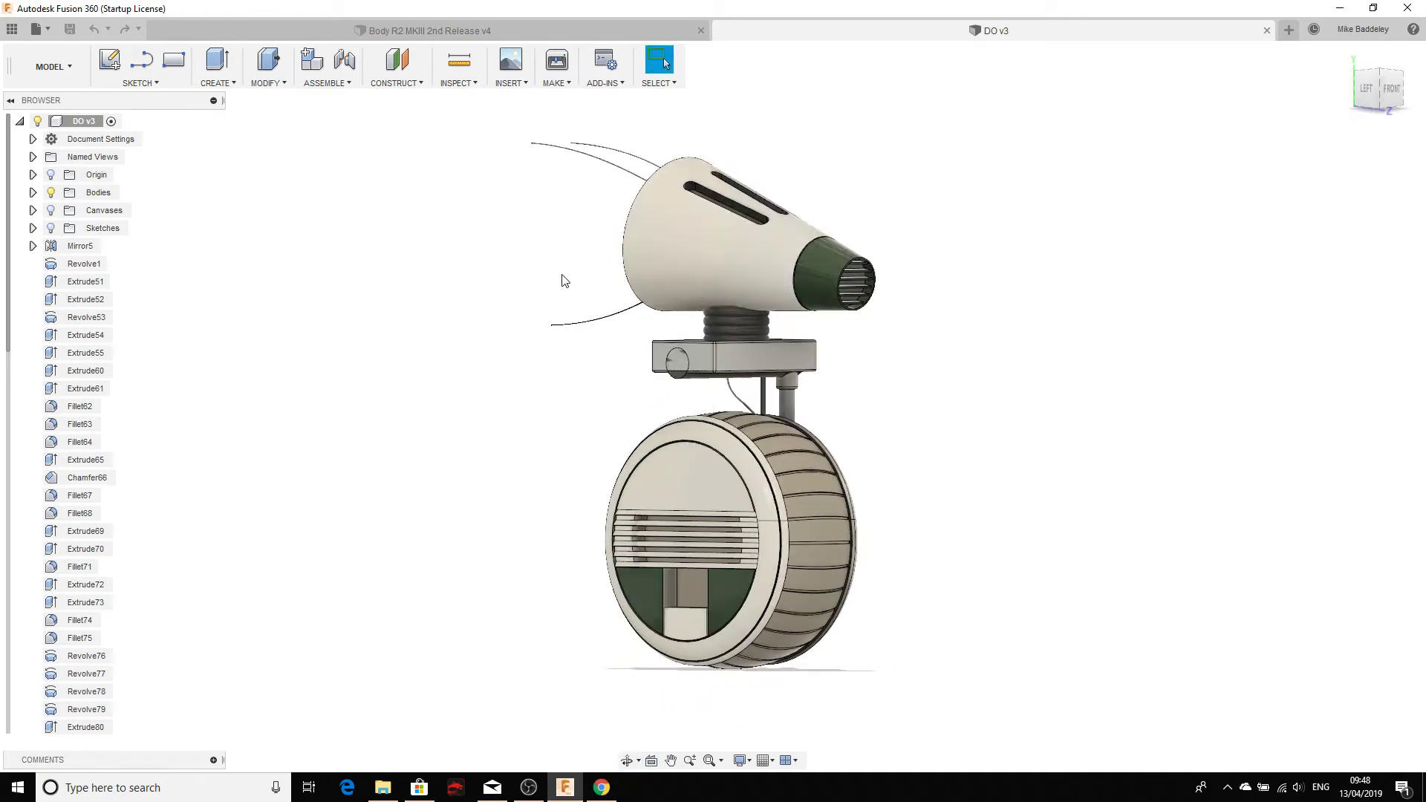
scroll(564, 280, up, 5)
shift+middle_drag(570, 362, 884, 386)
scroll(573, 359, down, 5)
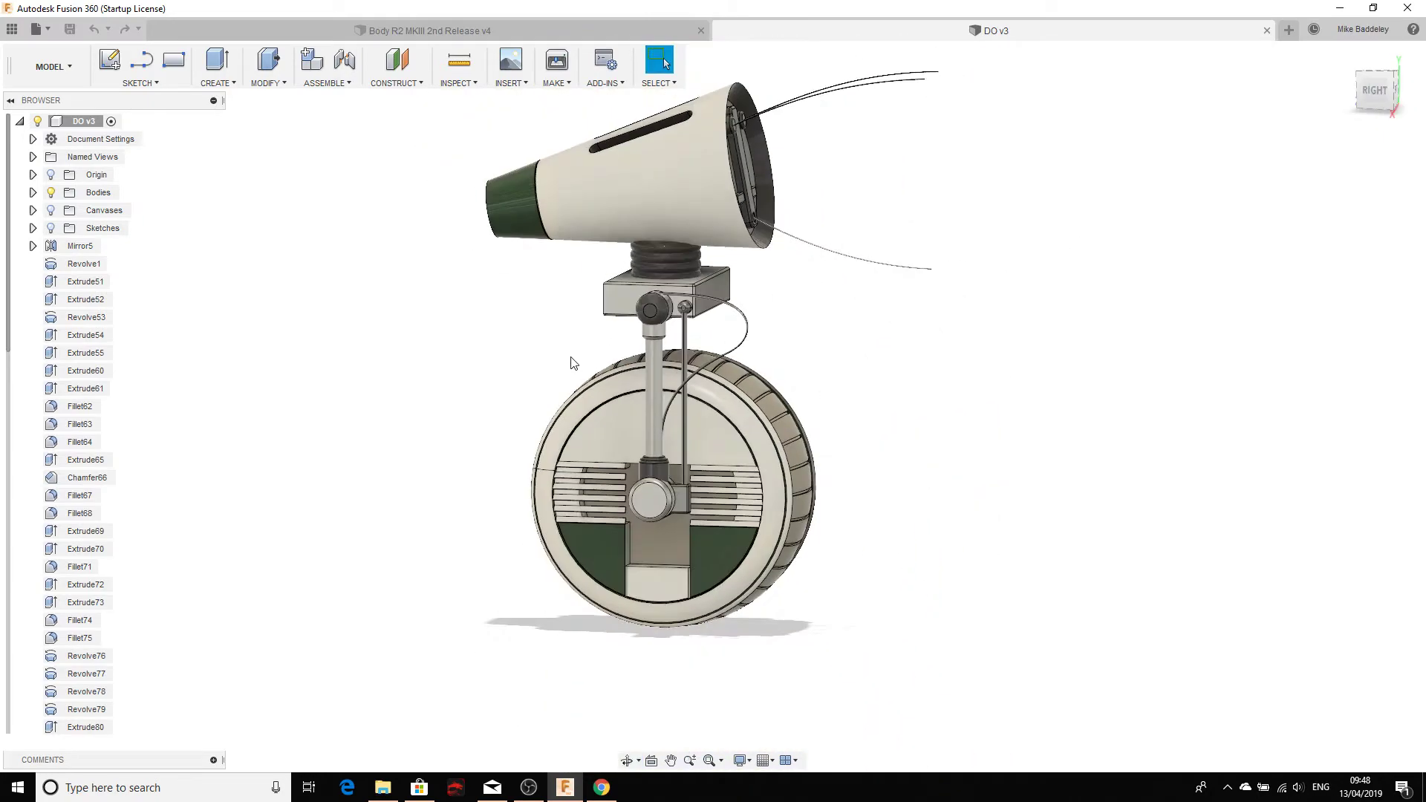
shift+middle_drag(572, 359, 332, 350)
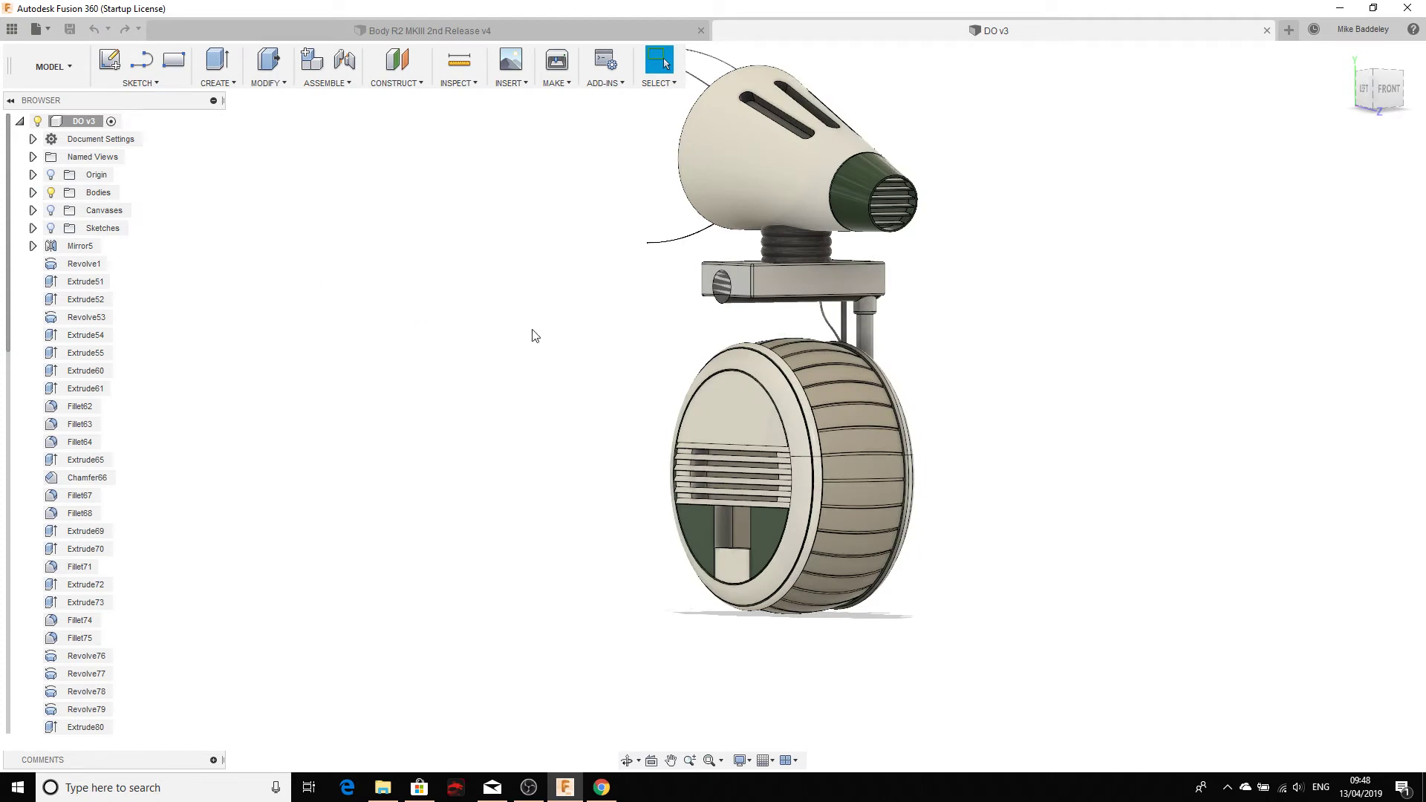
scroll(629, 324, down, 3)
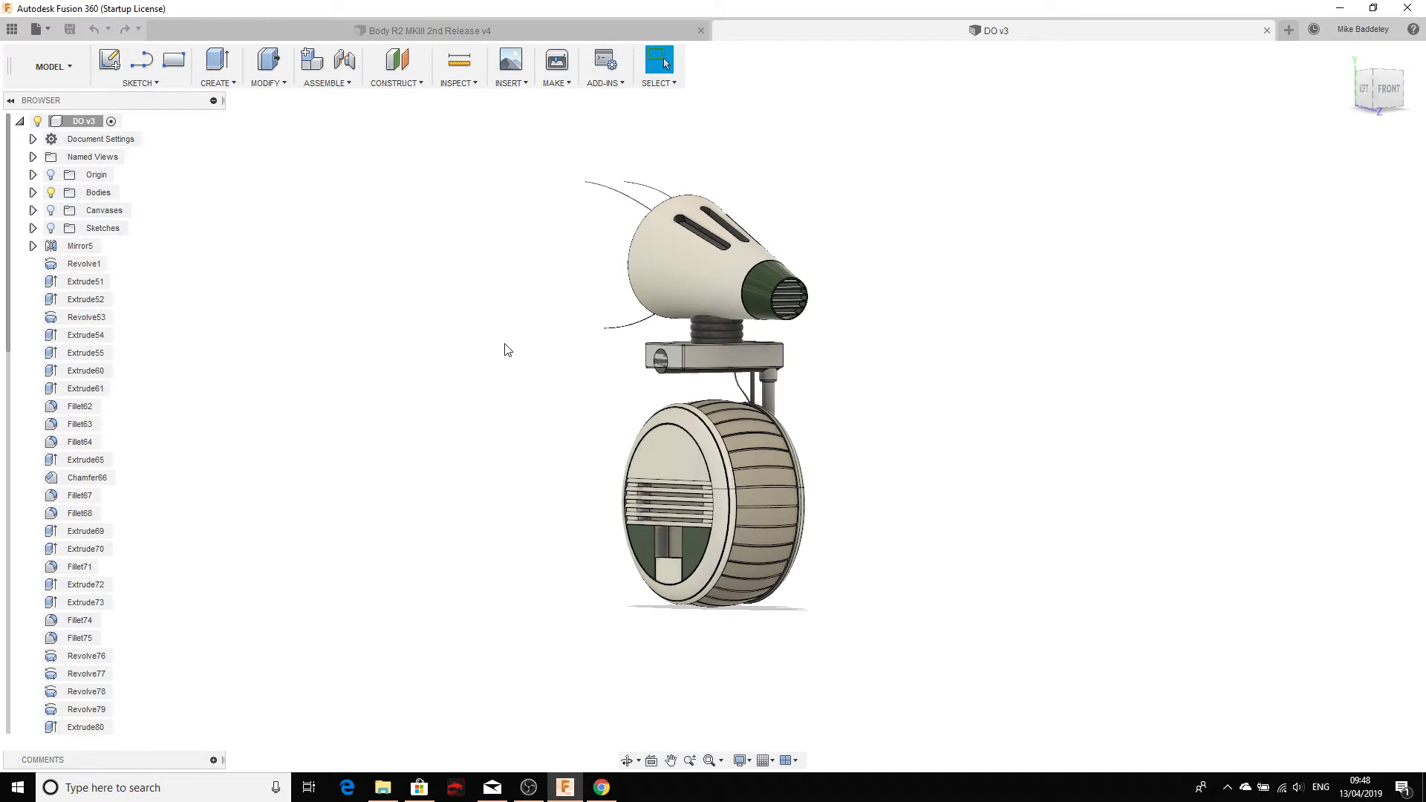
drag(552, 300, 533, 337)
key(Escape)
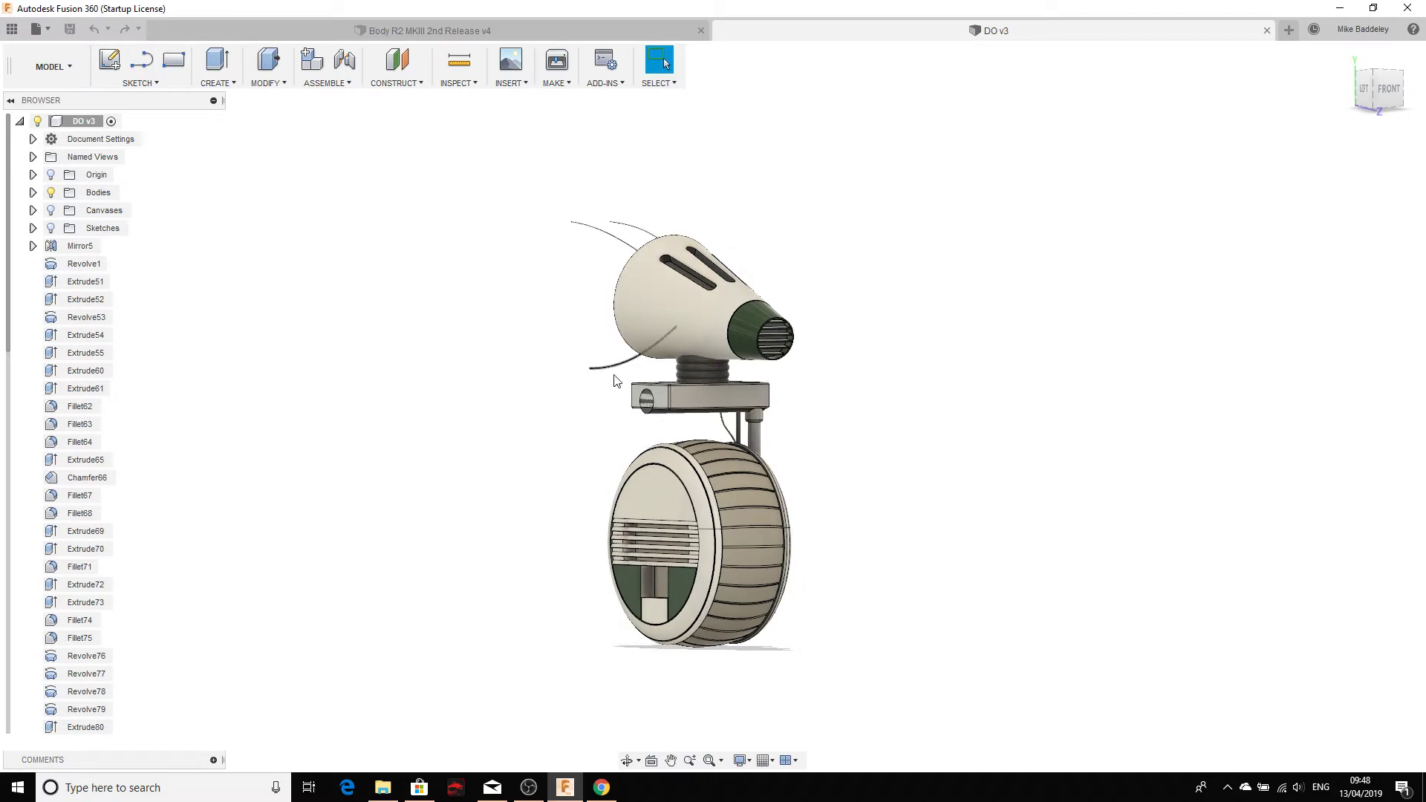
shift+middle_drag(595, 379, 568, 345)
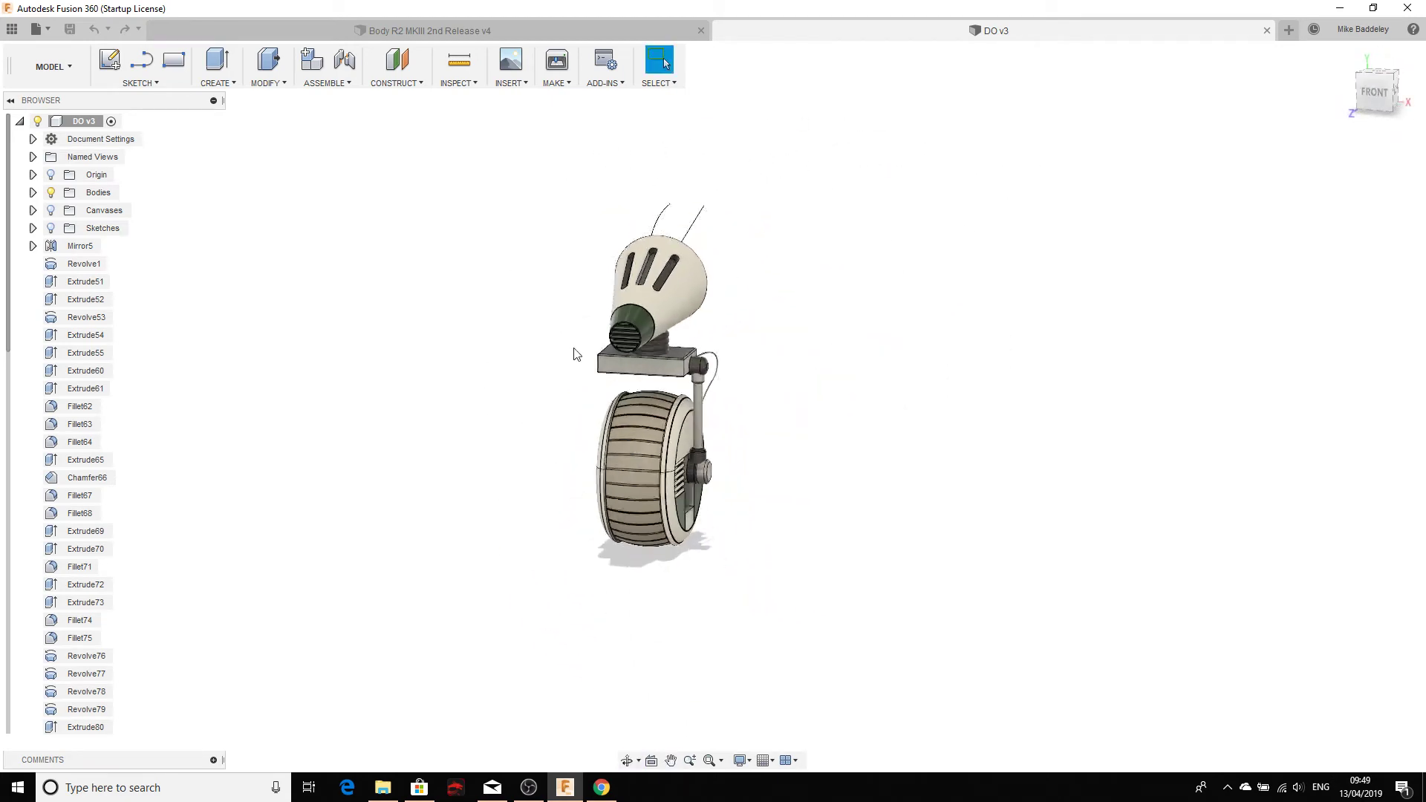
scroll(577, 355, up, 3)
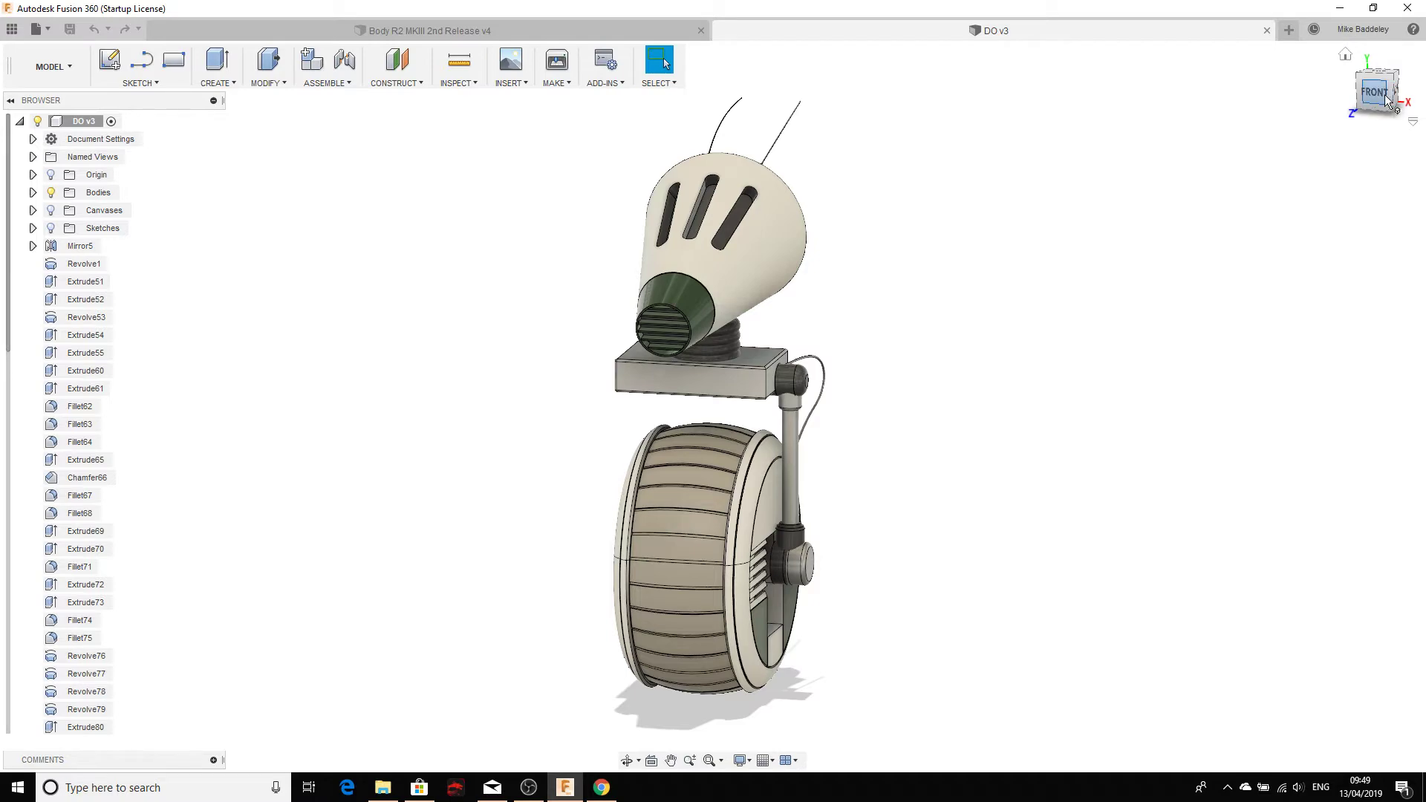
click(1345, 55)
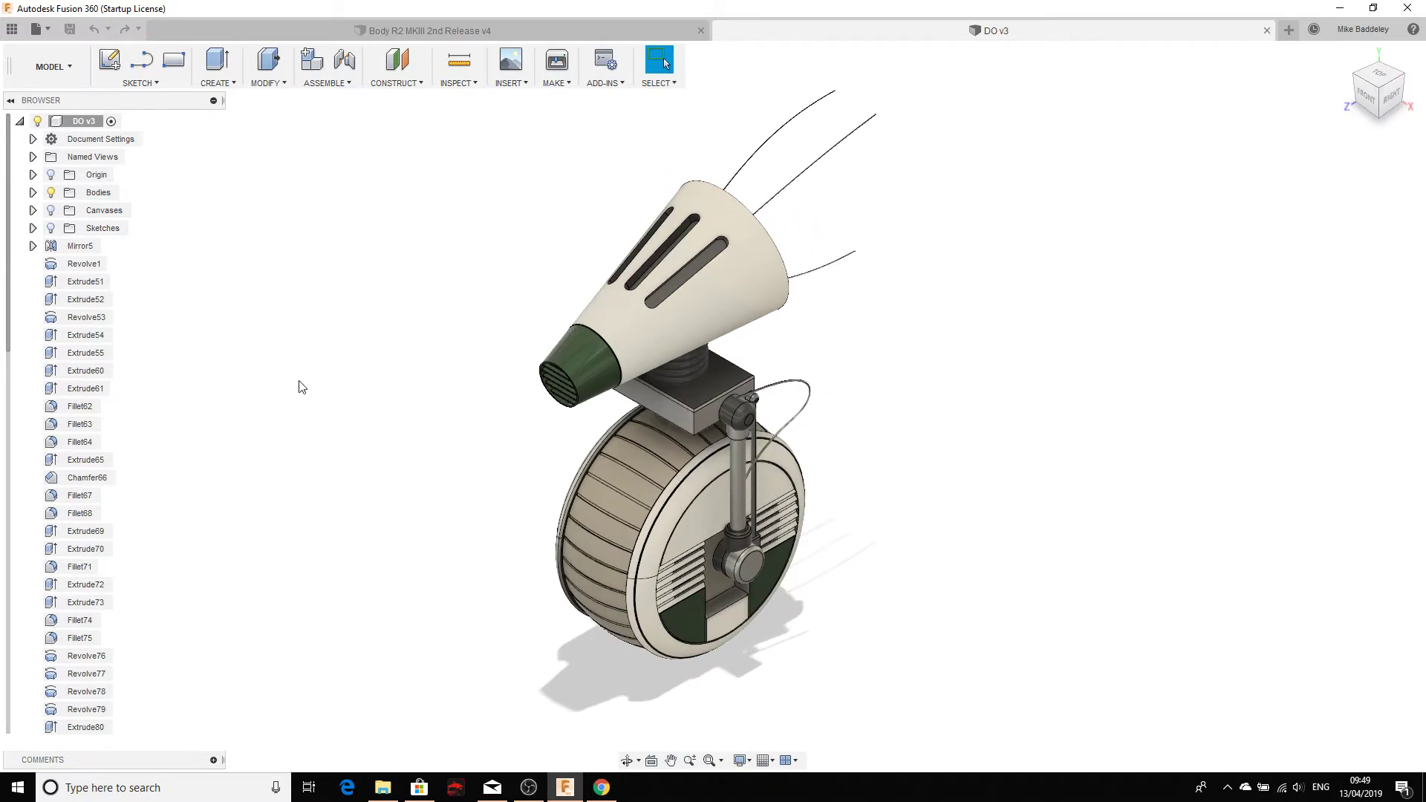
Step: Orbit the droid to a near-front view, then go back to Home view
shift+middle_drag(331, 384, 241, 323)
scroll(662, 230, up, 2)
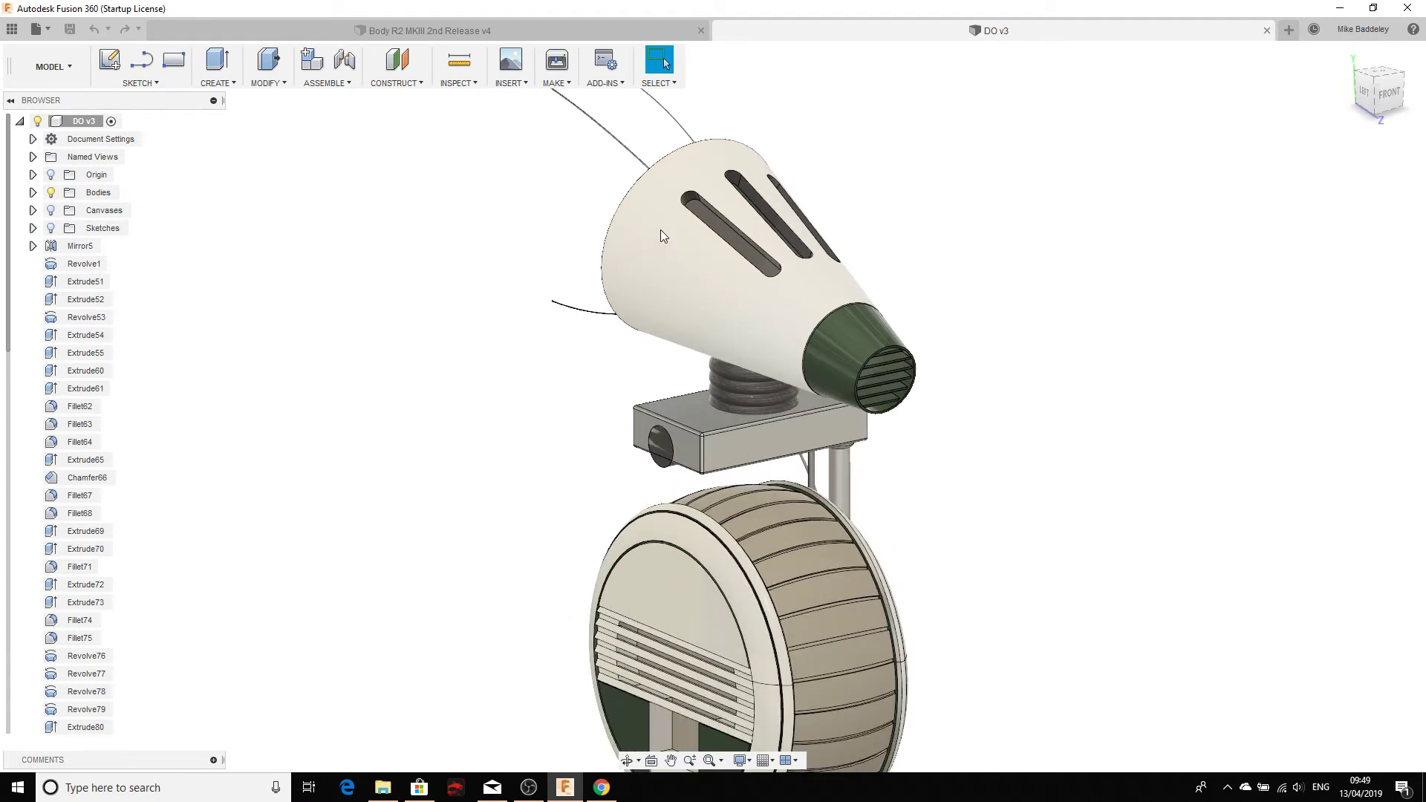
scroll(516, 332, down, 1)
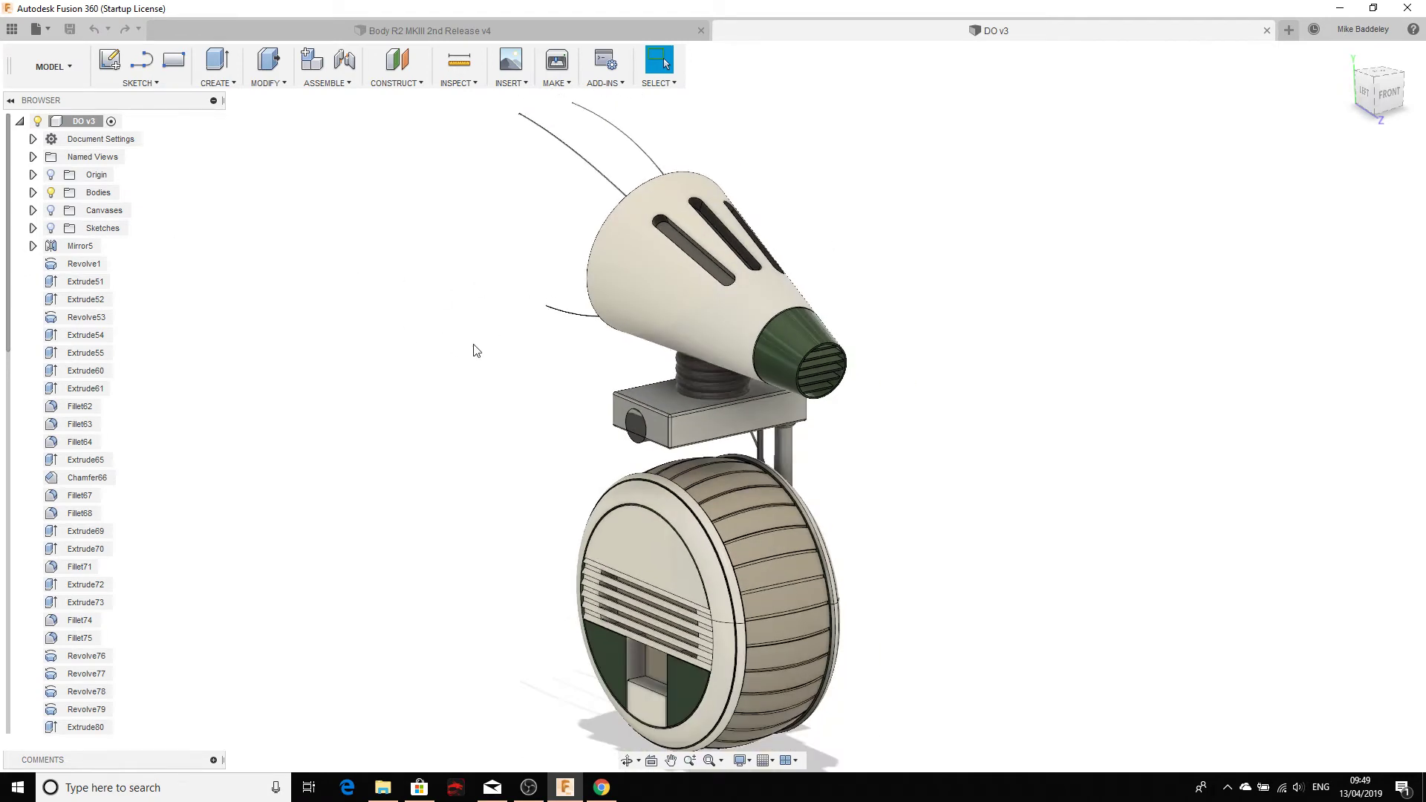
scroll(526, 416, down, 1)
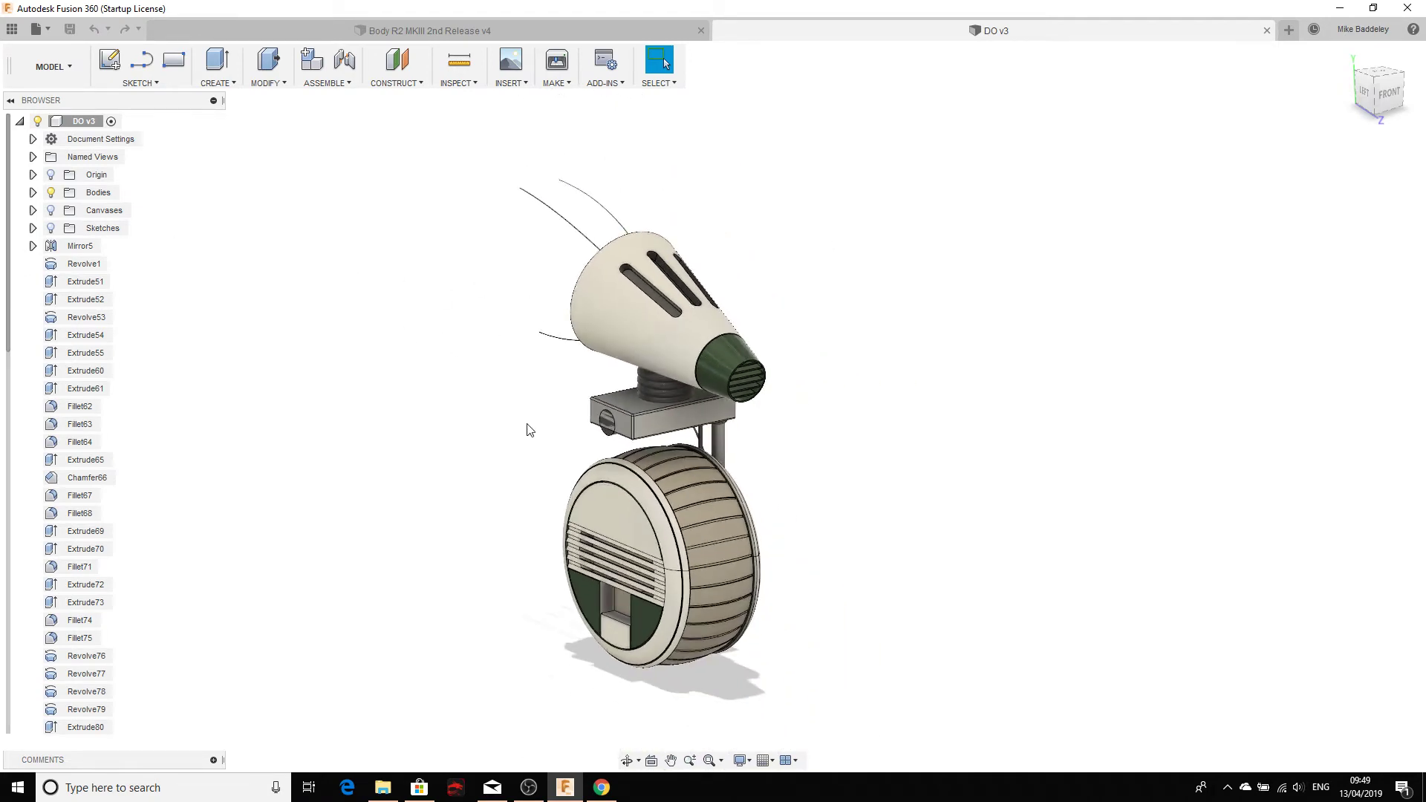
middle_drag(505, 382, 520, 351)
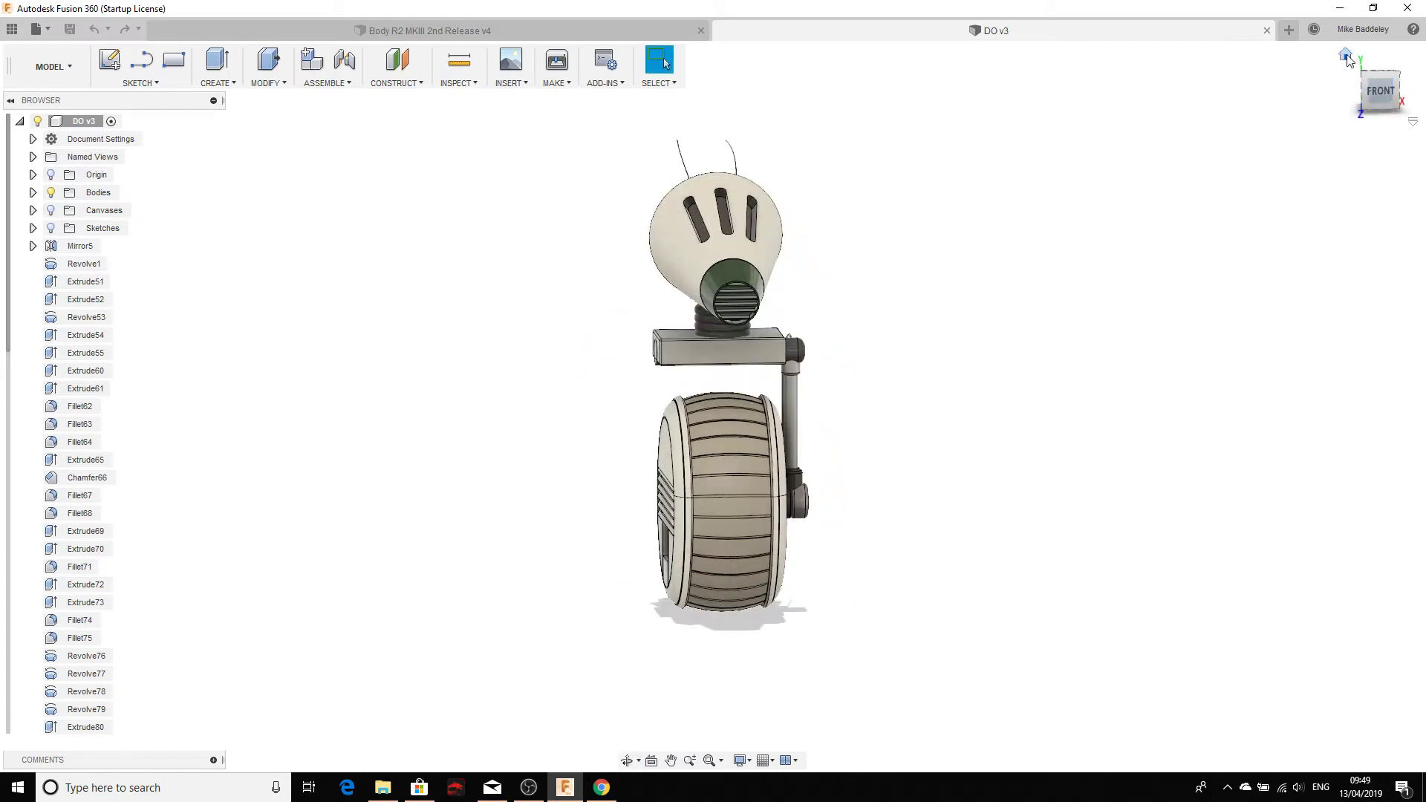
click(1345, 54)
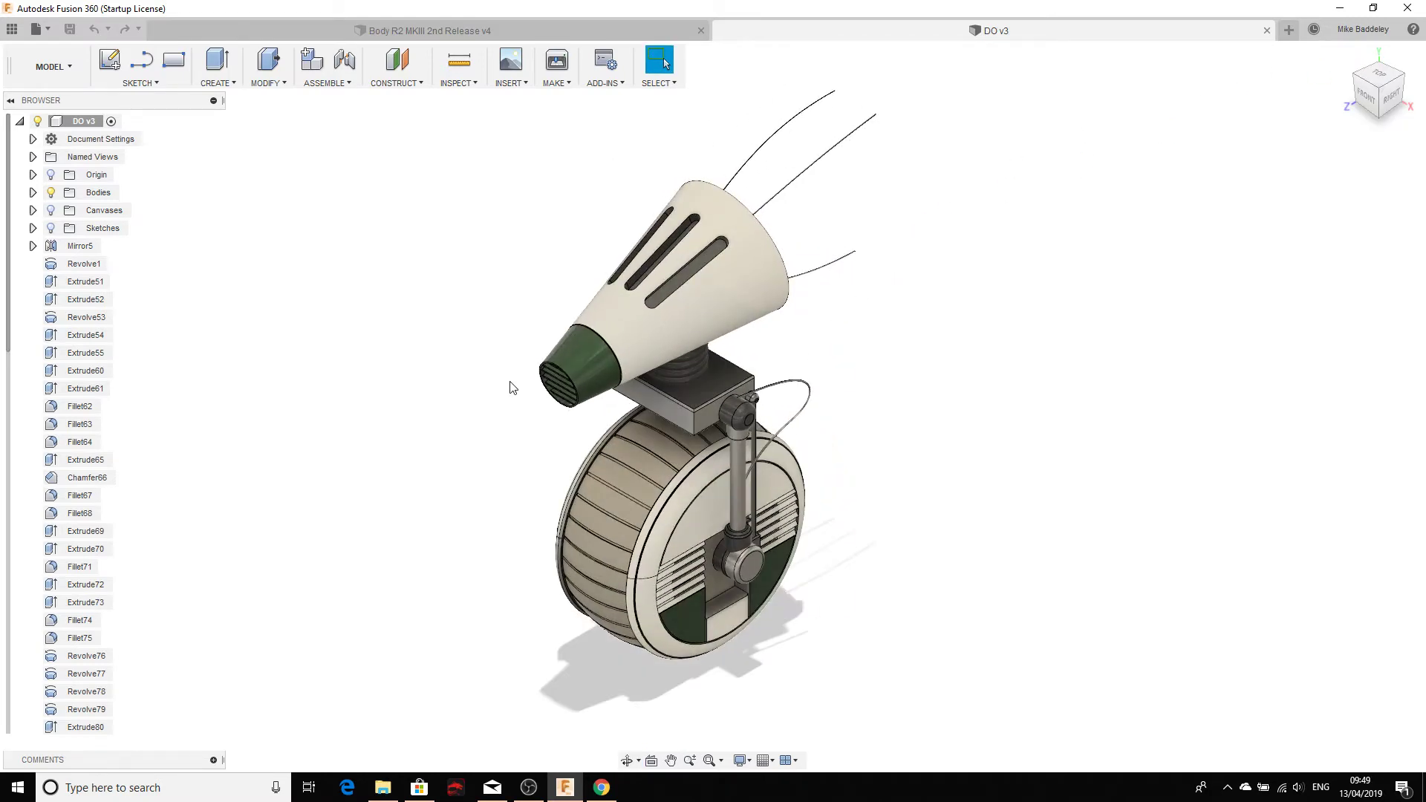
Step: Orbit around the droid to inspect its front and the wheel's underside and sides
scroll(511, 384, down, 3)
scroll(511, 387, up, 4)
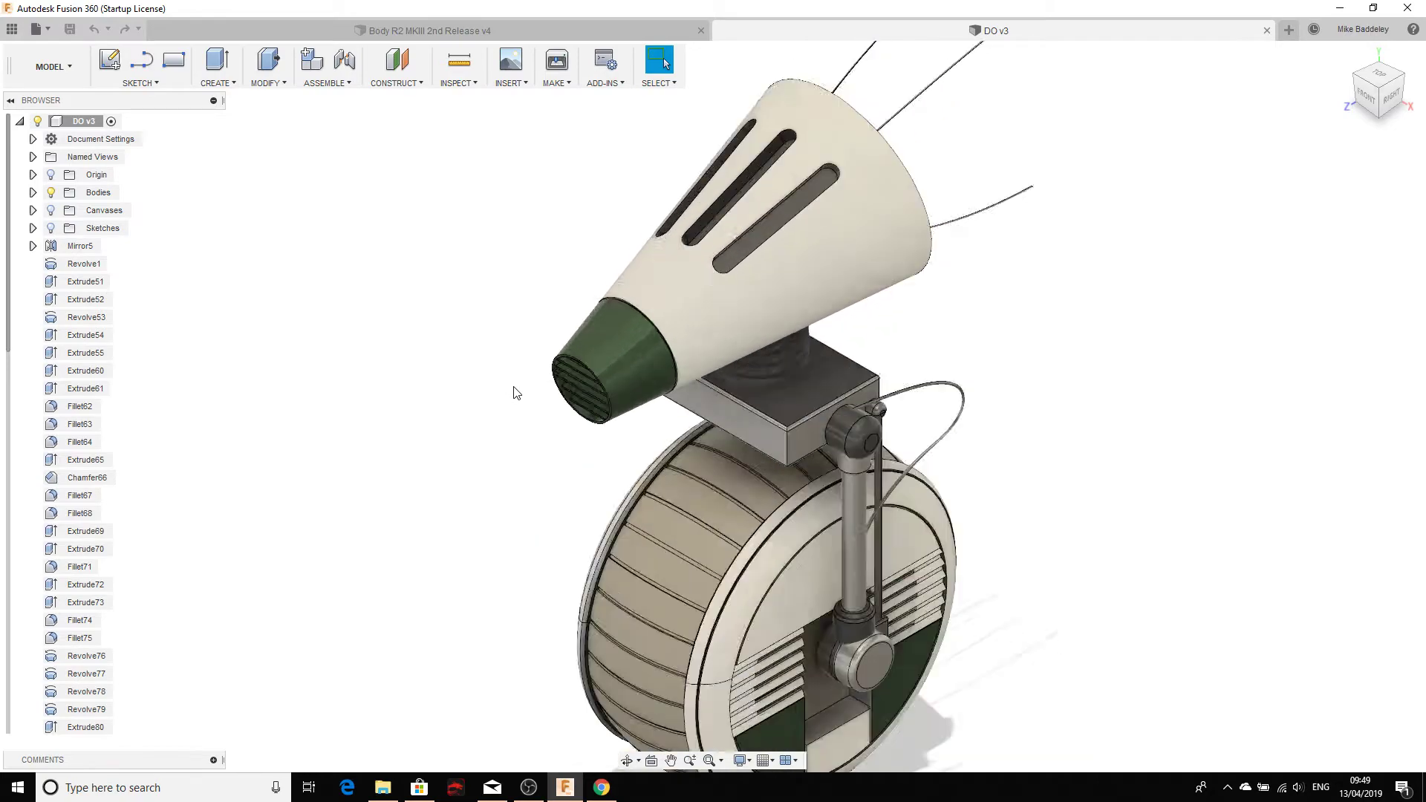
scroll(513, 390, down, 1)
shift+middle_drag(520, 413, 716, 355)
scroll(696, 358, up, 3)
scroll(607, 411, down, 3)
middle_drag(623, 426, 567, 363)
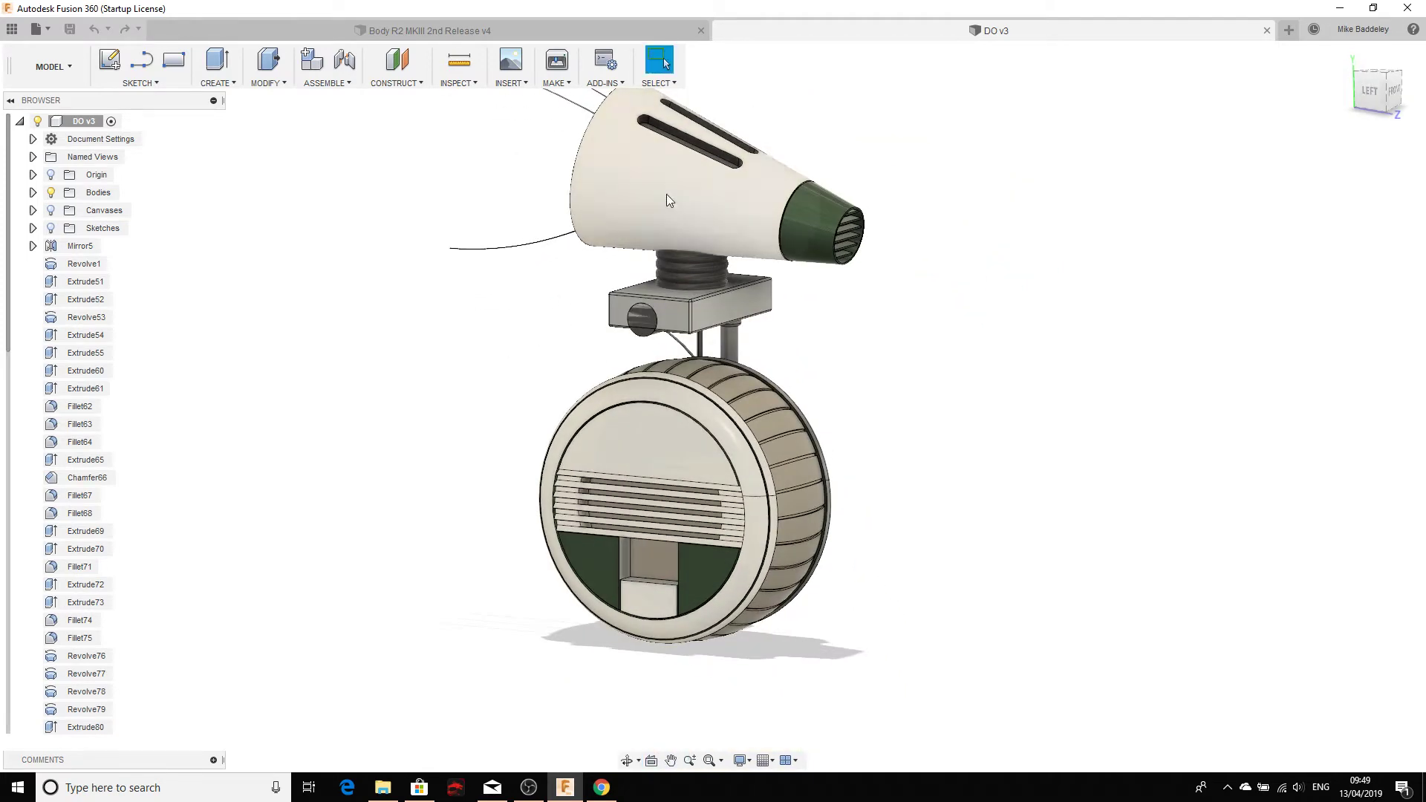
scroll(603, 269, down, 1)
middle_drag(603, 269, 632, 332)
scroll(675, 477, up, 6)
scroll(635, 516, down, 1)
middle_drag(630, 529, 618, 370)
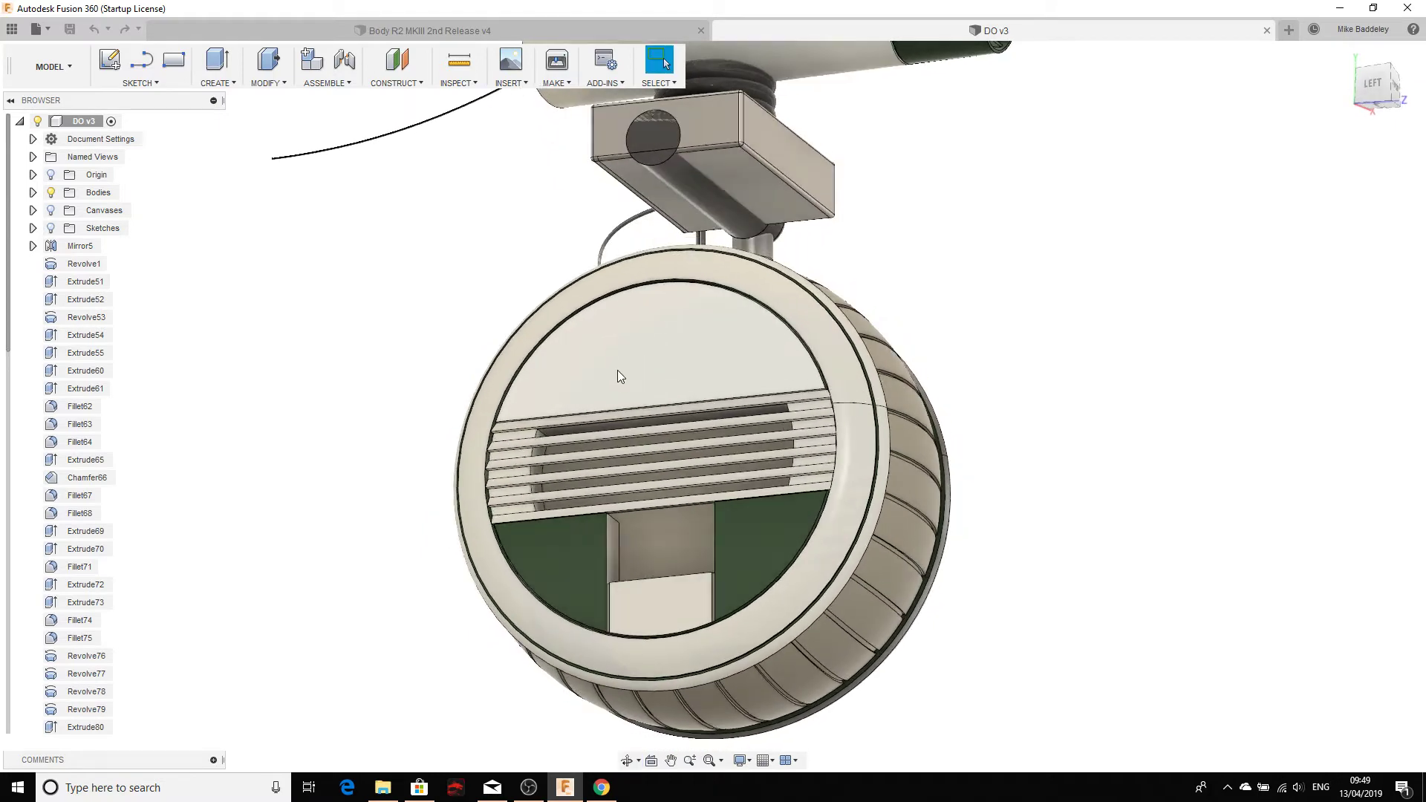
shift+middle_drag(649, 285, 661, 362)
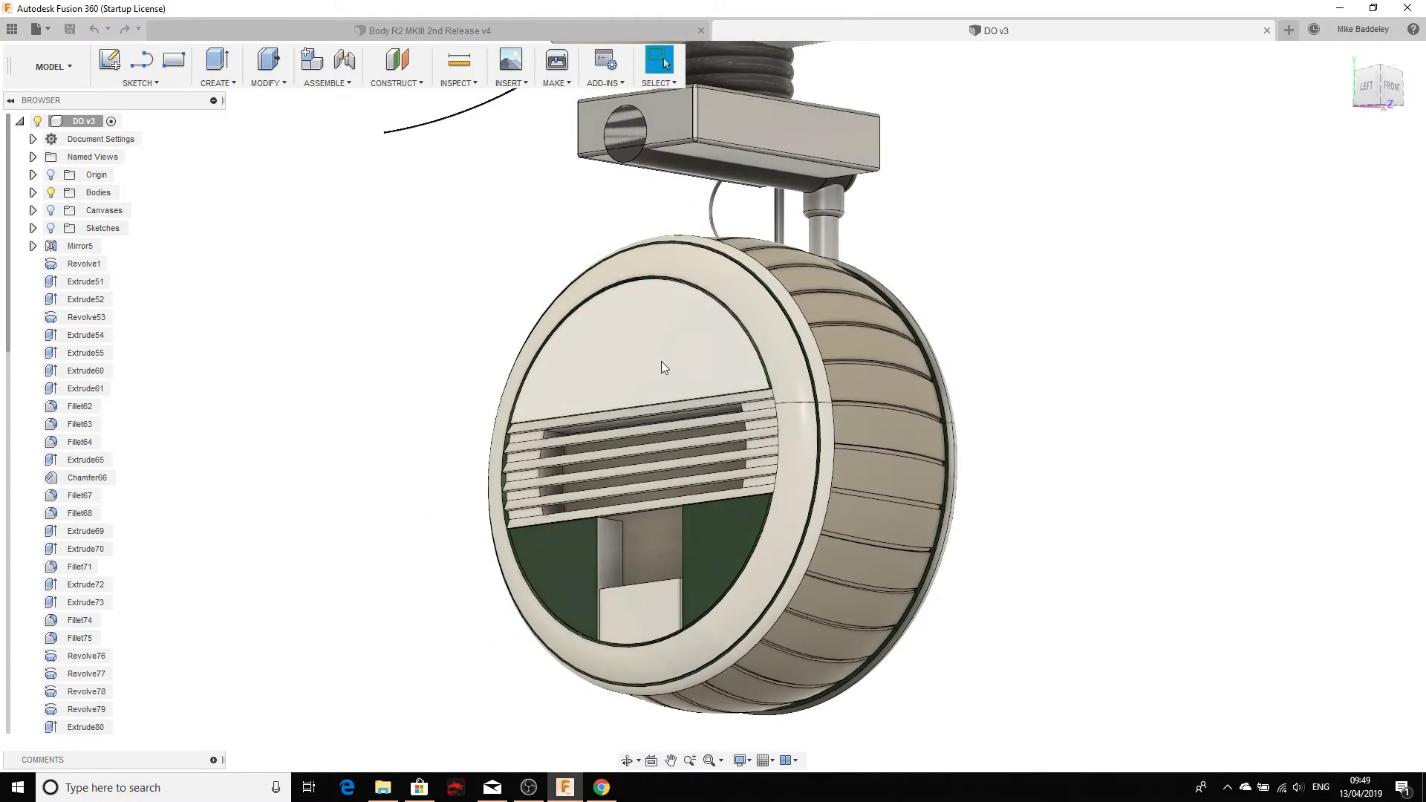
scroll(544, 370, down, 5)
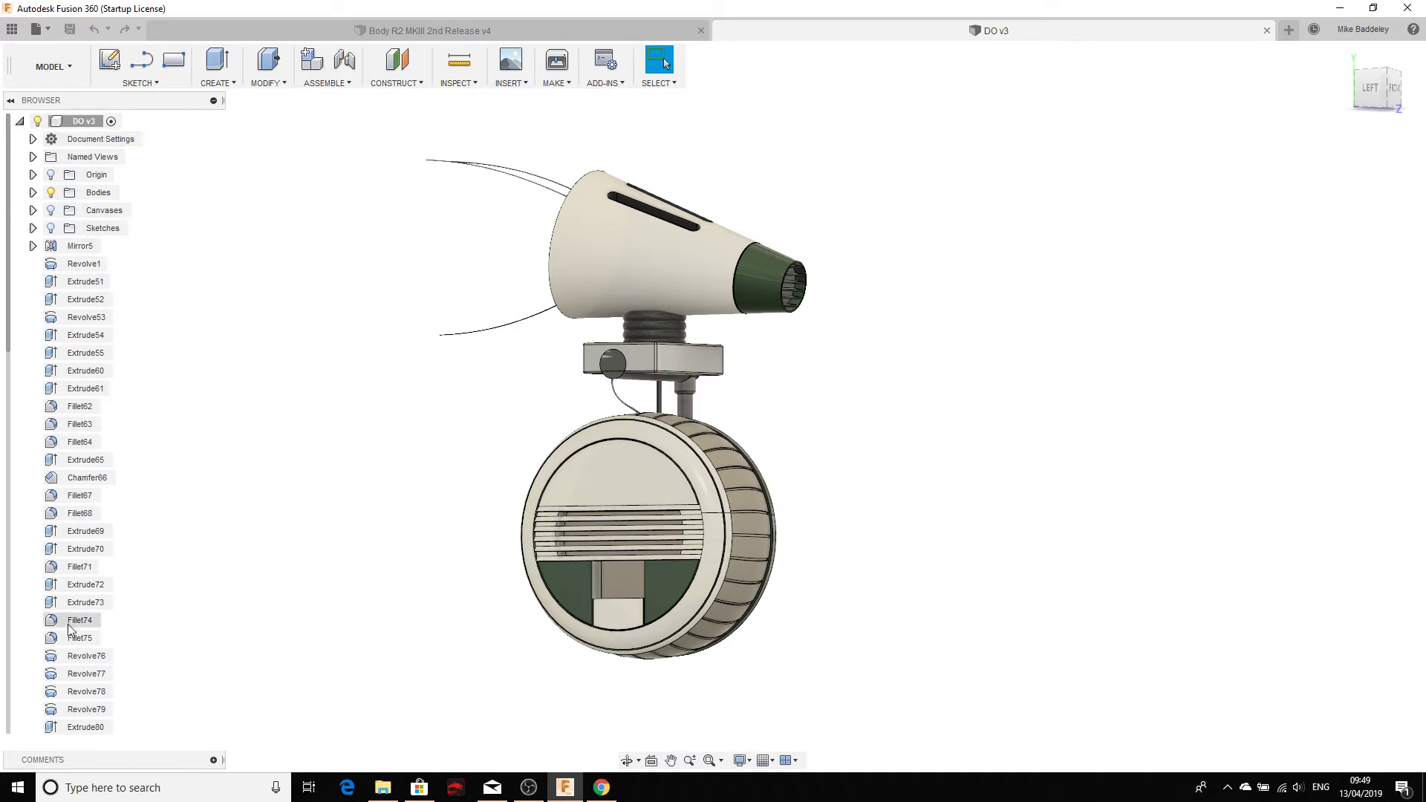
Step: Expand the bodies list, select Body101, and hide Body5, tire Body97 and the support posts
click(33, 192)
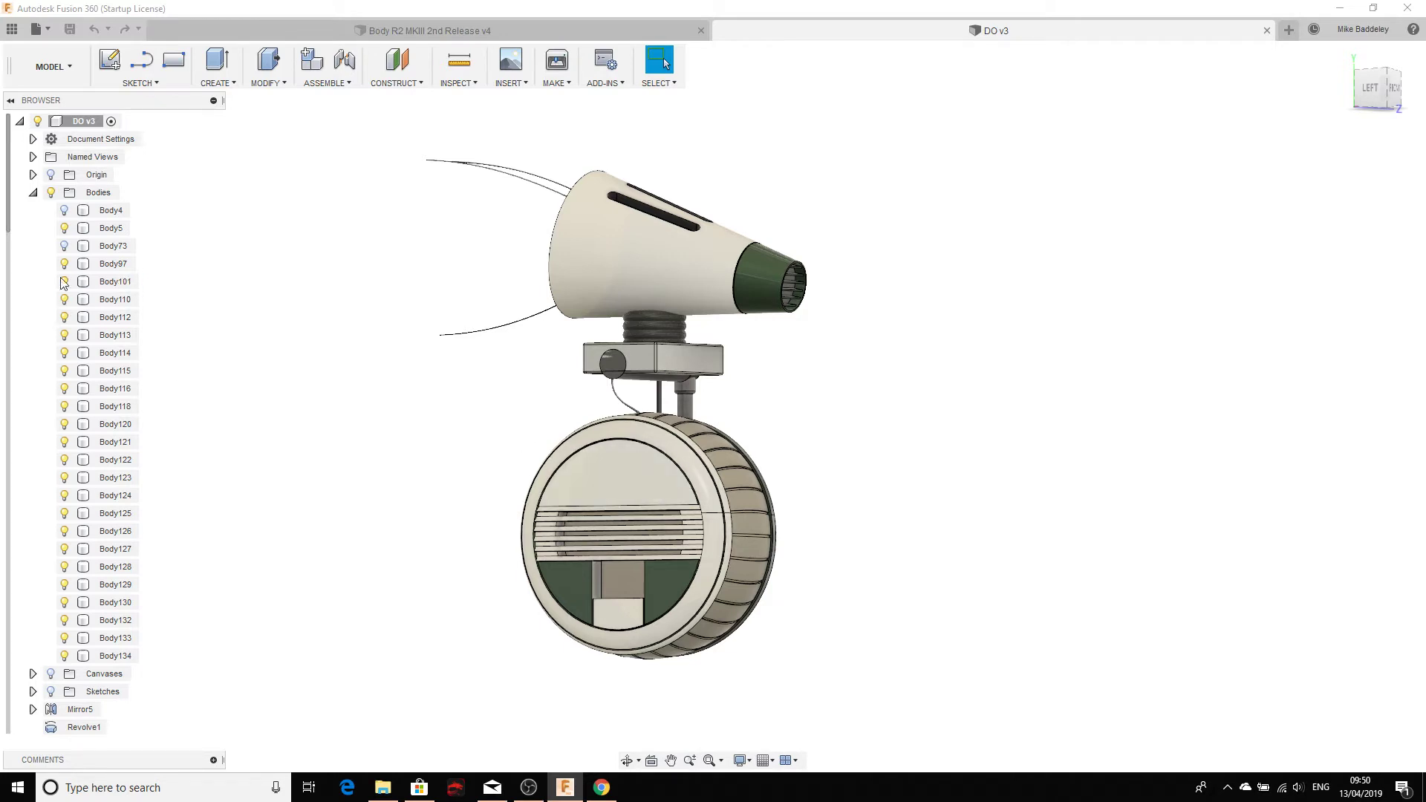
click(616, 465)
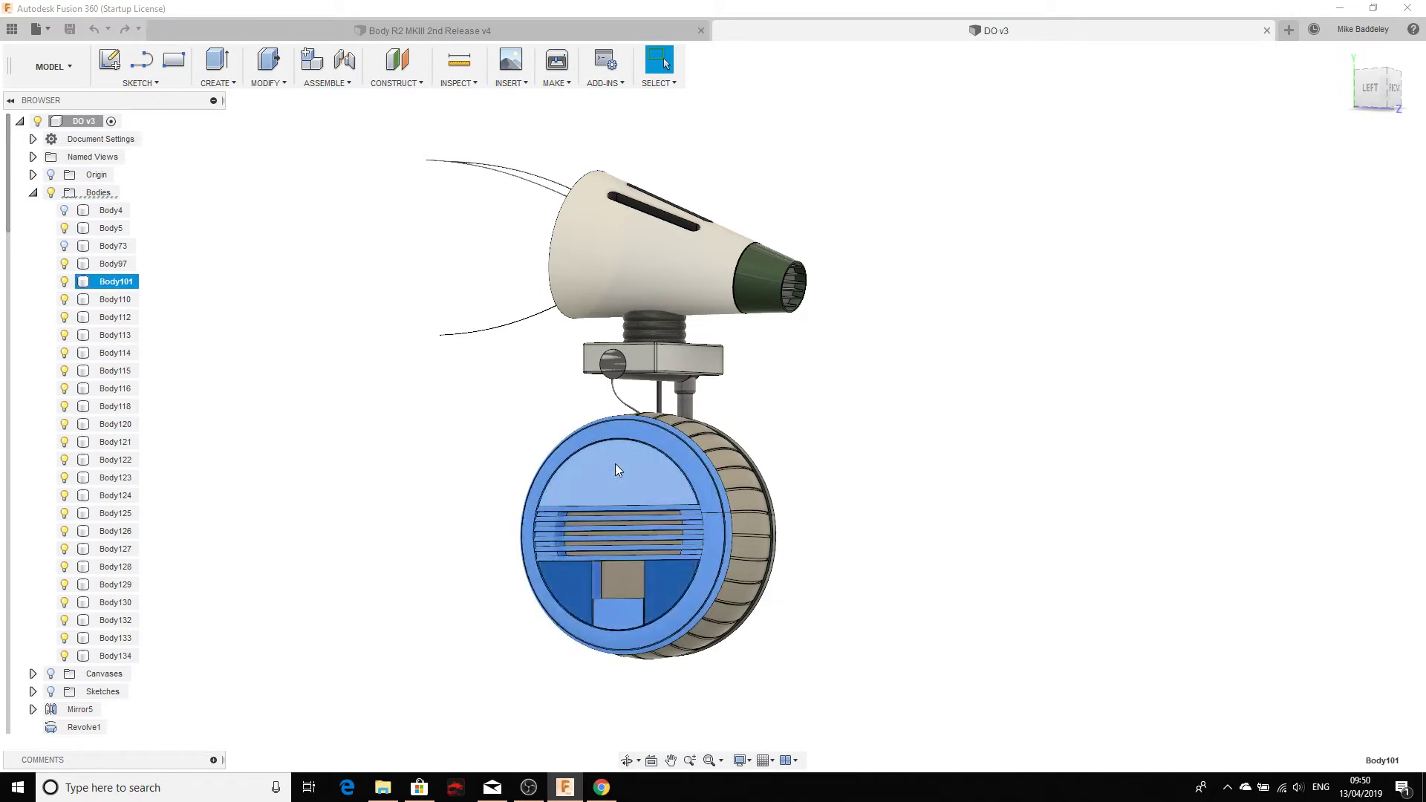
click(63, 228)
click(64, 264)
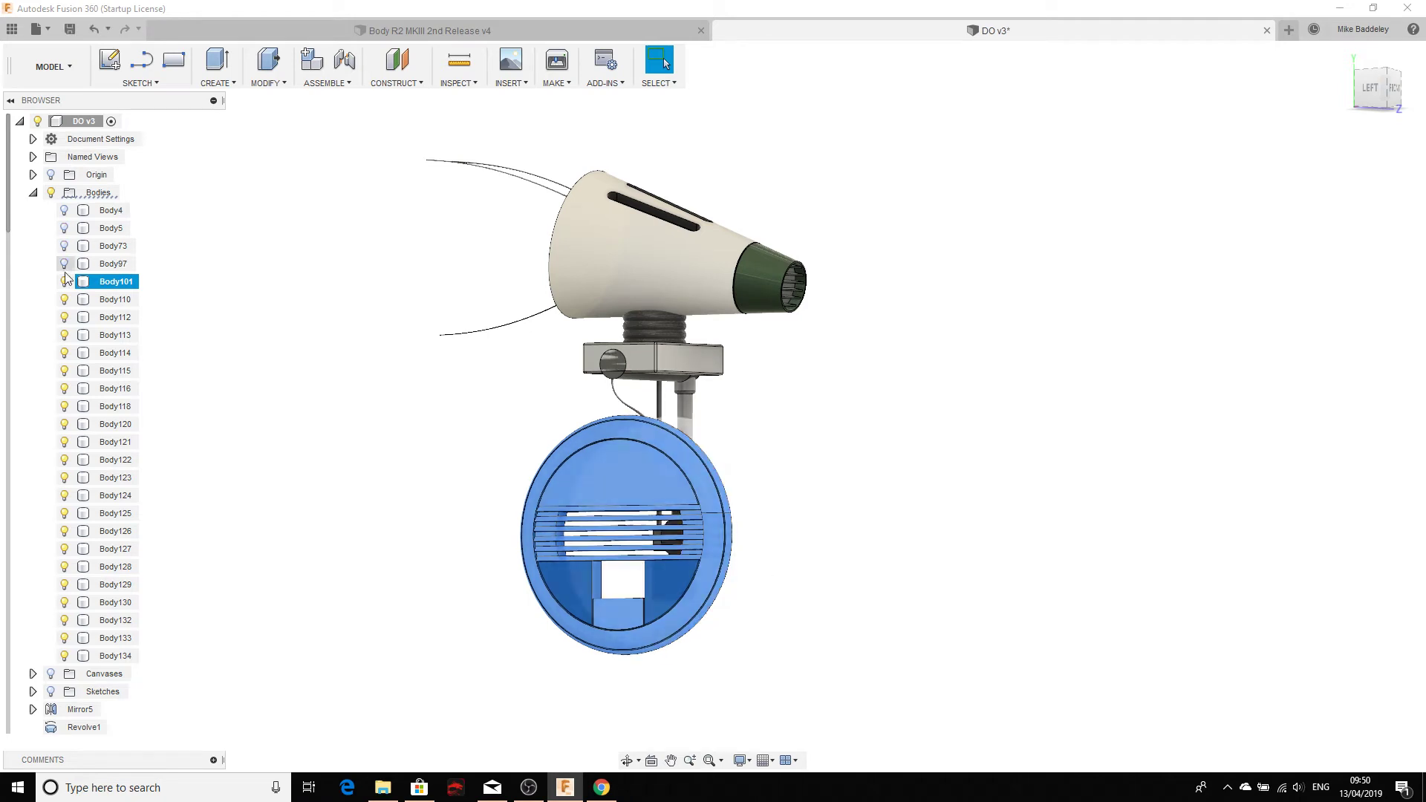
click(64, 317)
click(64, 335)
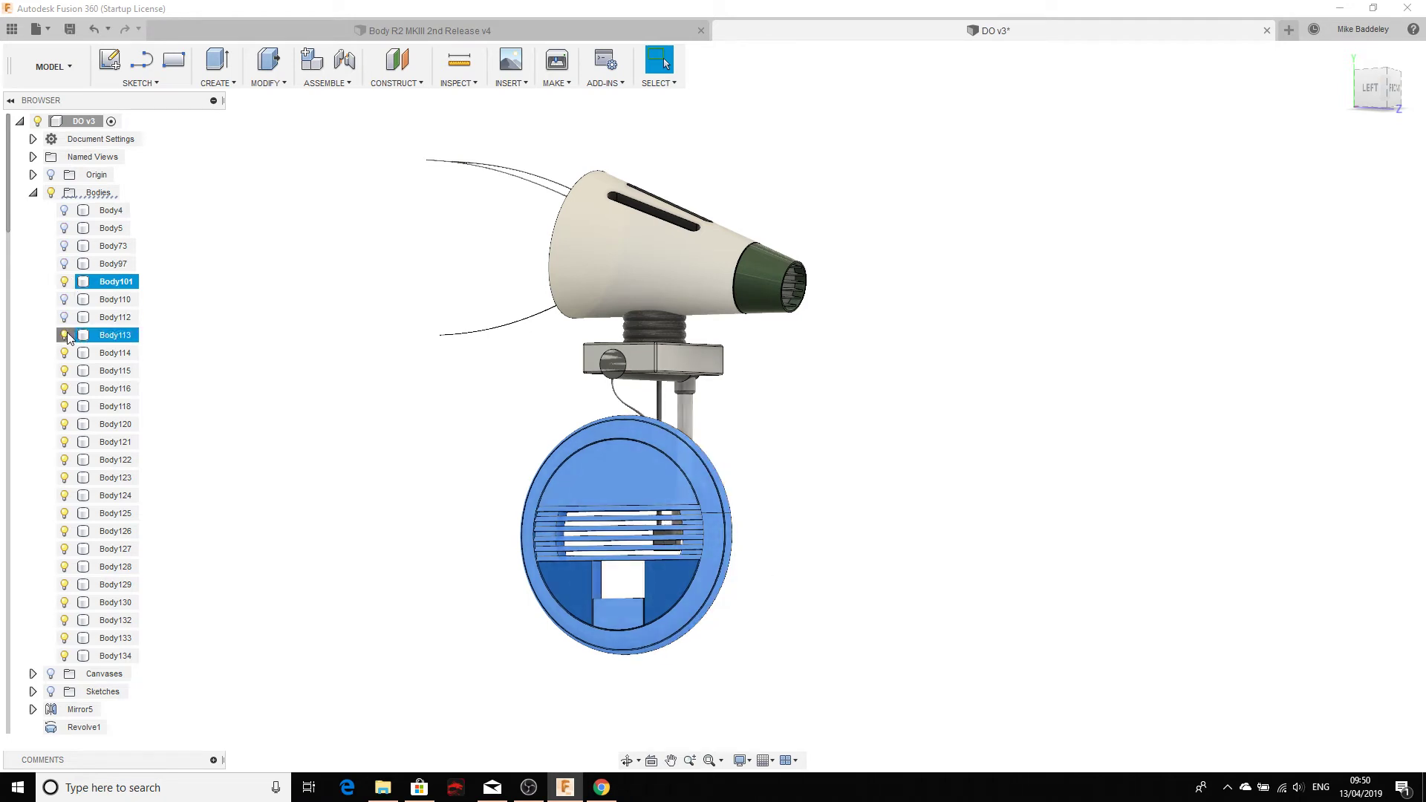
click(64, 353)
Step: Hide the neck box, dark ring, oval, curved wire and cone head, then deselect the disc
click(64, 371)
click(64, 389)
click(64, 407)
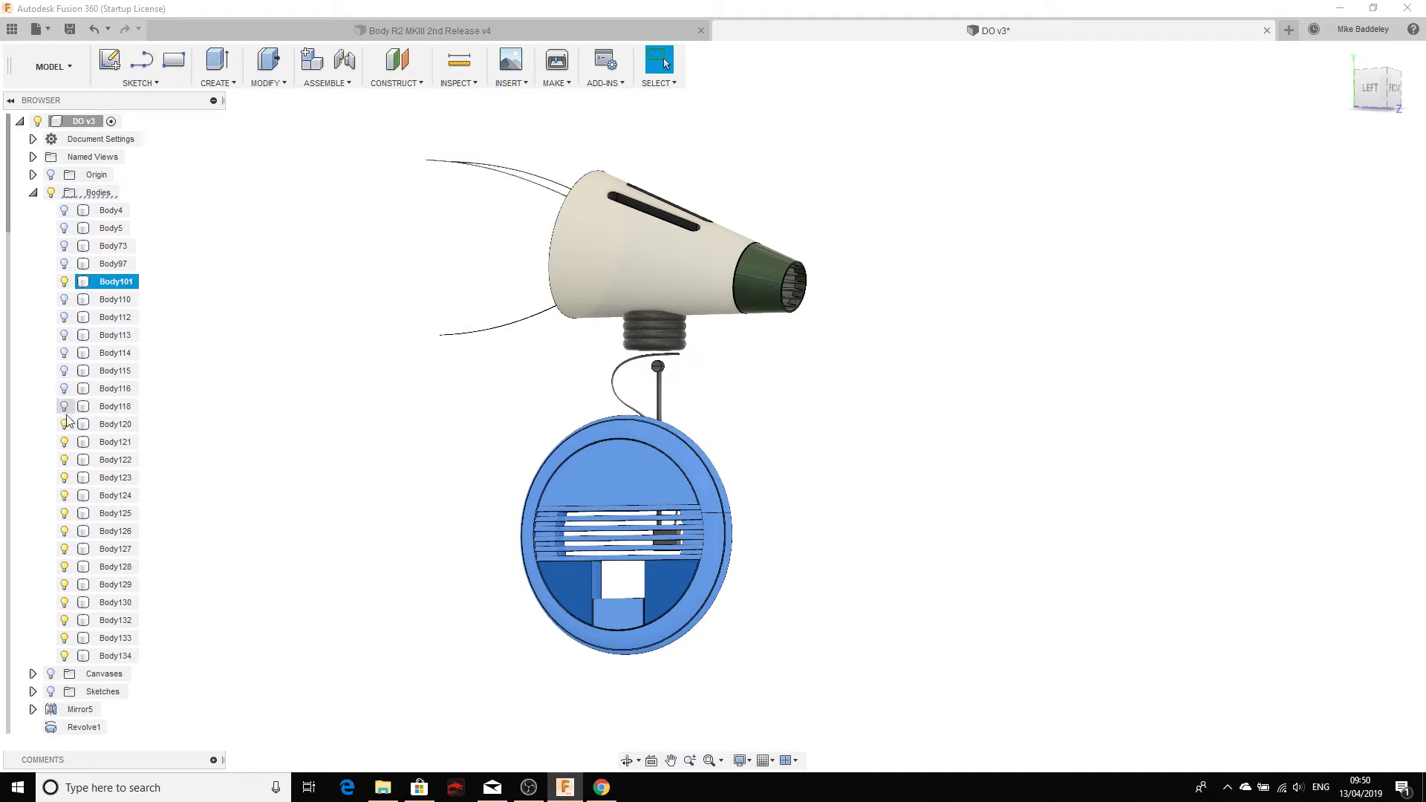
click(65, 459)
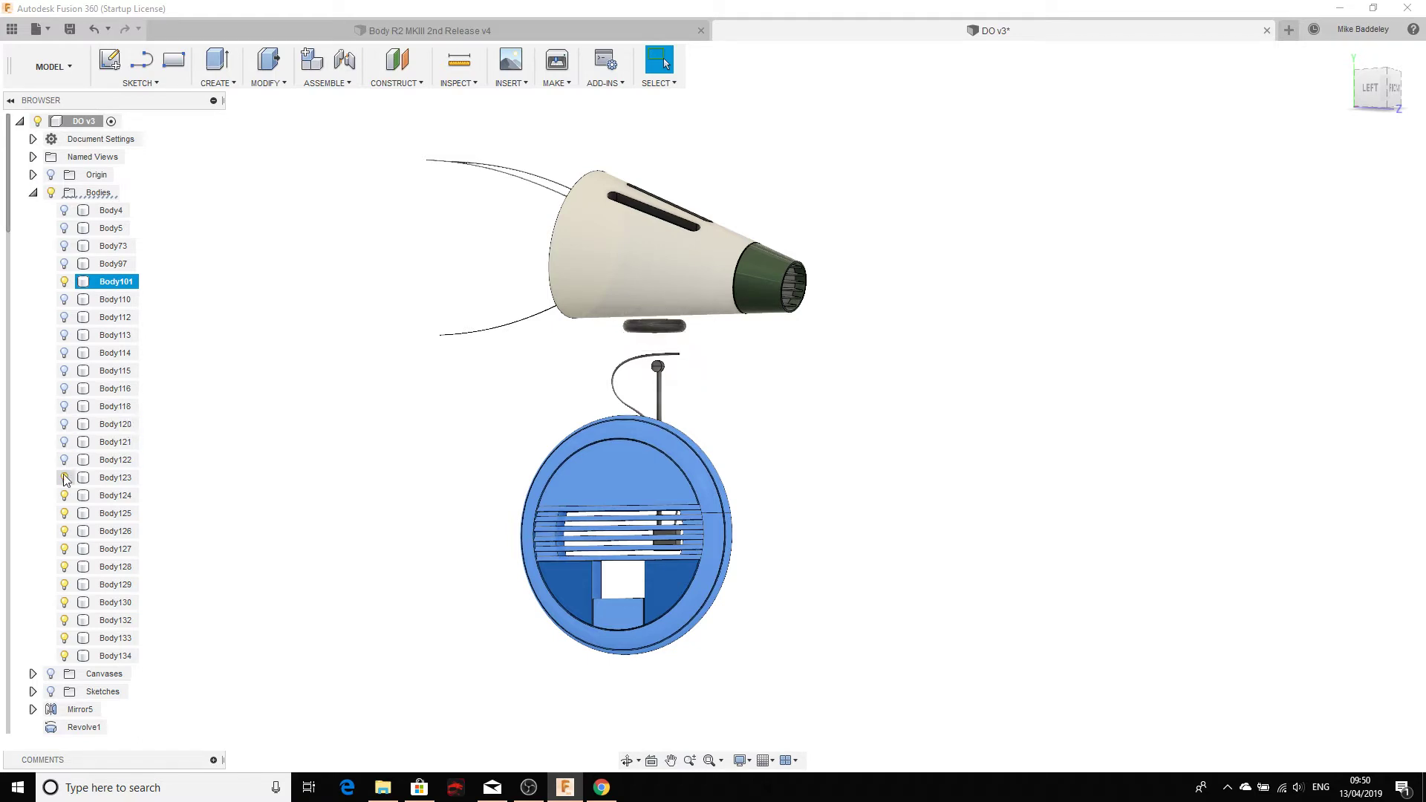
click(63, 478)
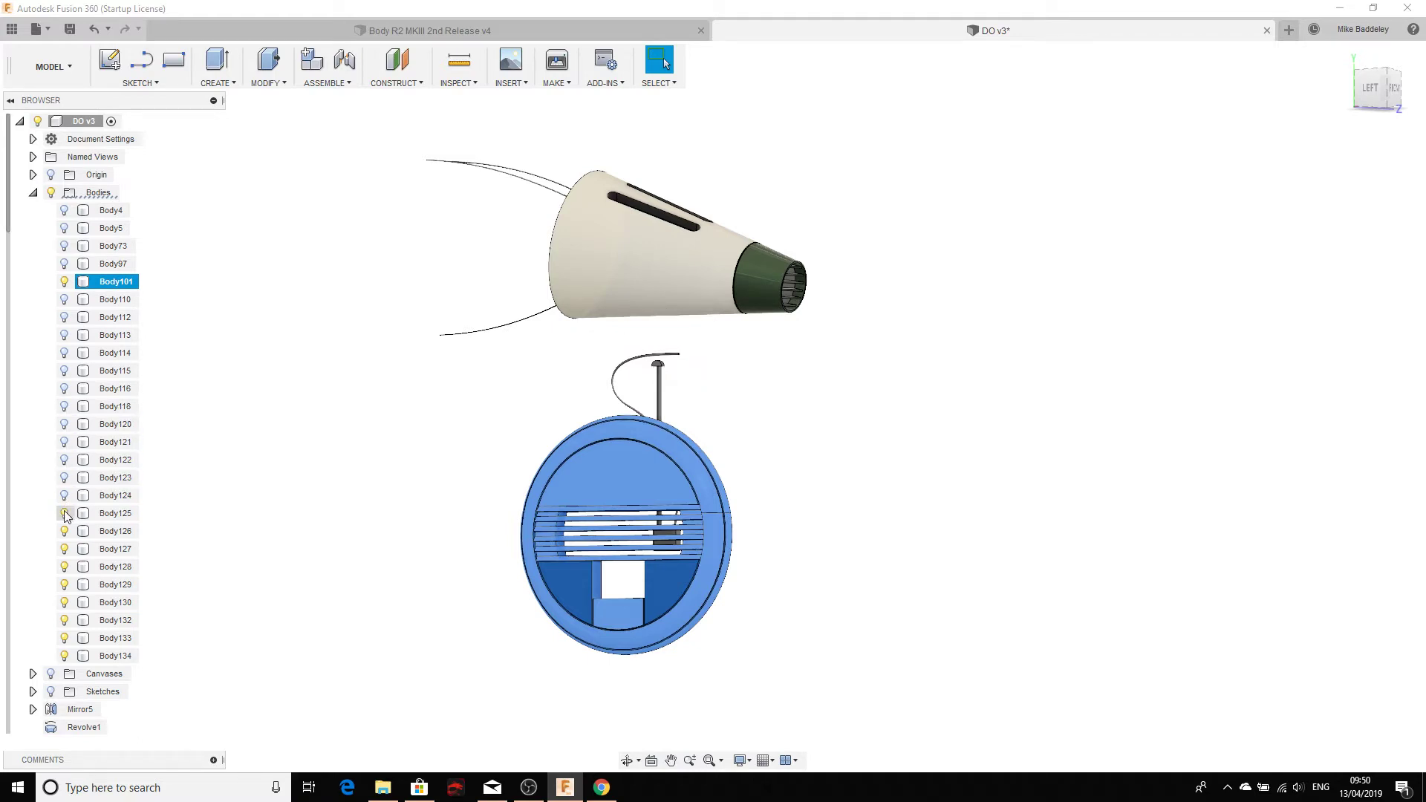
click(64, 584)
click(64, 602)
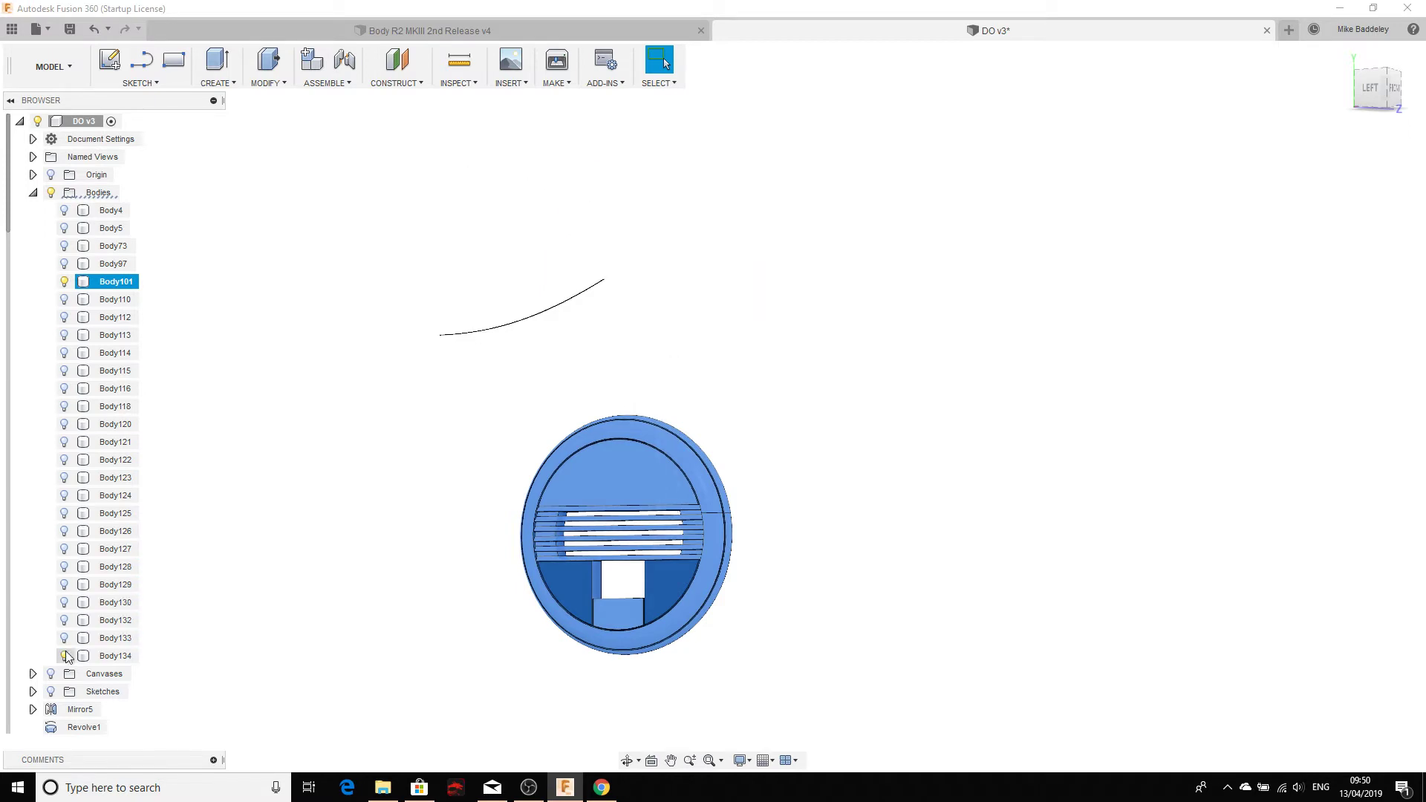
click(817, 491)
shift+middle_drag(815, 493, 875, 359)
Step: Orbit the wheel cover disc face-on, from behind and edge-on, then open the Sketch menu
click(1344, 56)
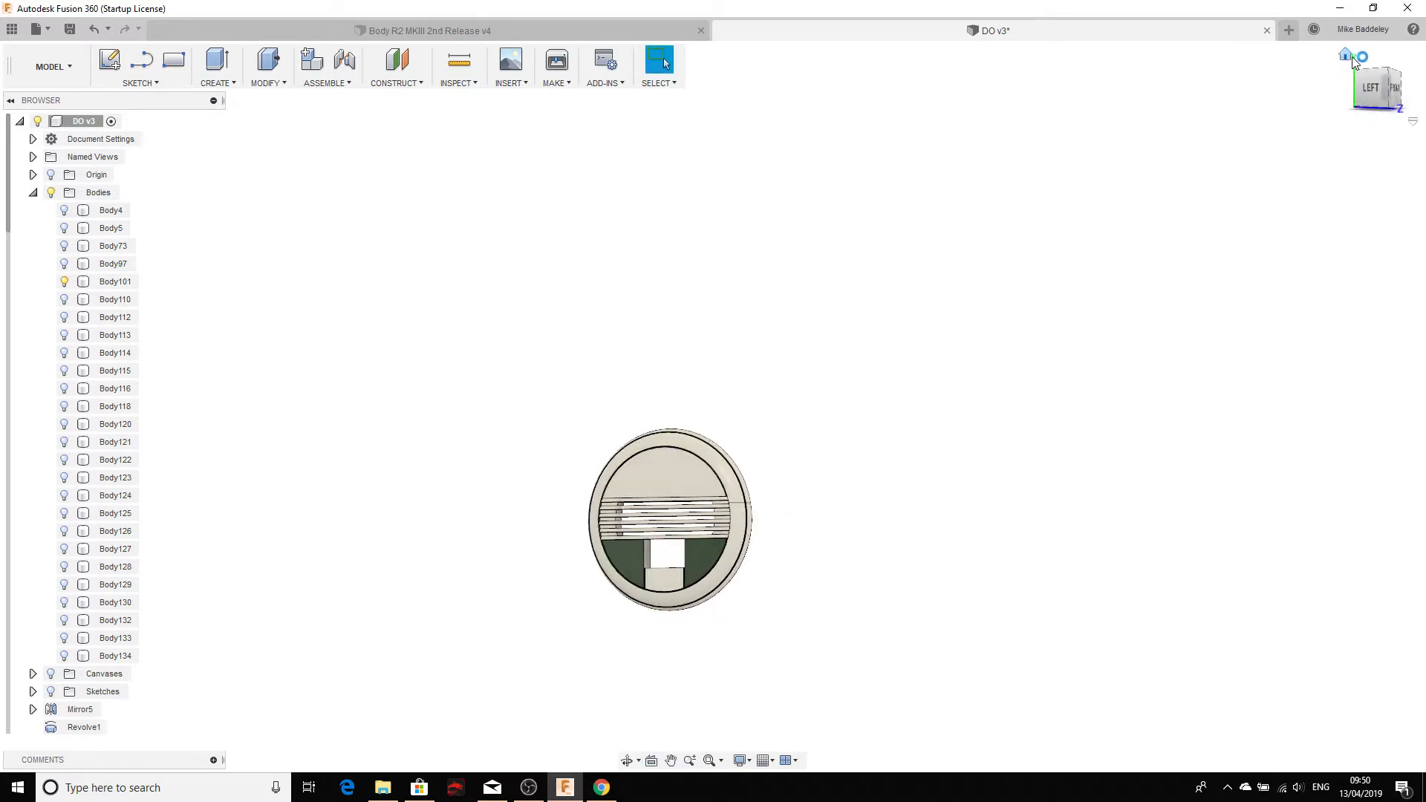
shift+middle_drag(709, 419, 1117, 361)
drag(1118, 361, 1047, 379)
key(Escape)
shift+middle_drag(811, 329, 612, 309)
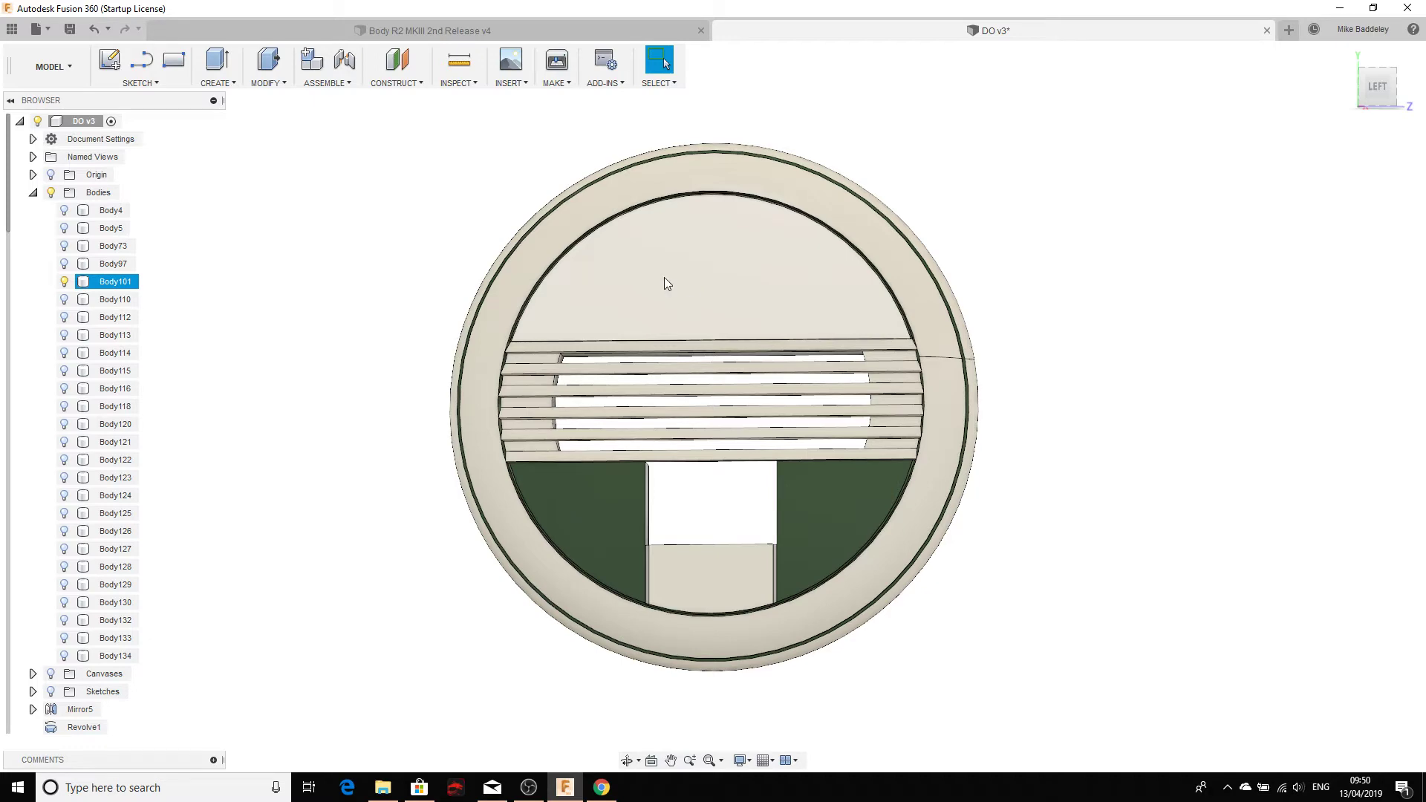
mouse_move(582, 303)
shift+middle_down()
mouse_move(695, 307)
mouse_move(682, 332)
mouse_move(589, 295)
shift+middle_up()
click(449, 276)
shift+middle_drag(415, 268, 519, 268)
shift+middle_drag(660, 253, 621, 293)
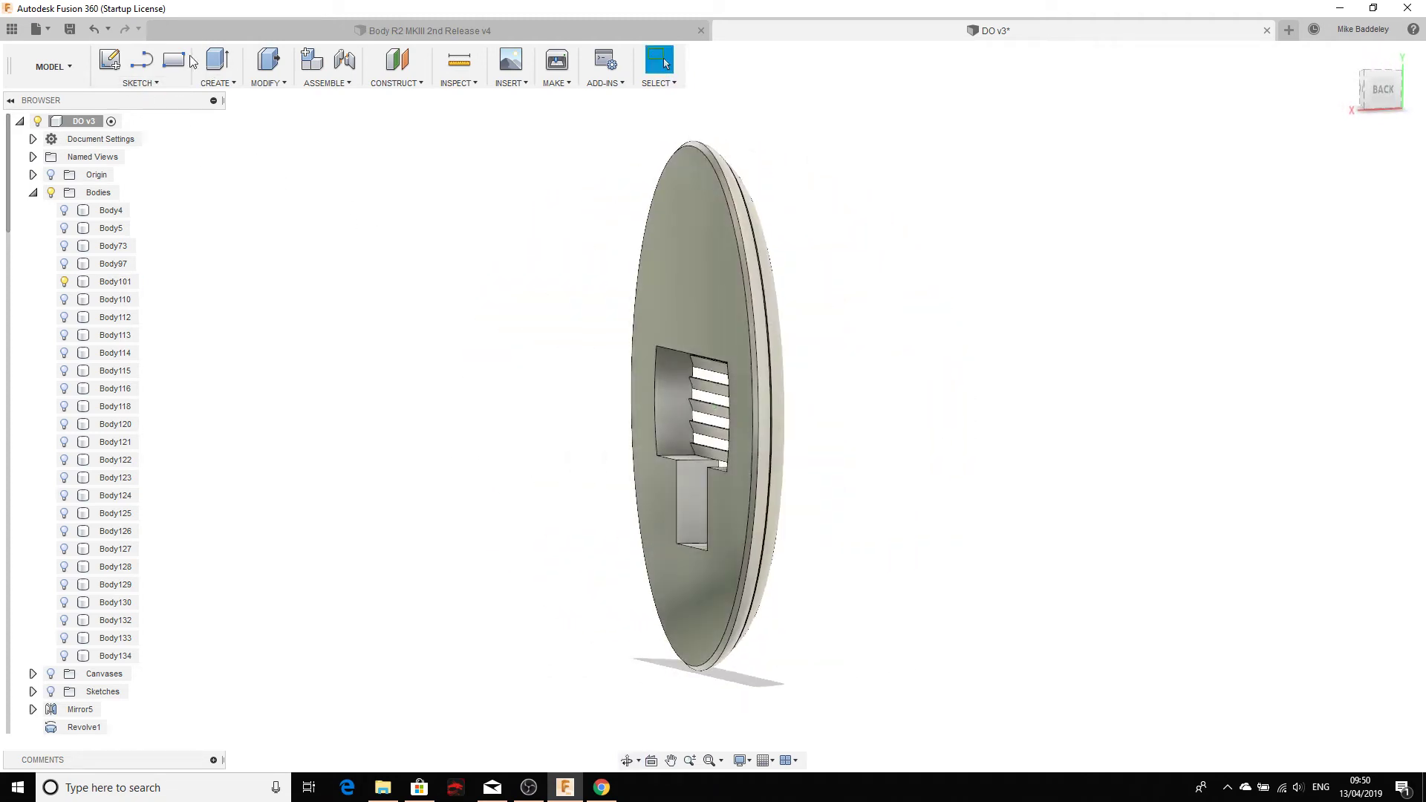
click(145, 87)
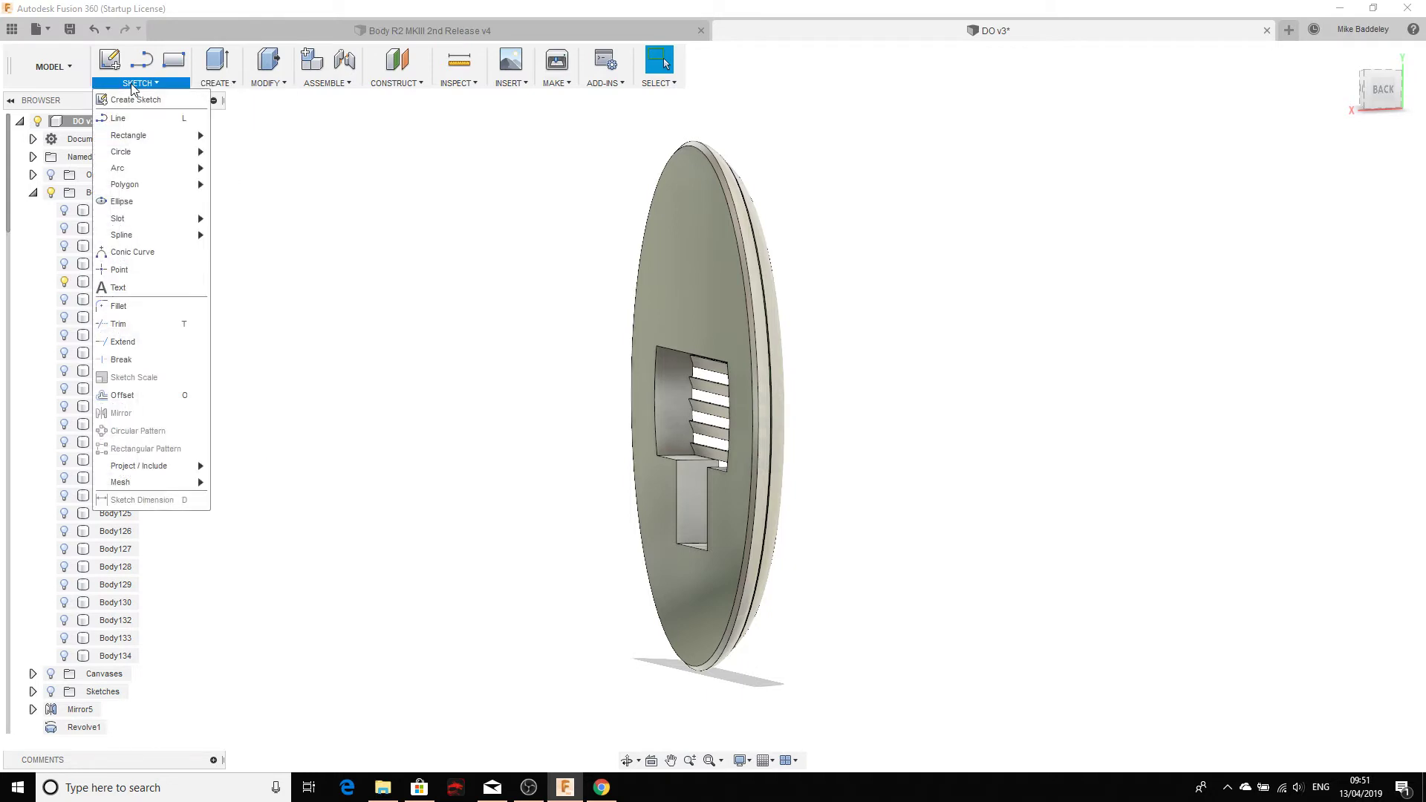
Step: Choose the Line sketch tool and turn off the Origin planes and axes
click(119, 119)
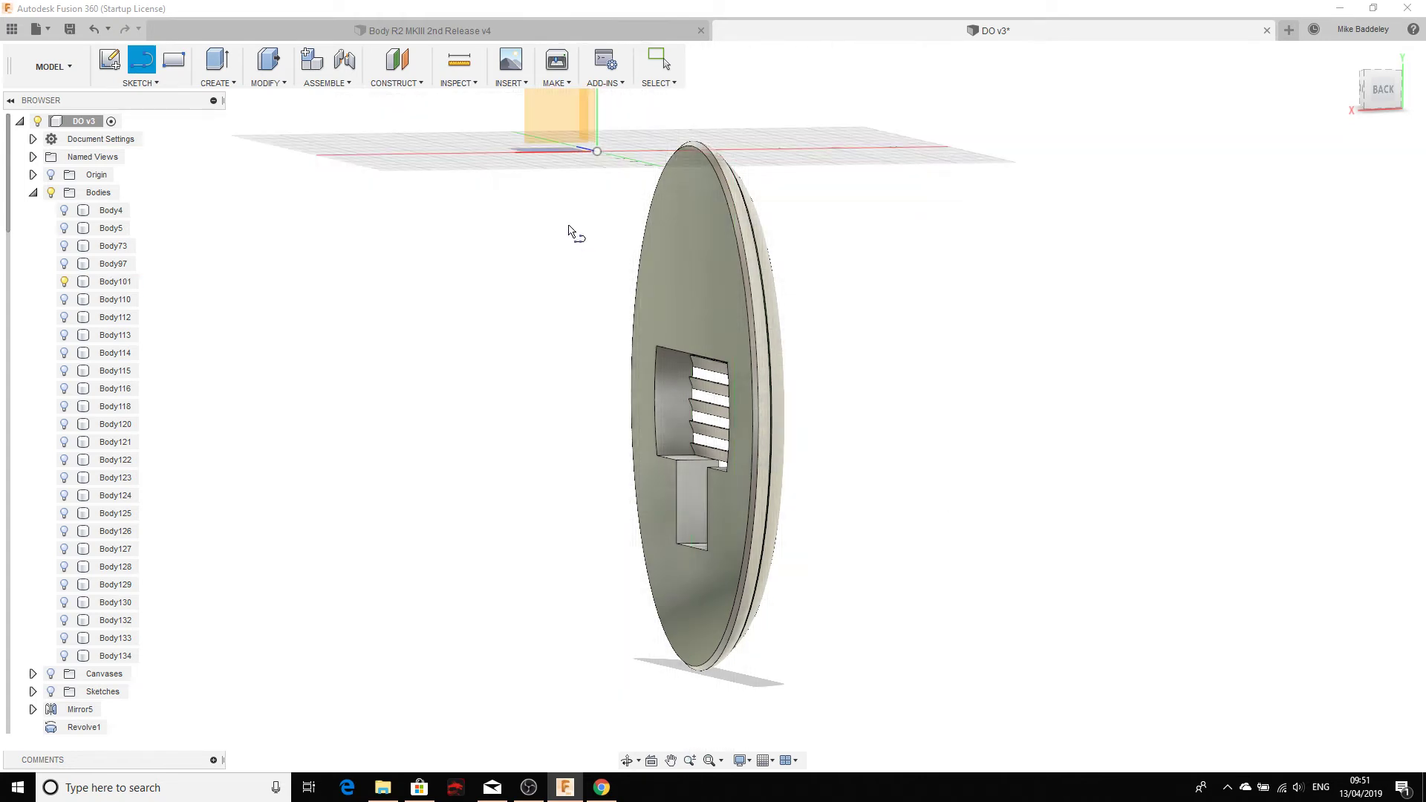
middle_drag(568, 230, 608, 147)
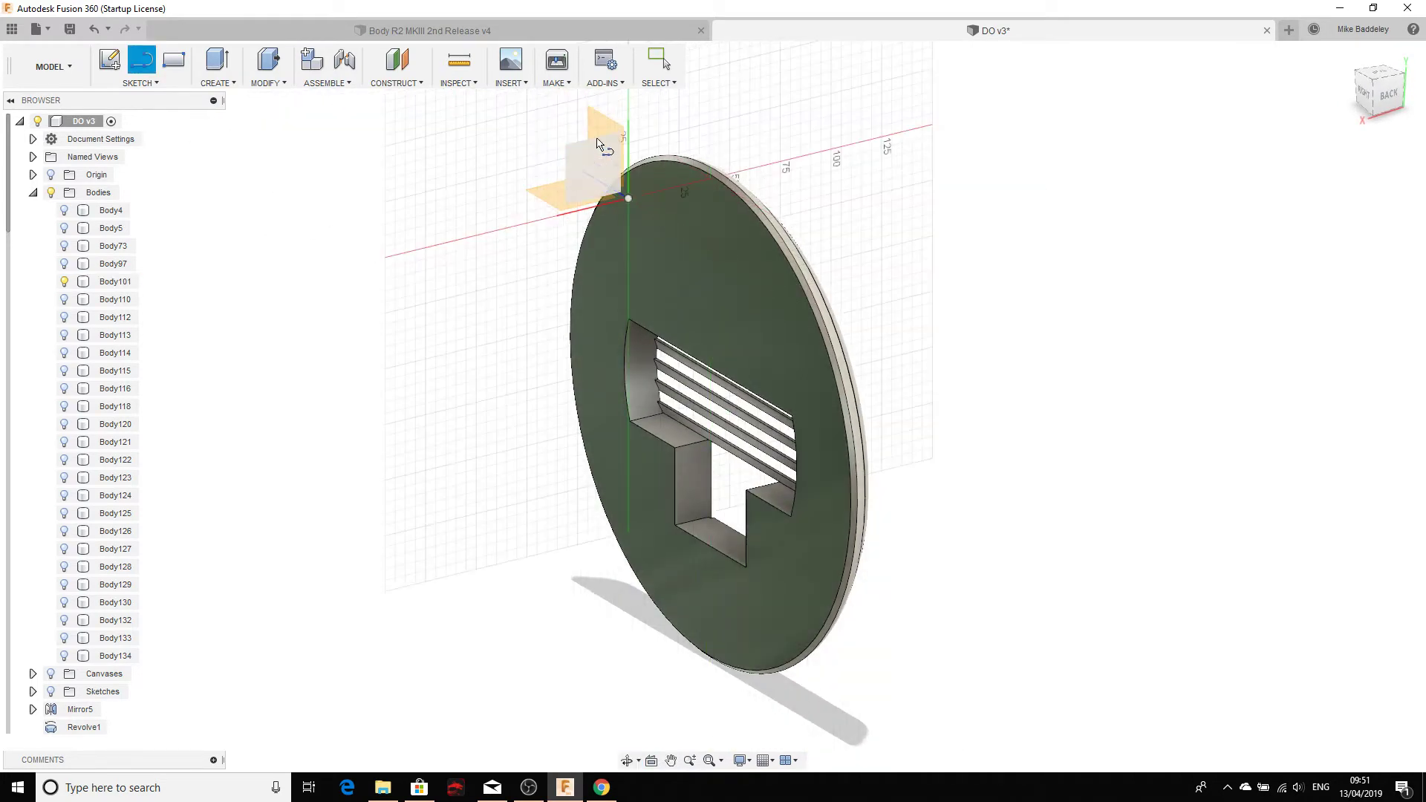
click(52, 175)
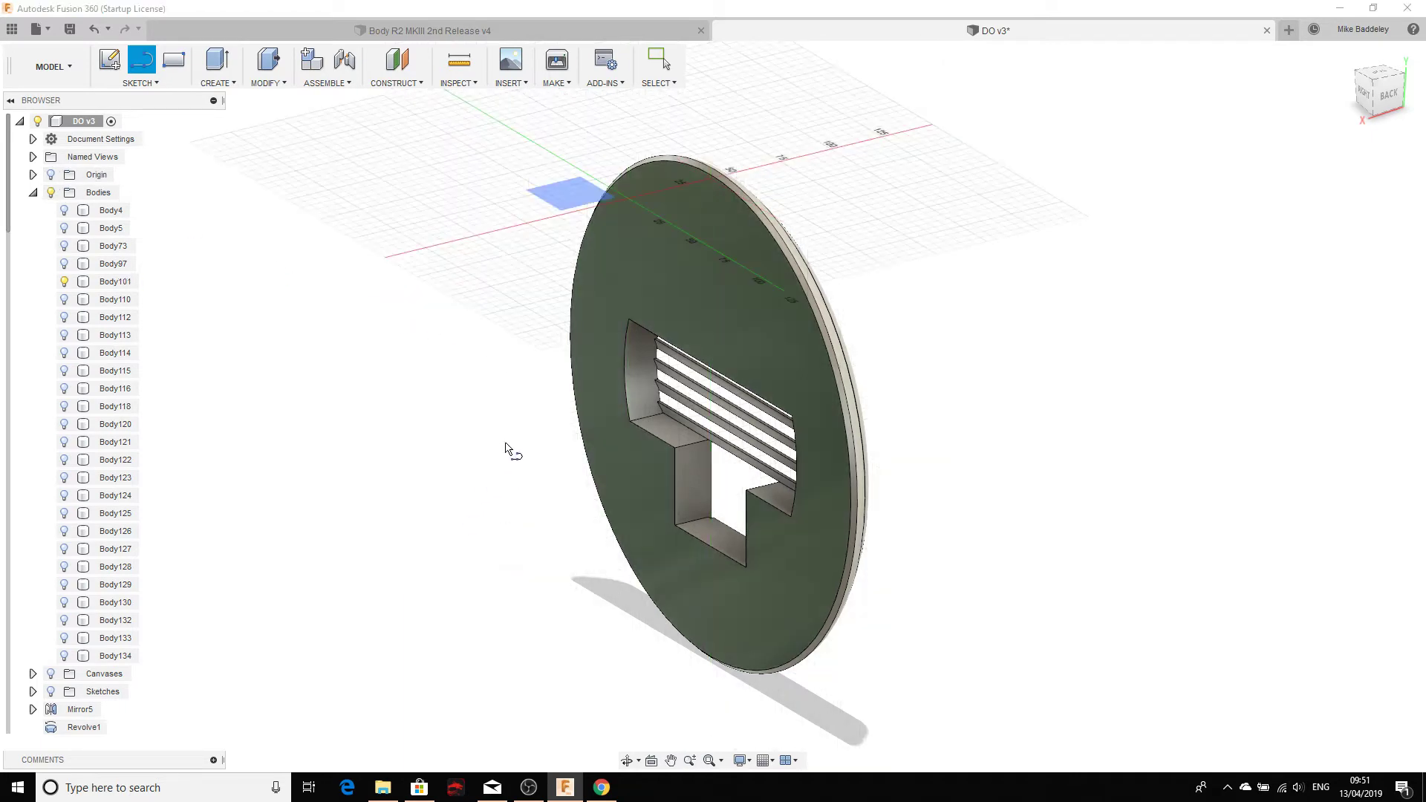
shift+middle_drag(506, 444, 480, 396)
shift+middle_drag(606, 361, 573, 372)
key(l)
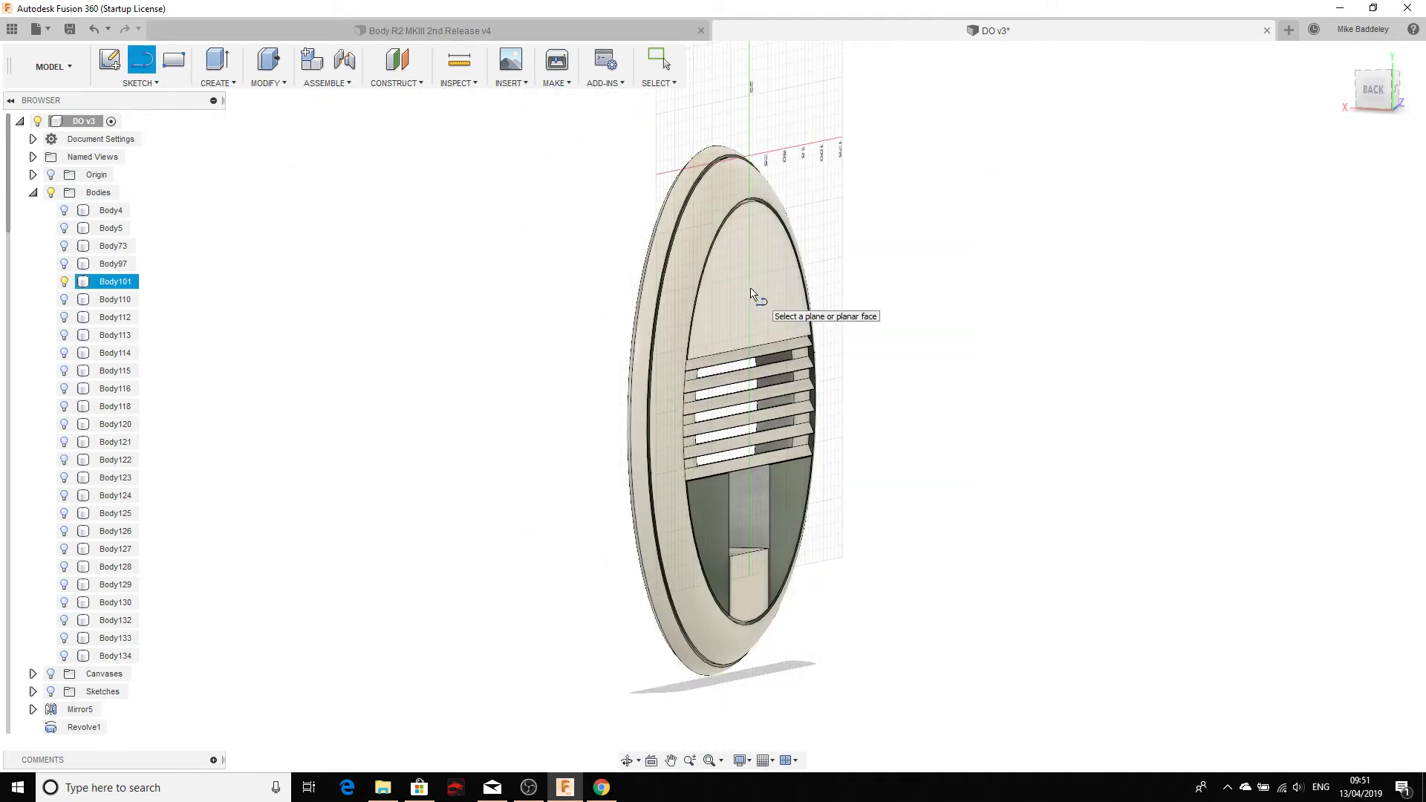
Step: Orbit until the ring stands upright and pick its front face as the sketch plane
shift+middle_drag(750, 293, 468, 346)
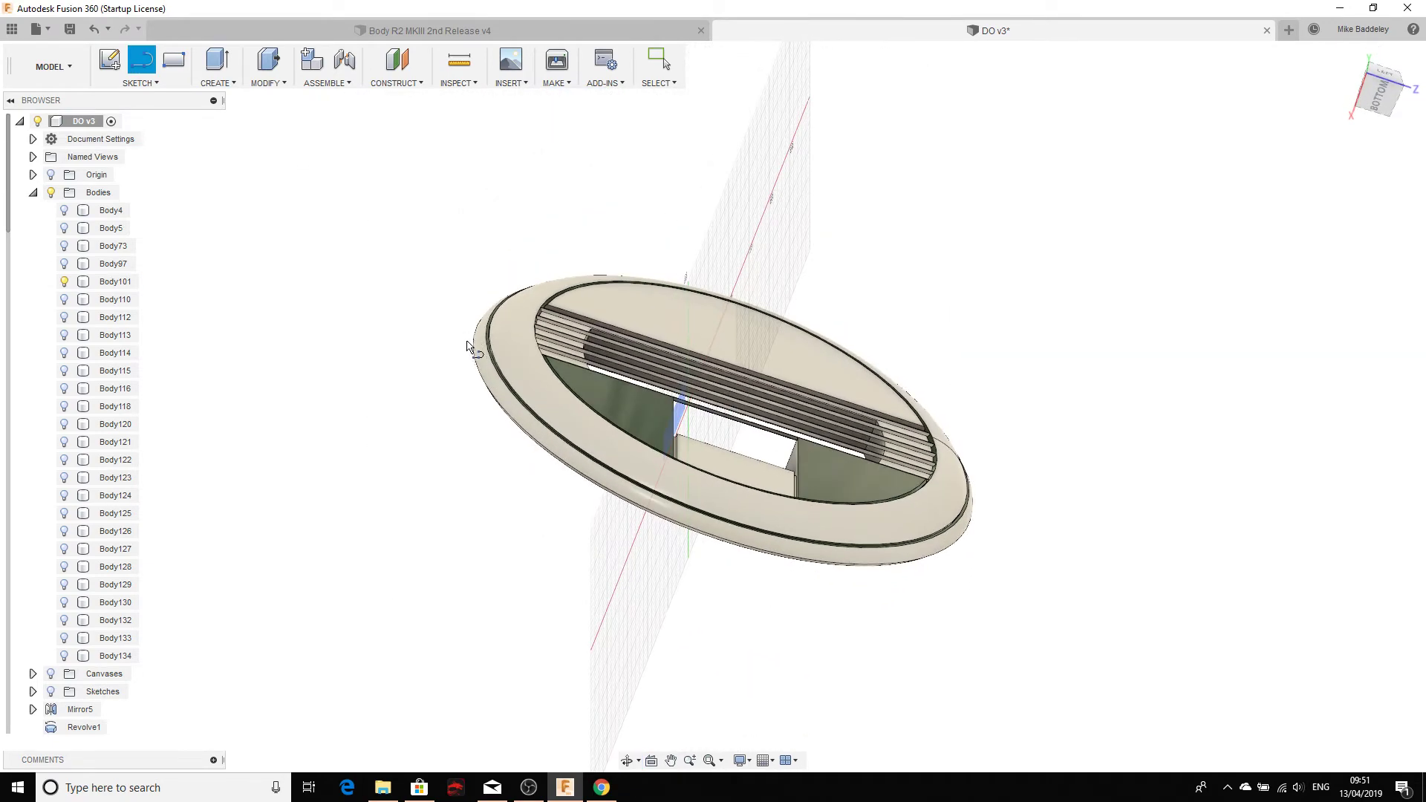
scroll(468, 345, up, 4)
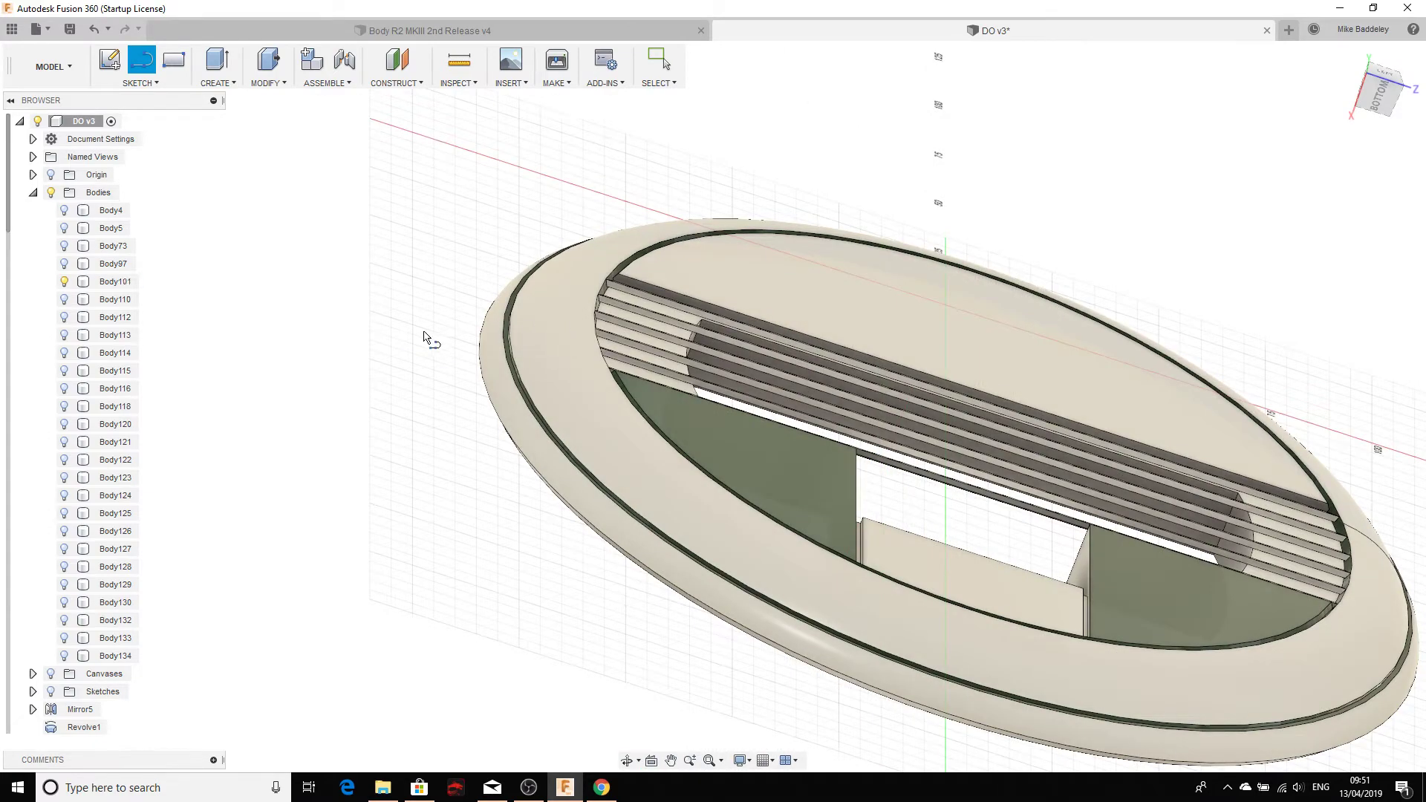
scroll(461, 446, down, 5)
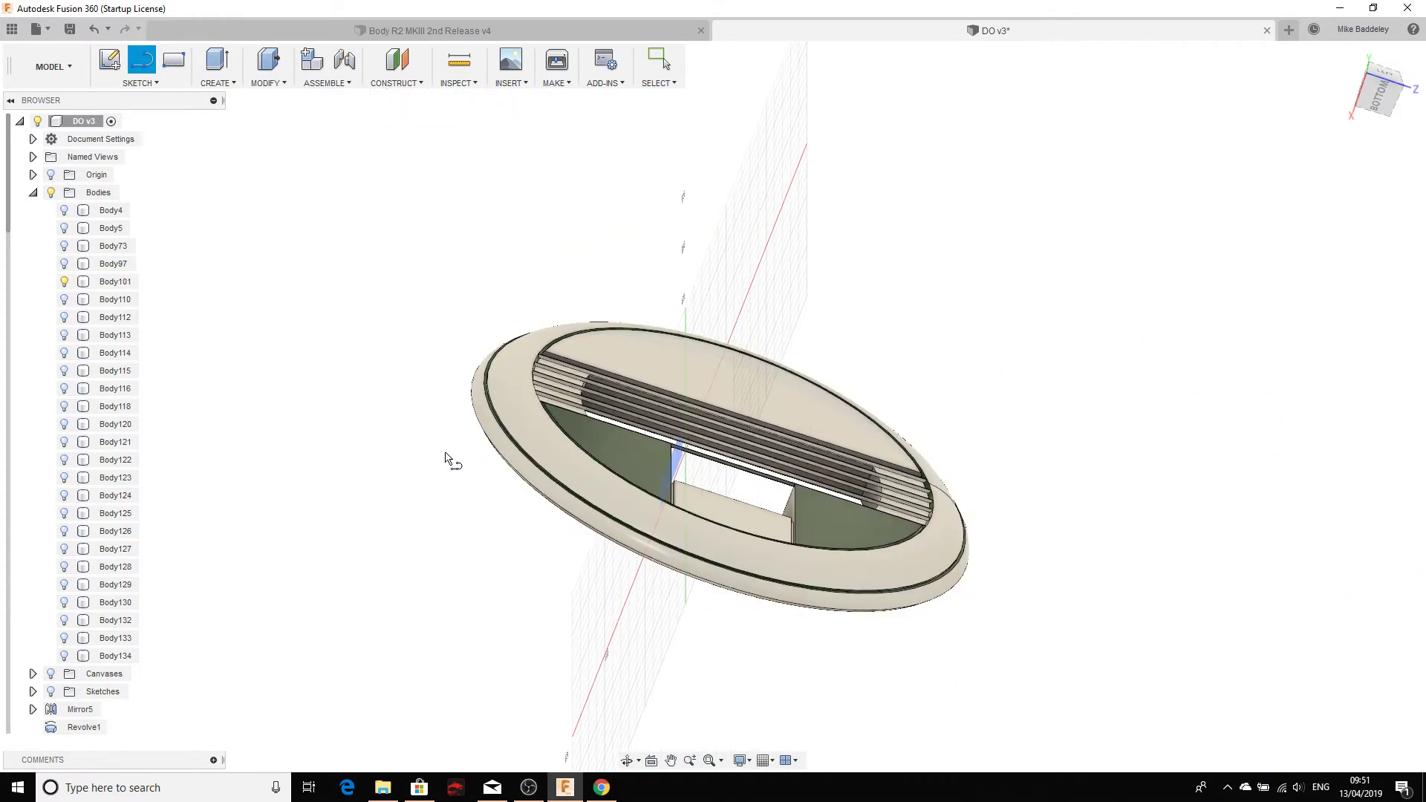
shift+middle_drag(448, 462, 463, 560)
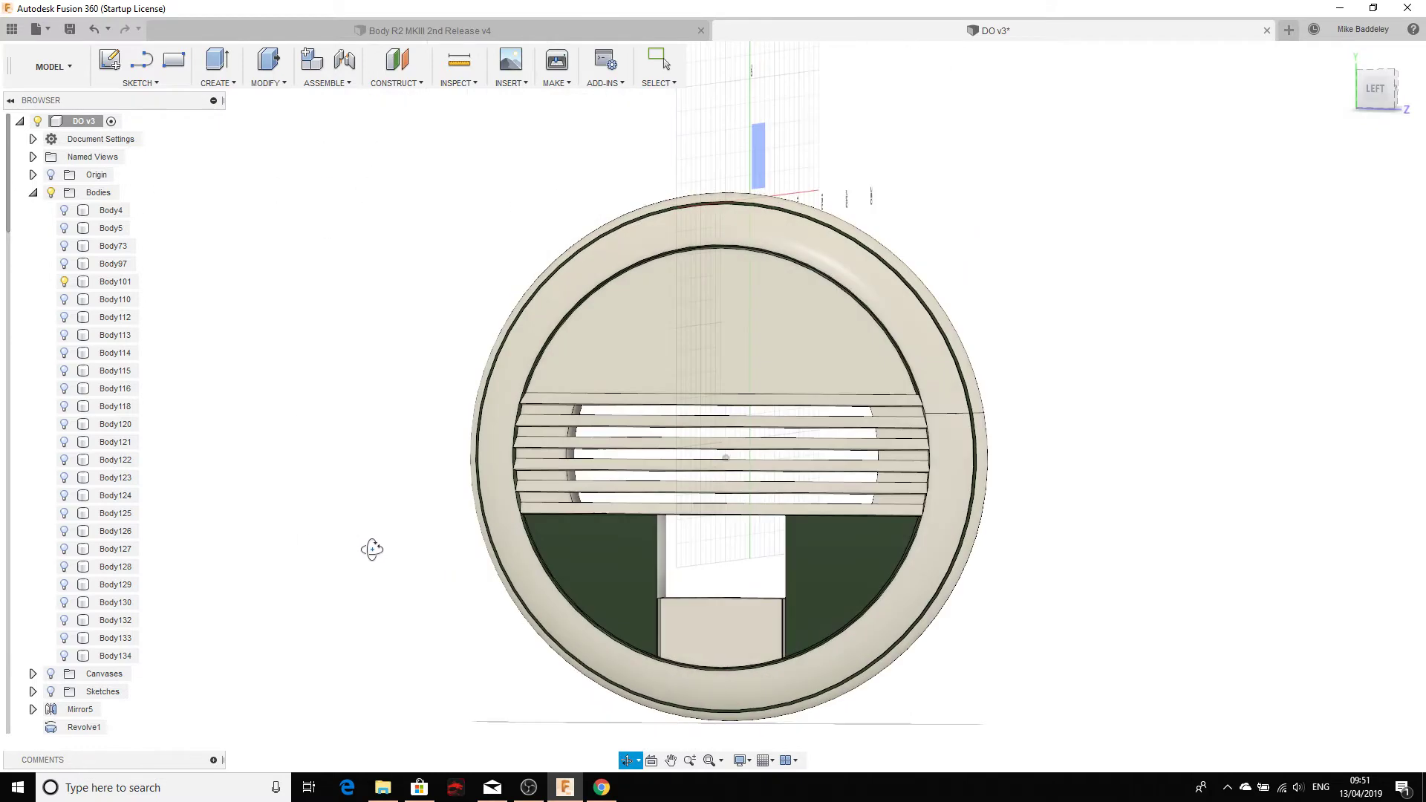
key(l)
shift+middle_drag(1010, 425, 892, 253)
click(837, 359)
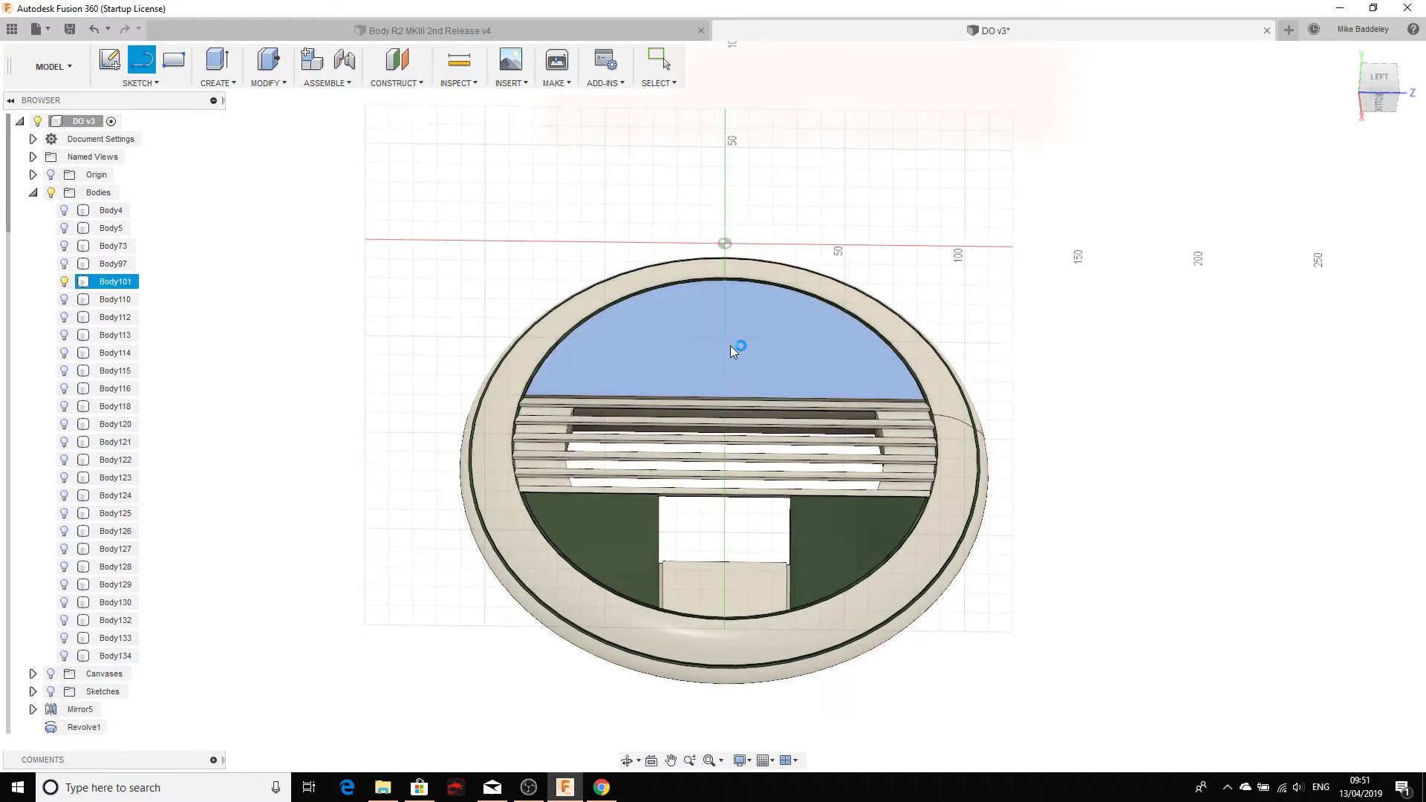
click(730, 346)
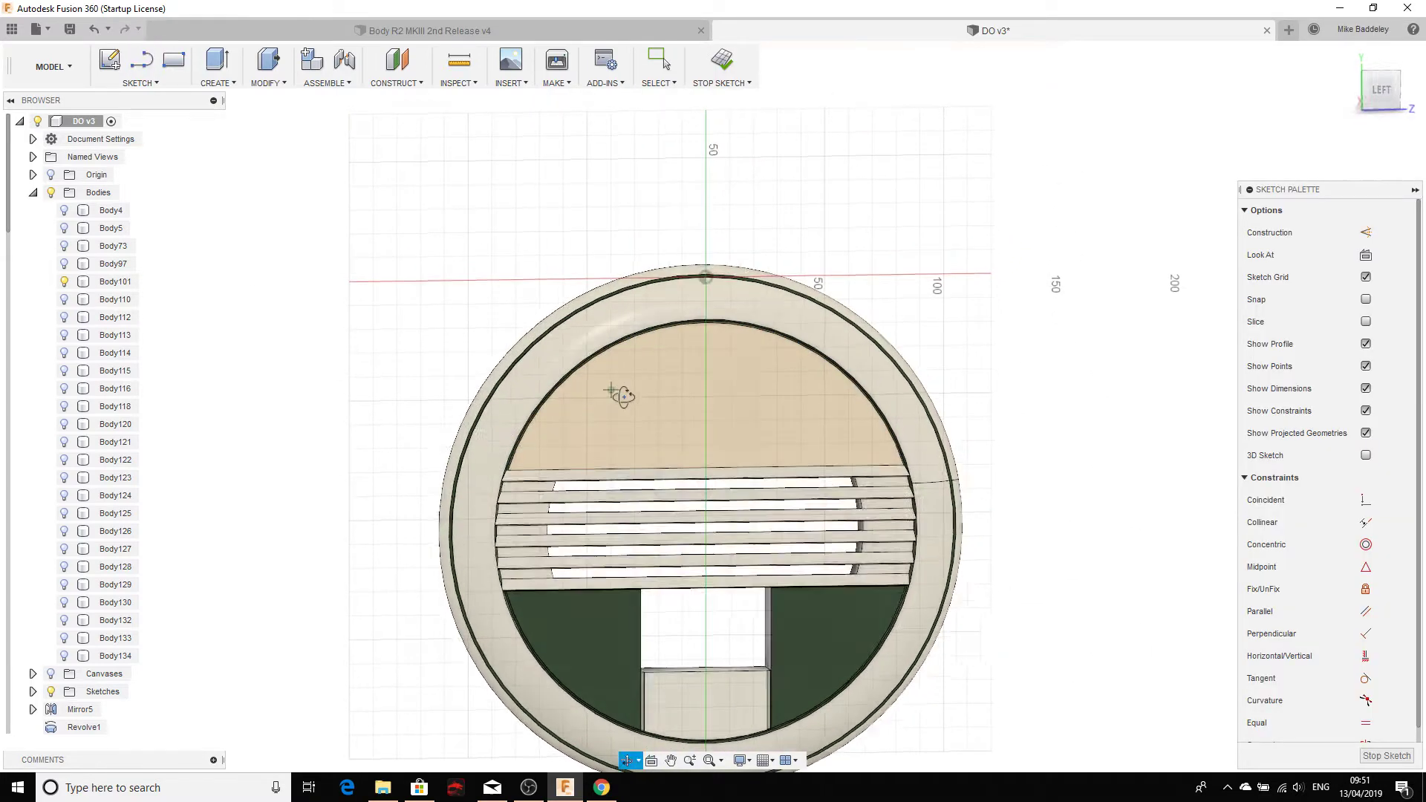
Step: Draw one sloped line from above the rim down into the disc's upper face
mouse_move(621, 395)
shift+middle_down()
mouse_move(751, 394)
mouse_move(614, 366)
mouse_move(608, 392)
mouse_move(687, 409)
mouse_move(615, 385)
mouse_move(630, 378)
mouse_move(664, 273)
shift+middle_up()
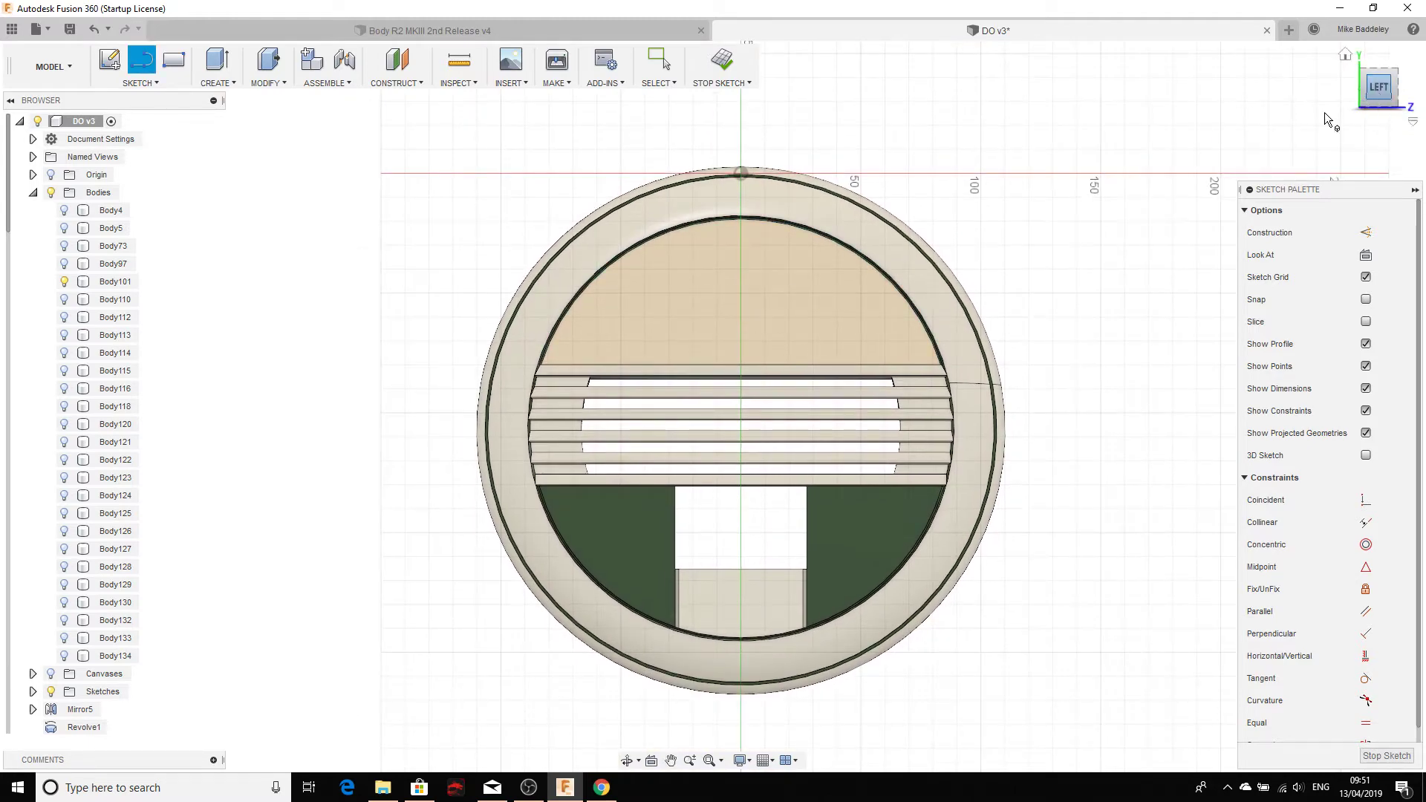
middle_drag(793, 269, 729, 406)
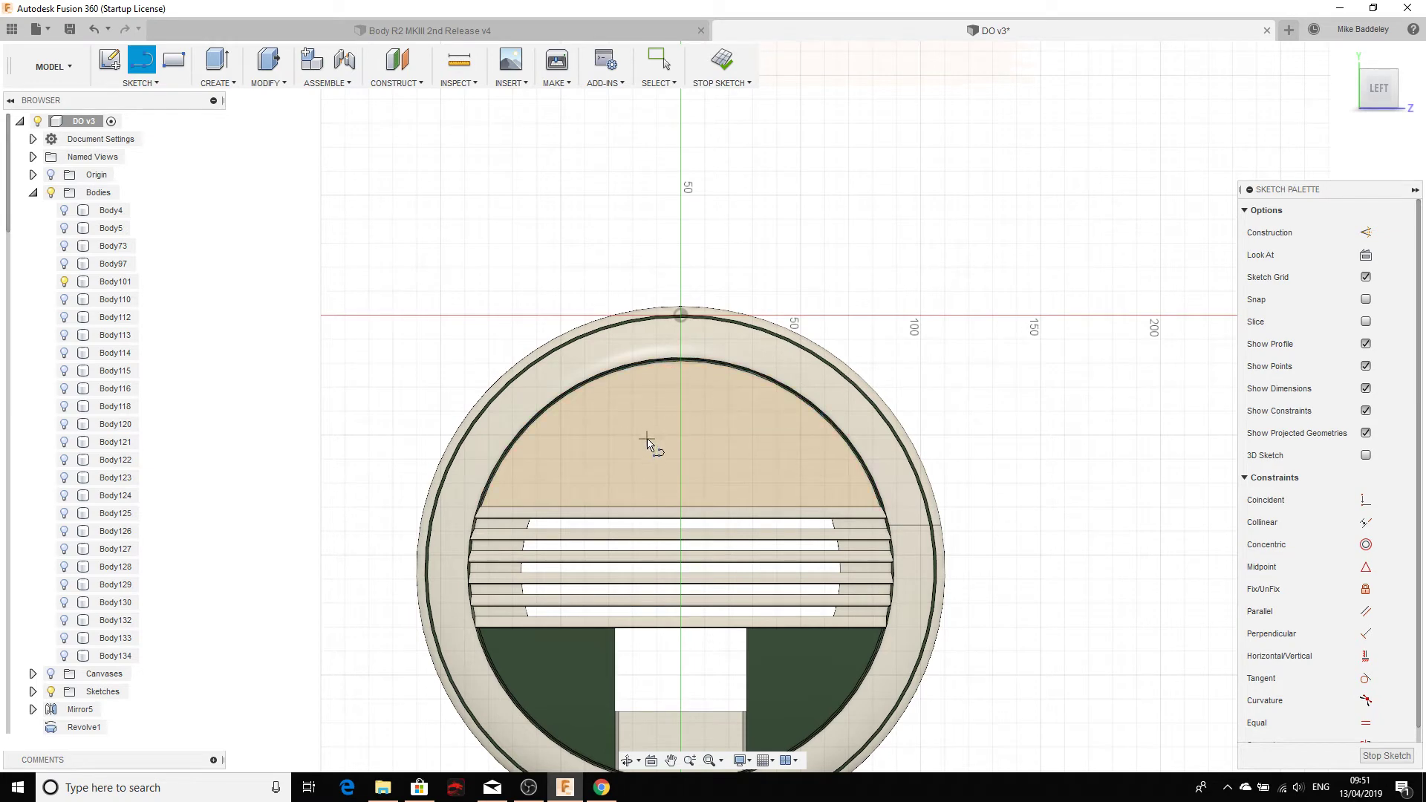
click(582, 217)
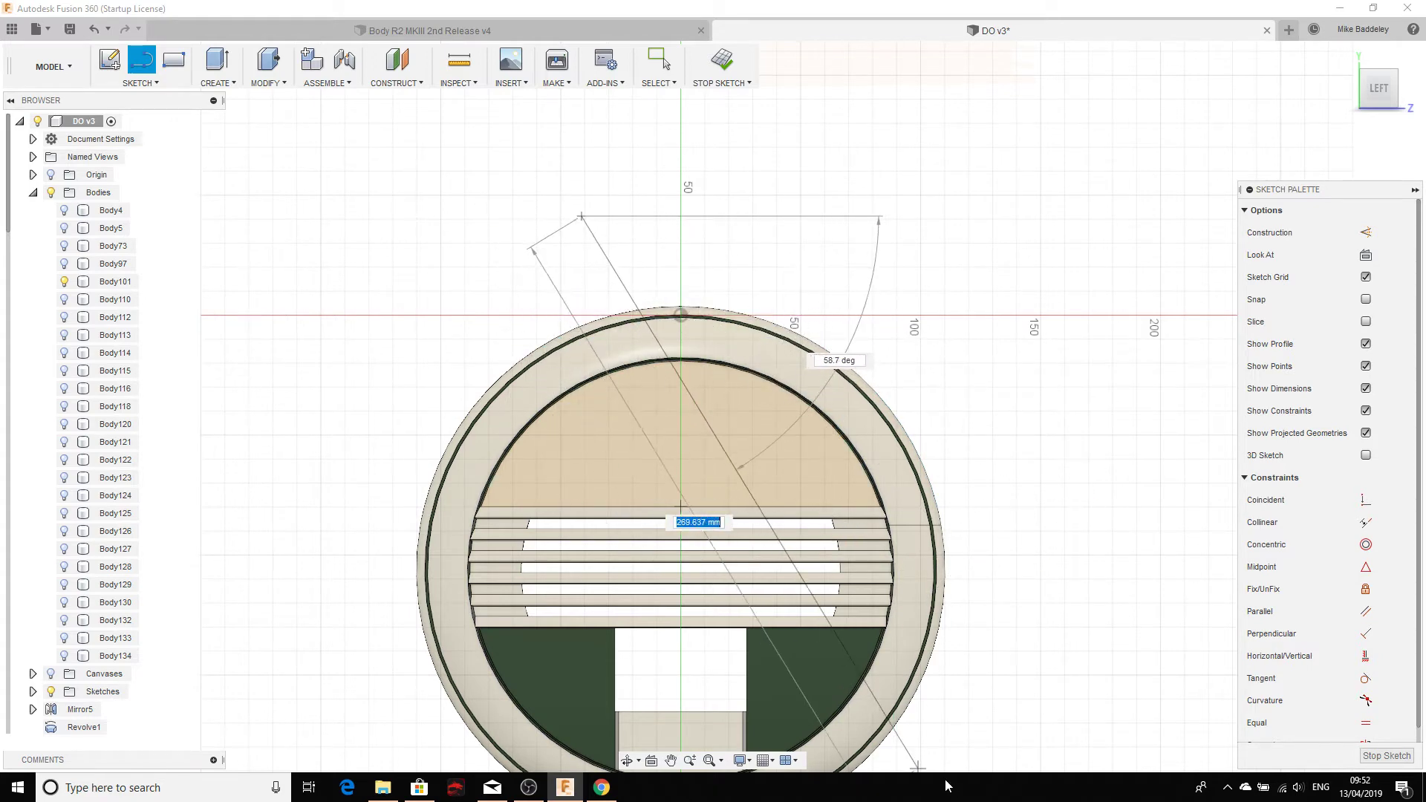
middle_drag(661, 355, 661, 346)
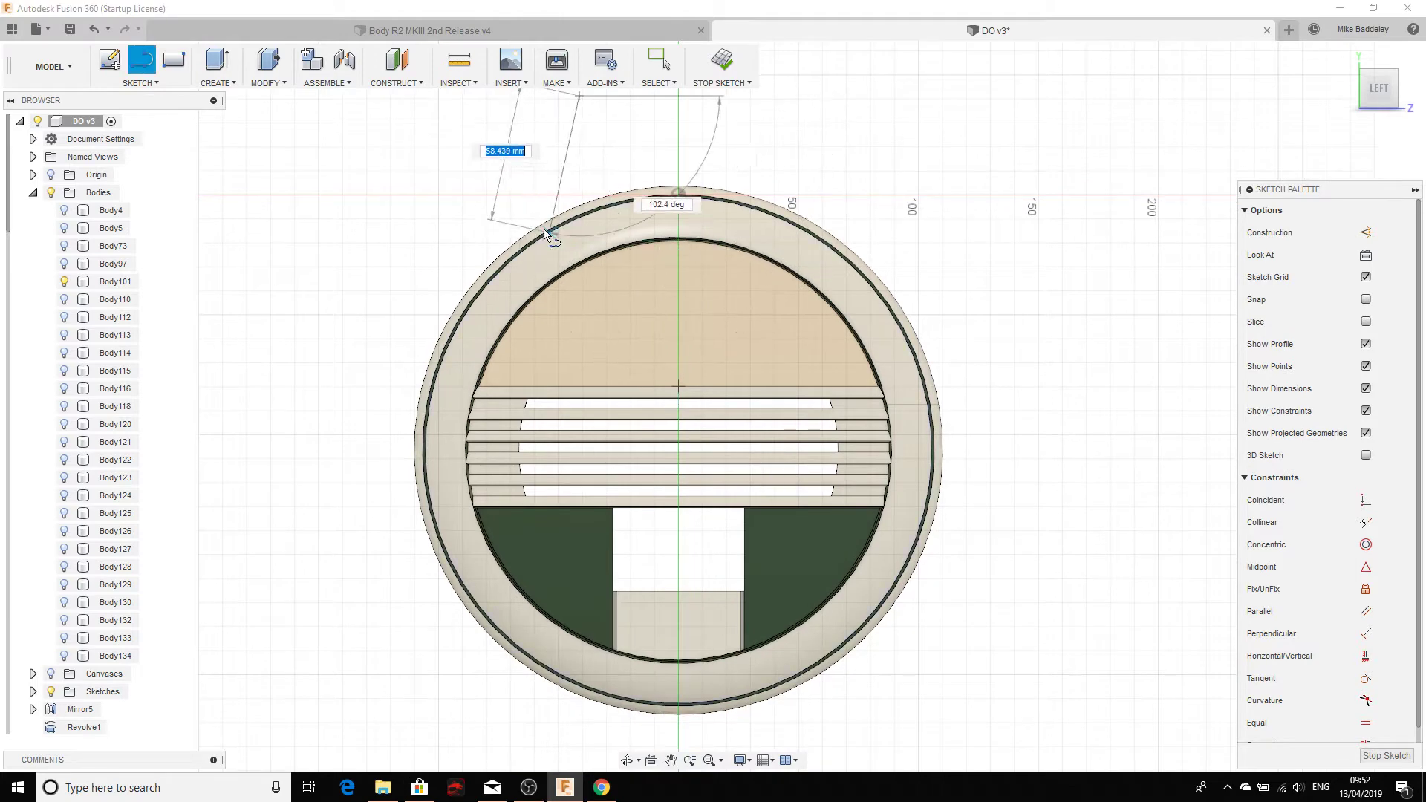
click(643, 311)
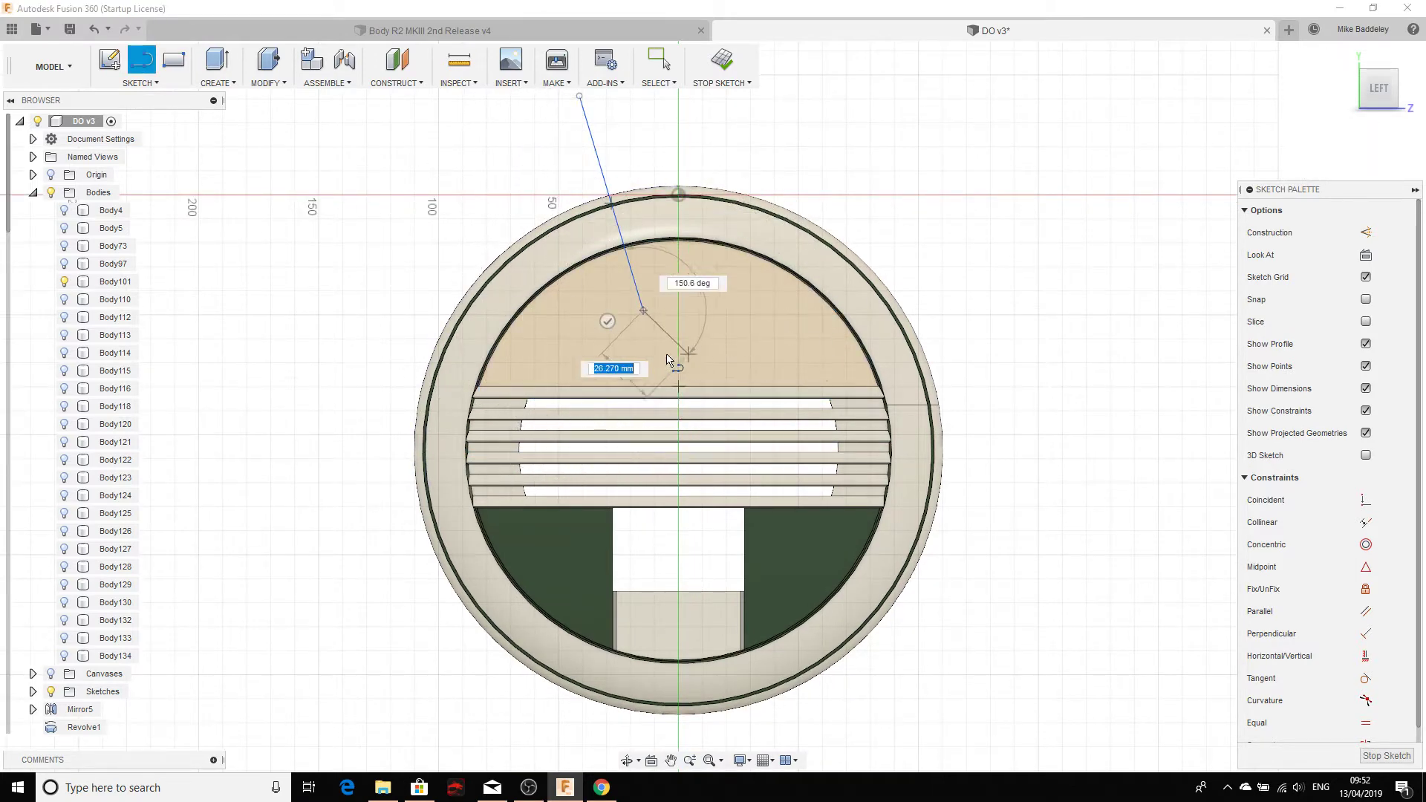
key(Escape)
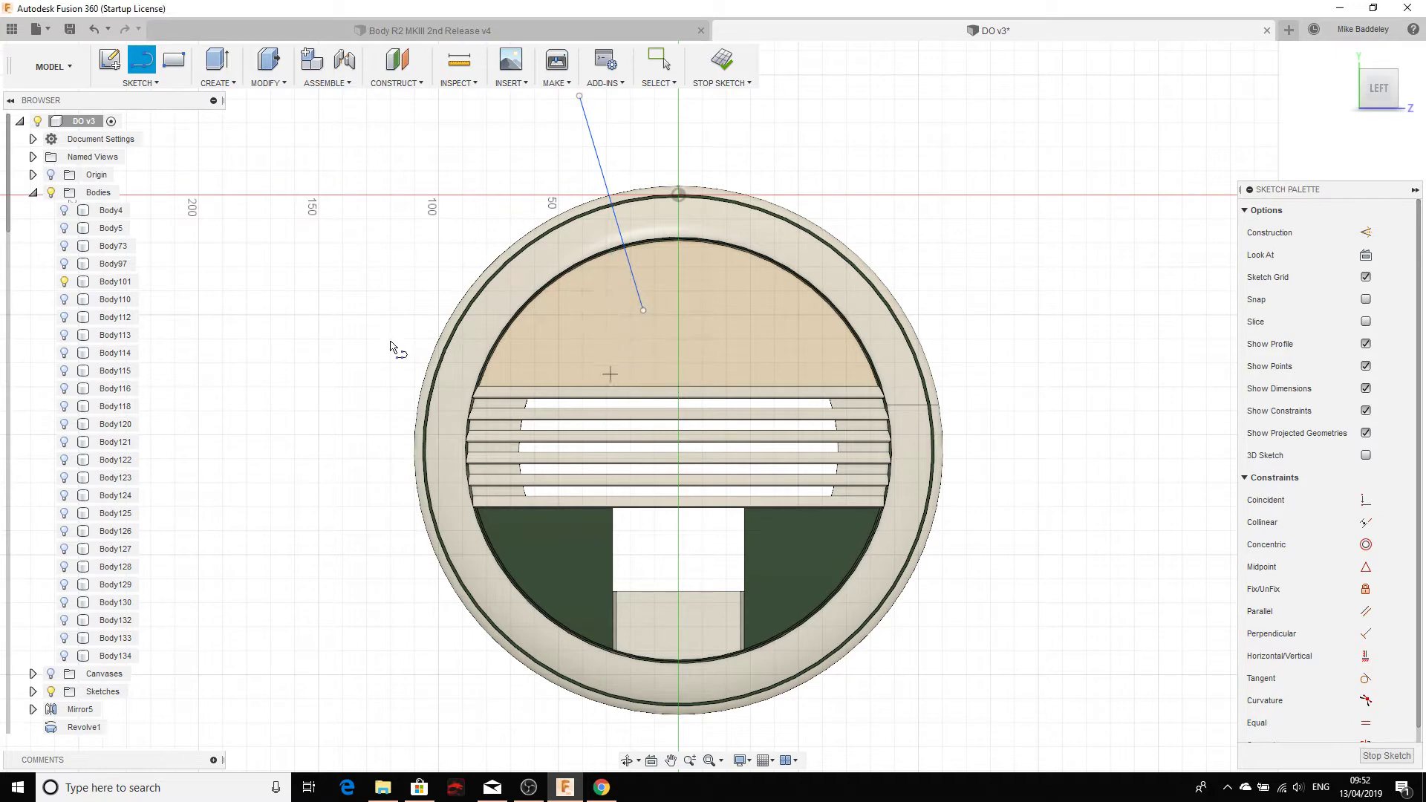
click(147, 80)
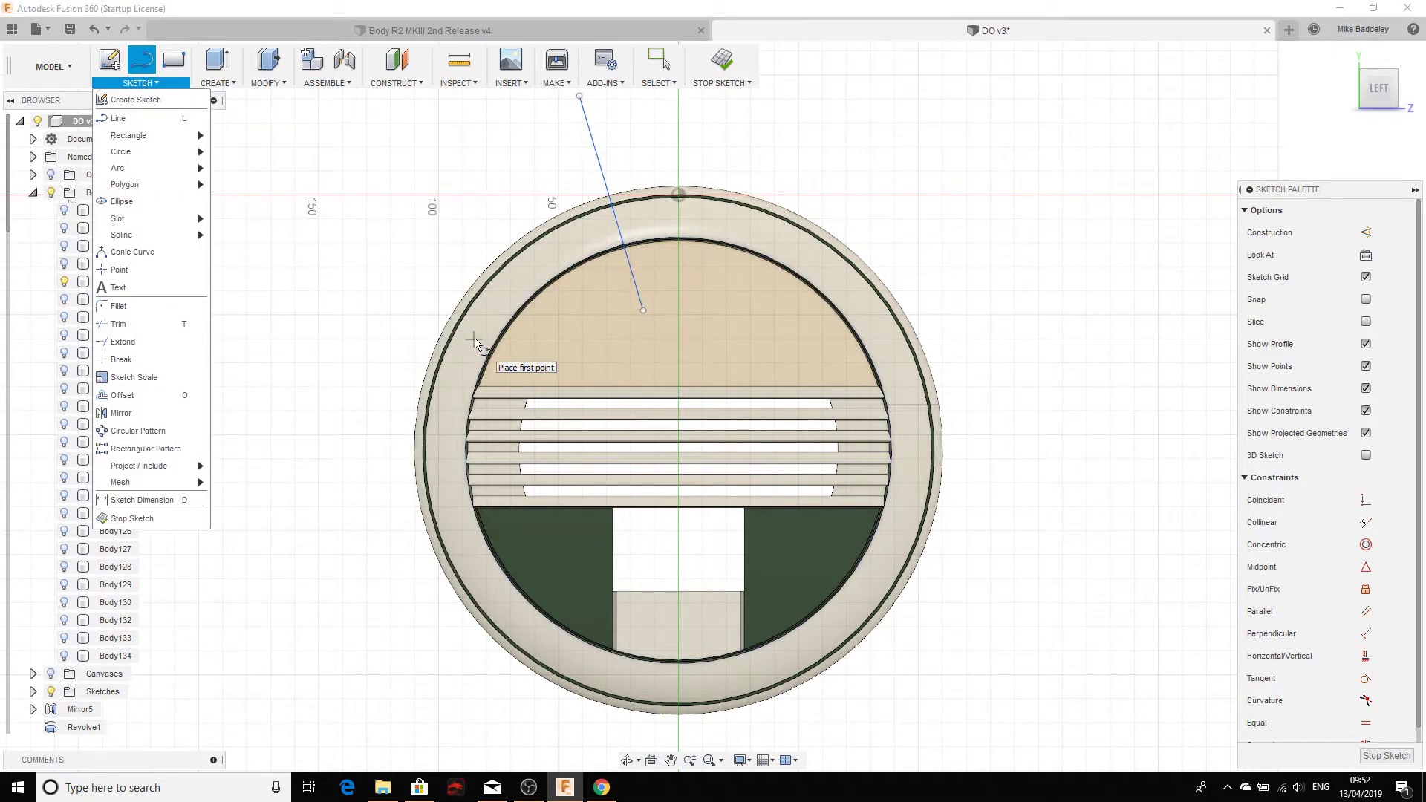
key(Escape)
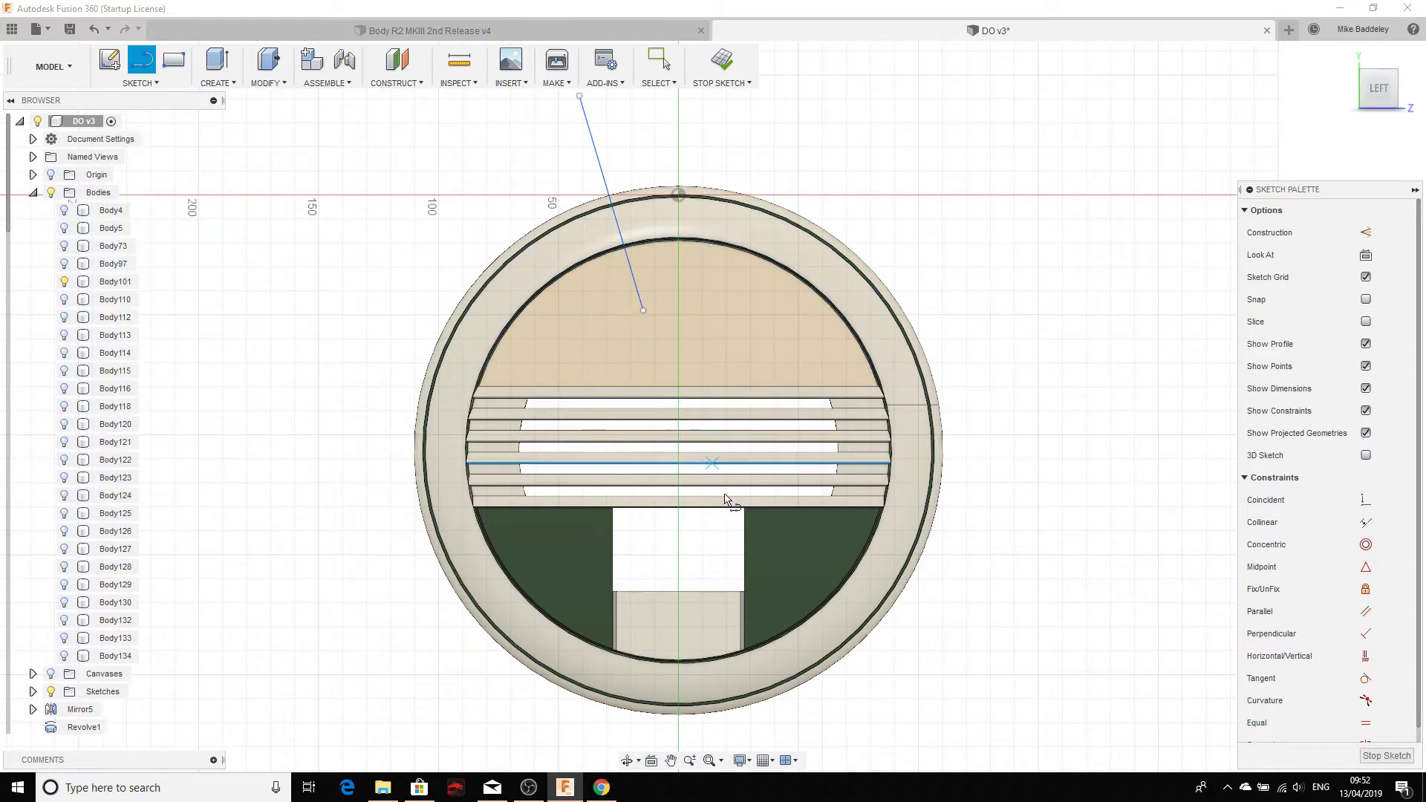
Step: Split Body101 with the angled sketch line as splitting tool, creating Body135
click(267, 82)
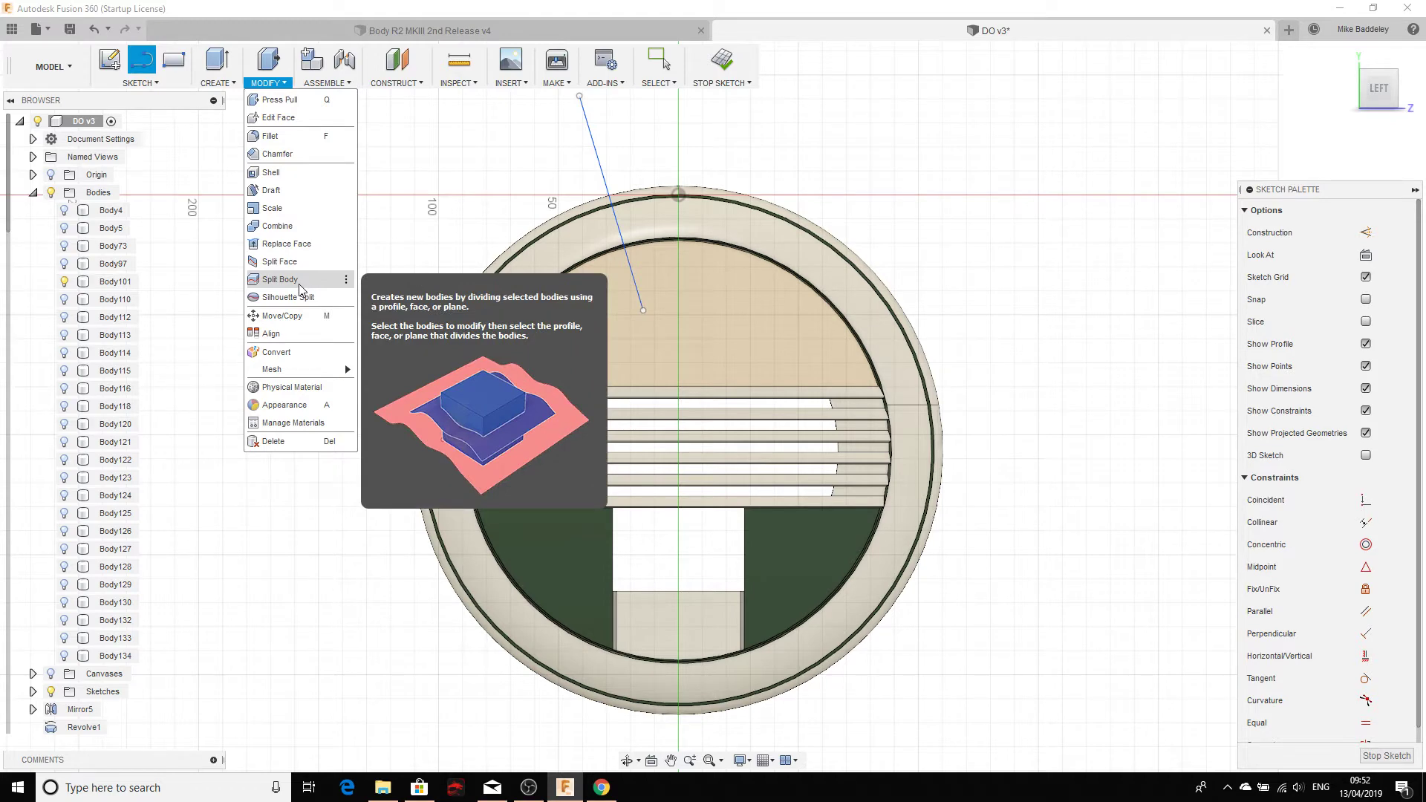
click(298, 280)
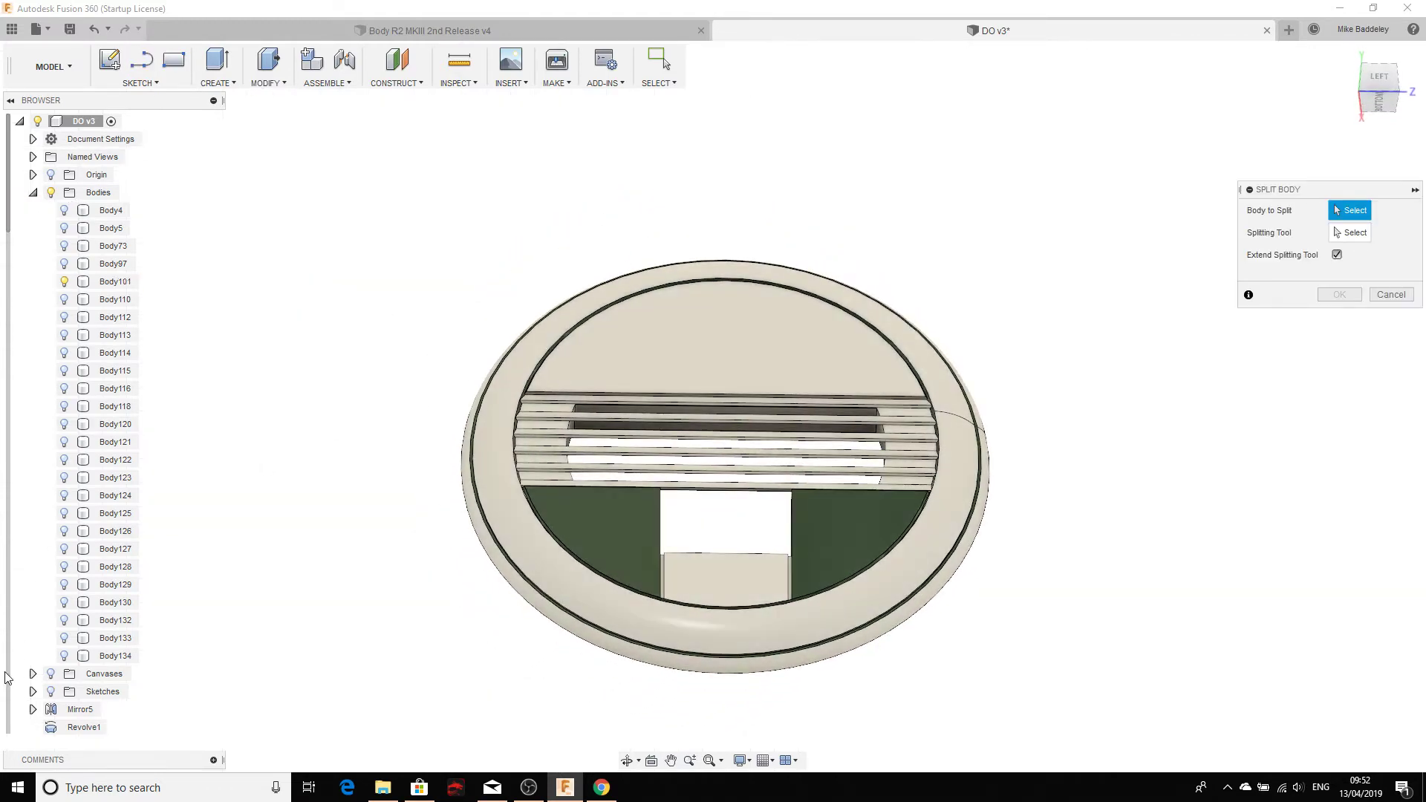
click(51, 692)
shift+middle_drag(792, 227, 819, 265)
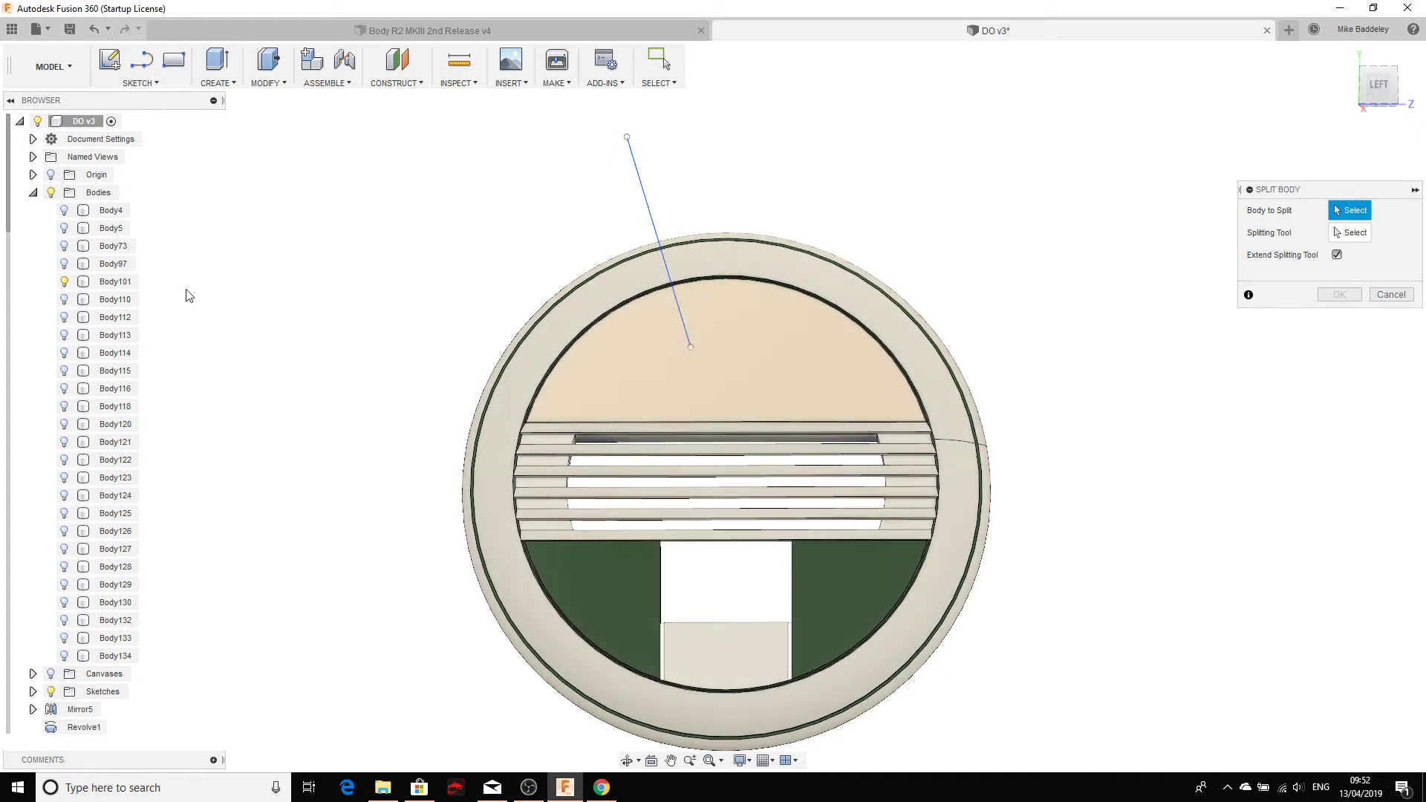
click(117, 283)
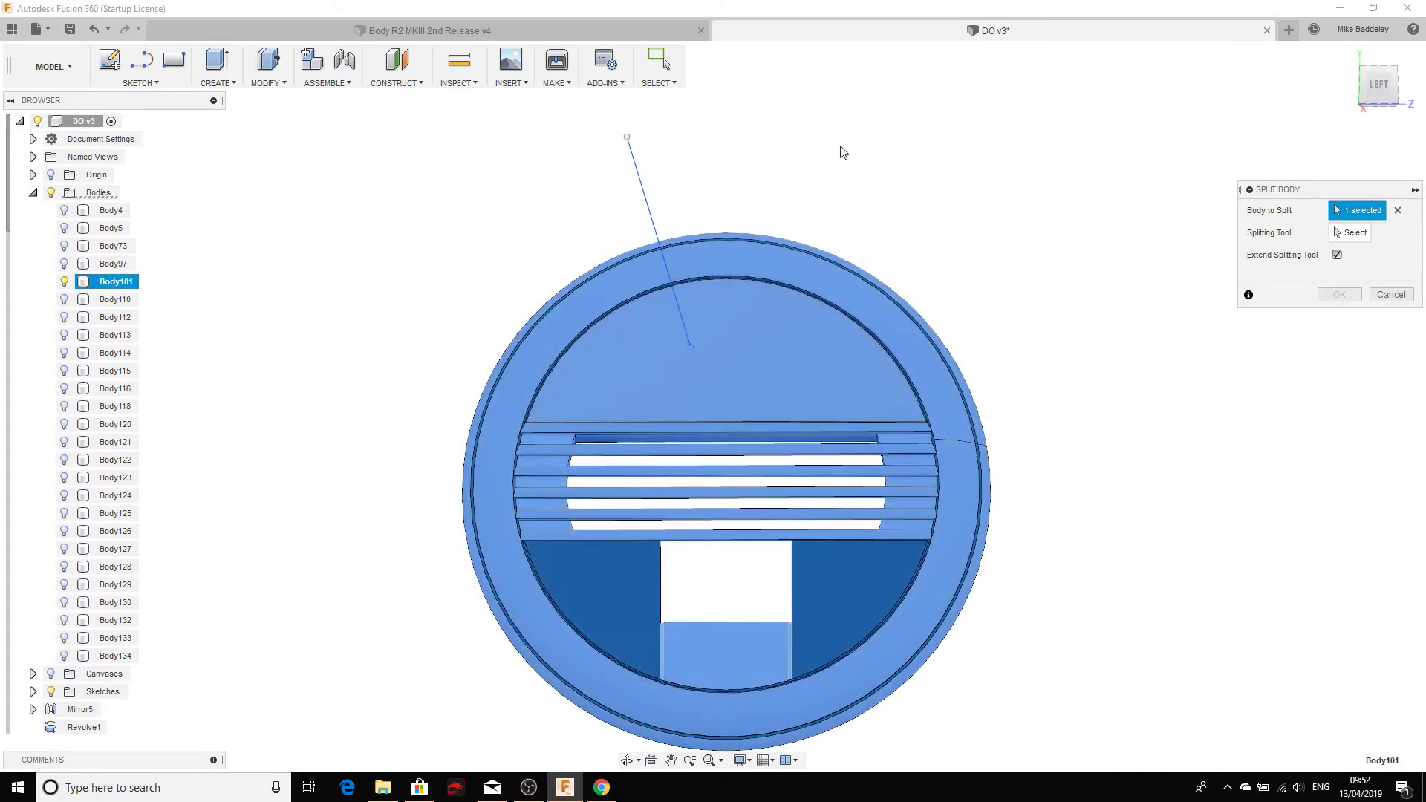
click(1337, 234)
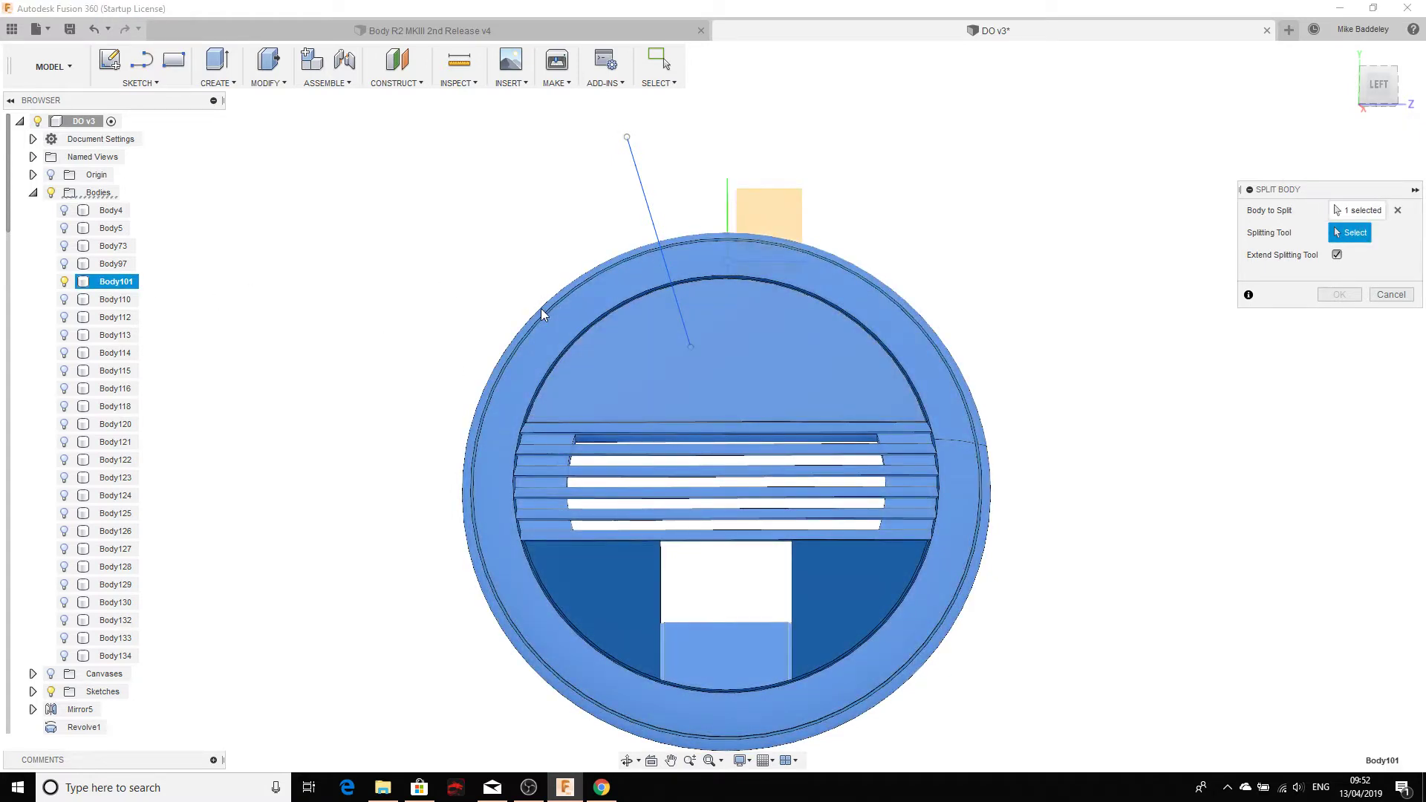
click(637, 172)
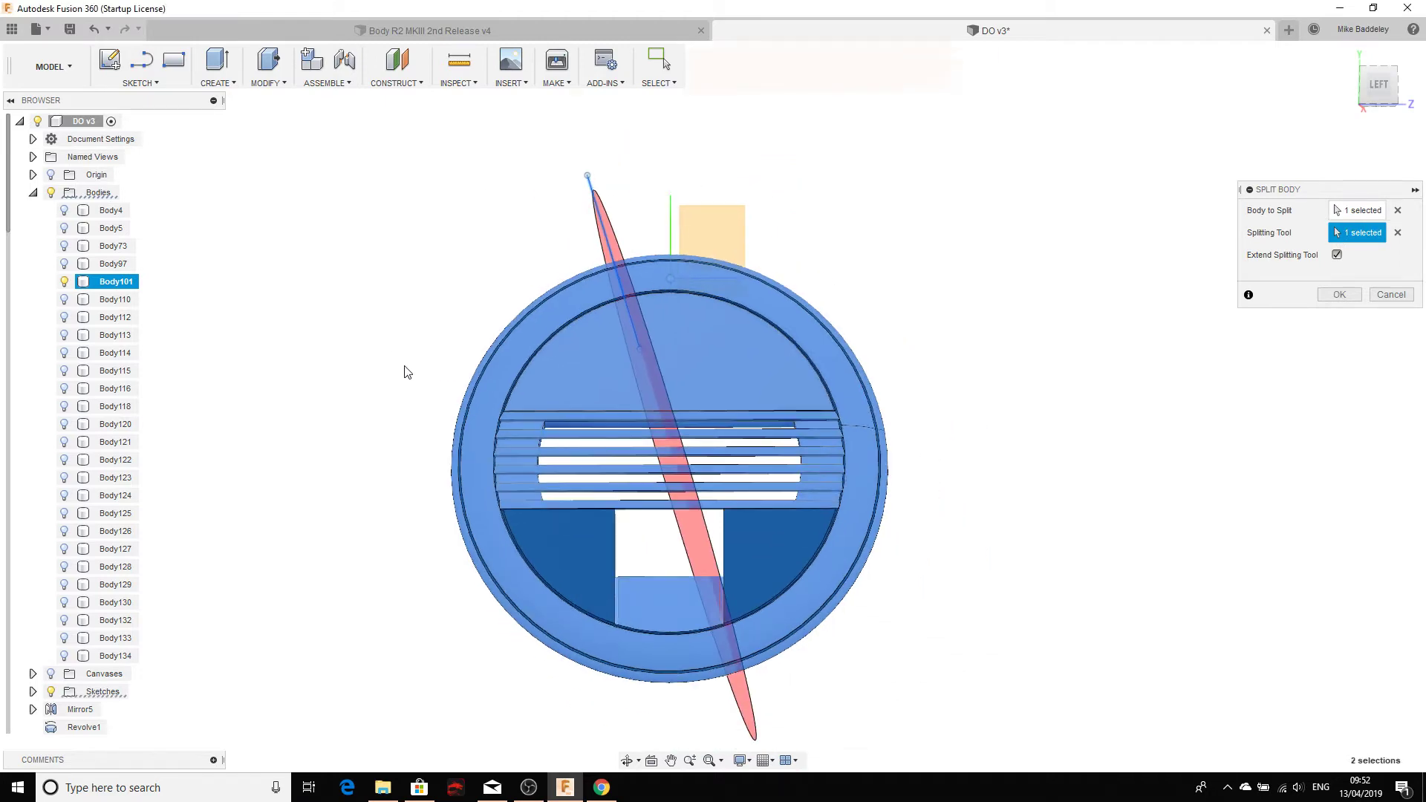
mouse_move(404, 369)
shift+middle_down()
mouse_move(433, 354)
mouse_move(493, 369)
mouse_move(554, 417)
mouse_move(411, 455)
mouse_move(376, 401)
mouse_move(415, 349)
shift+middle_up()
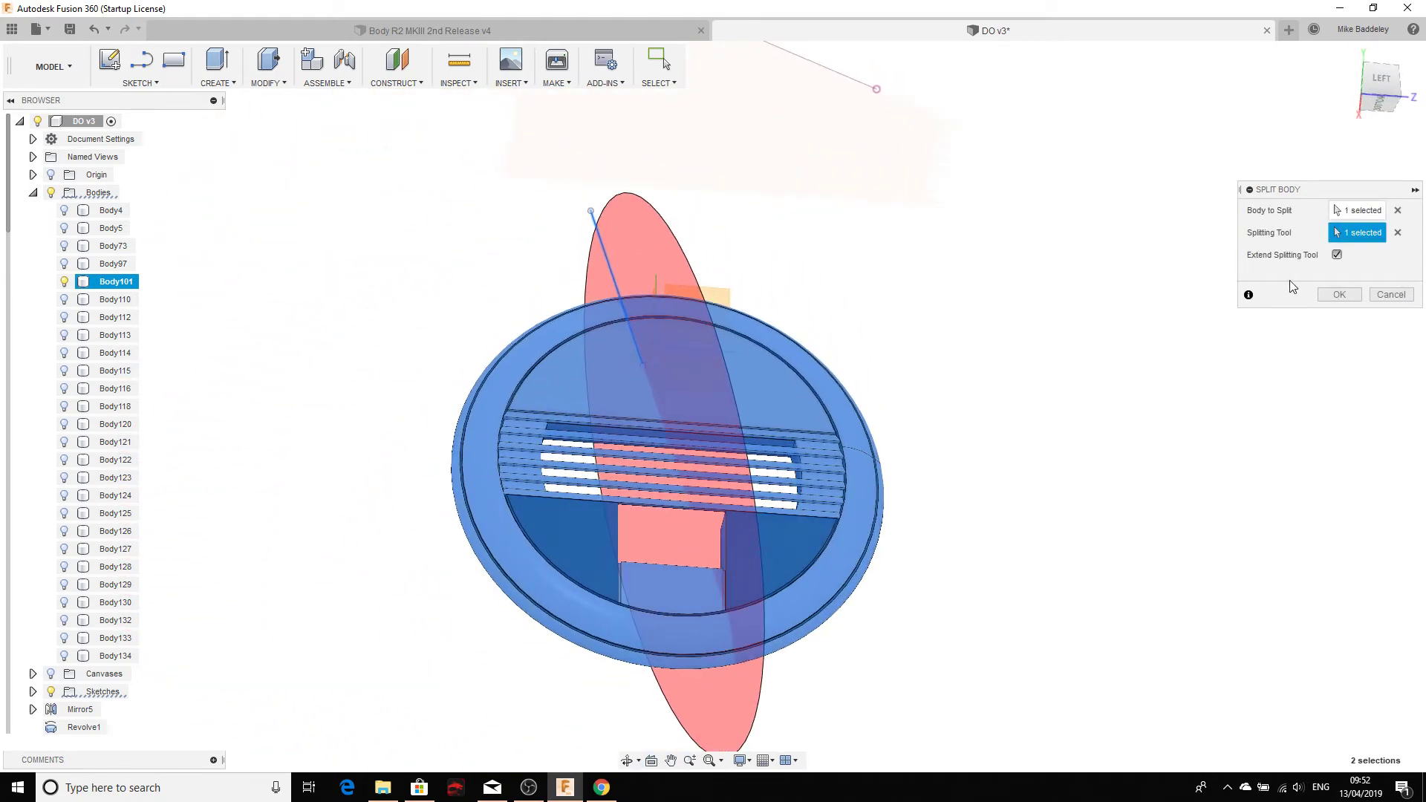
click(1339, 294)
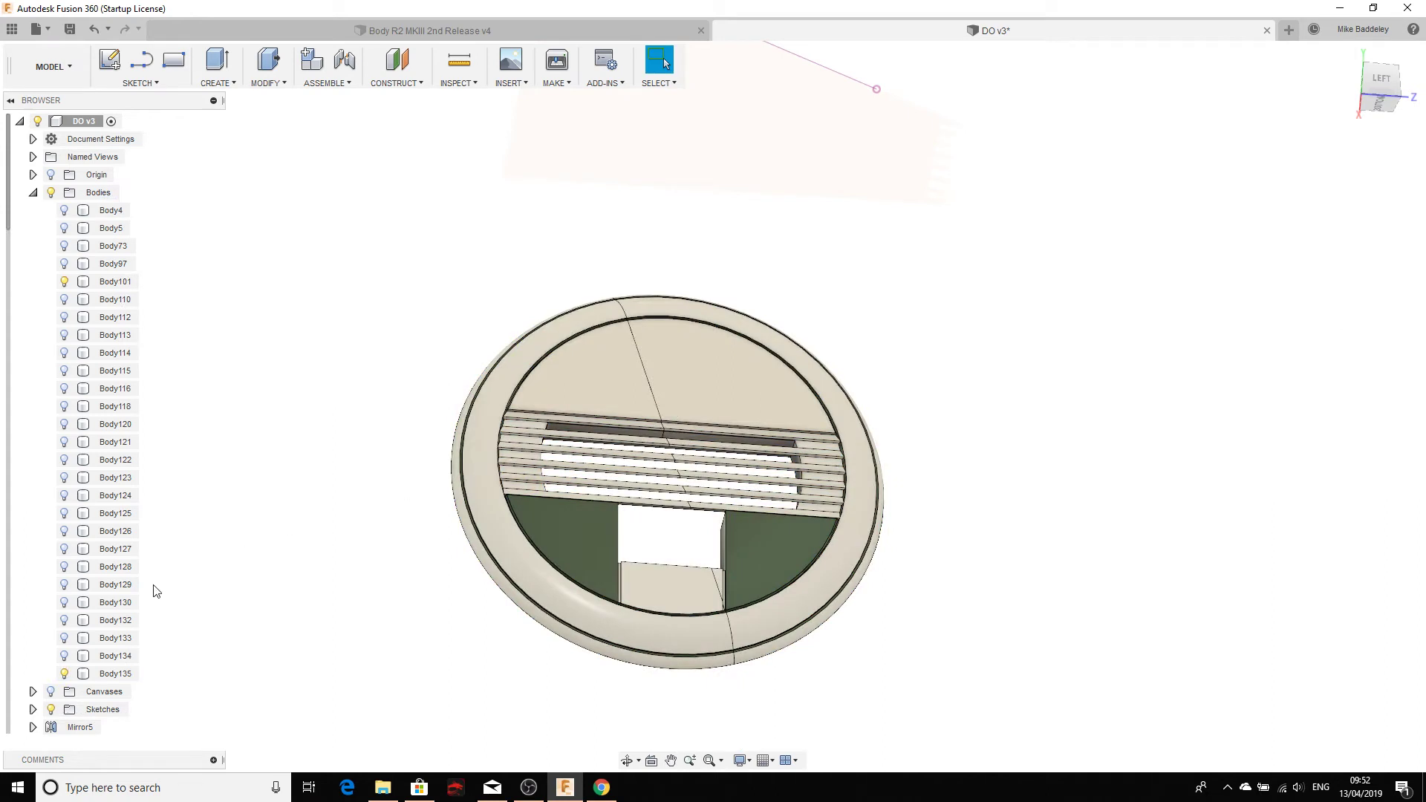
Step: Inspect Body101 and Body135 by hiding and showing Body135 and orbiting the remaining half
click(110, 285)
click(107, 677)
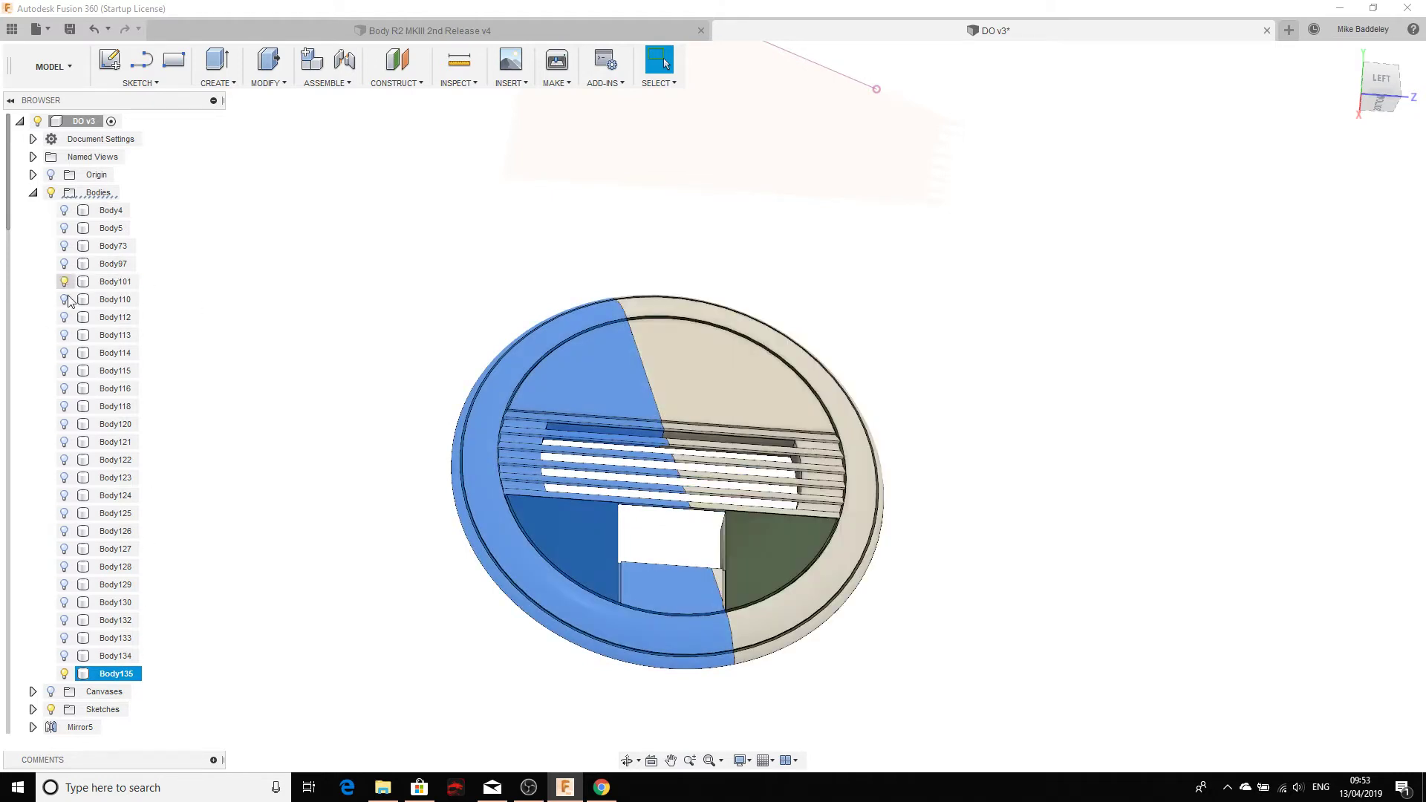
click(65, 674)
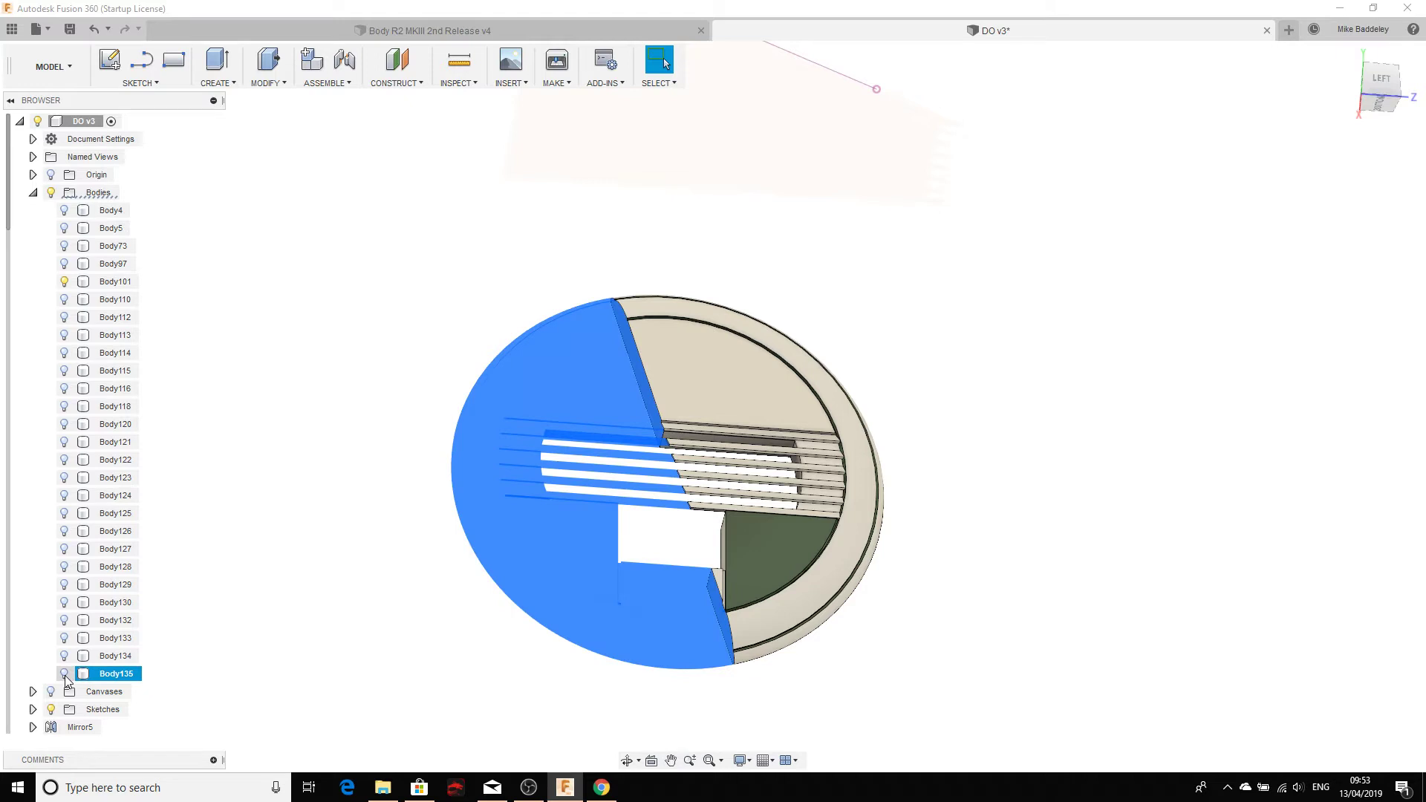
click(65, 674)
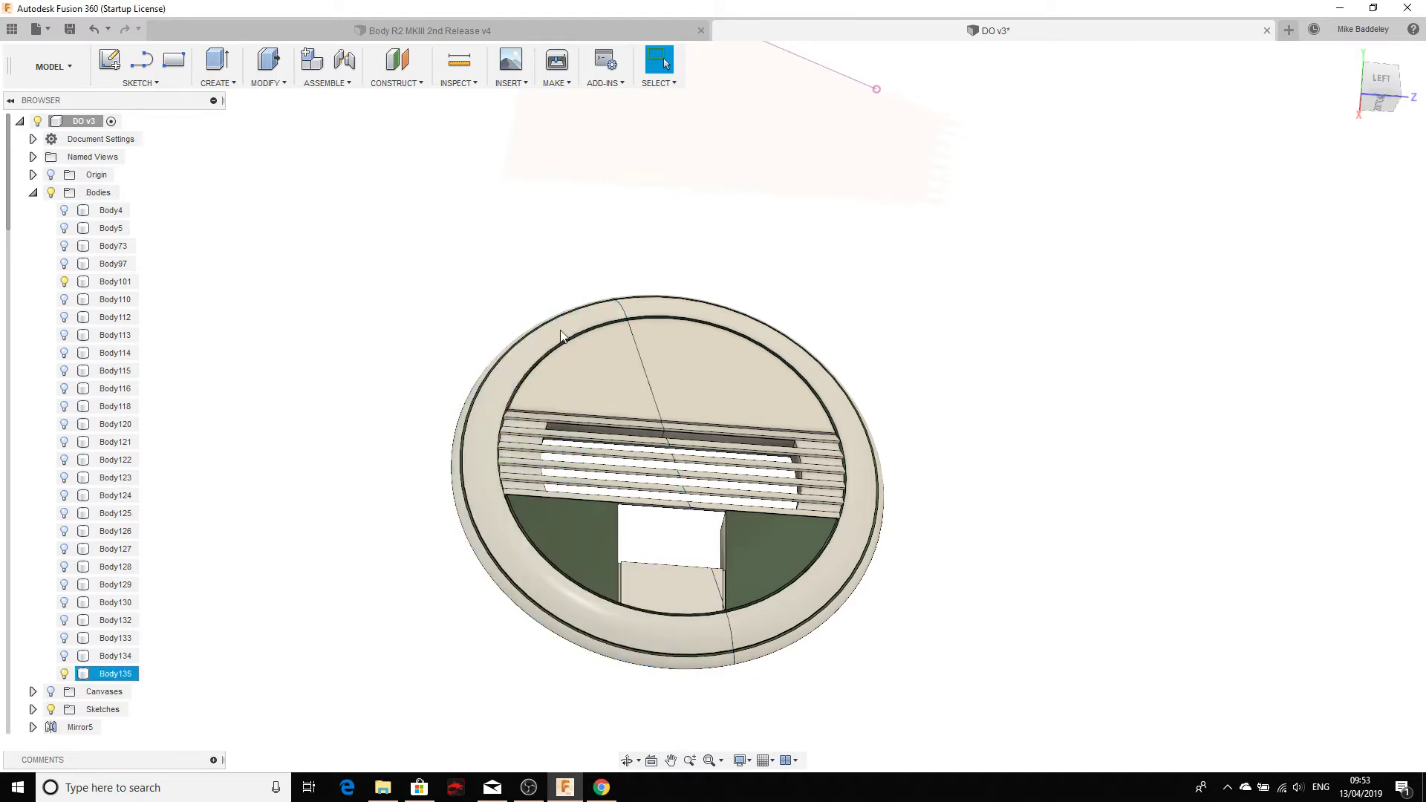
scroll(579, 371, up, 2)
click(65, 677)
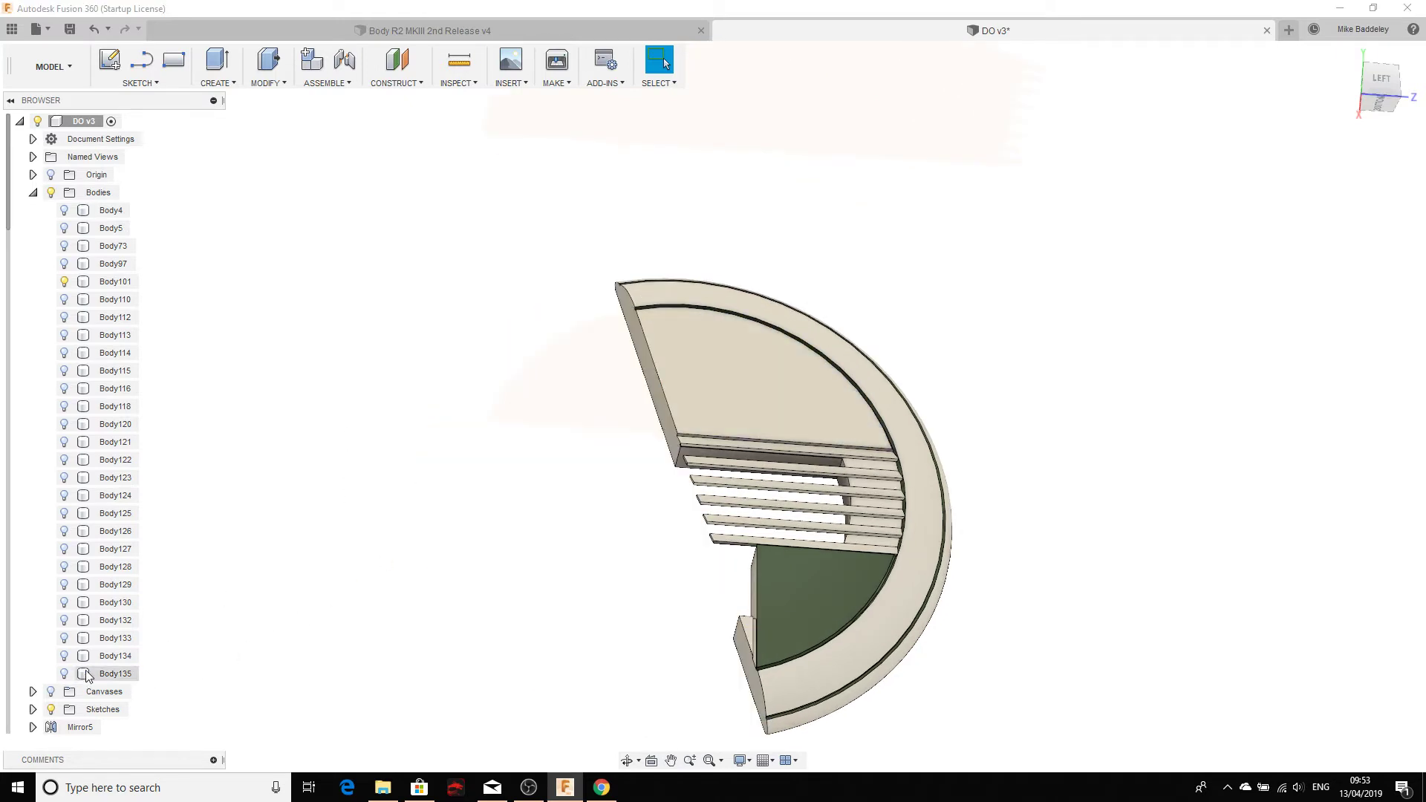
mouse_move(352, 577)
shift+middle_down()
mouse_move(395, 578)
mouse_move(399, 611)
mouse_move(495, 603)
mouse_move(395, 636)
mouse_move(331, 601)
mouse_move(331, 576)
mouse_move(347, 586)
shift+middle_up()
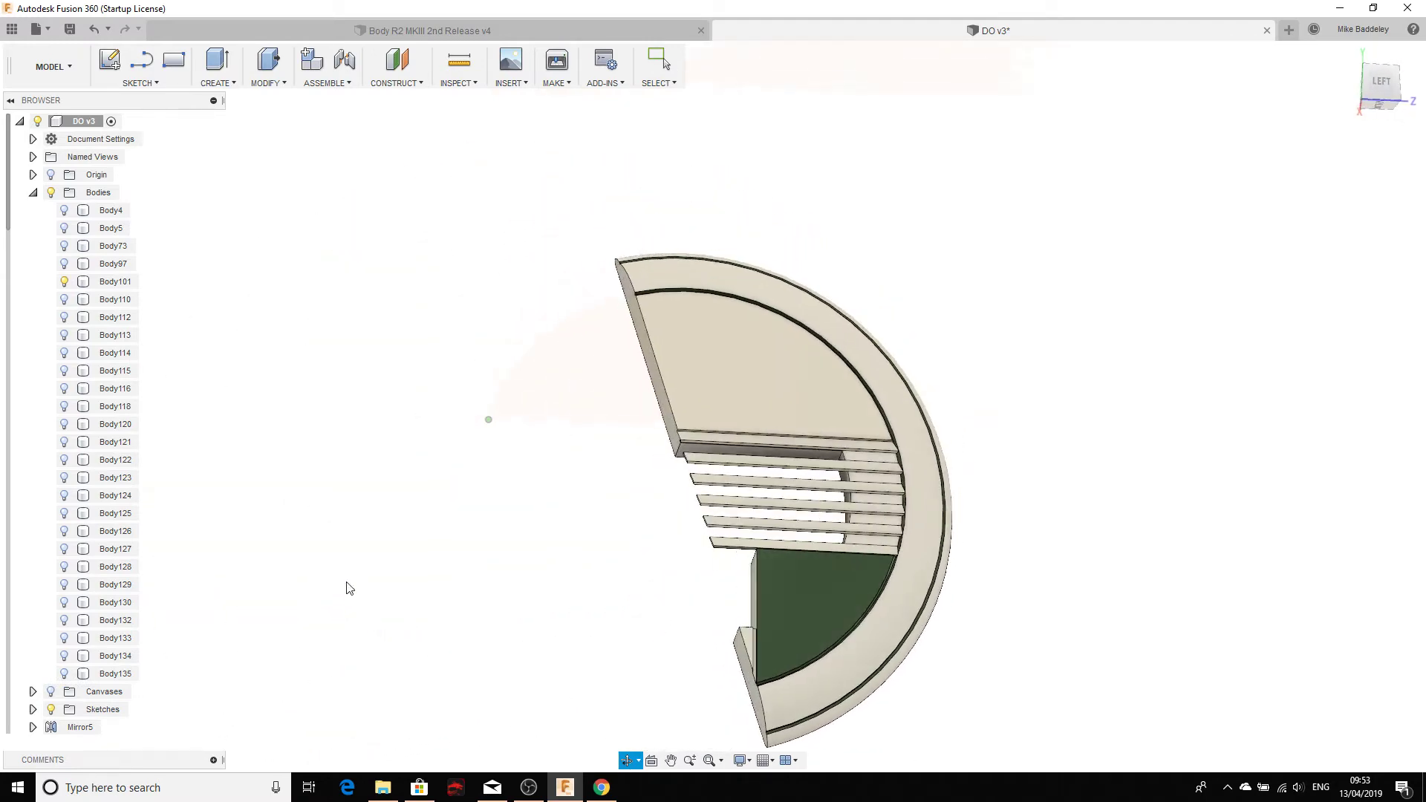
click(667, 373)
click(413, 435)
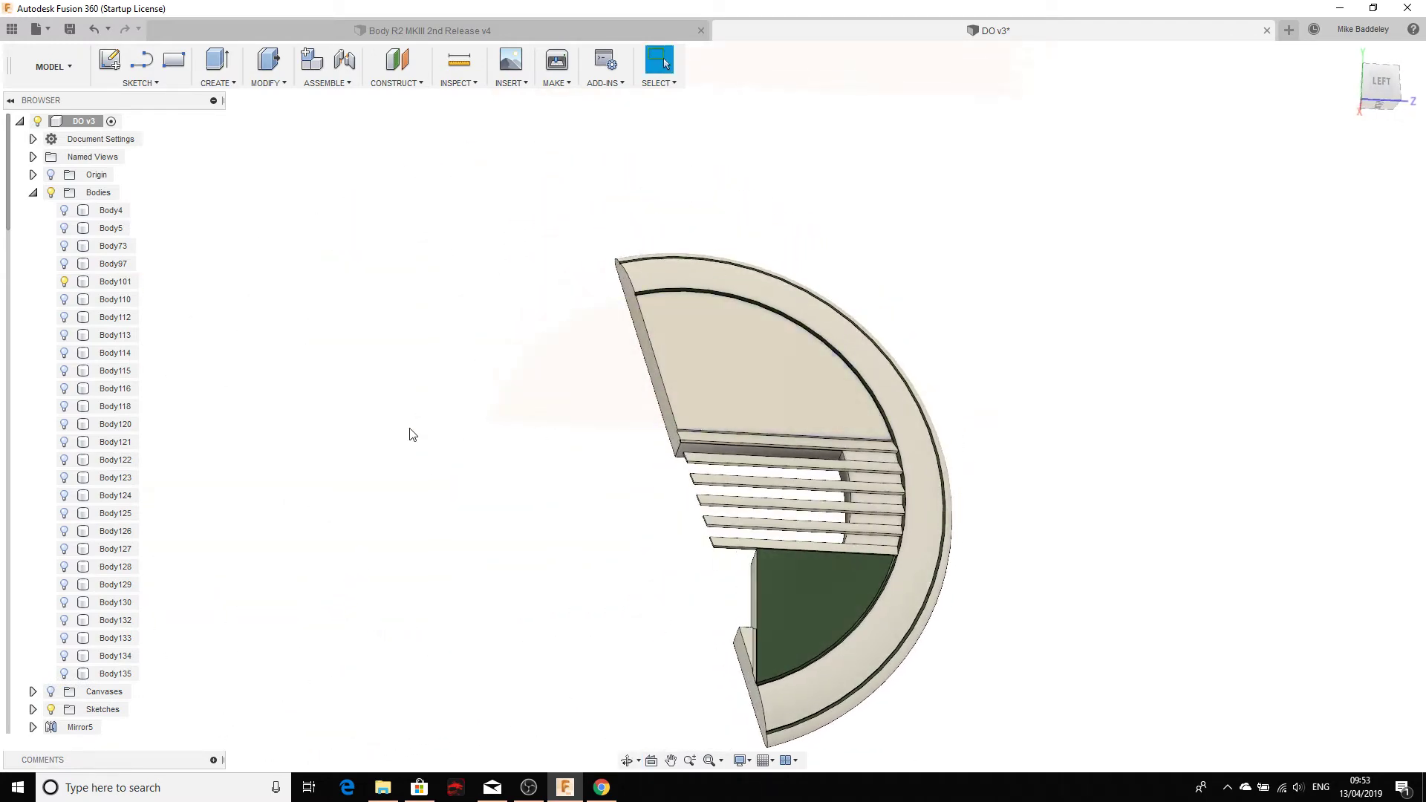
click(64, 674)
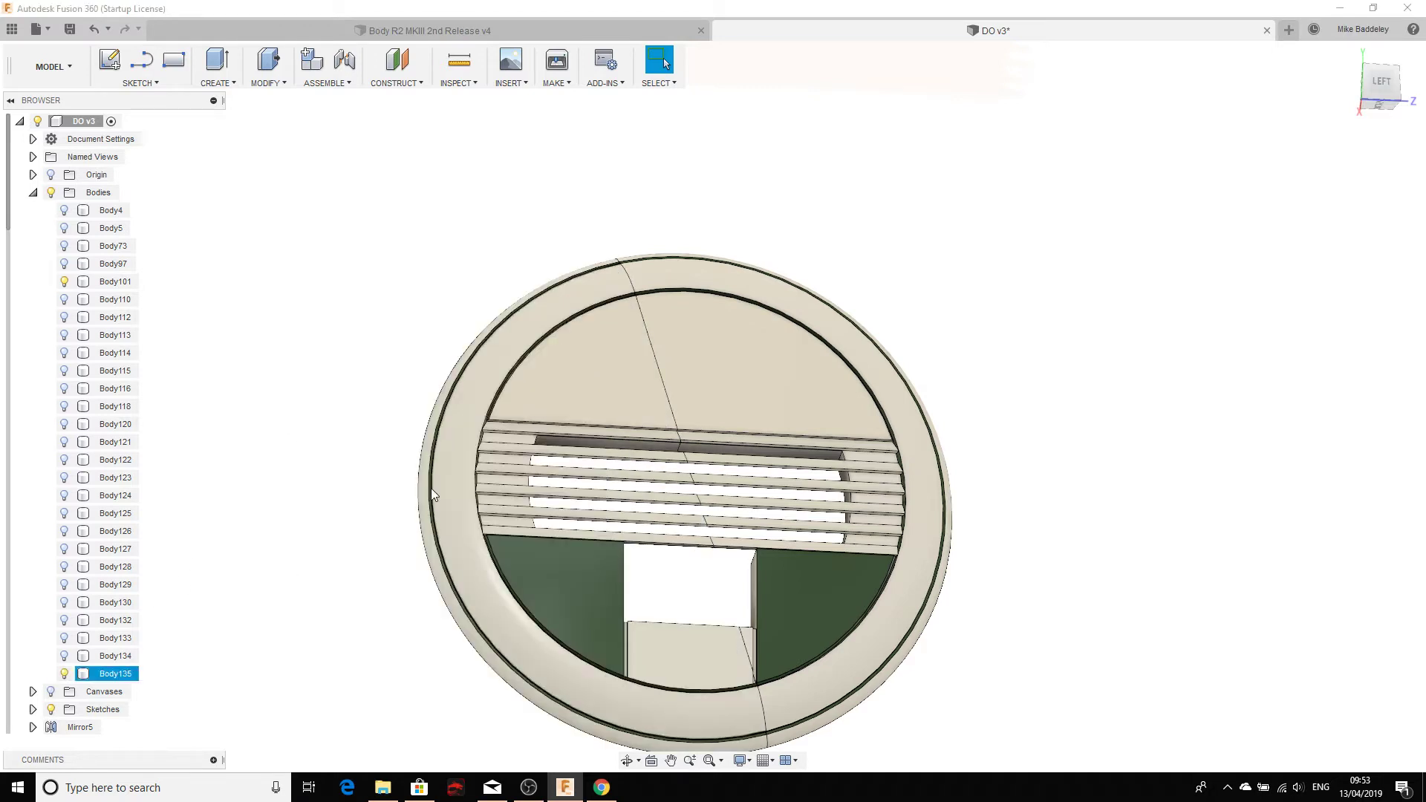
Step: Undo the visibility changes and the split until the sketch is reopened on the whole cover
click(95, 29)
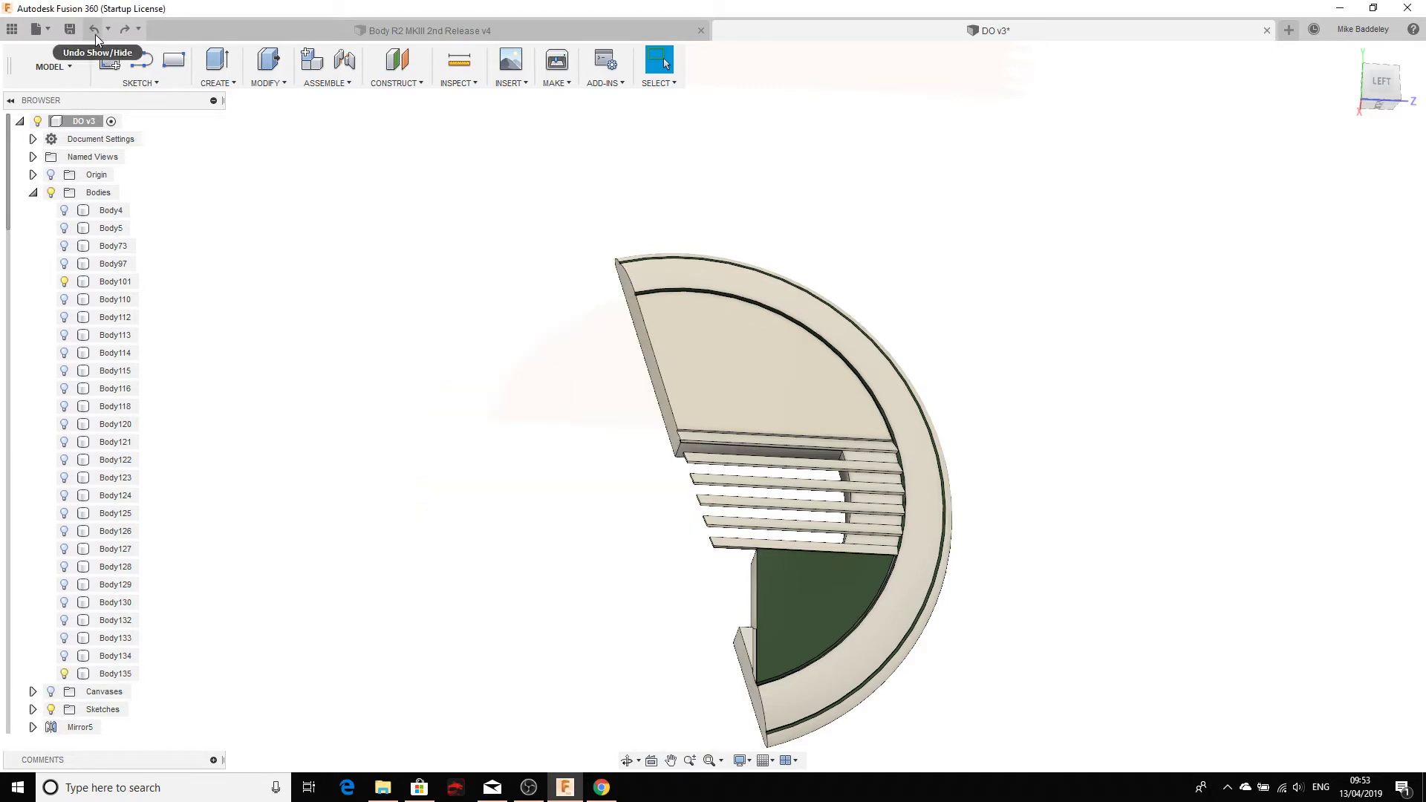
click(93, 33)
click(92, 33)
click(92, 33)
click(93, 33)
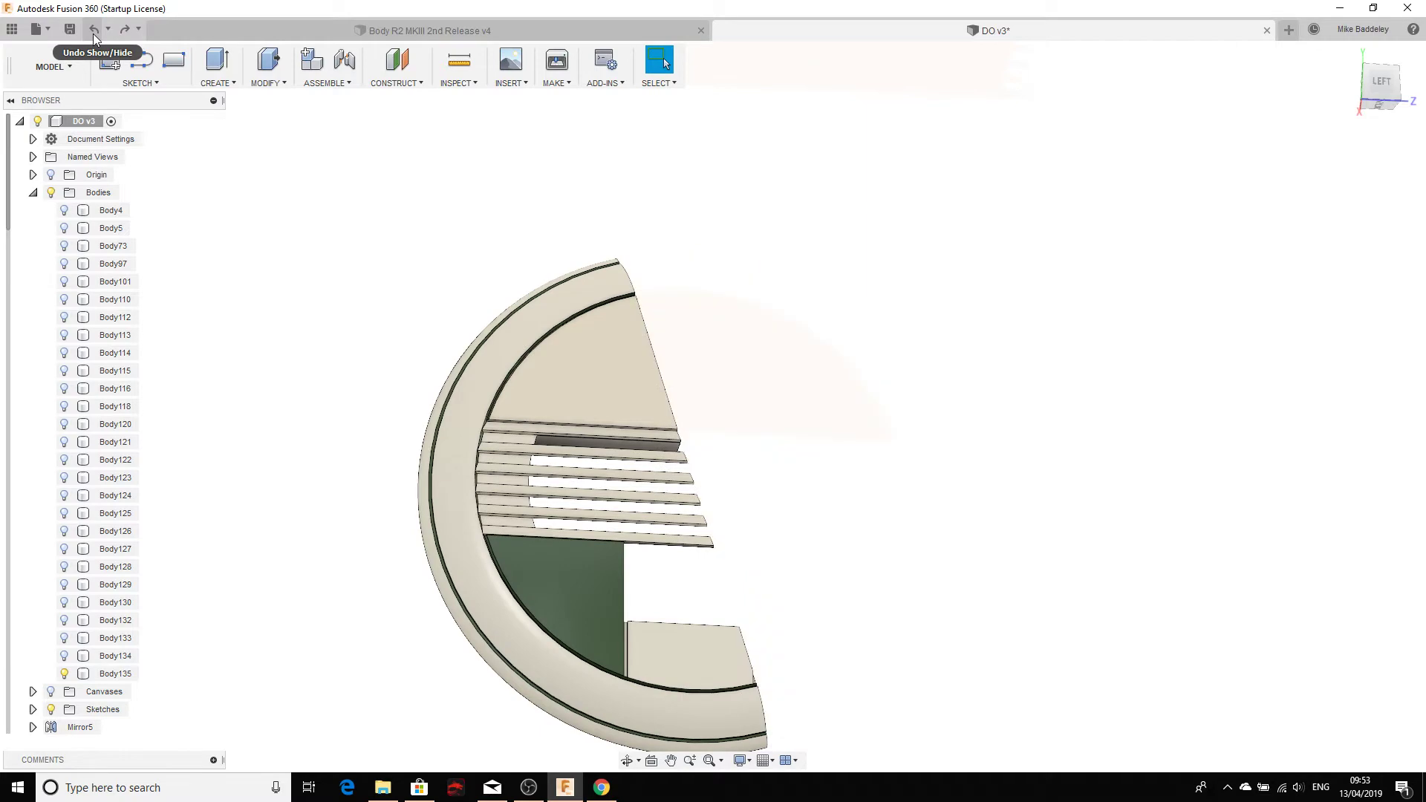
click(93, 33)
click(92, 33)
click(93, 34)
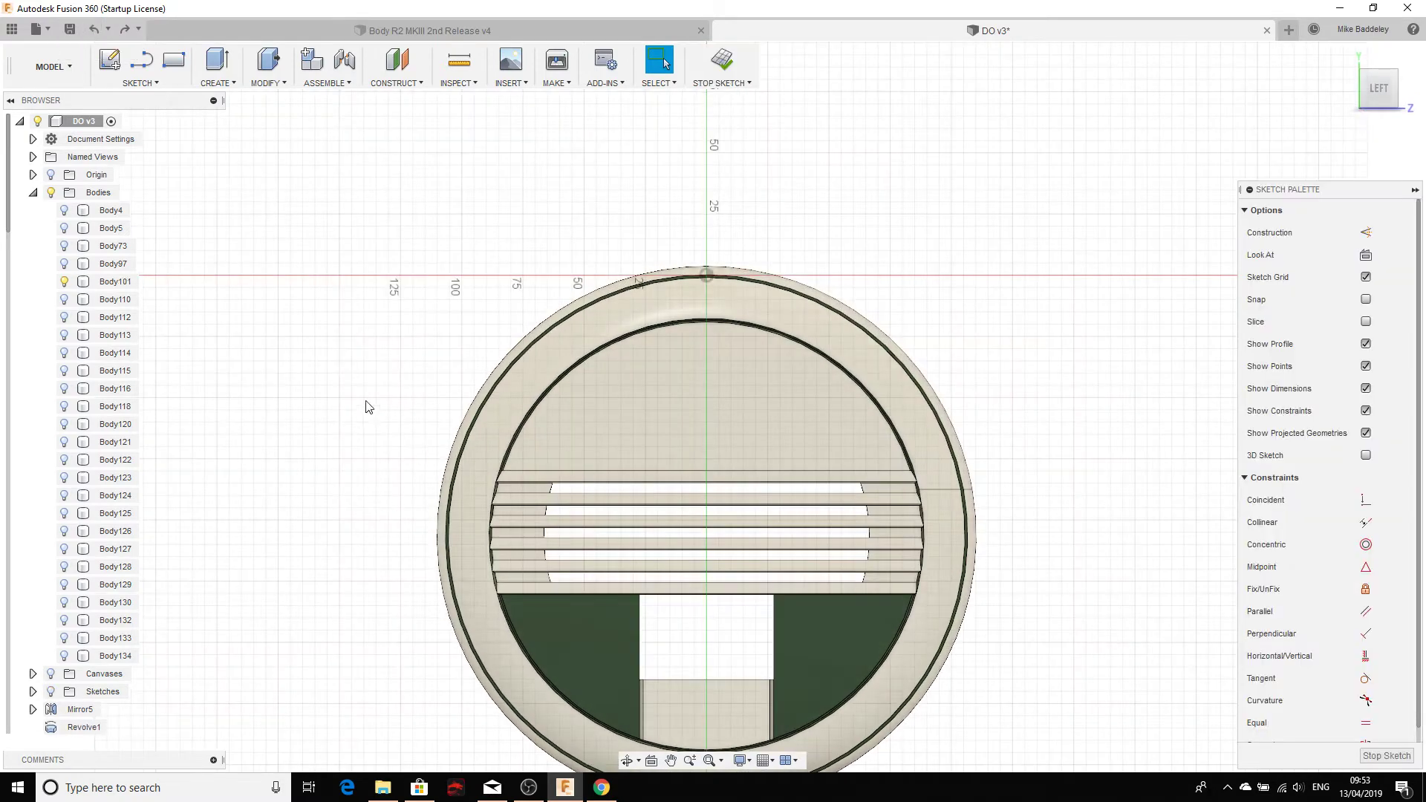
Step: Finish the current sketch and start the Line tool for a new sketch
scroll(401, 453, down, 3)
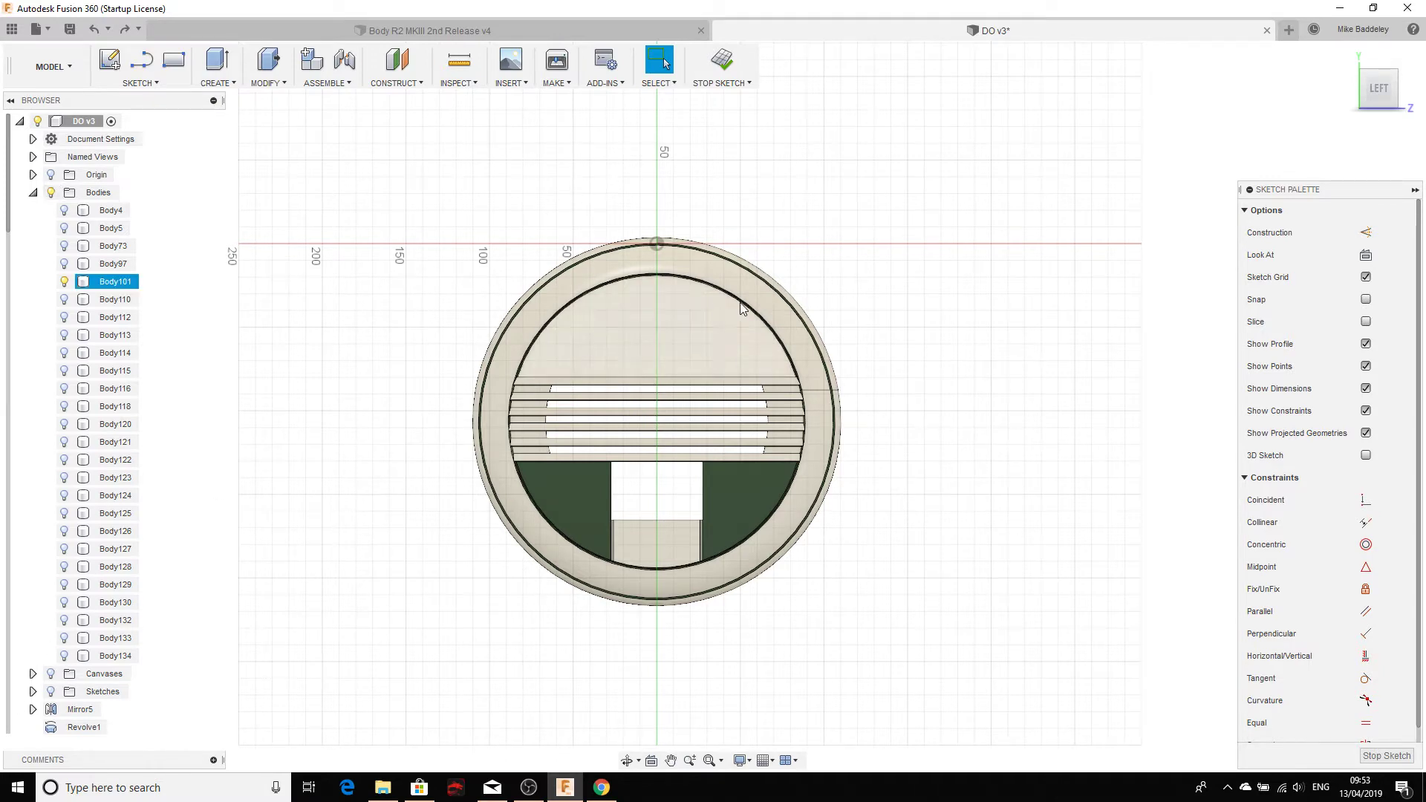
click(720, 57)
scroll(468, 341, up, 4)
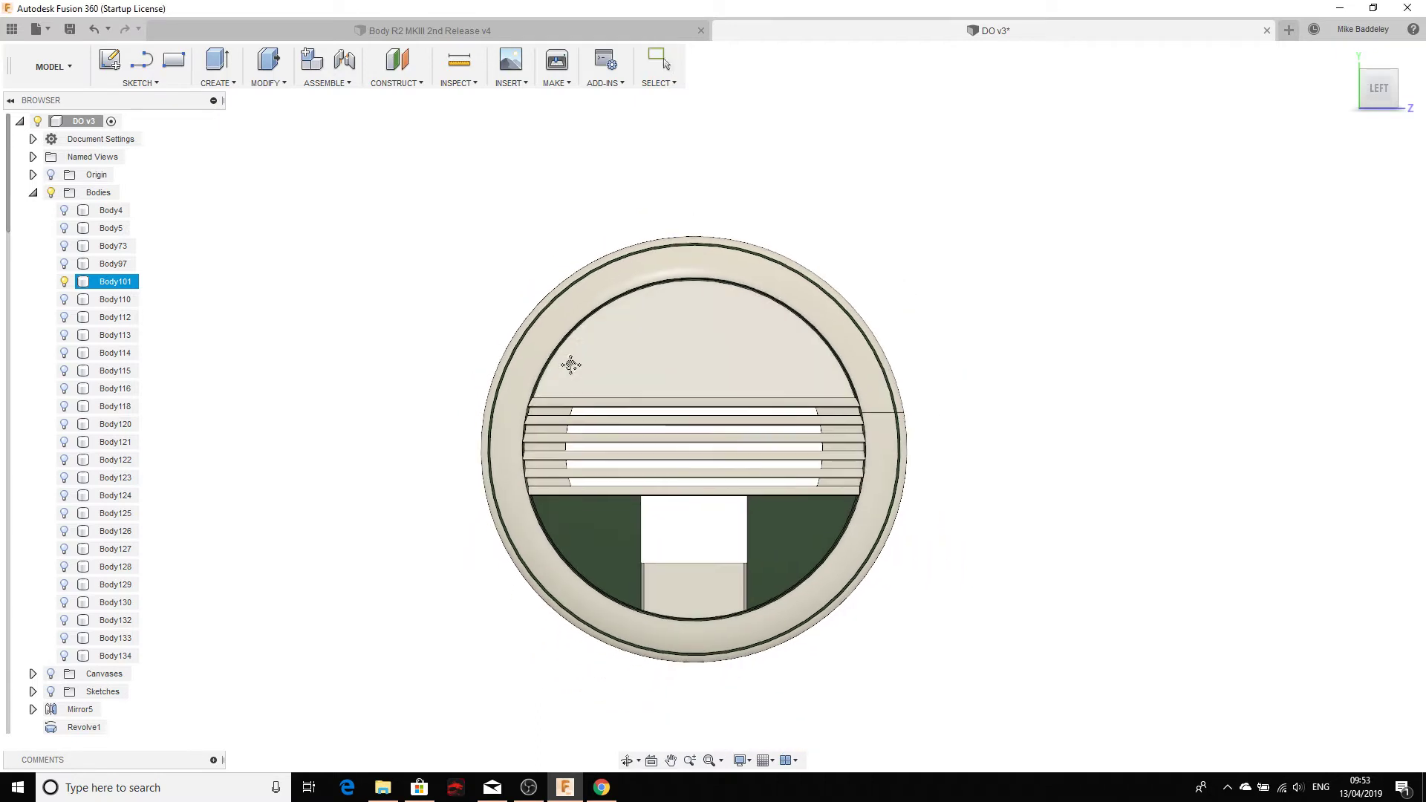
scroll(506, 215, down, 2)
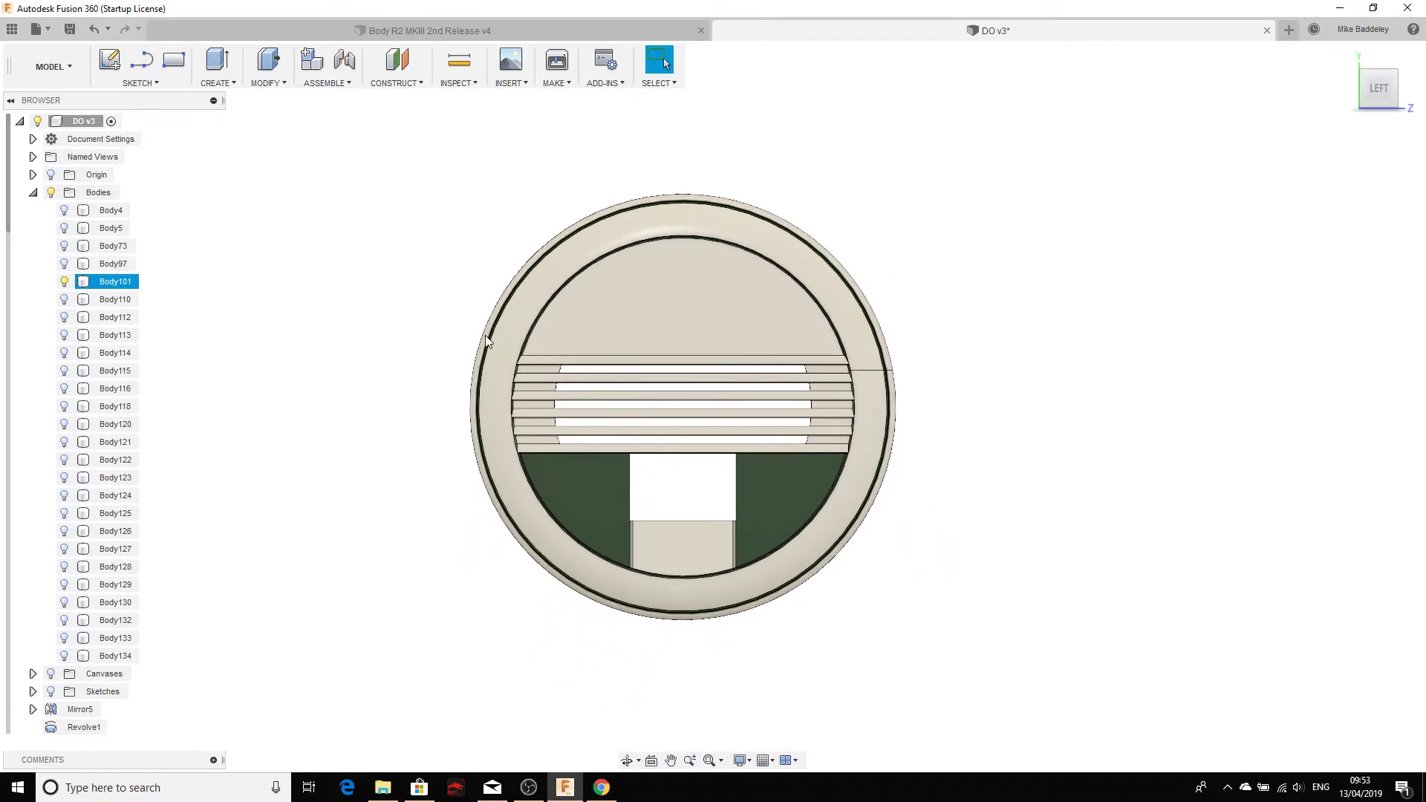
click(139, 83)
click(145, 119)
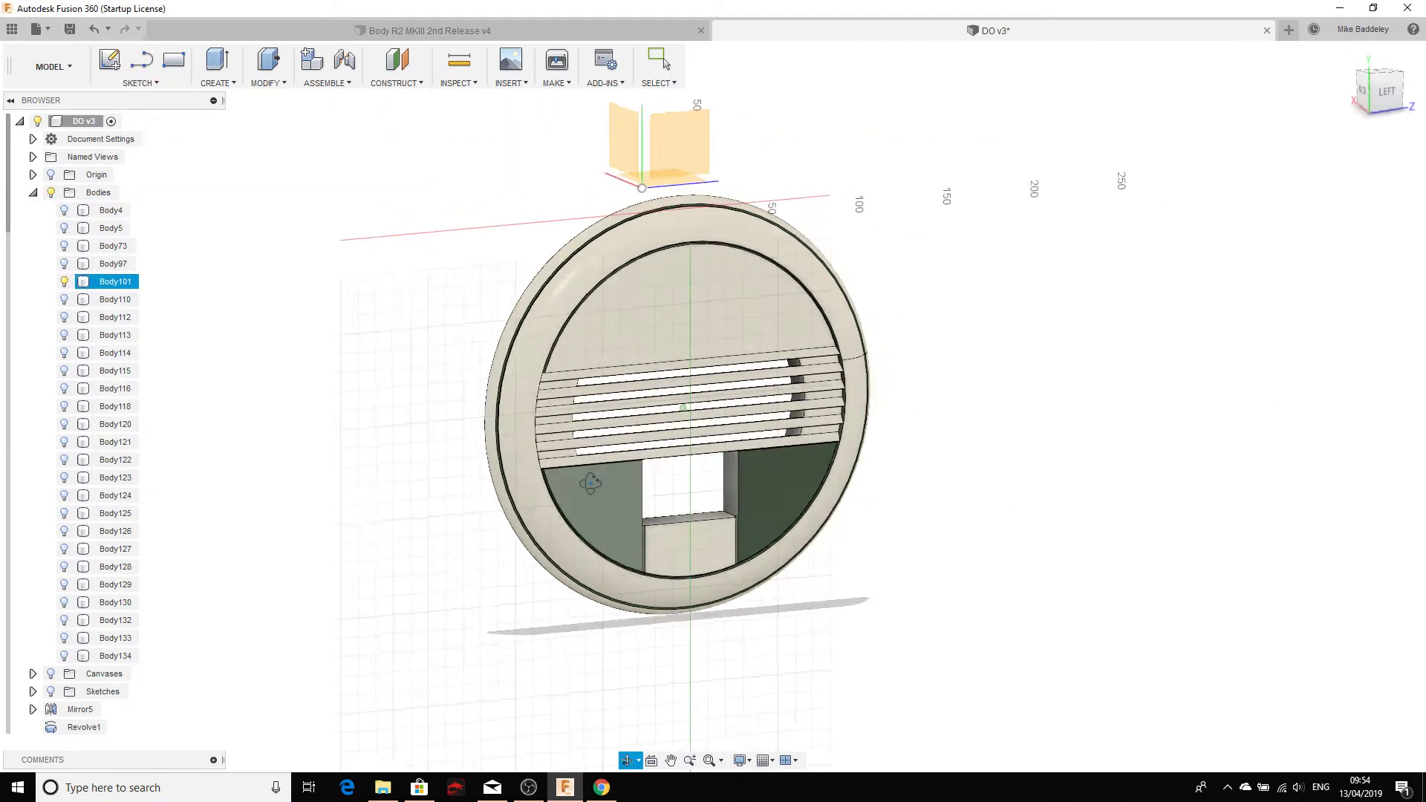
Step: On the cover's face, draw a line down the vertical centre axis
click(707, 320)
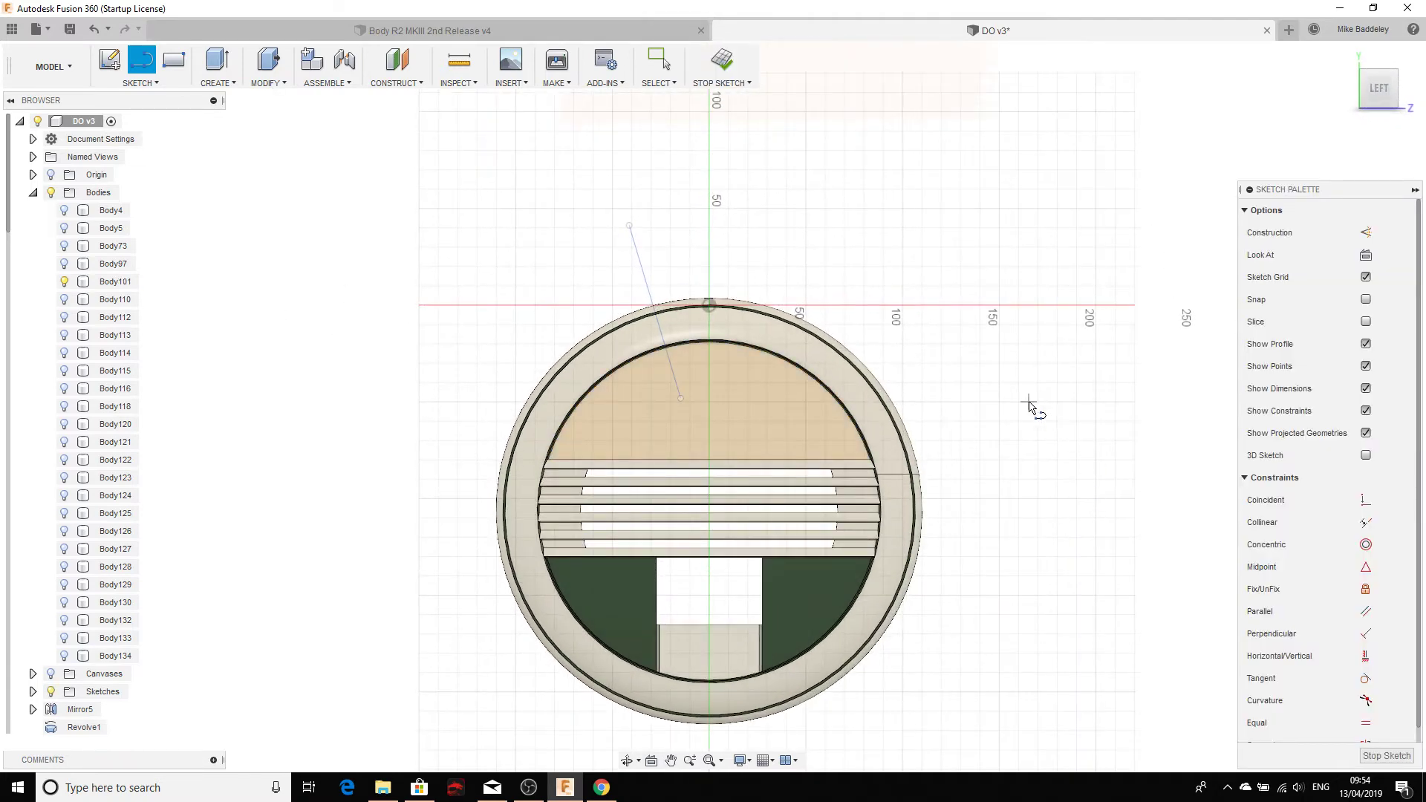
scroll(1029, 408, up, 3)
scroll(780, 274, up, 2)
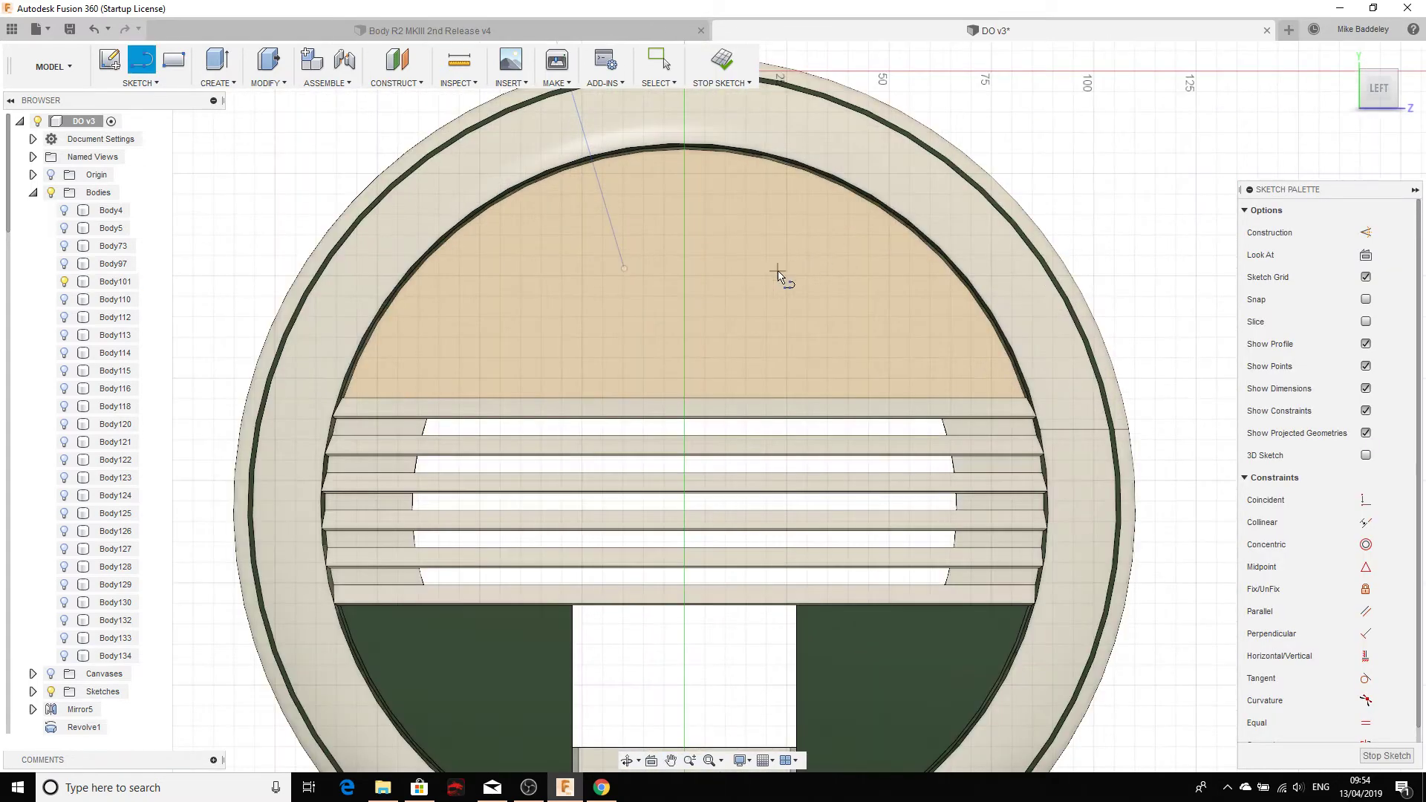
scroll(795, 433, down, 1)
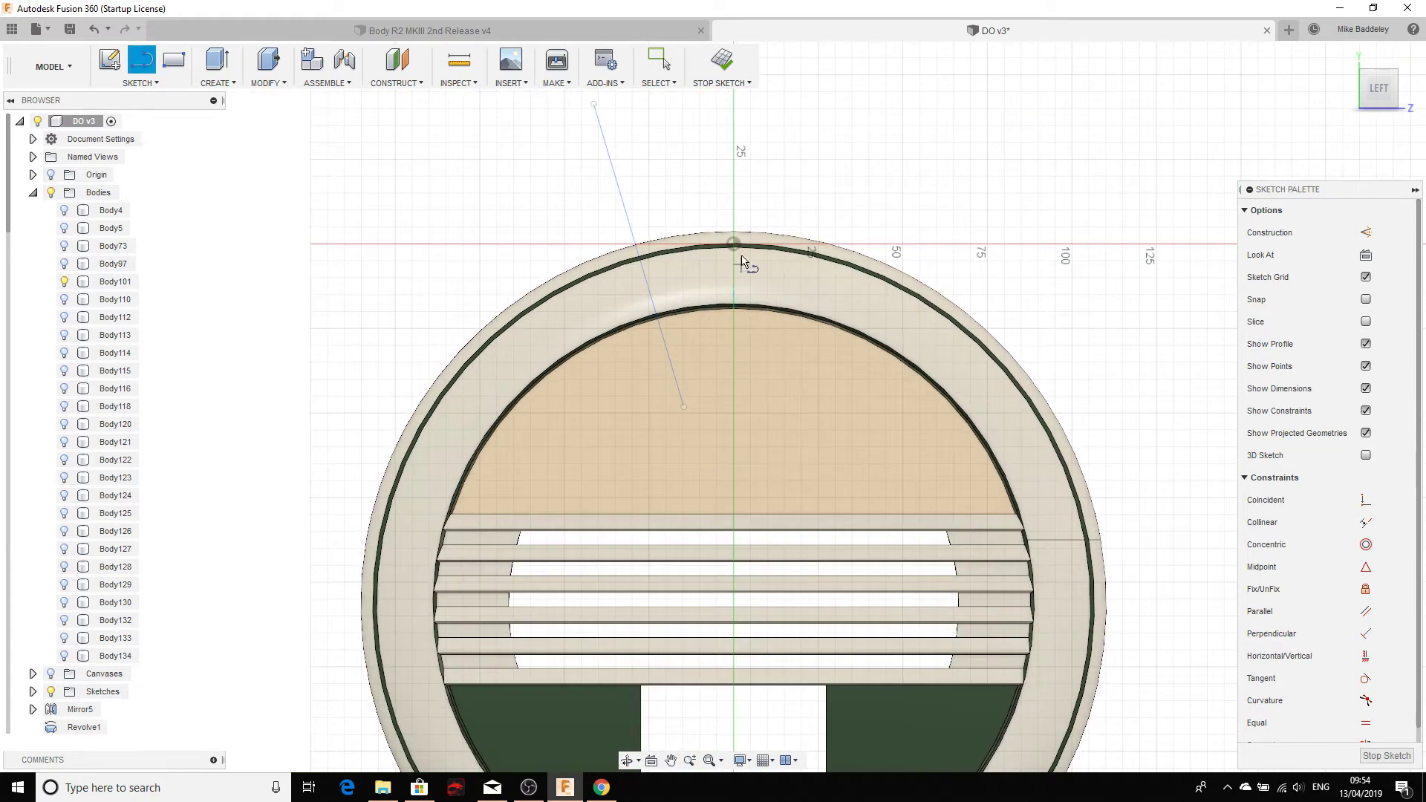
click(733, 163)
scroll(770, 514, down, 3)
middle_drag(767, 499, 717, 230)
scroll(717, 230, down, 1)
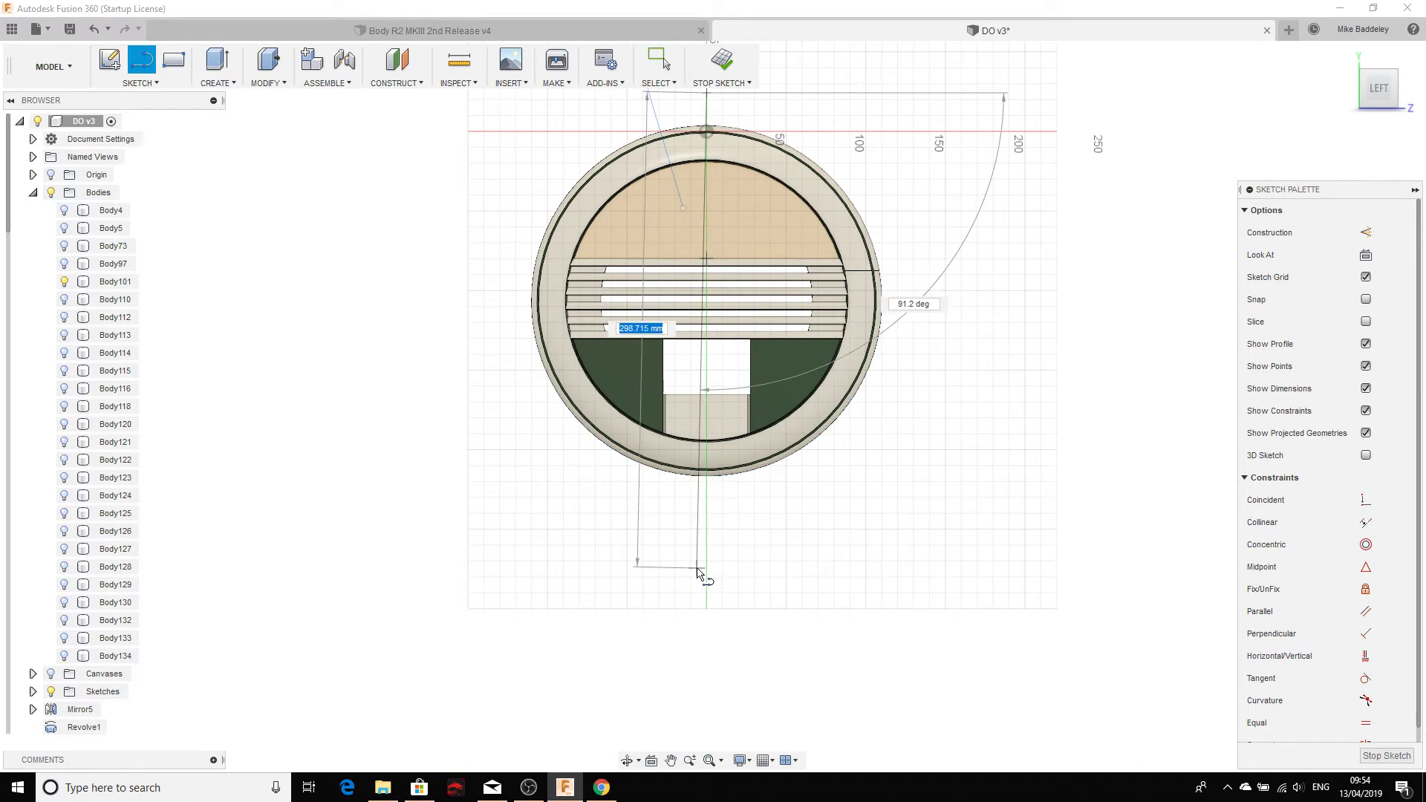
scroll(709, 197, up, 5)
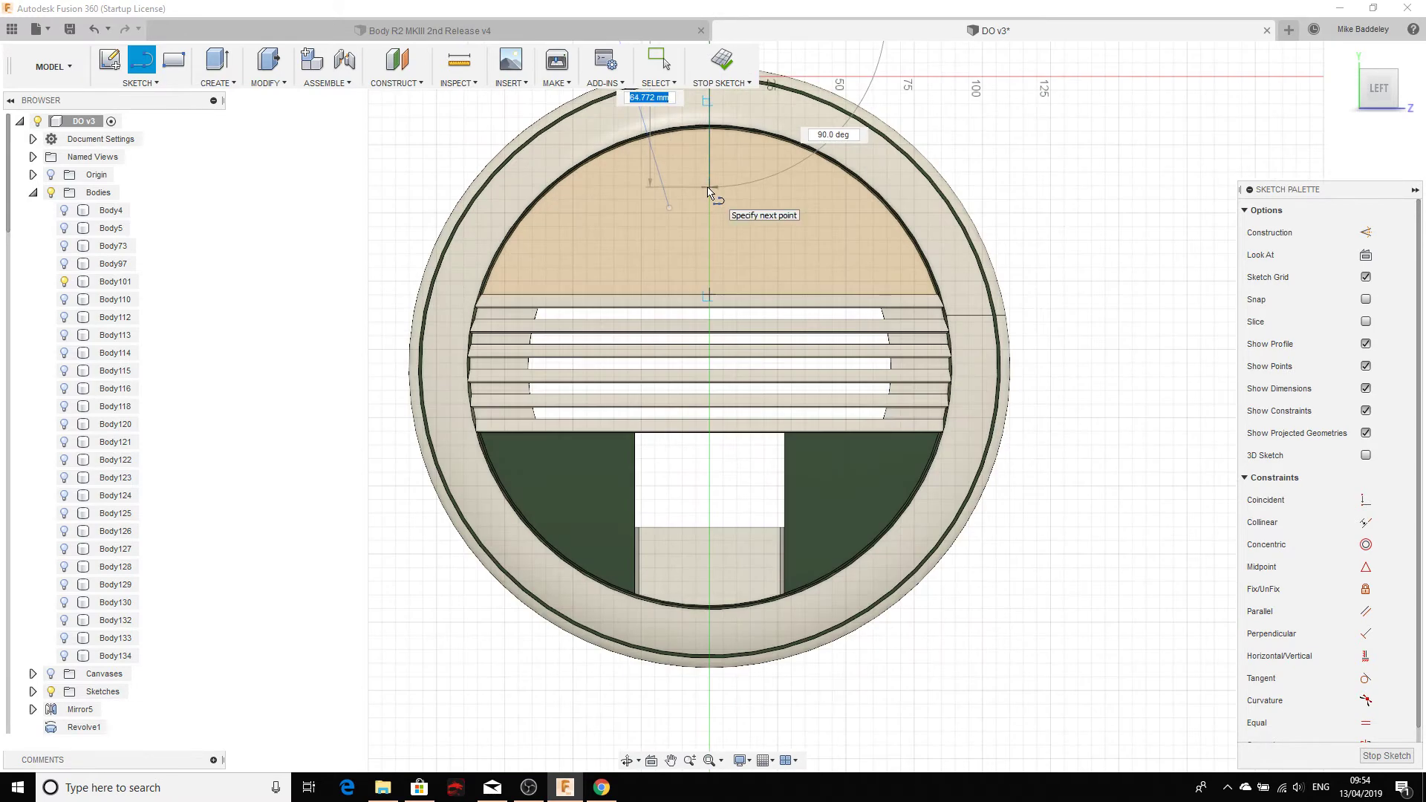
middle_drag(723, 217, 729, 358)
scroll(729, 269, up, 2)
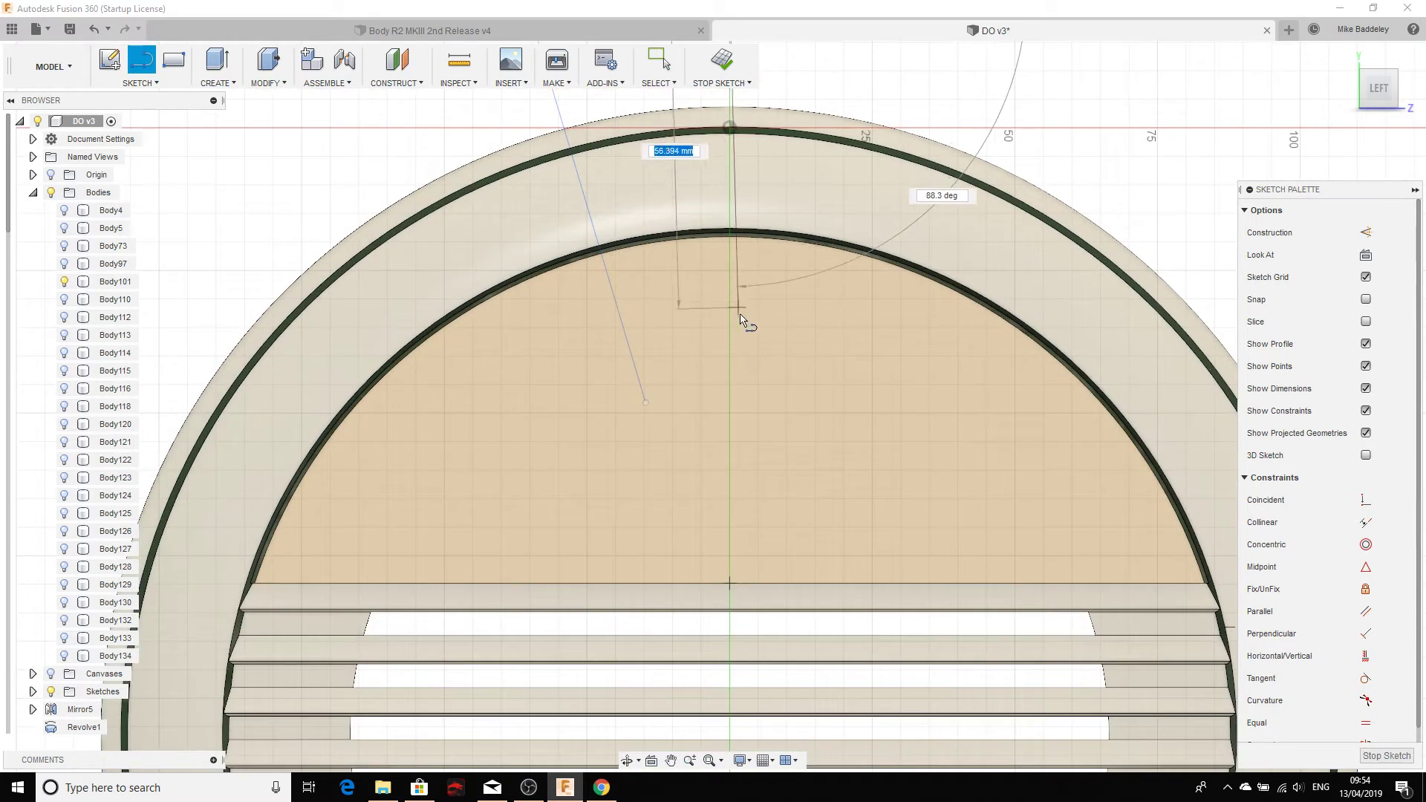
click(732, 383)
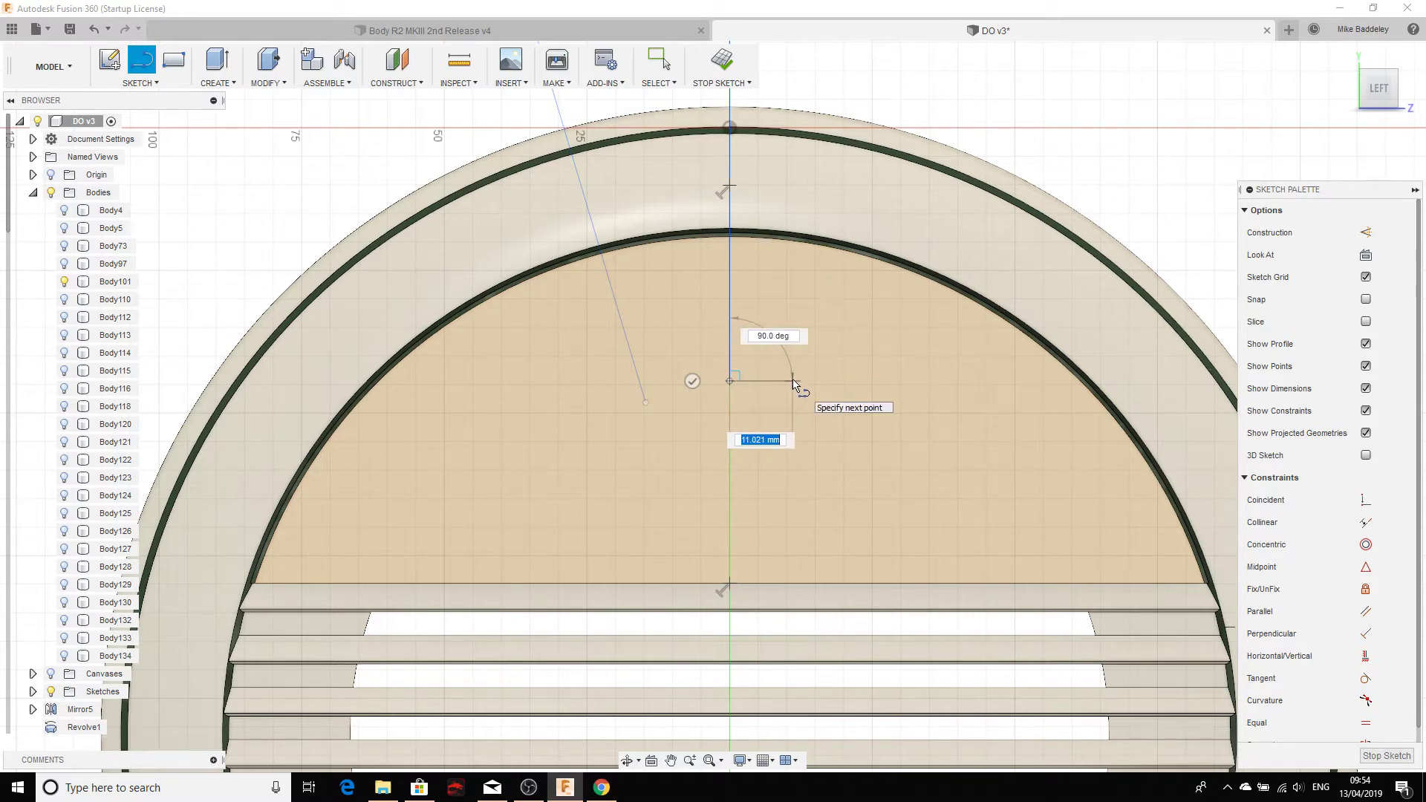
Step: Continue the outline with a 10 mm segment at 70° and an 18 mm vertical side
key(Tab)
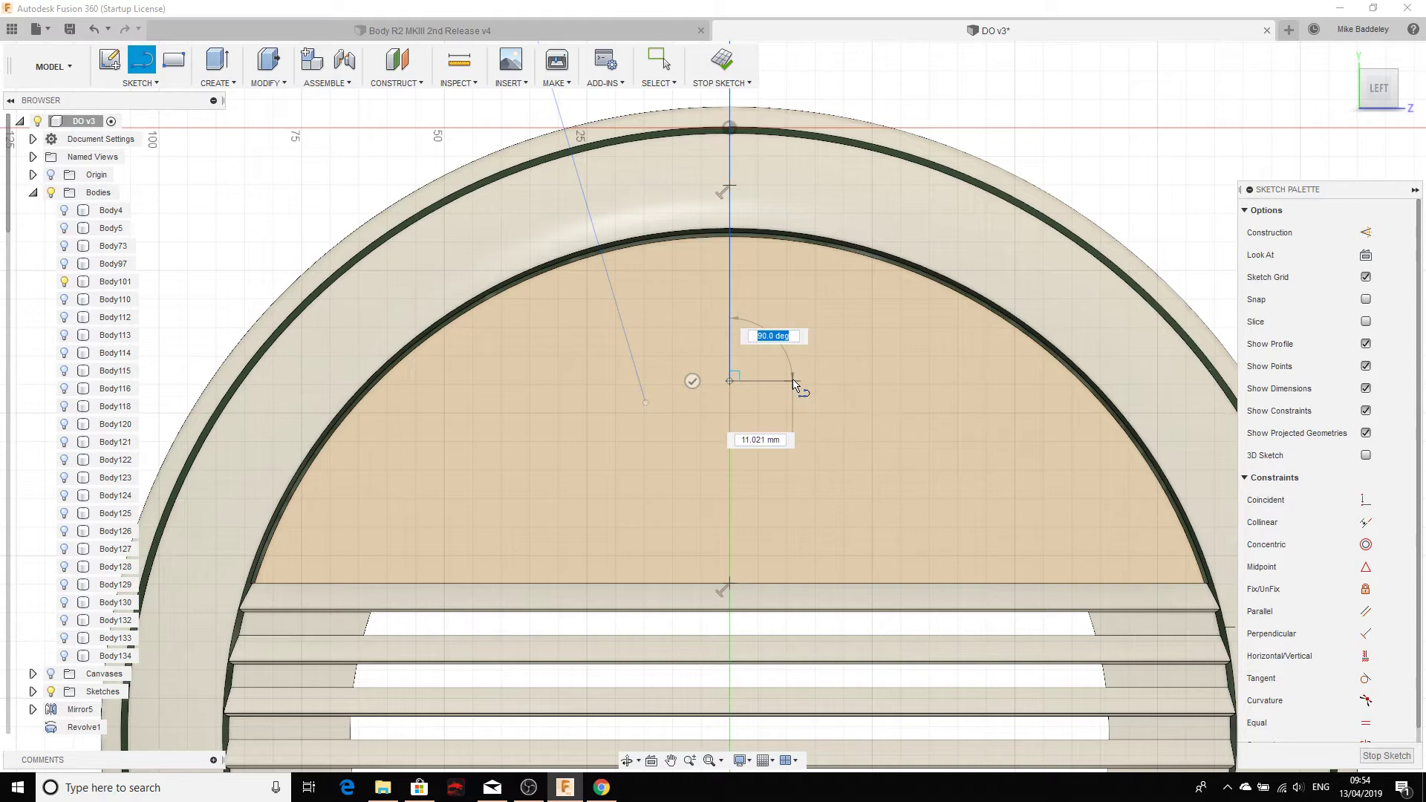
text(7)
key(Tab)
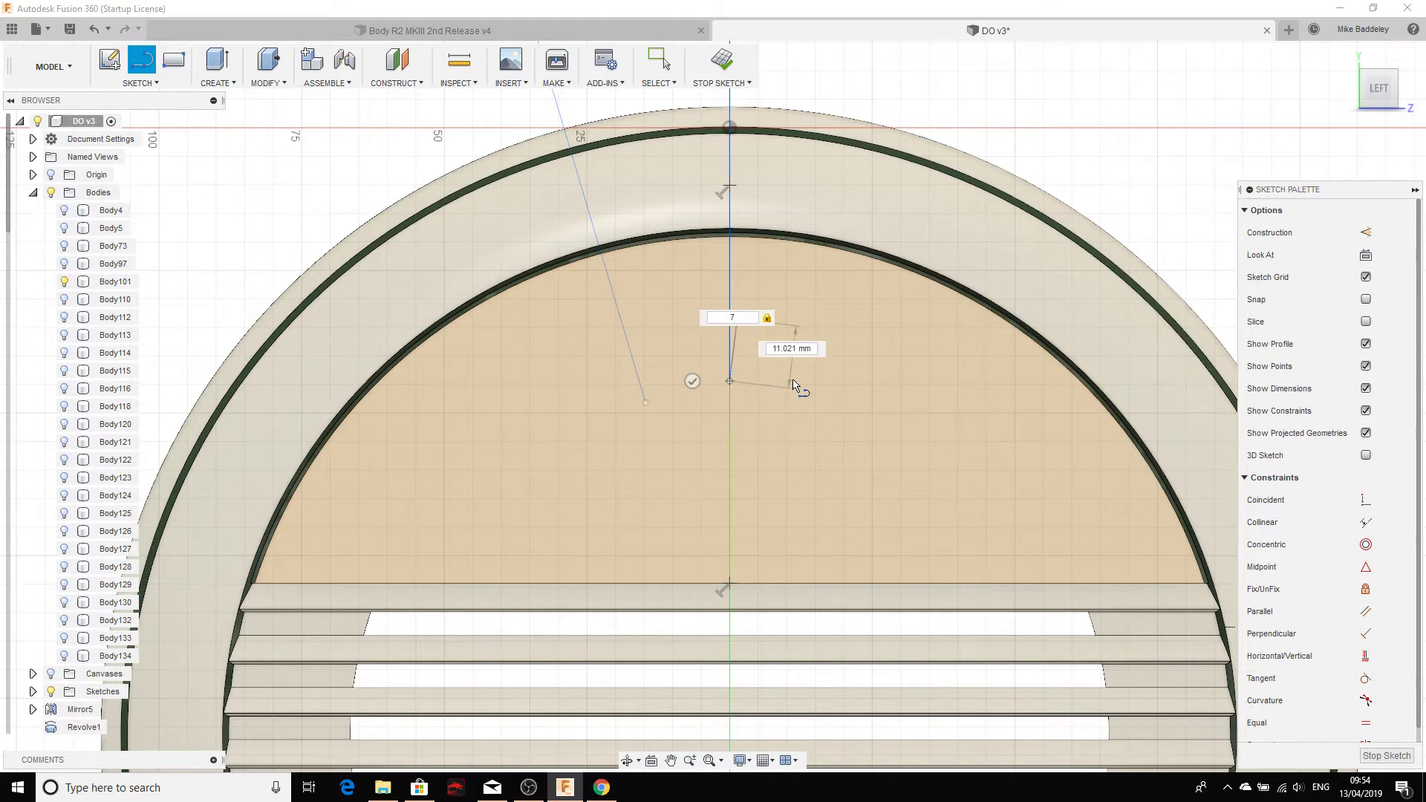
key(Tab)
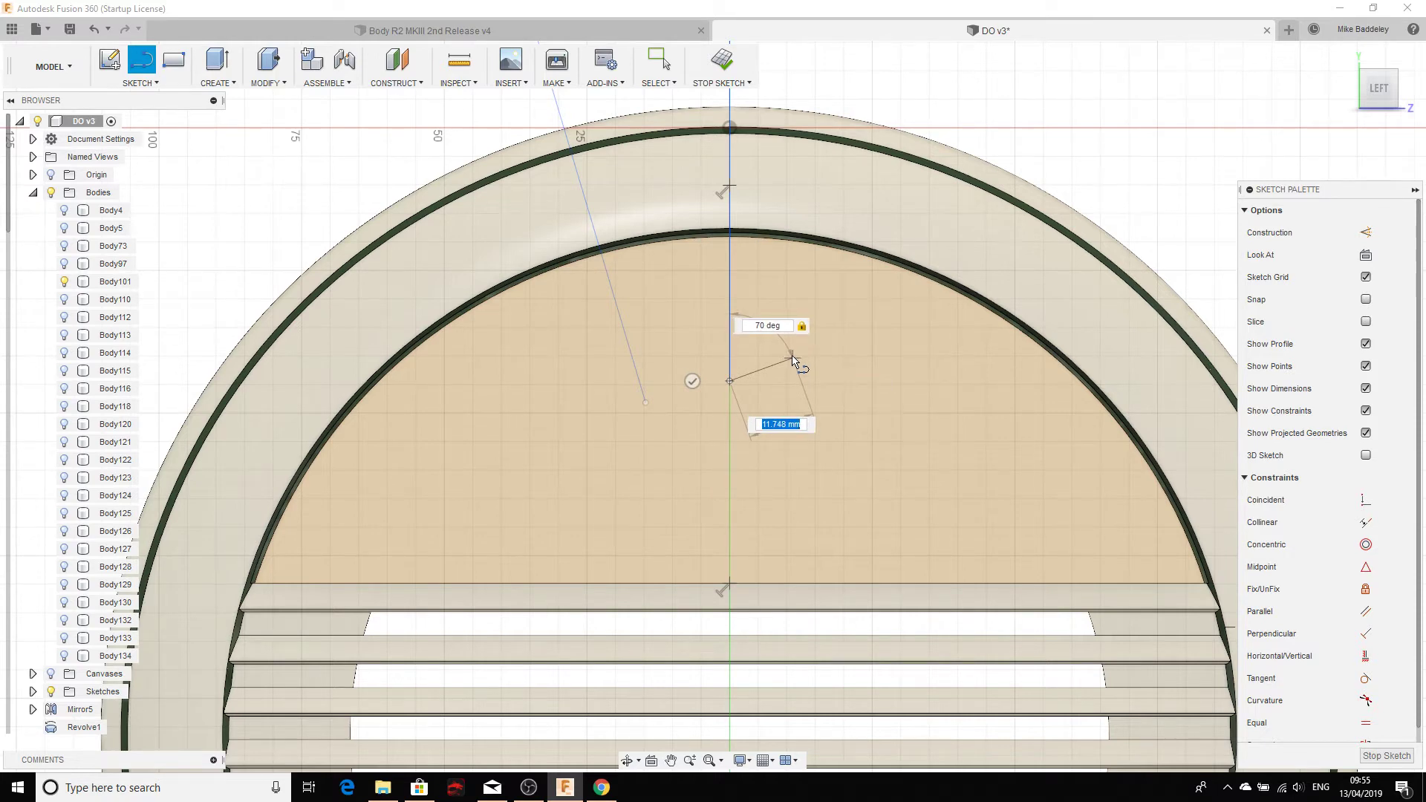
text(0)
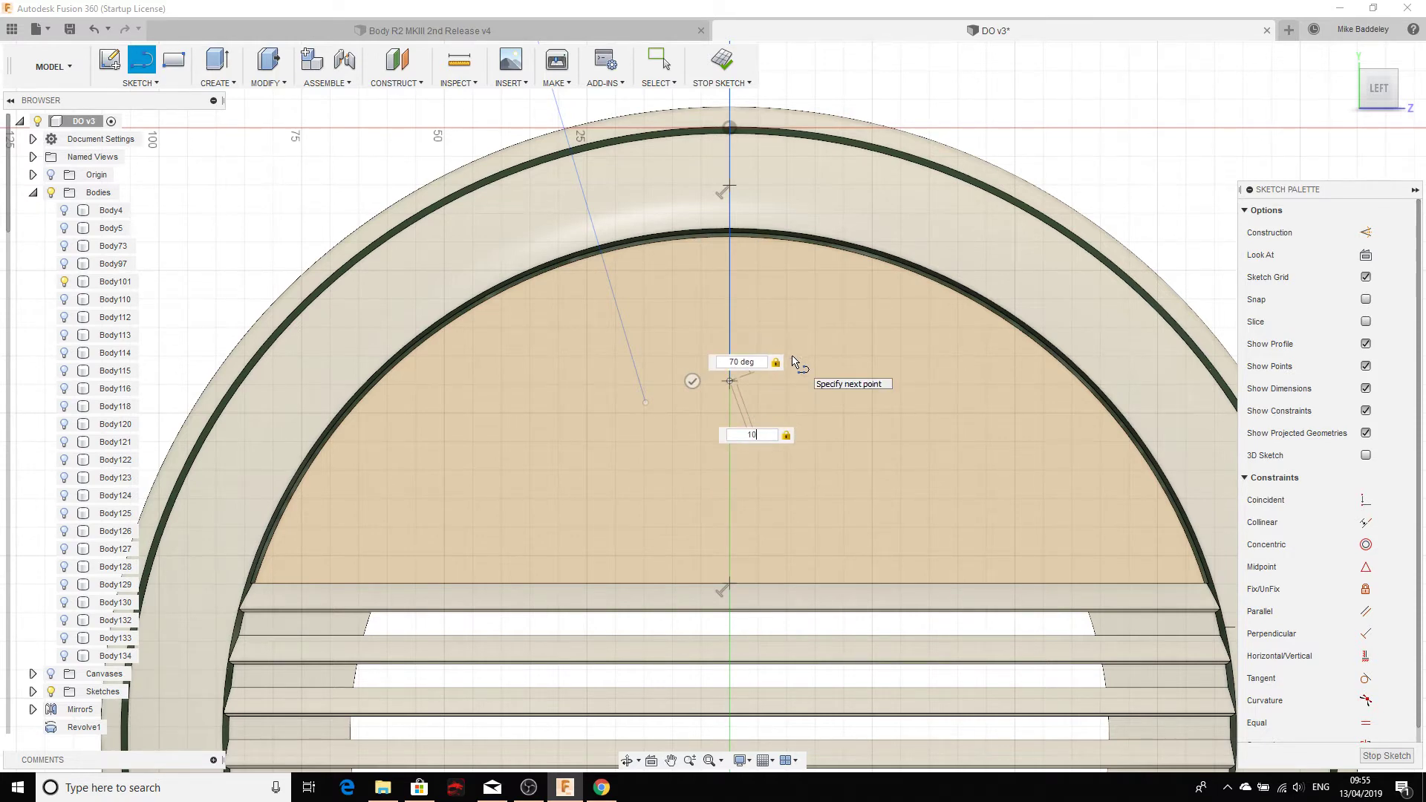
key(Tab)
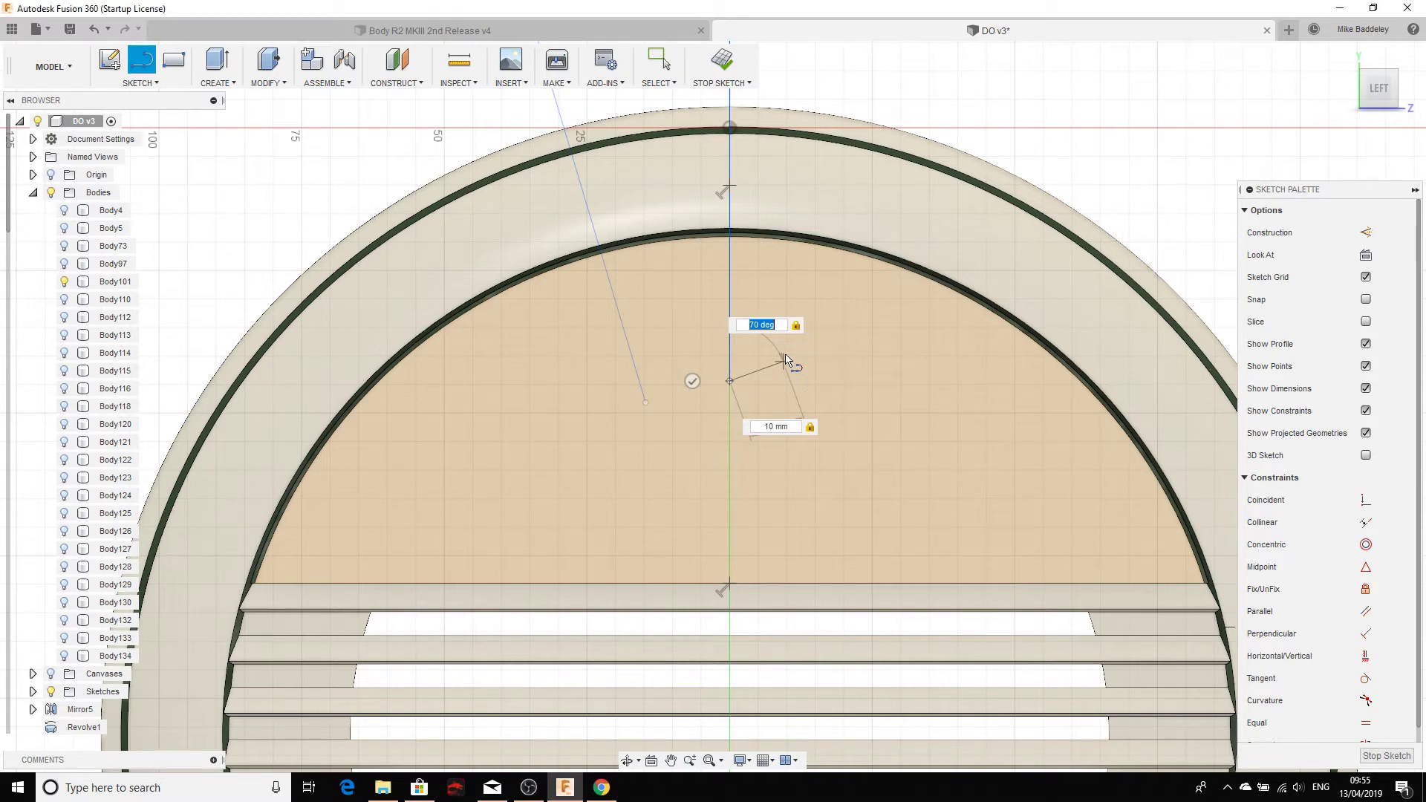
key(Return)
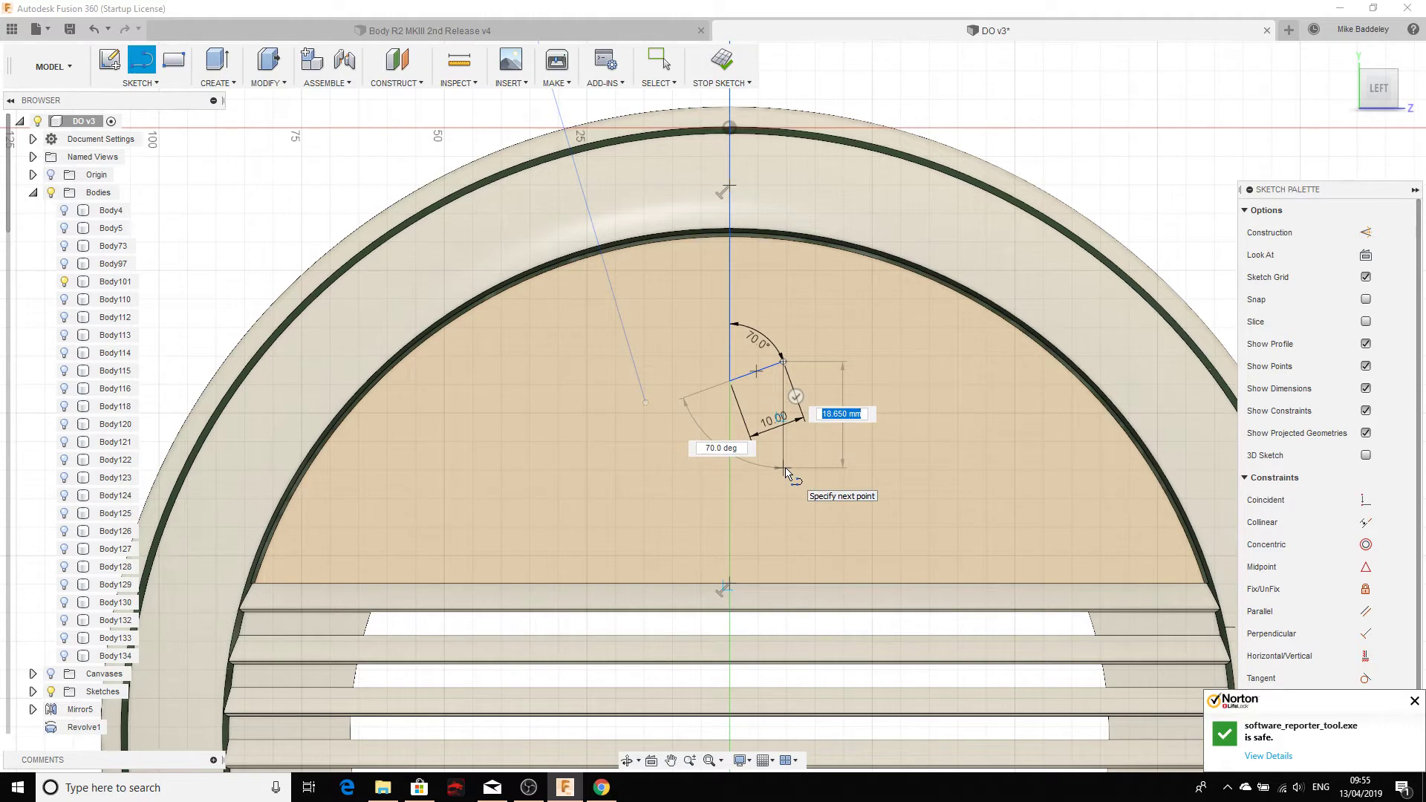
text(8)
key(Tab)
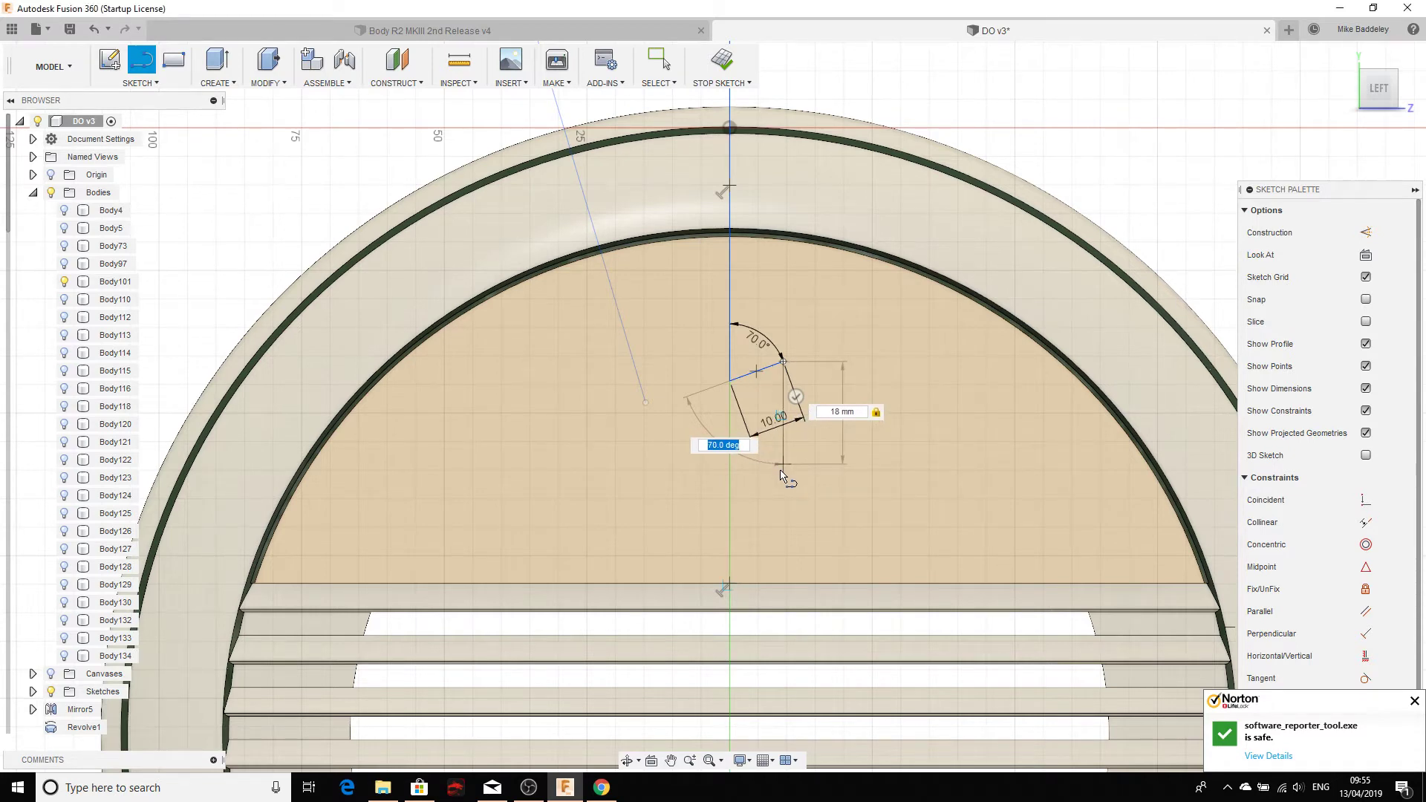
click(782, 477)
scroll(745, 463, up, 3)
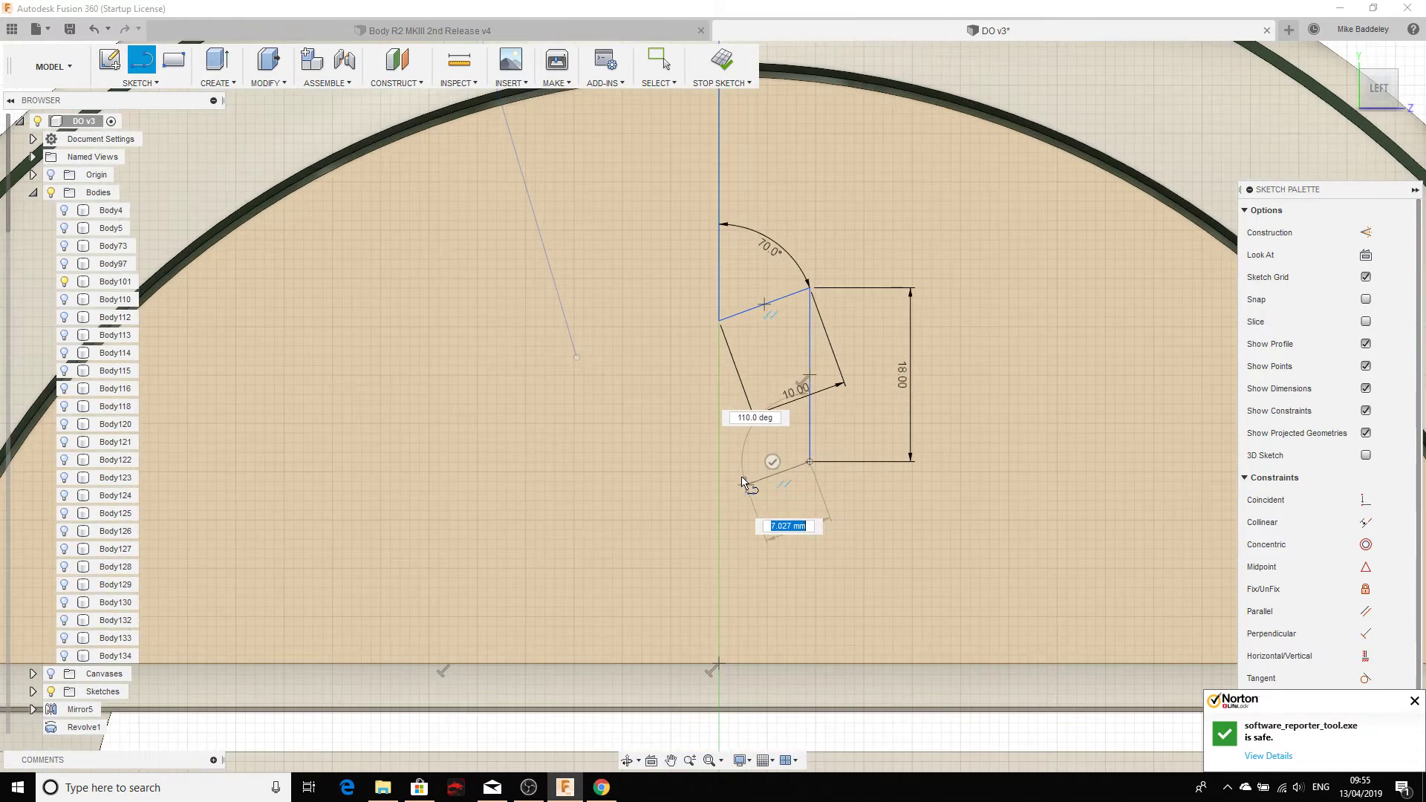
Step: Close the notch with a 70° side ending on the centre axis
scroll(728, 494, up, 1)
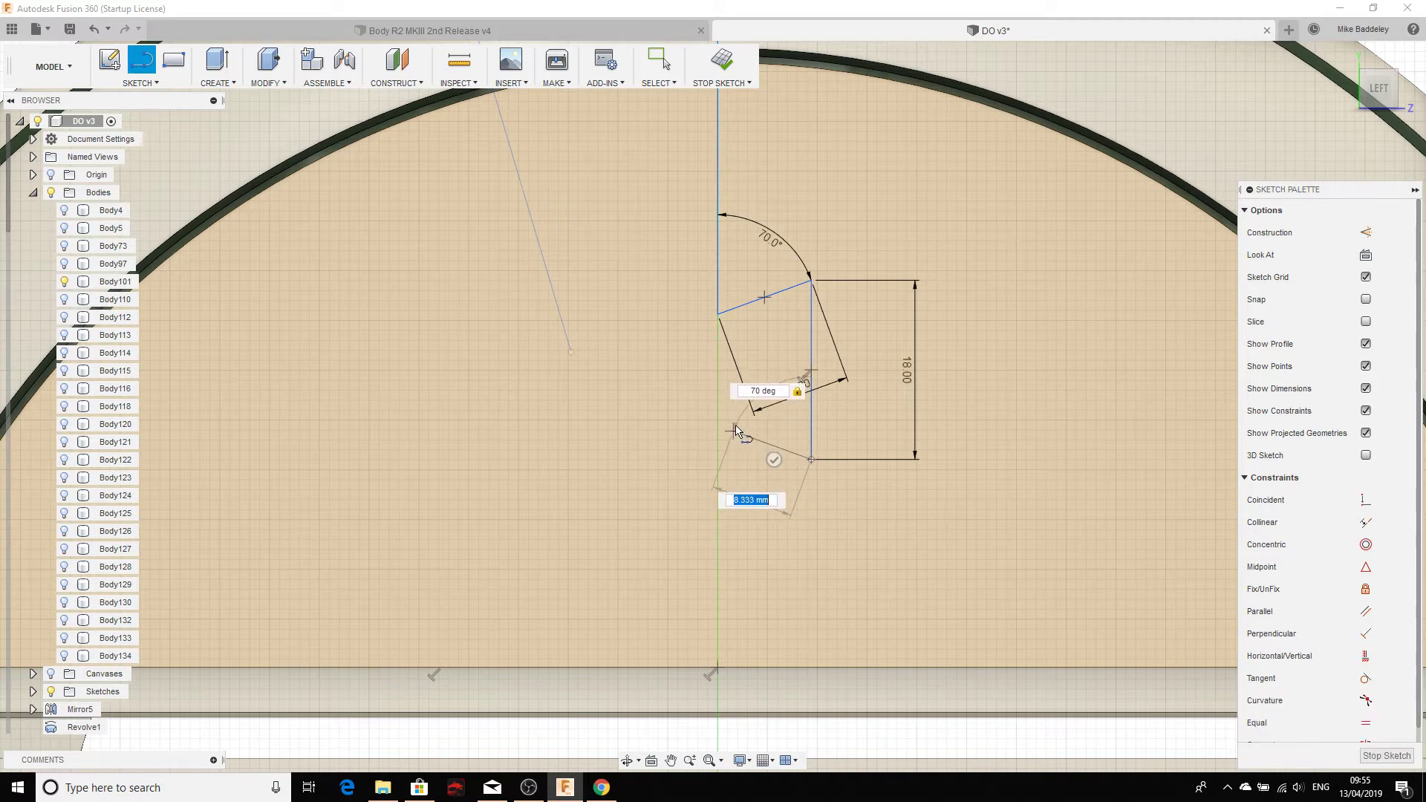
click(717, 428)
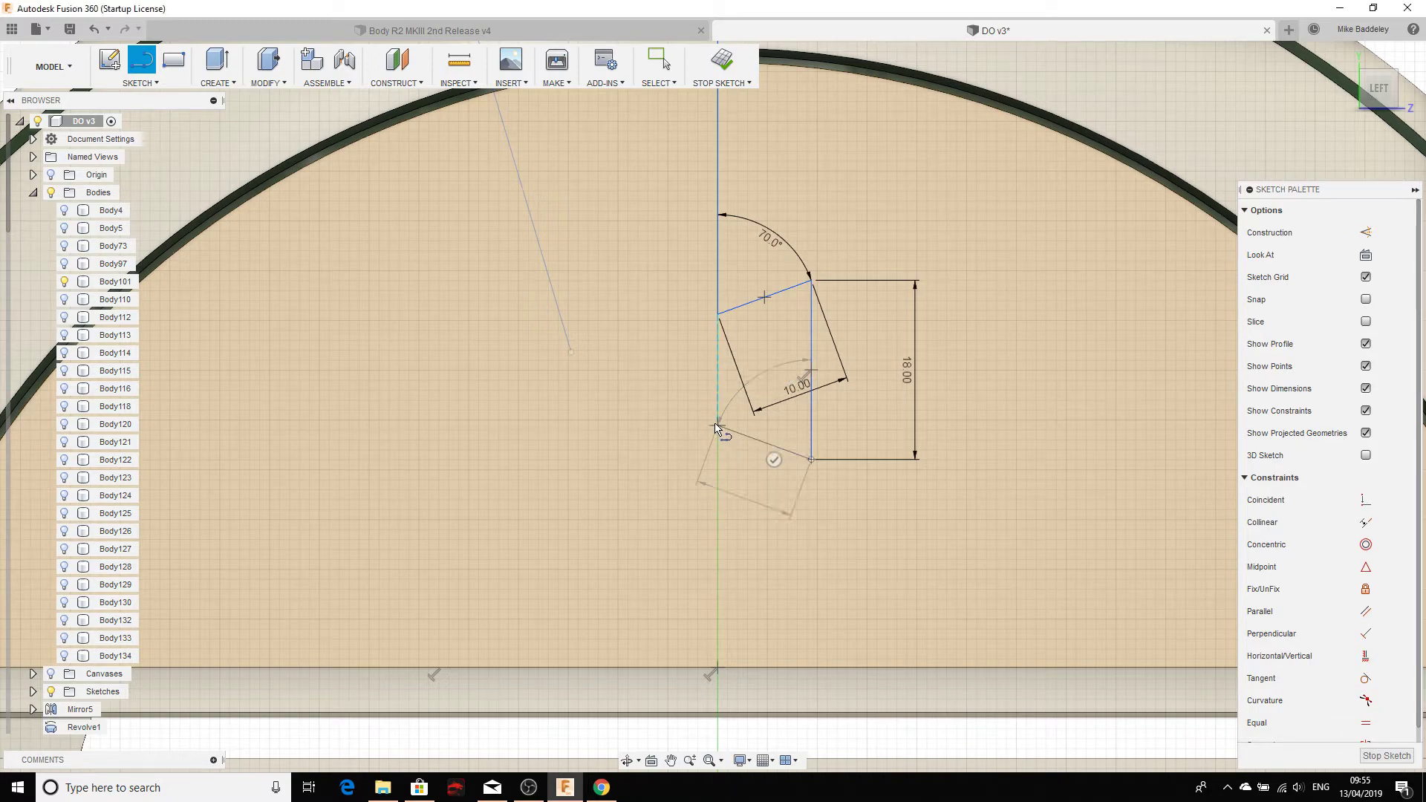
scroll(722, 516, down, 3)
scroll(722, 519, down, 3)
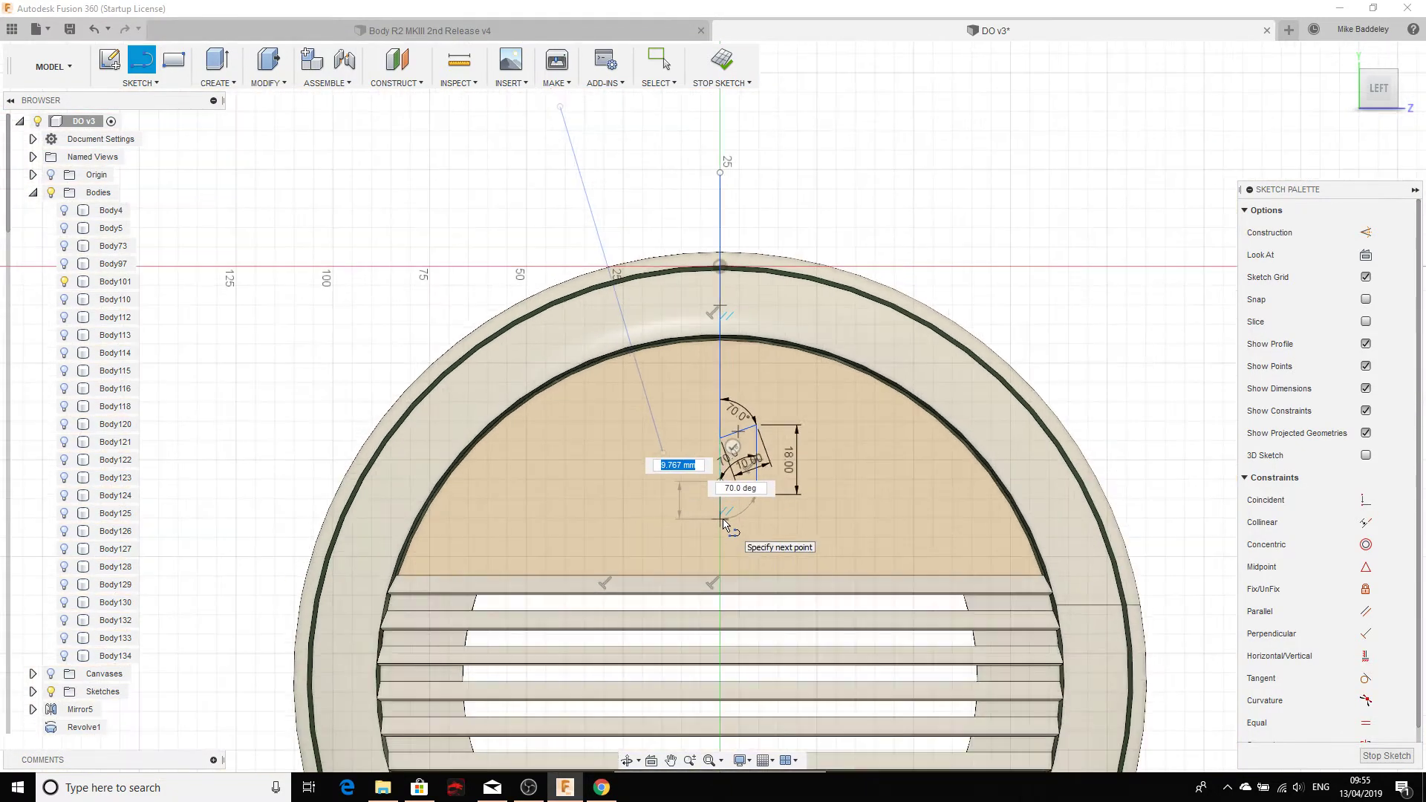
middle_drag(608, 547, 571, 260)
scroll(577, 273, down, 3)
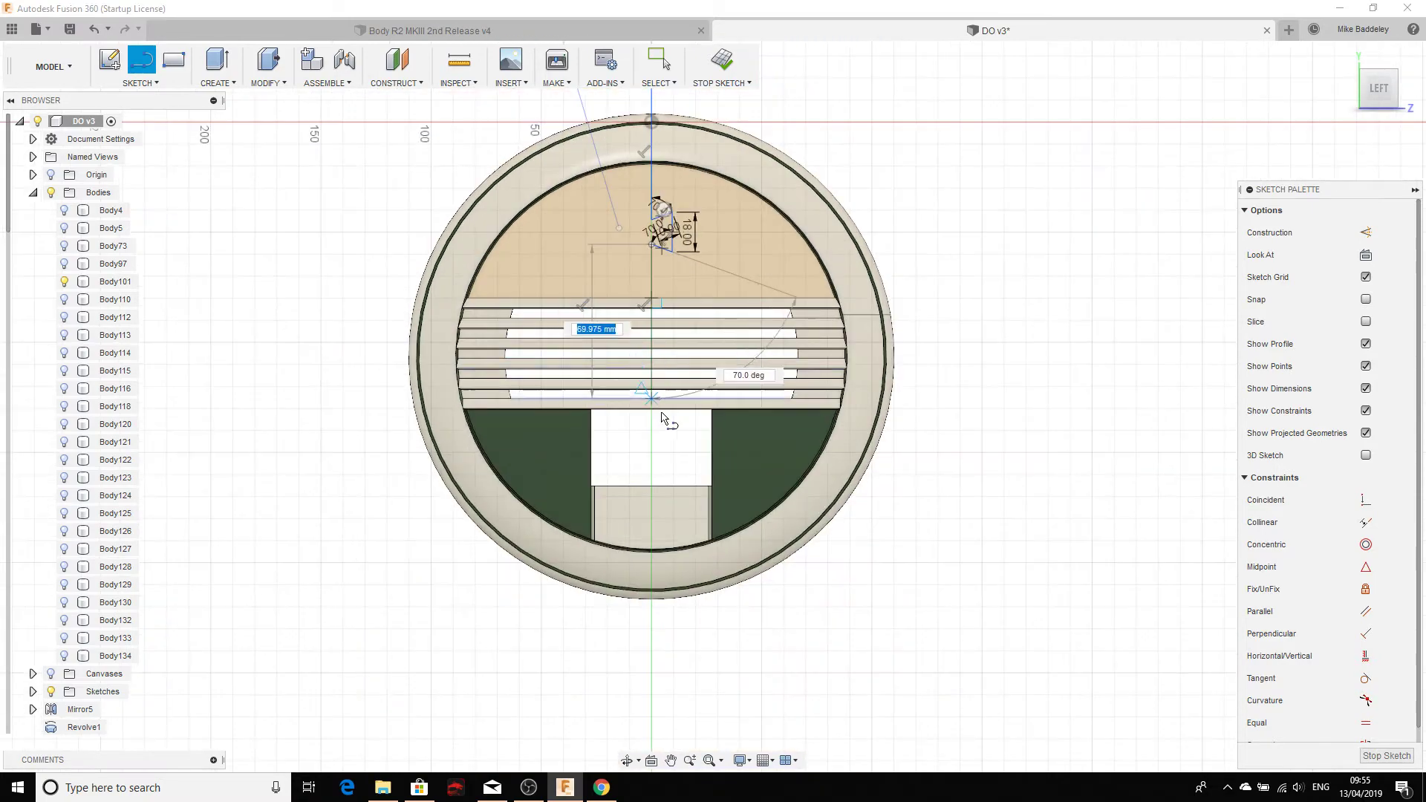
Step: Extend the split line below the part's bottom edge and stop drawing lines
click(651, 628)
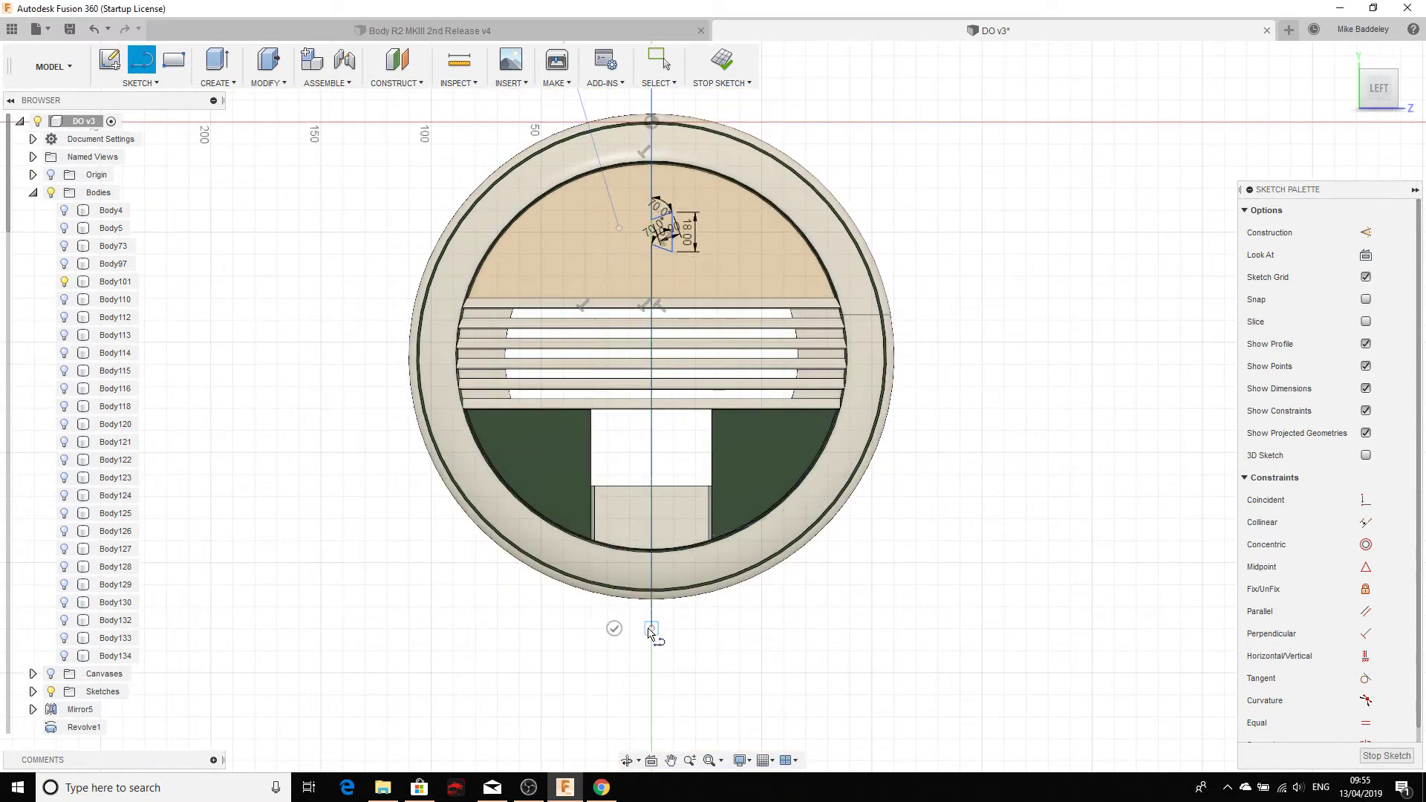
key(Escape)
scroll(641, 234, up, 5)
scroll(635, 398, down, 2)
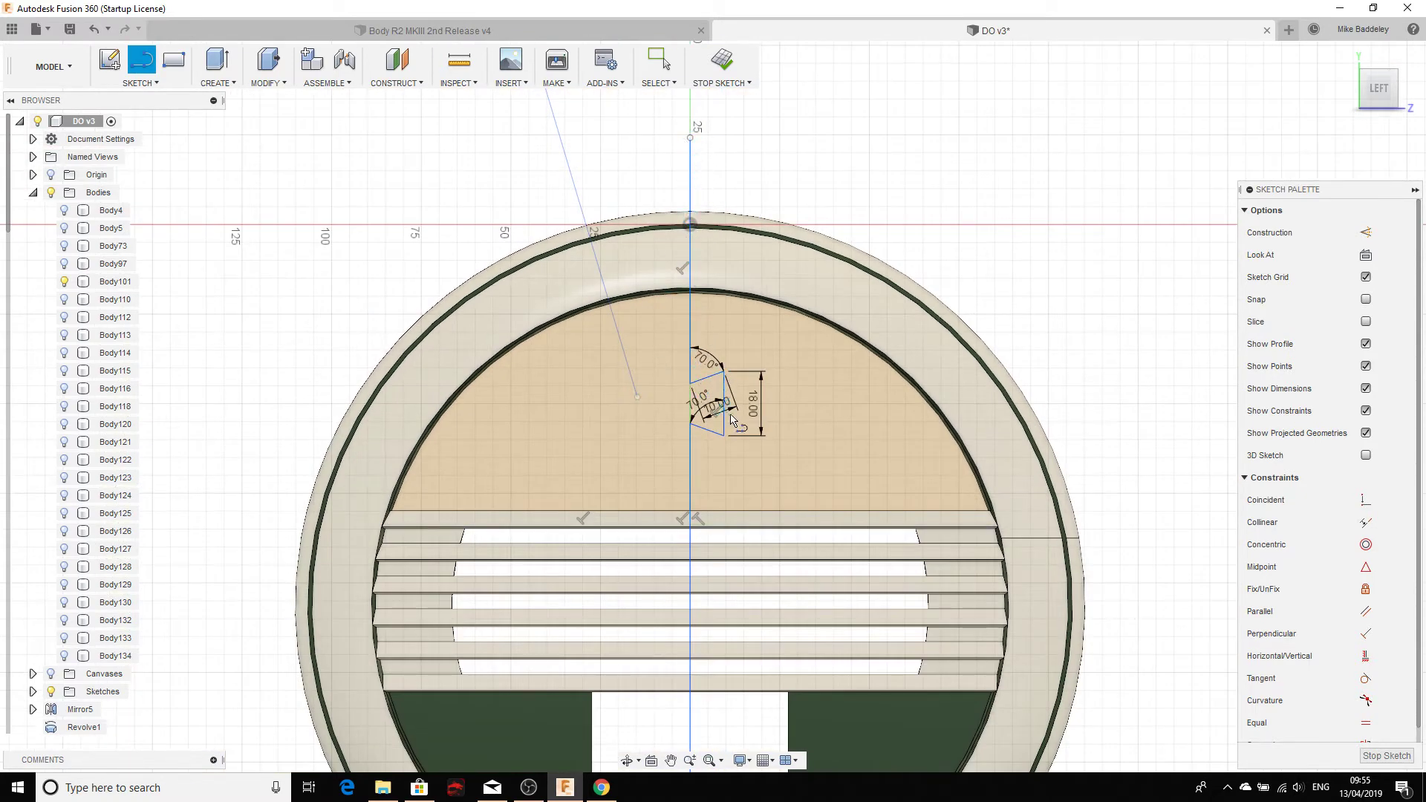
scroll(722, 224, down, 2)
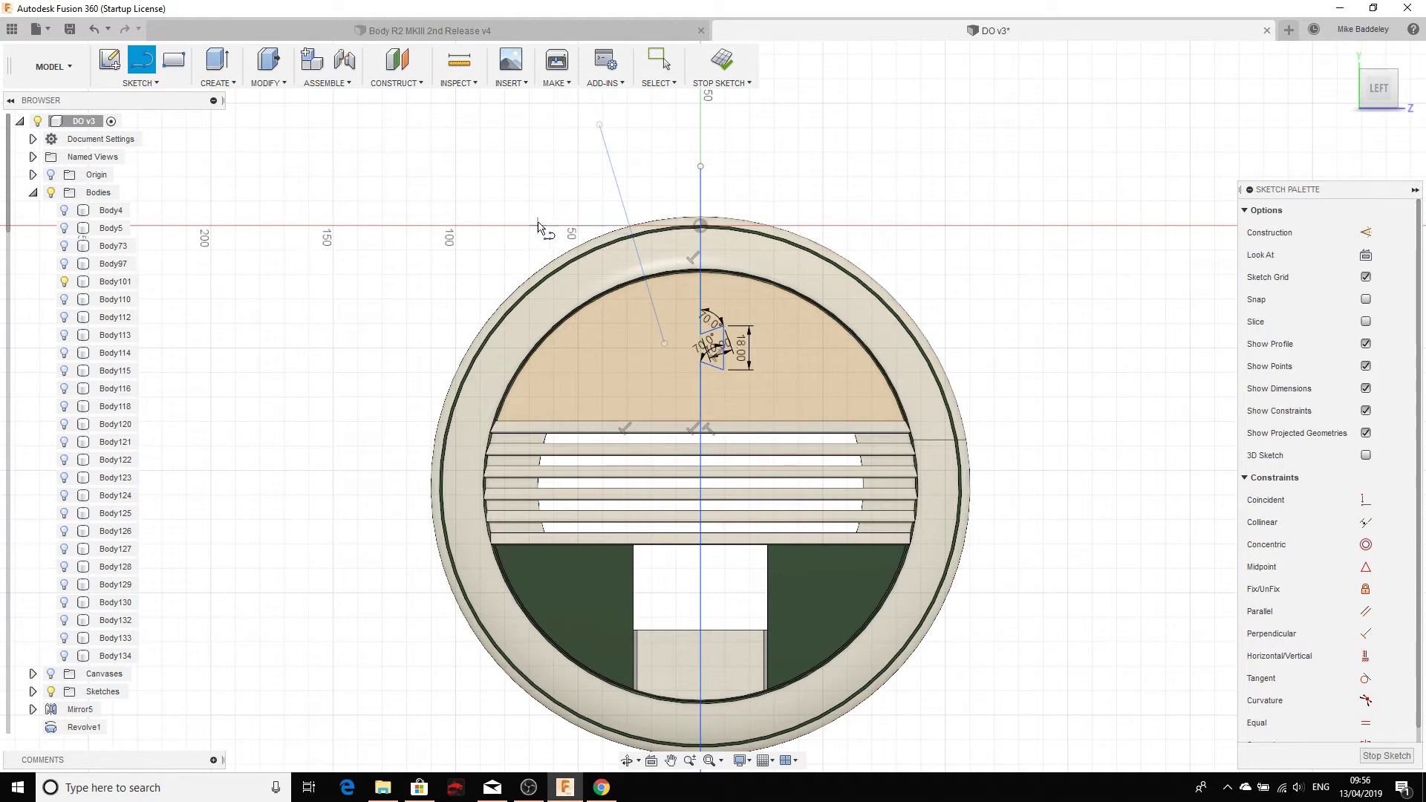
key(Escape)
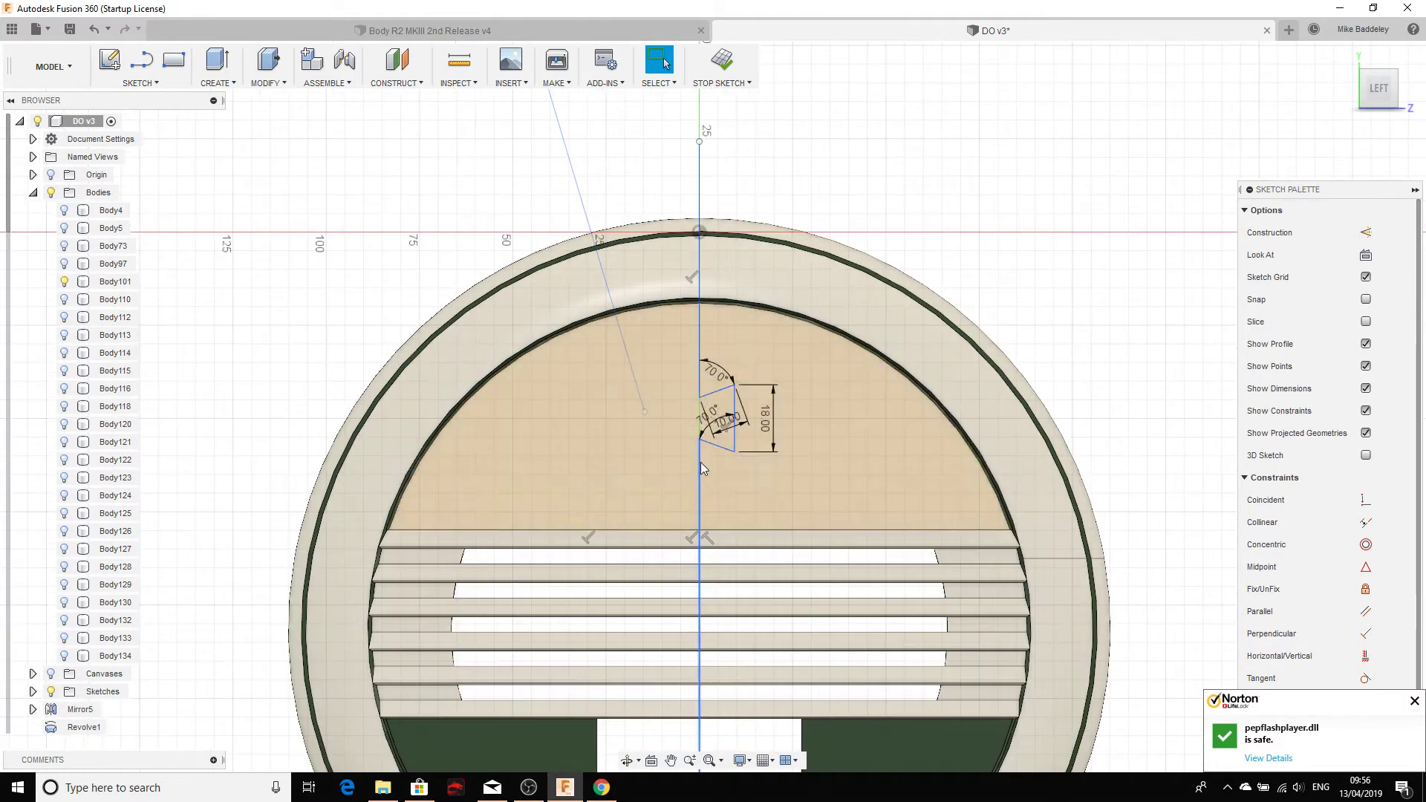
scroll(709, 364, up, 3)
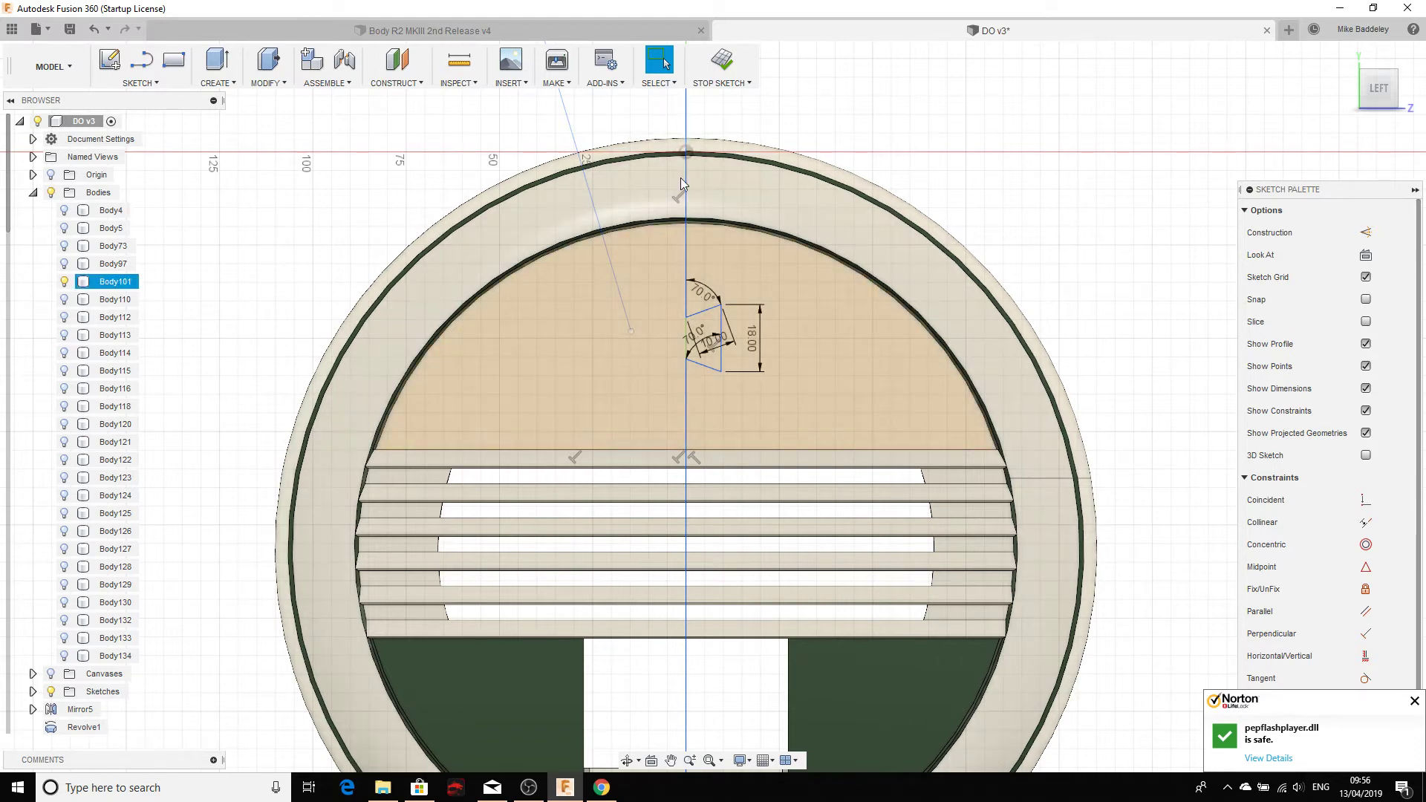
scroll(684, 394, down, 1)
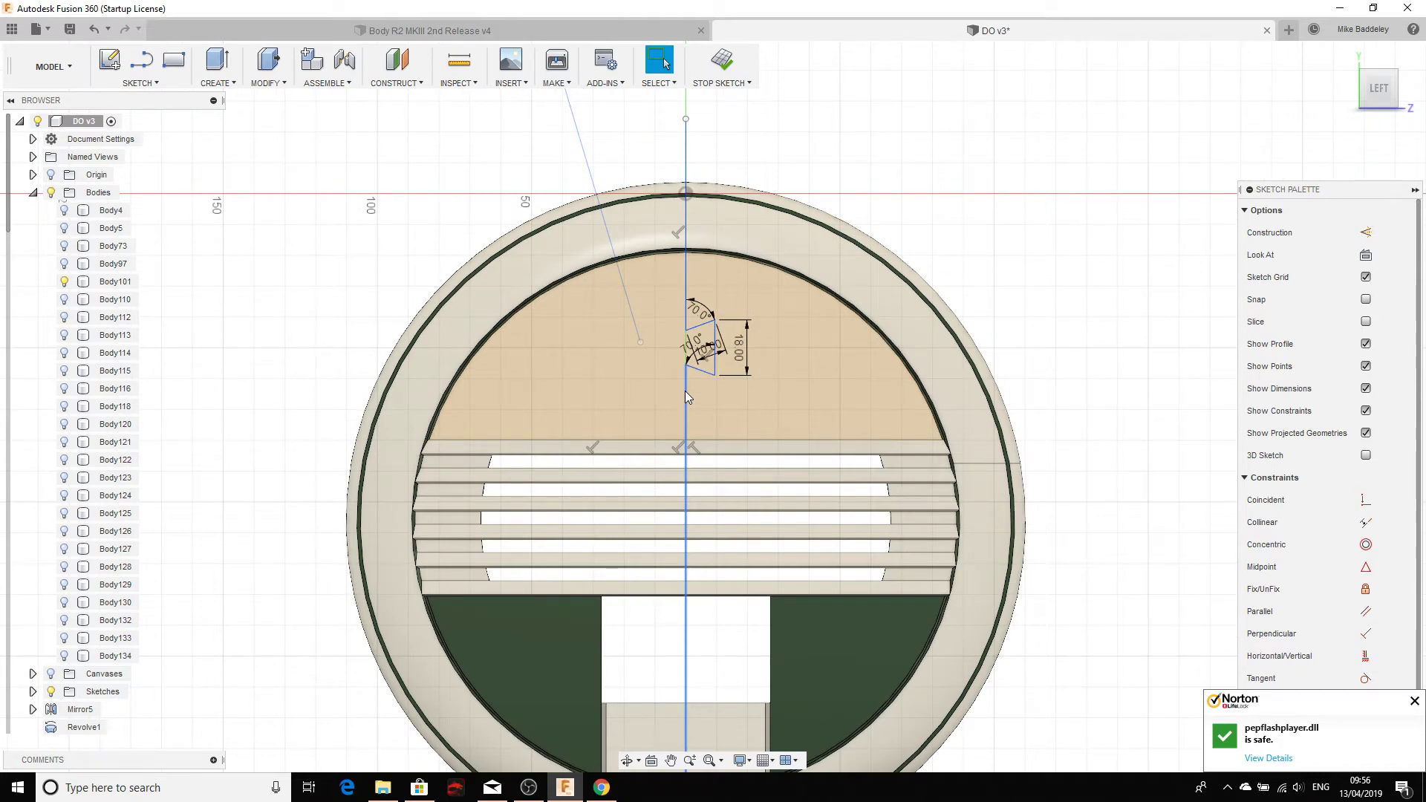
scroll(684, 328, up, 6)
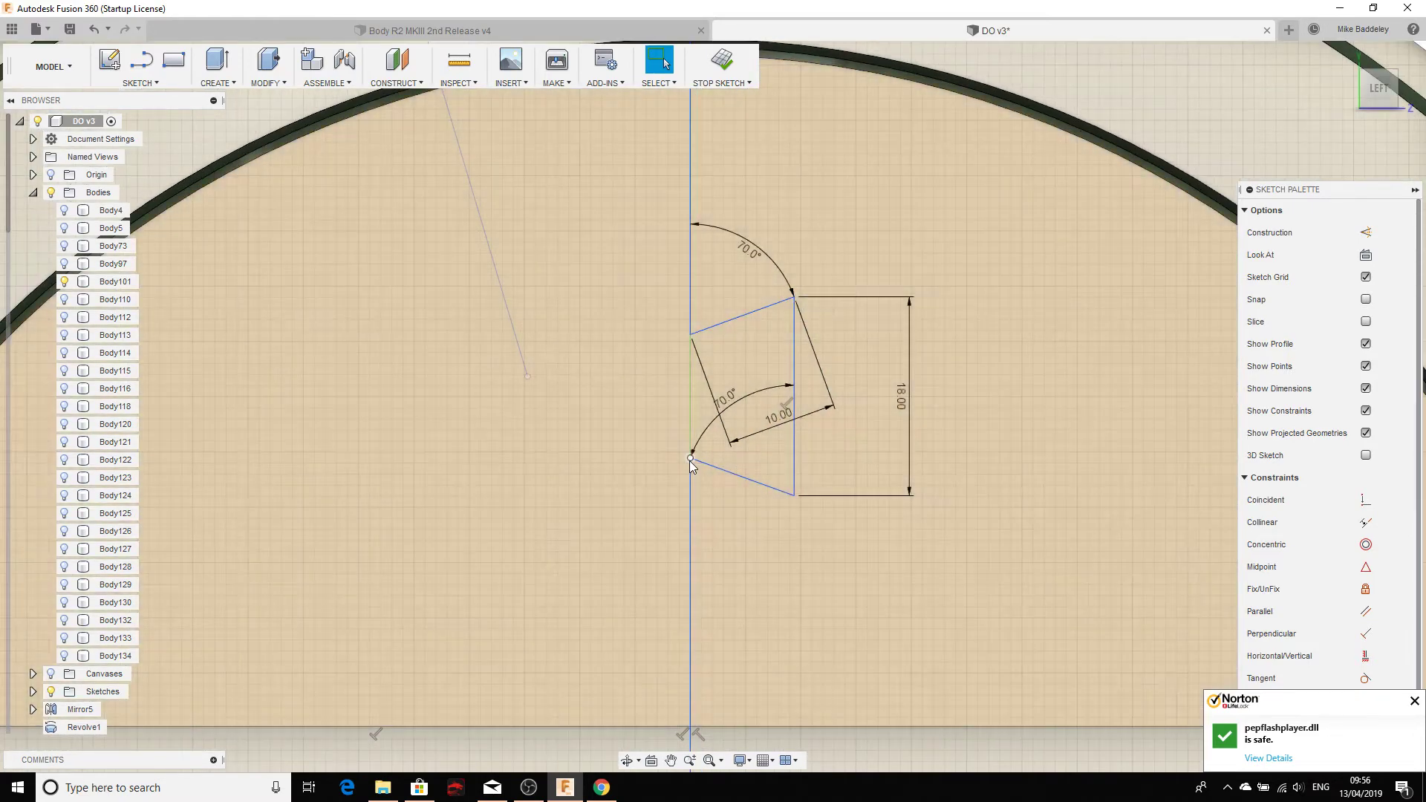
scroll(719, 467, down, 5)
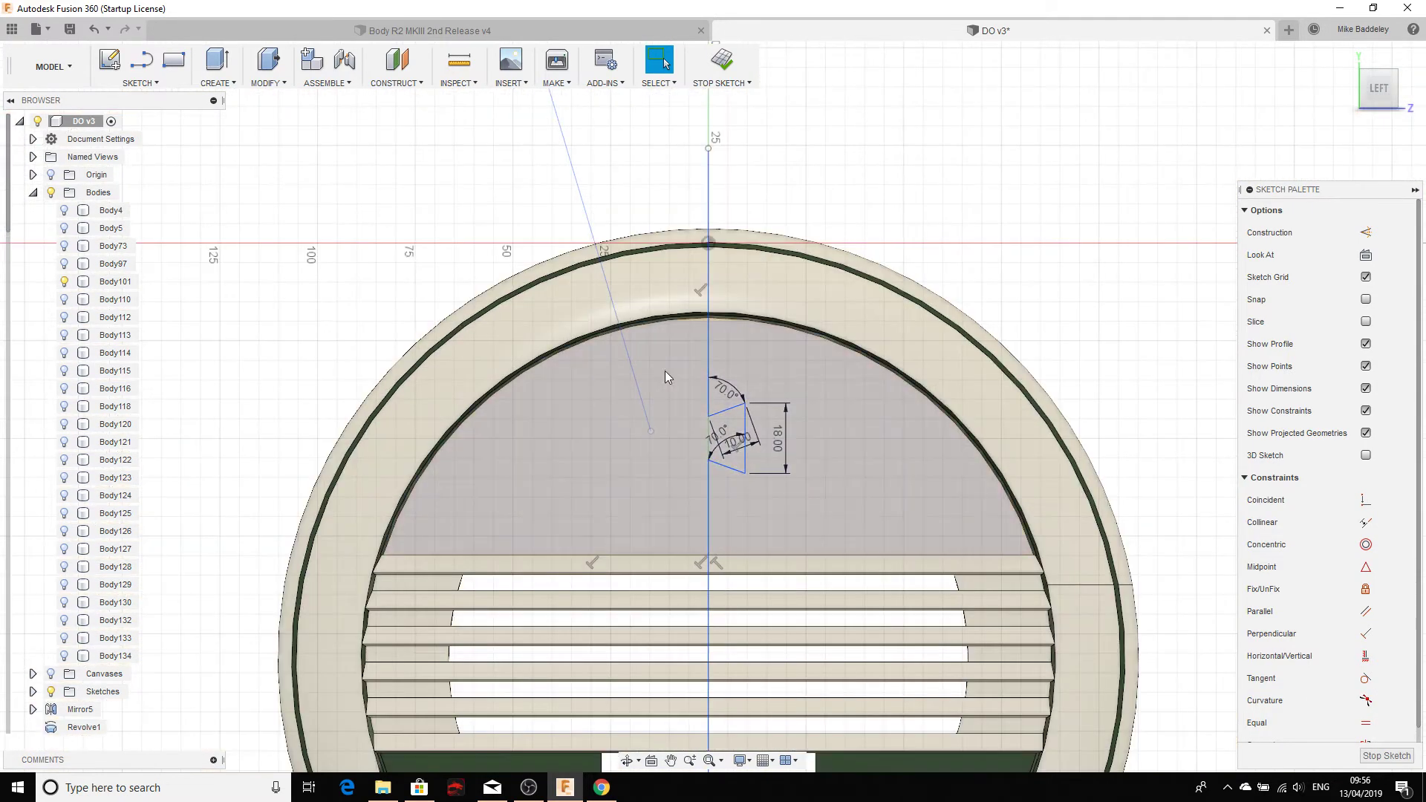
middle_drag(646, 220, 654, 168)
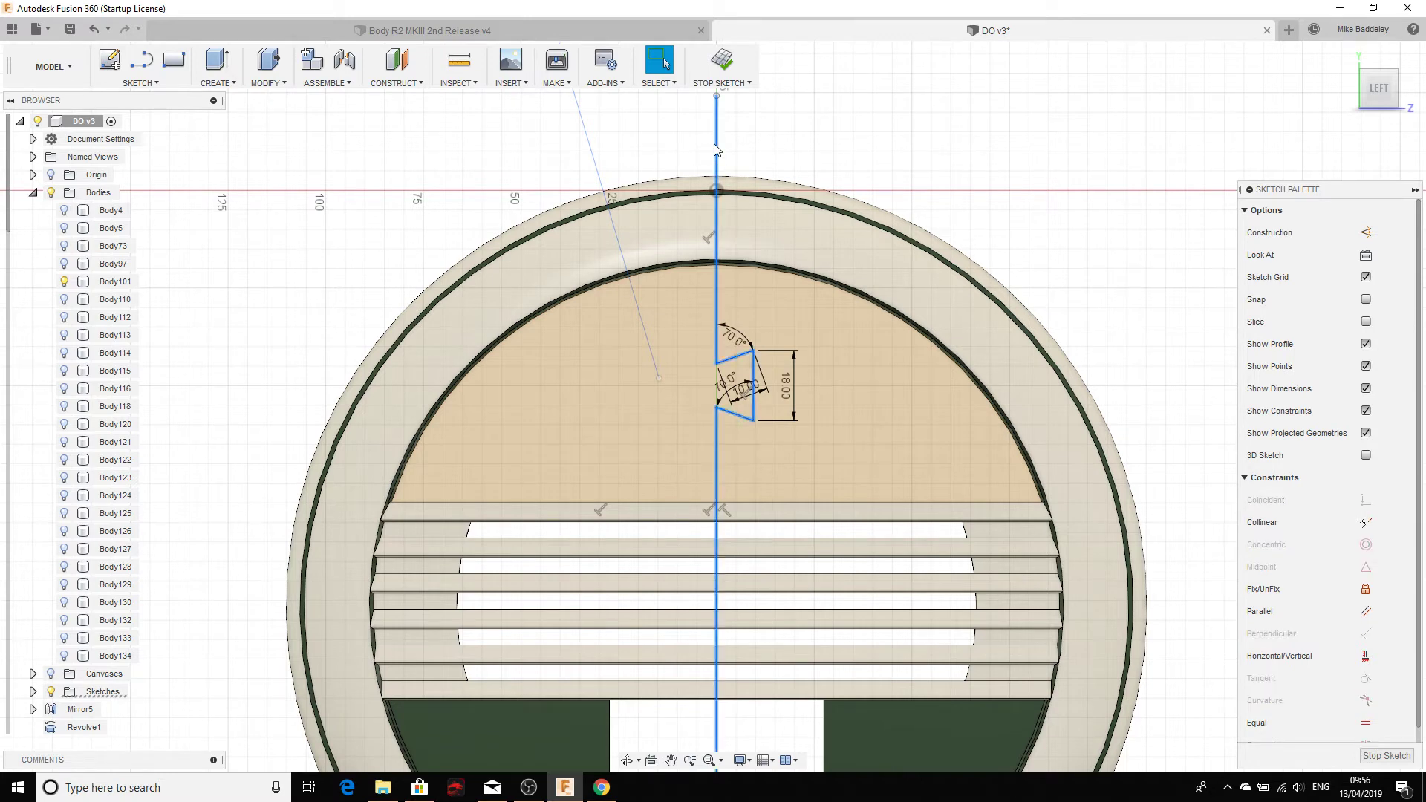
scroll(600, 553, down, 4)
mouse_move(600, 552)
middle_down()
mouse_move(635, 376)
mouse_move(651, 417)
middle_up()
Step: Offset the five dovetail split-line curves by 0.2 mm
click(153, 84)
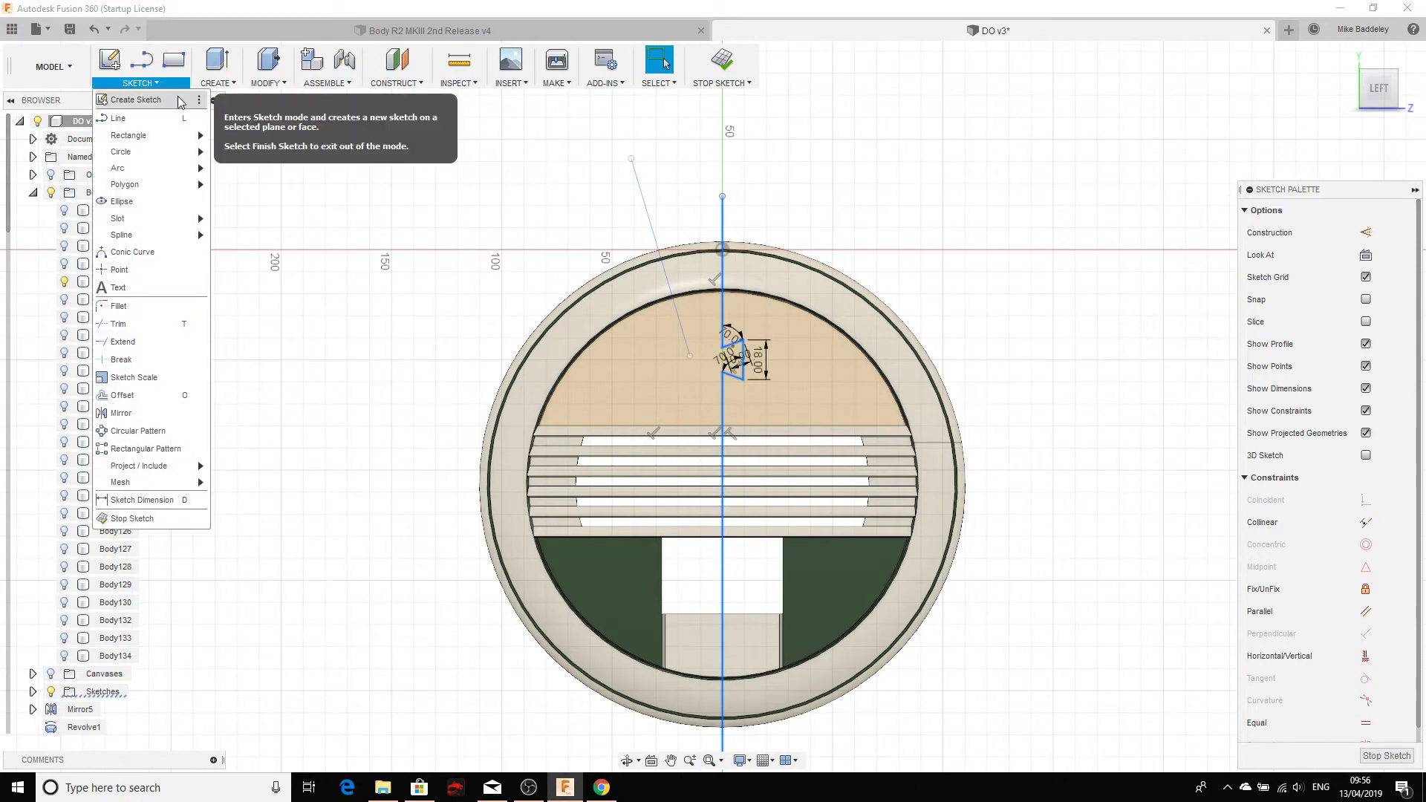
click(155, 396)
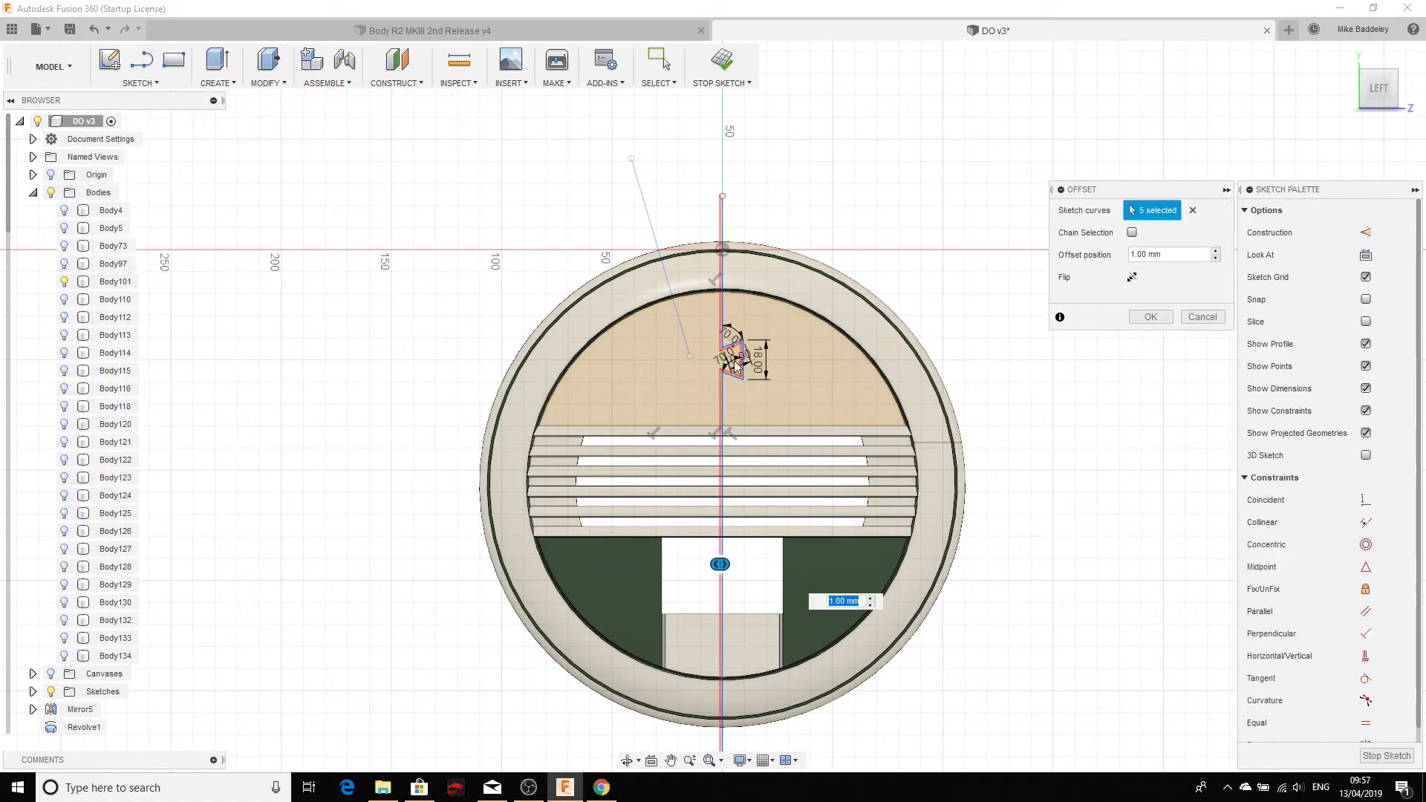
scroll(689, 439, up, 10)
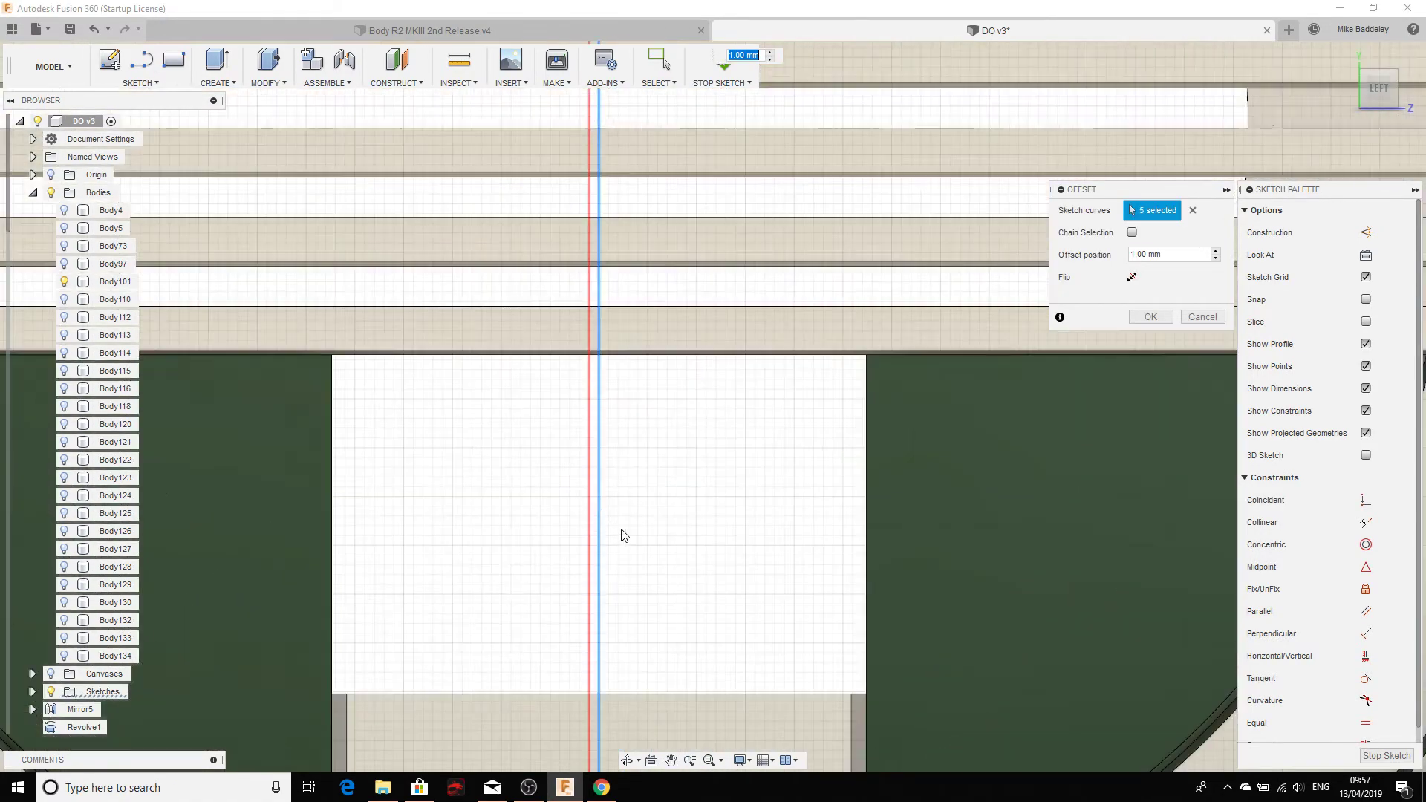
scroll(573, 456, down, 5)
scroll(580, 452, up, 4)
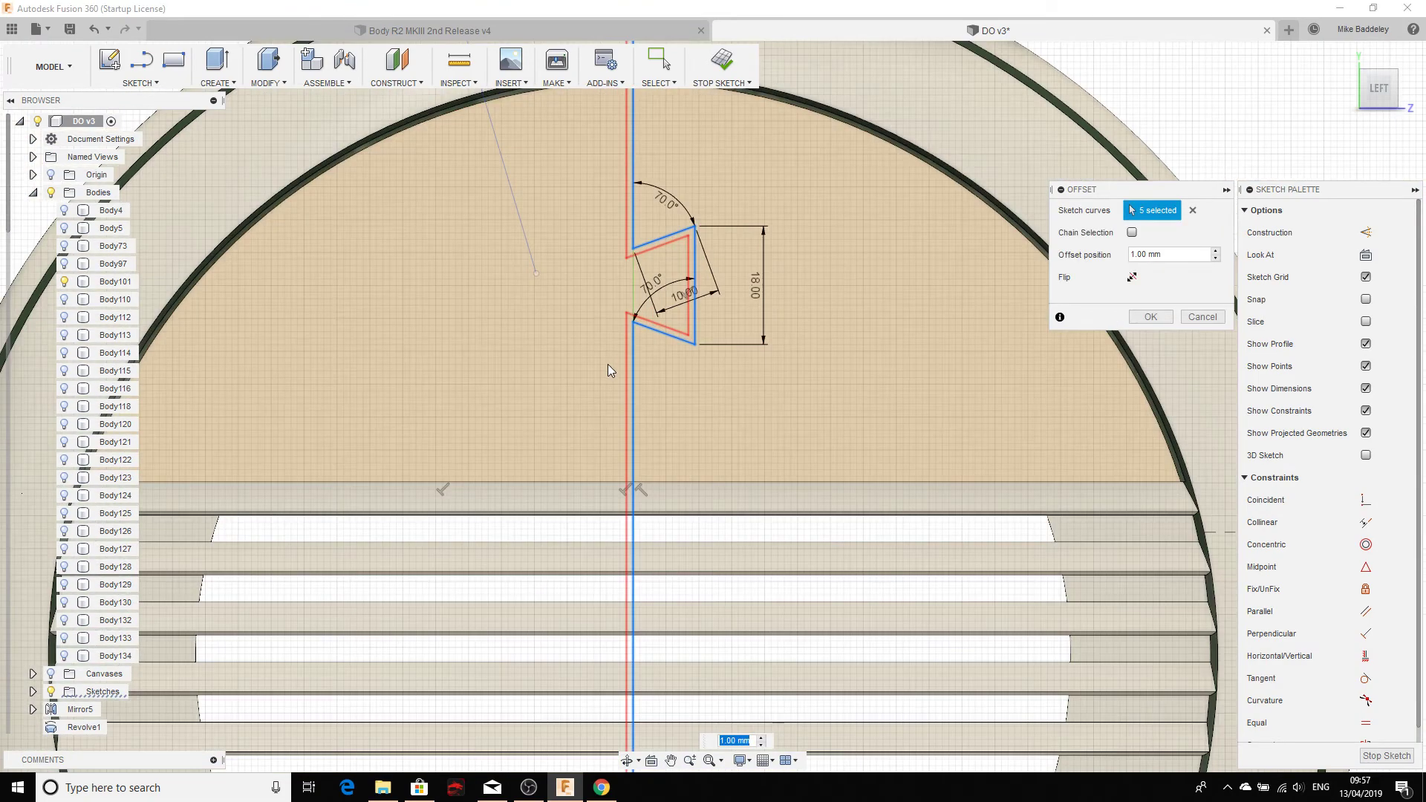
scroll(587, 525, up, 3)
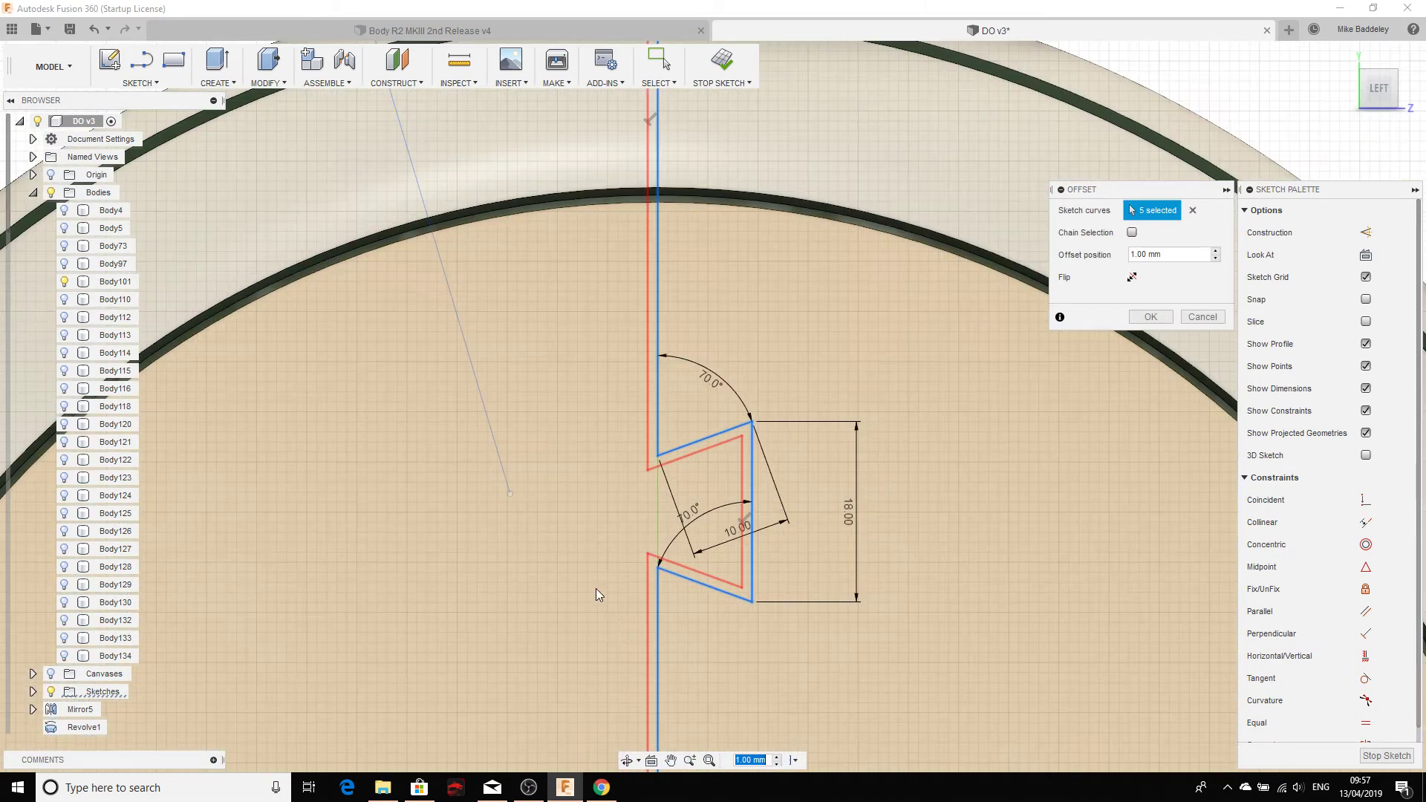
scroll(649, 443, down, 5)
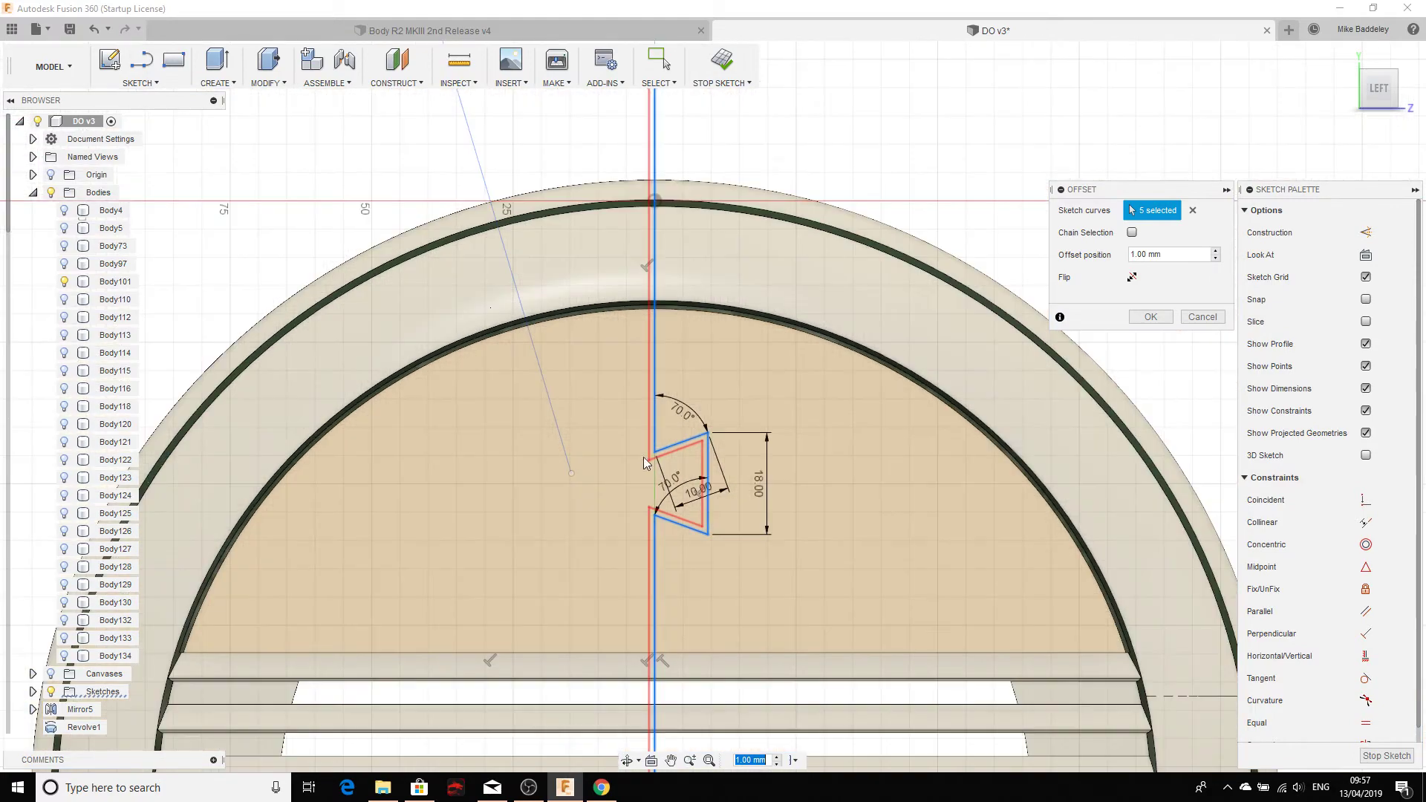
scroll(626, 520, down, 4)
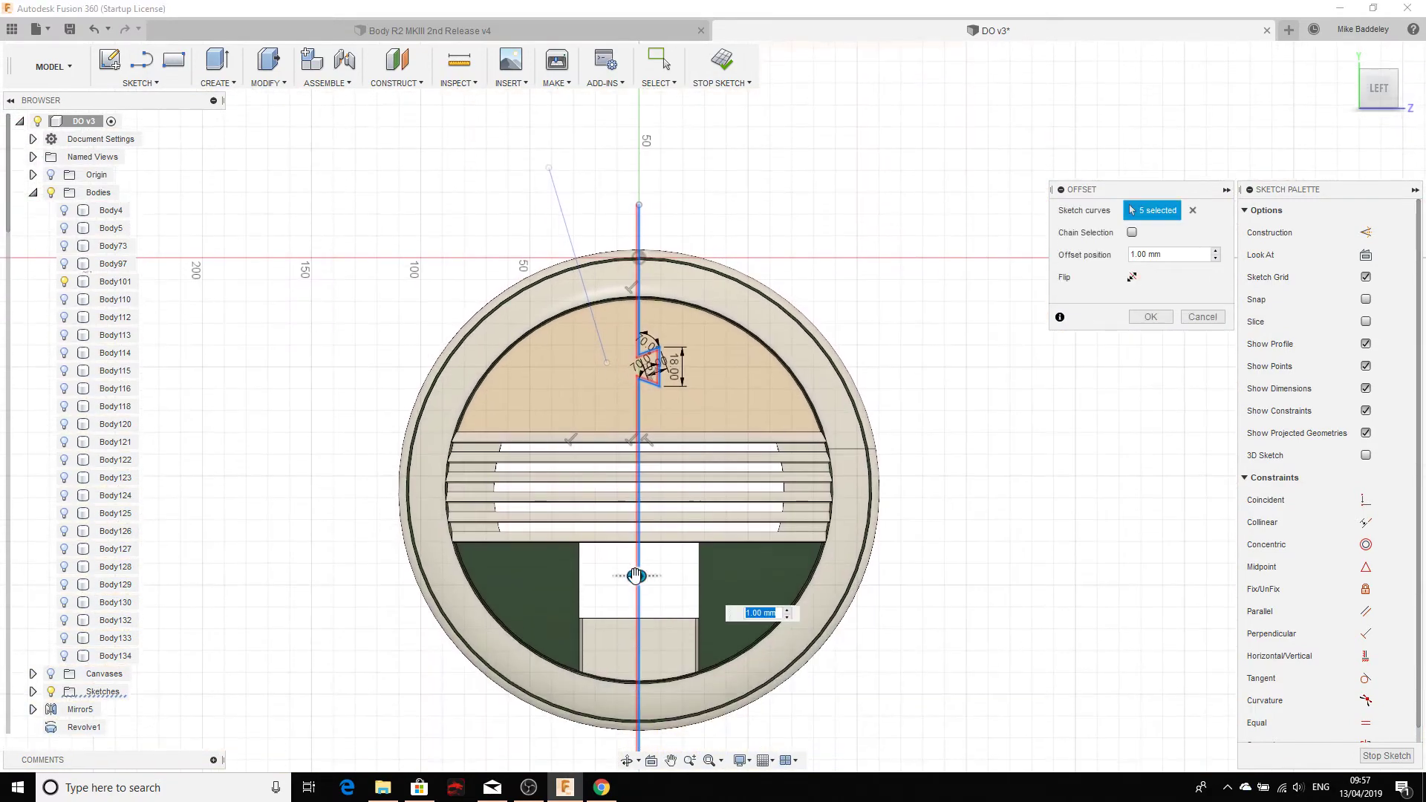
mouse_move(633, 578)
mouse_down()
mouse_move(671, 579)
mouse_move(621, 576)
mouse_move(640, 574)
mouse_up()
scroll(649, 371, up, 10)
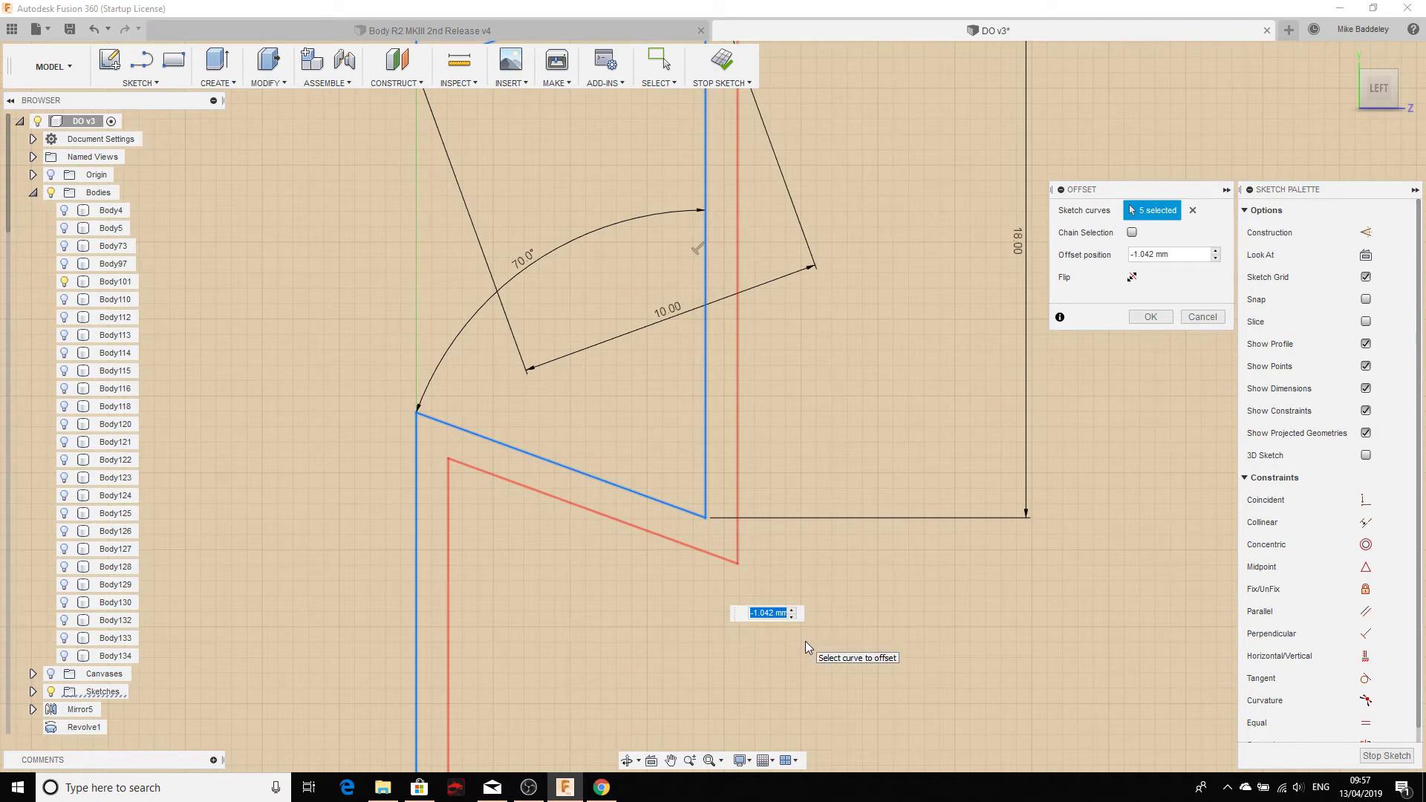
text(0.2)
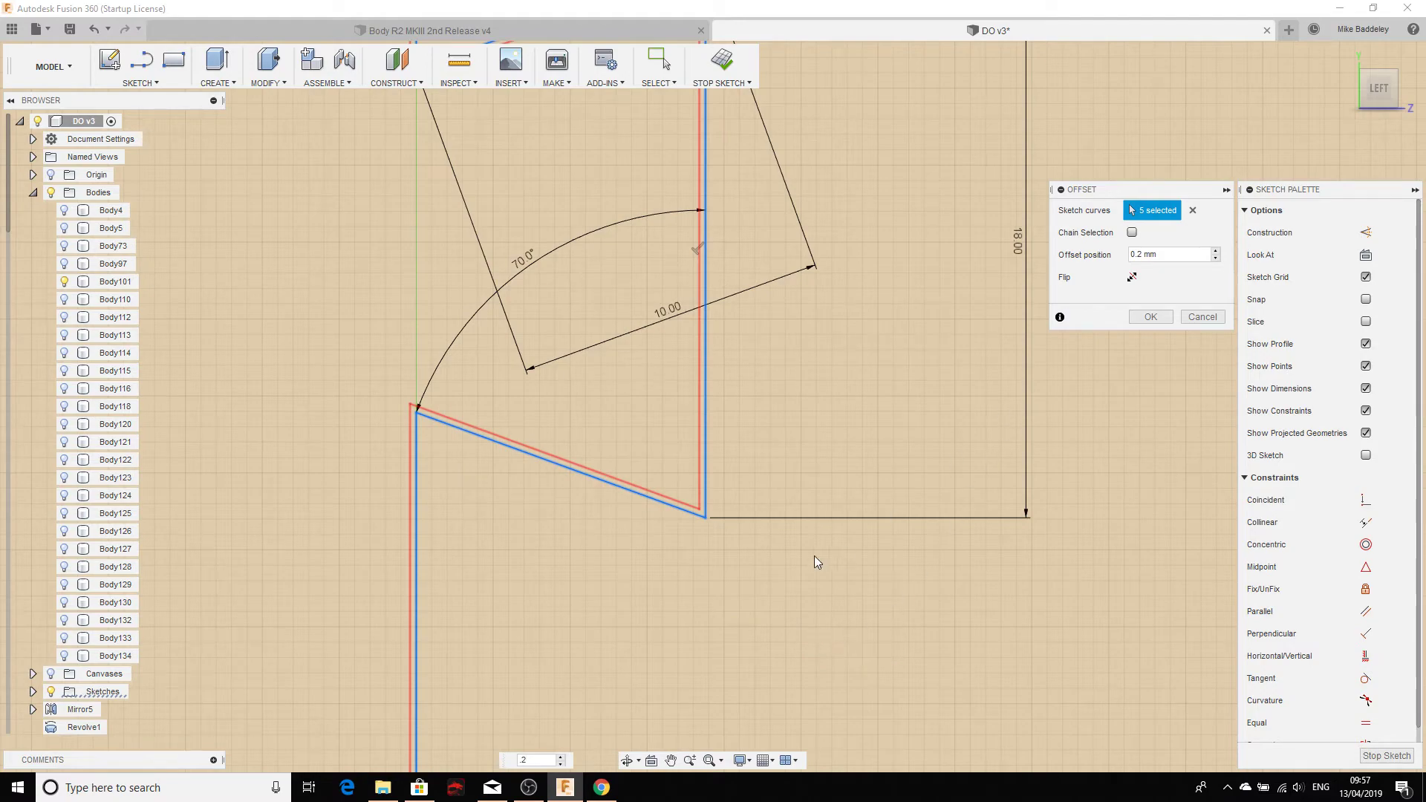
scroll(691, 572, down, 5)
scroll(661, 414, up, 8)
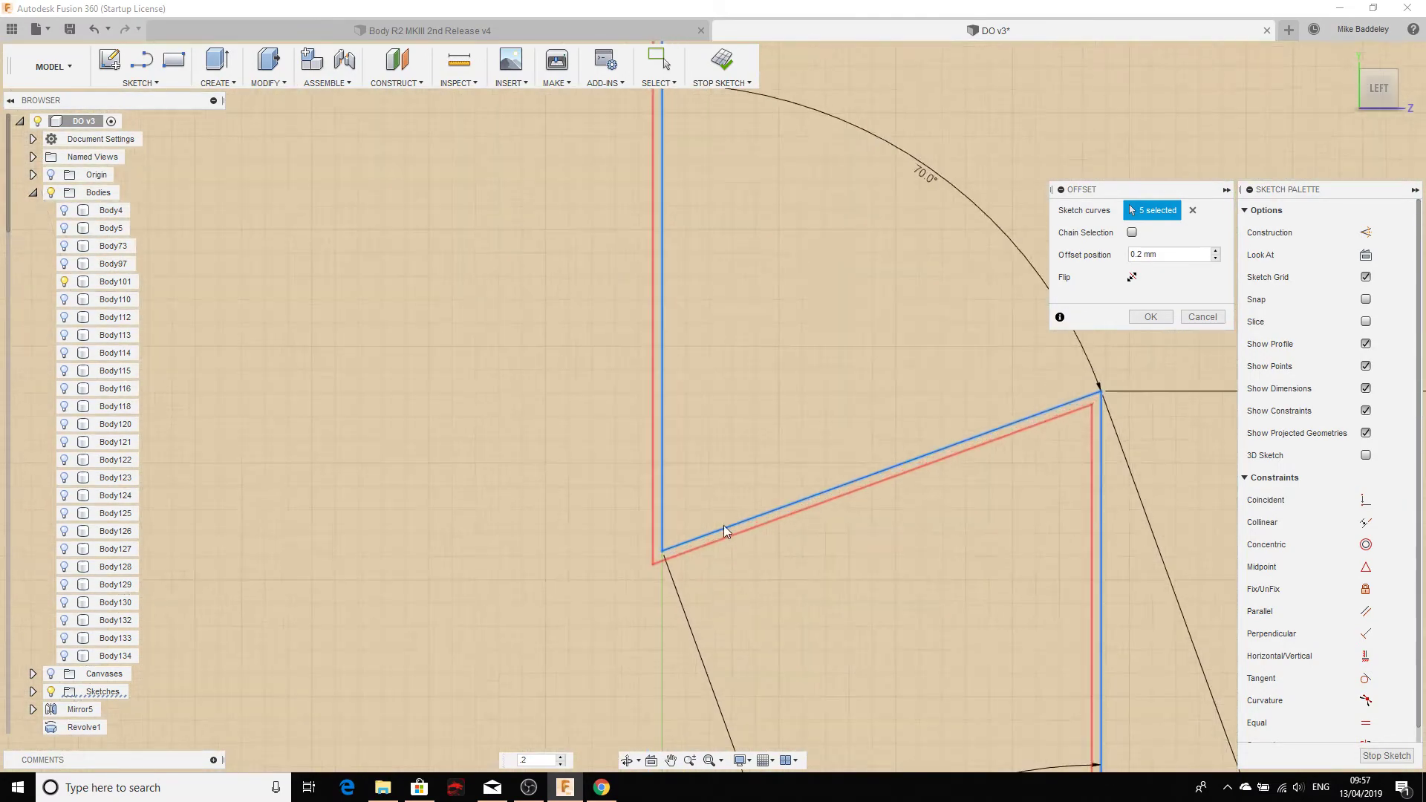
scroll(676, 550, up, 2)
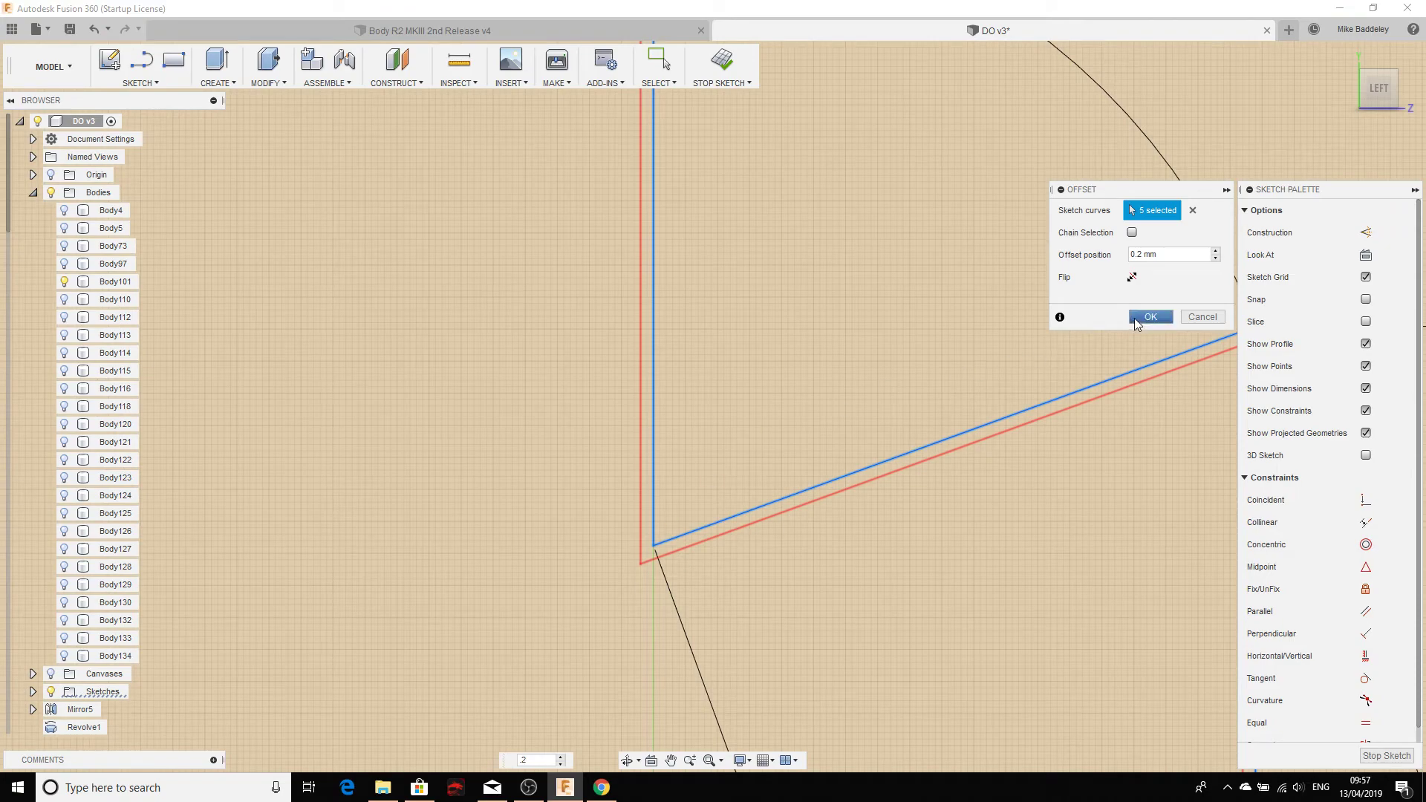
click(1150, 317)
scroll(693, 586, down, 6)
middle_drag(625, 653, 708, 480)
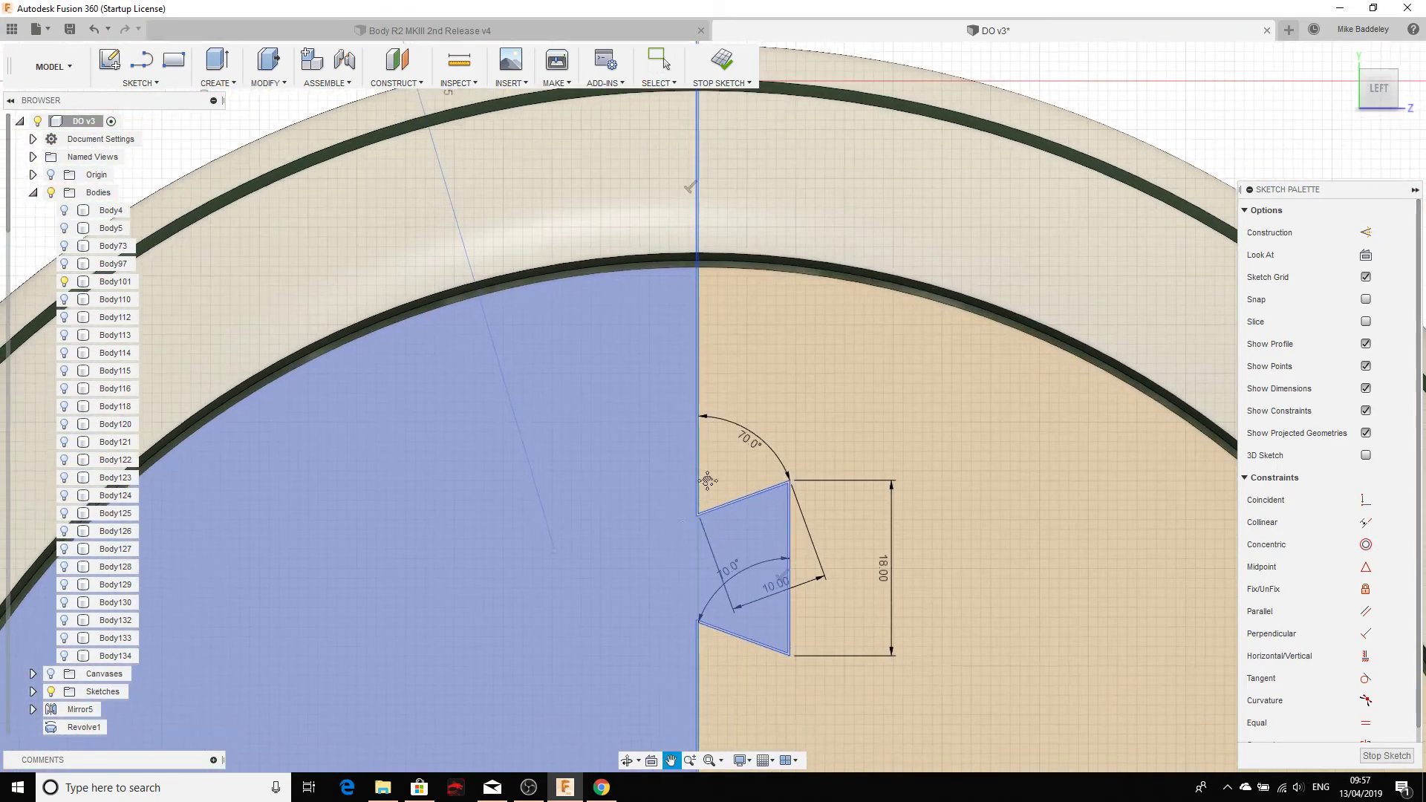
scroll(708, 481, down, 8)
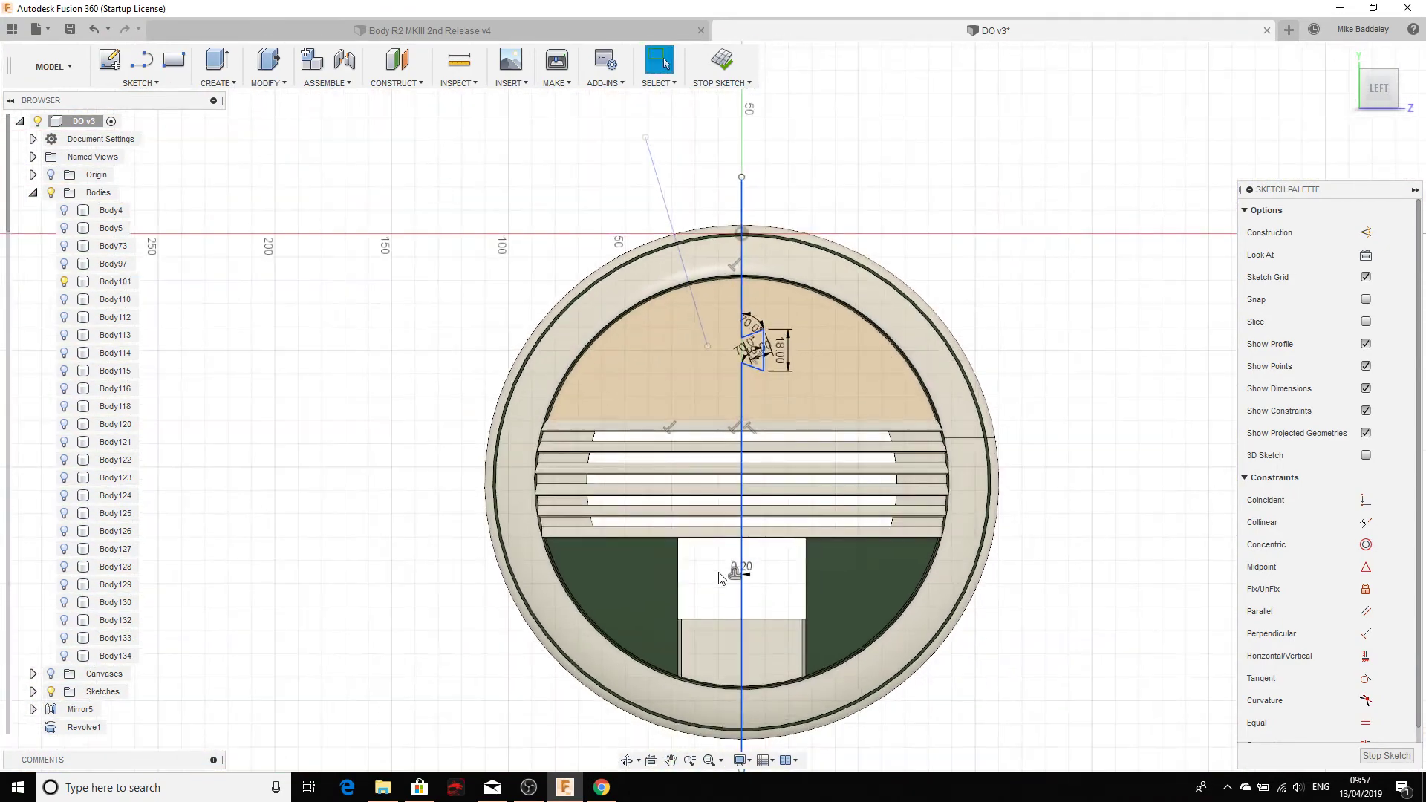
mouse_move(715, 601)
middle_down()
mouse_move(701, 461)
mouse_move(658, 609)
middle_up()
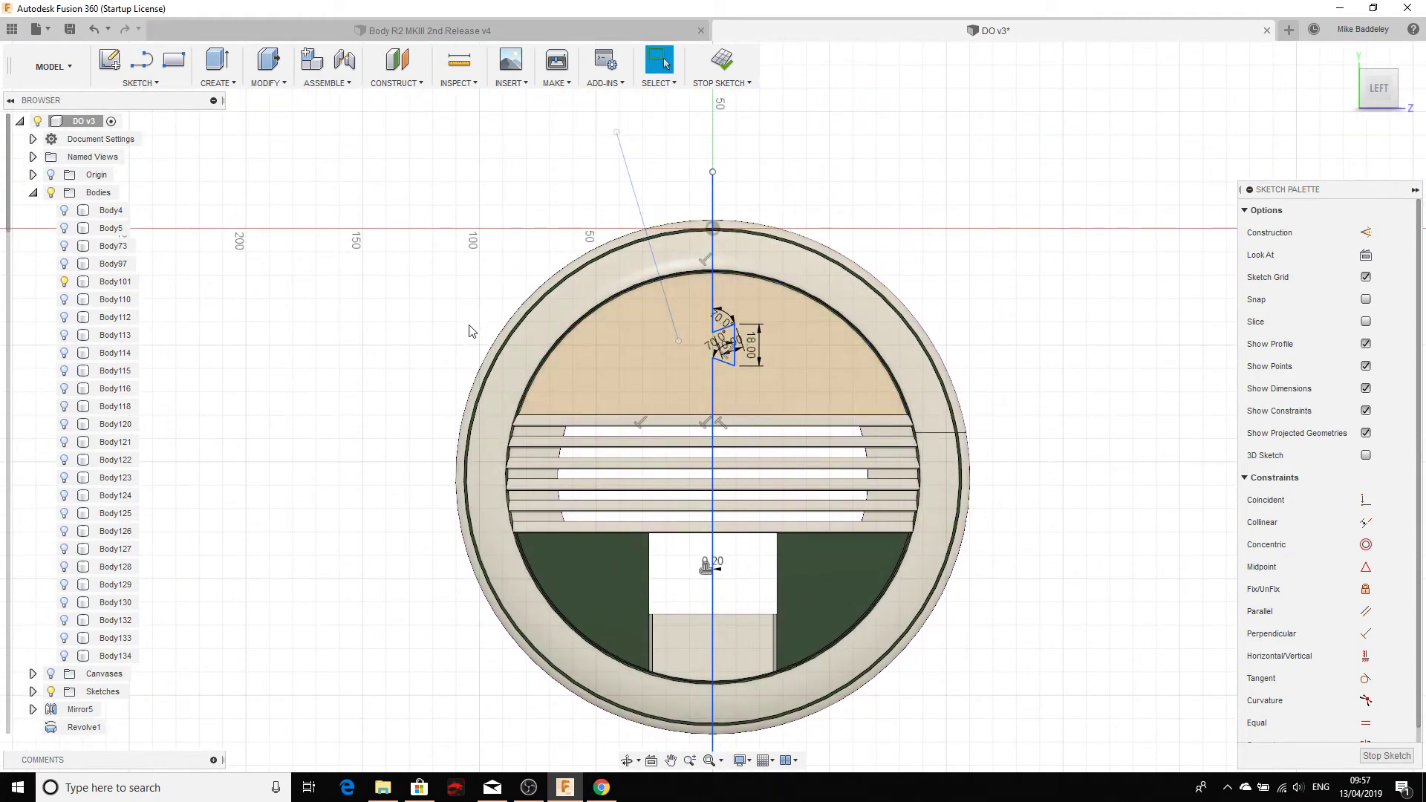
click(266, 82)
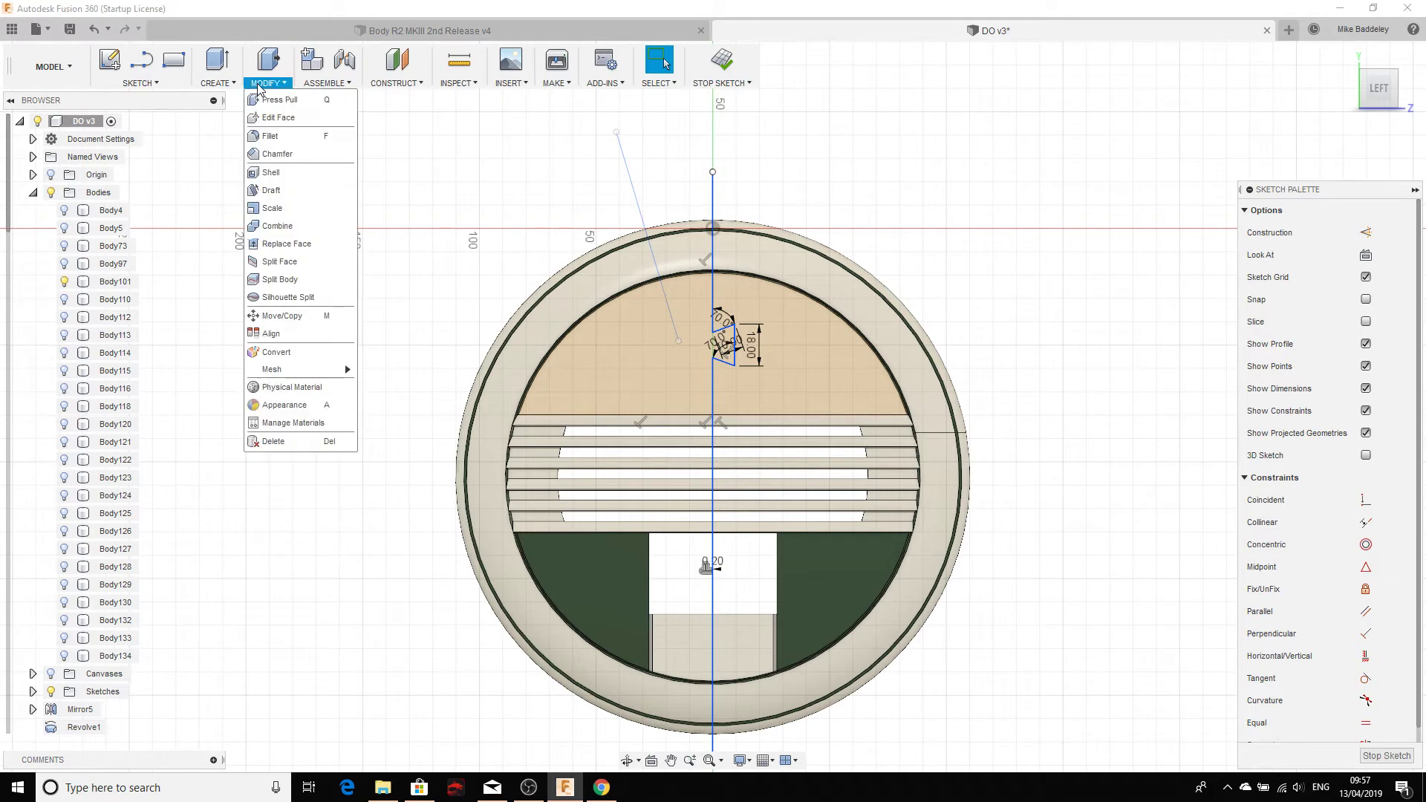
Step: Start Split Body and make the Sketches folder visible and expanded
click(268, 280)
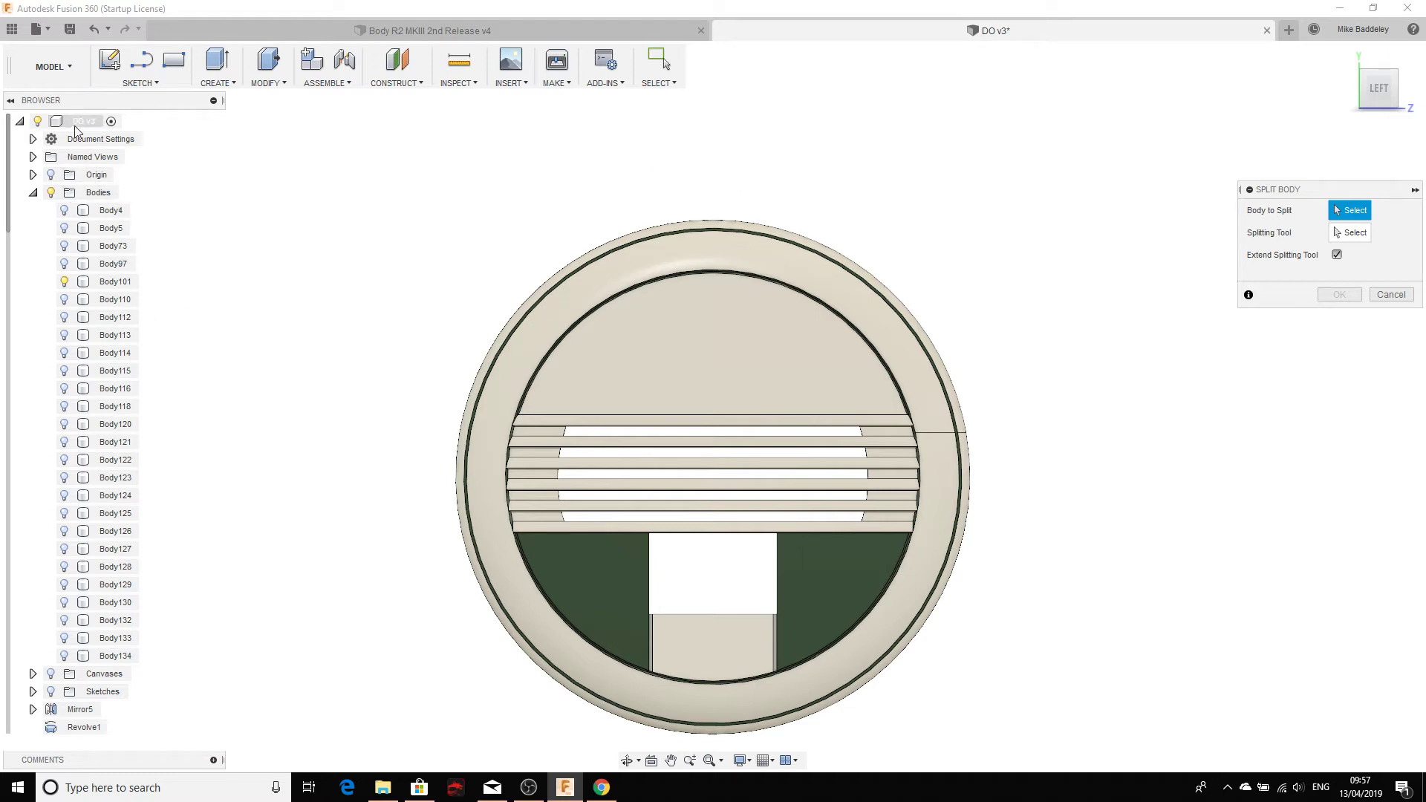
scroll(60, 446, down, 5)
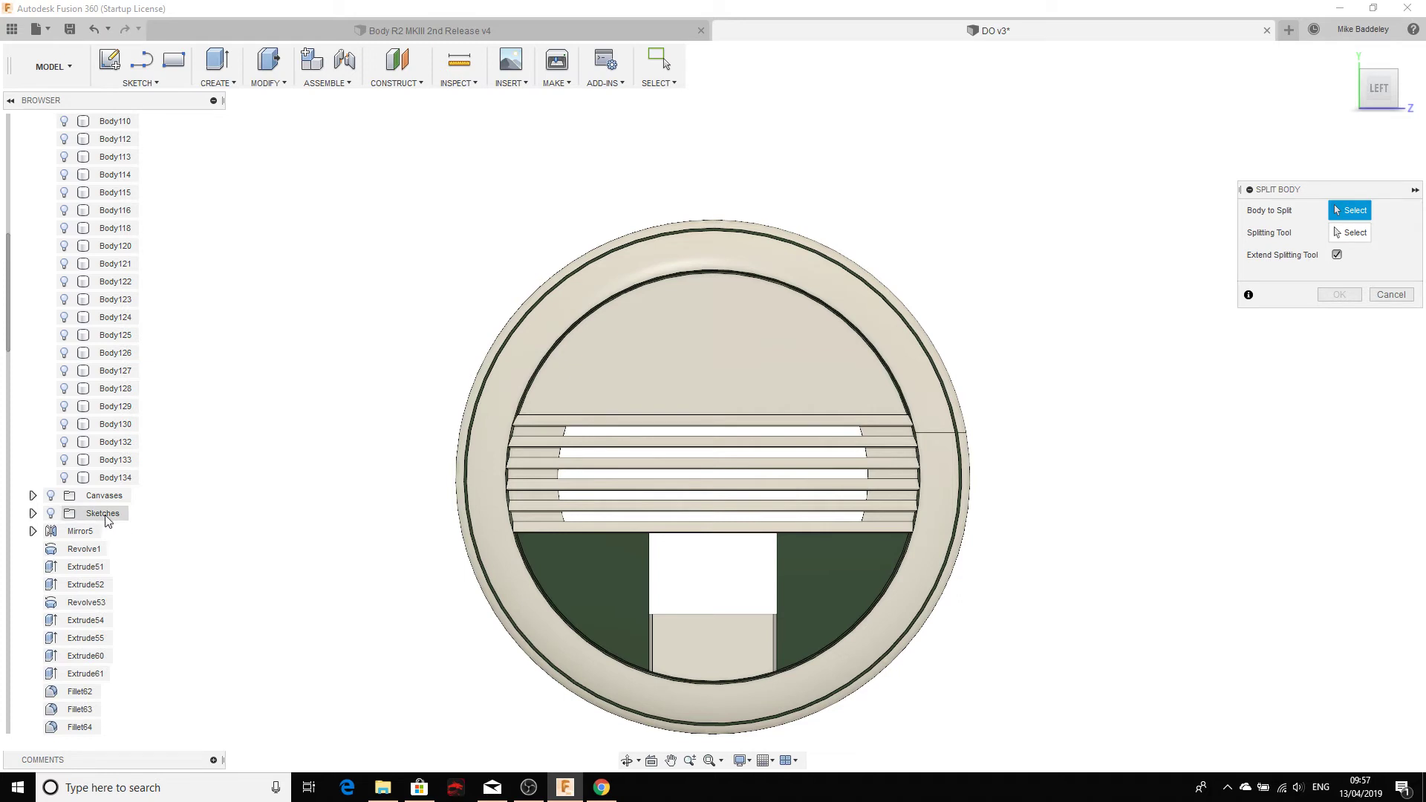
click(51, 514)
click(32, 514)
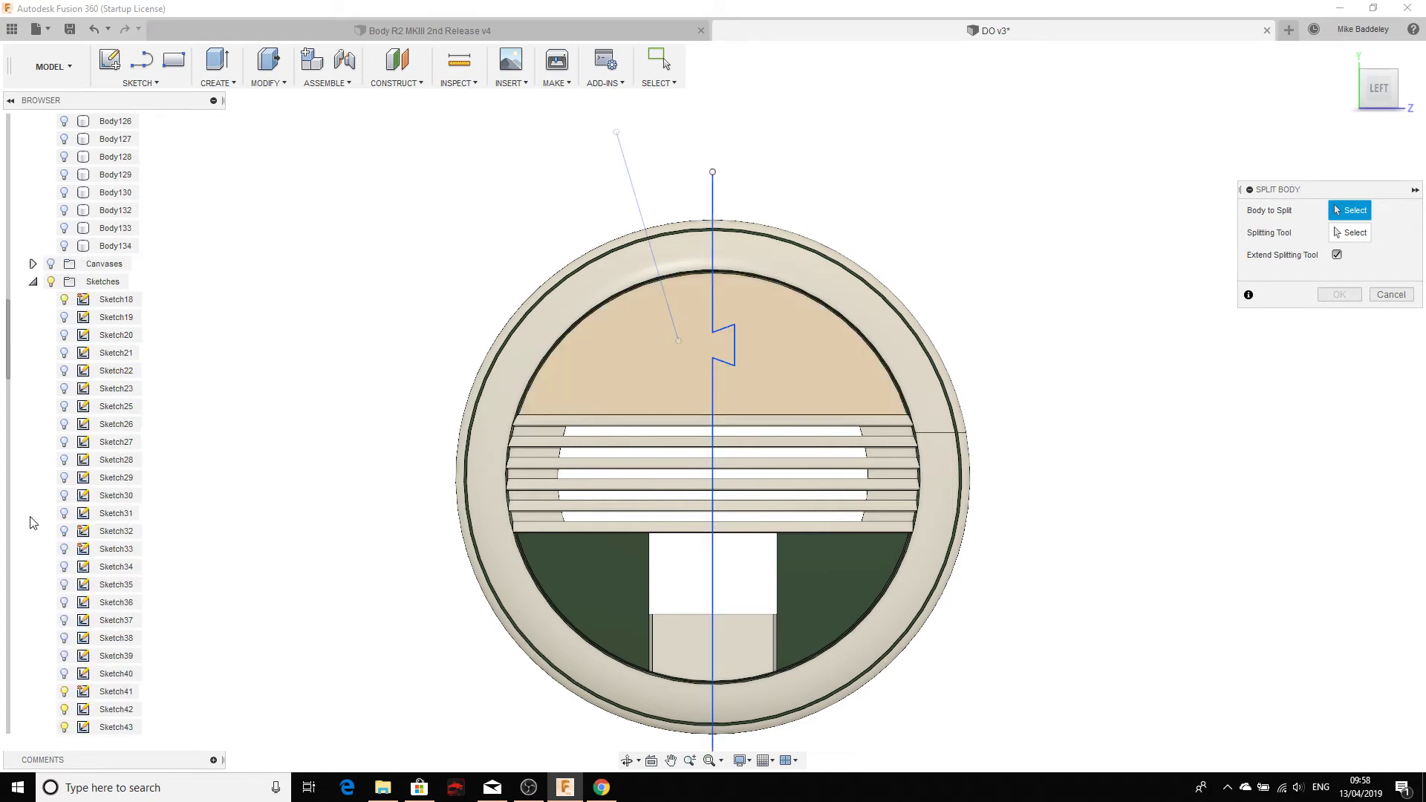
scroll(74, 356, down, 2)
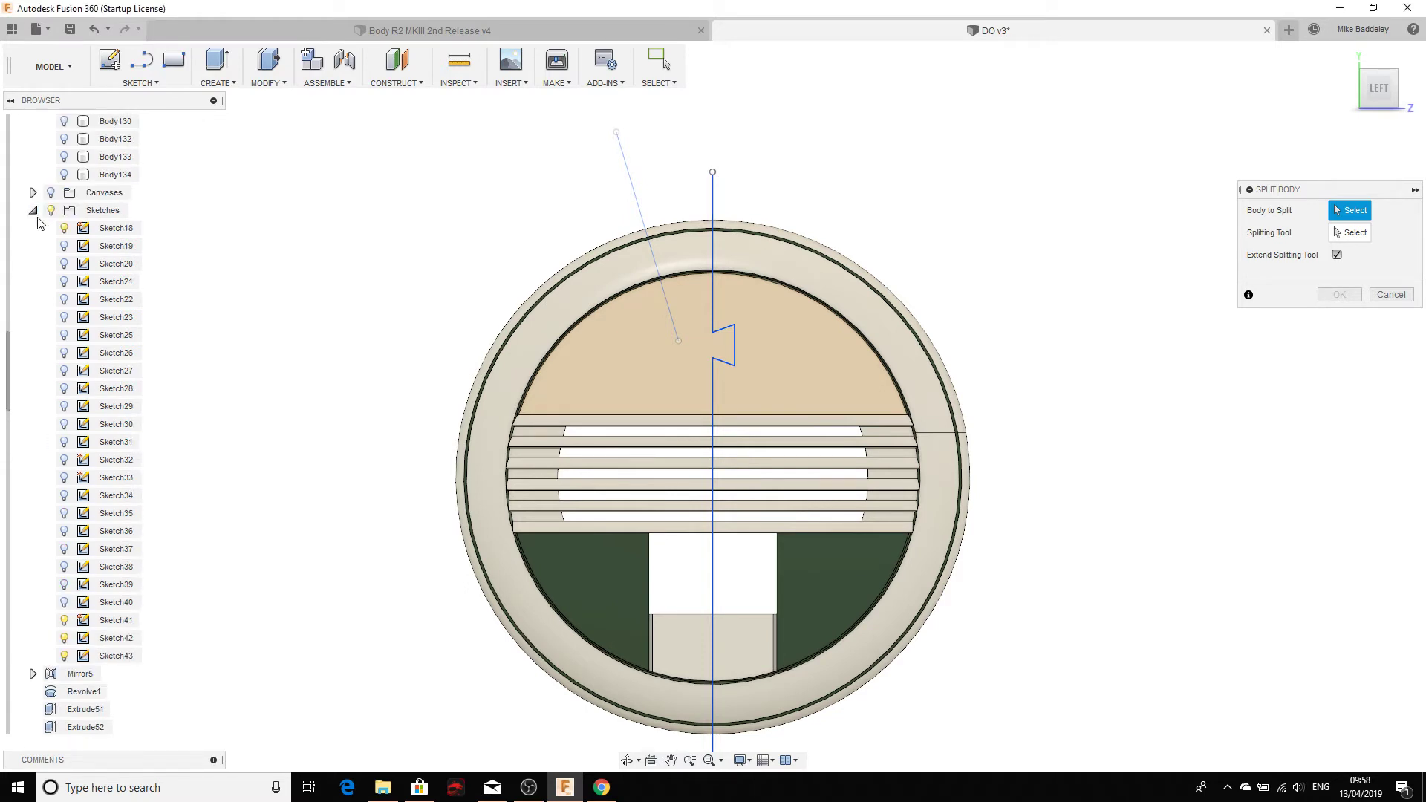
Step: Hide the unneeded sketches, including Sketch42's sloped line, and centre the cover's top
click(63, 228)
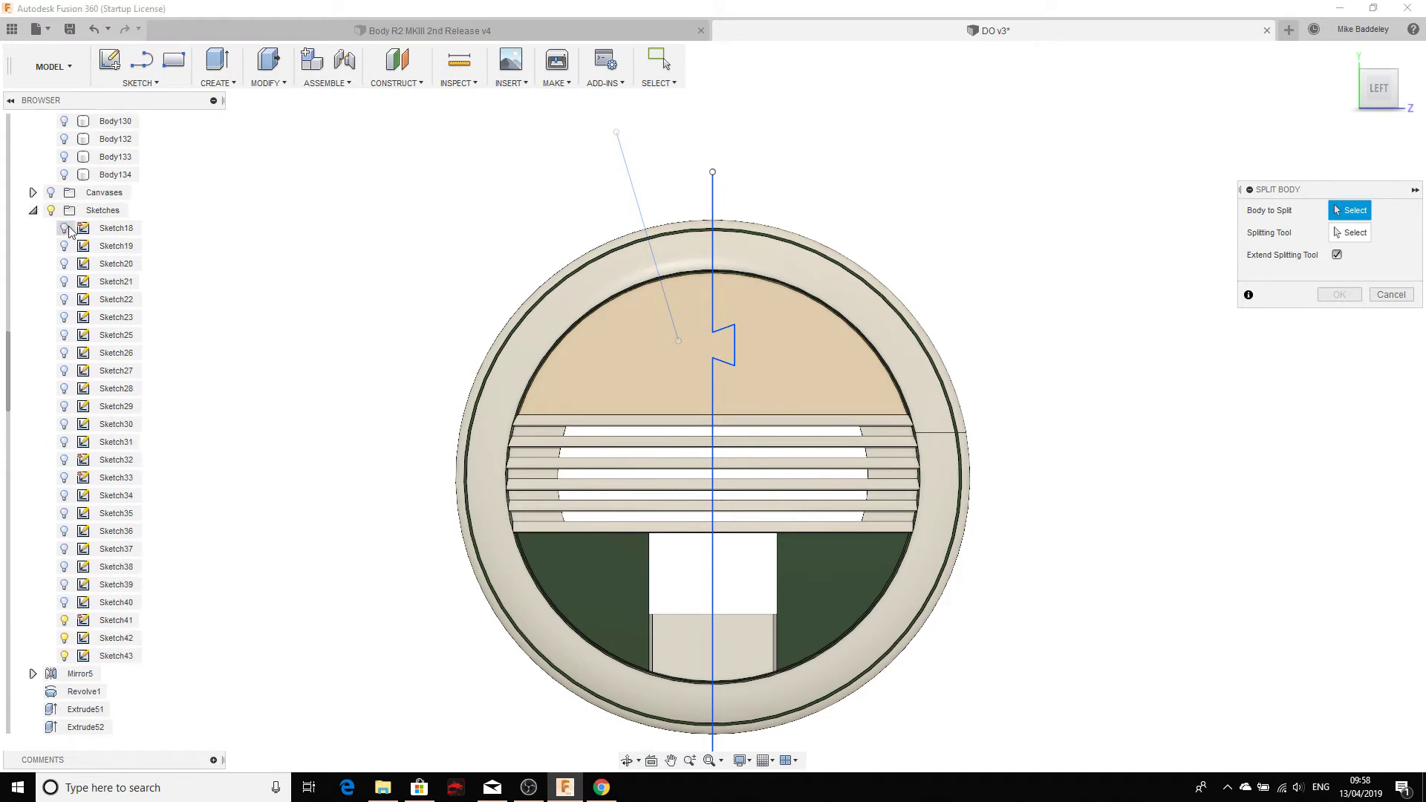
click(64, 620)
click(64, 639)
click(34, 211)
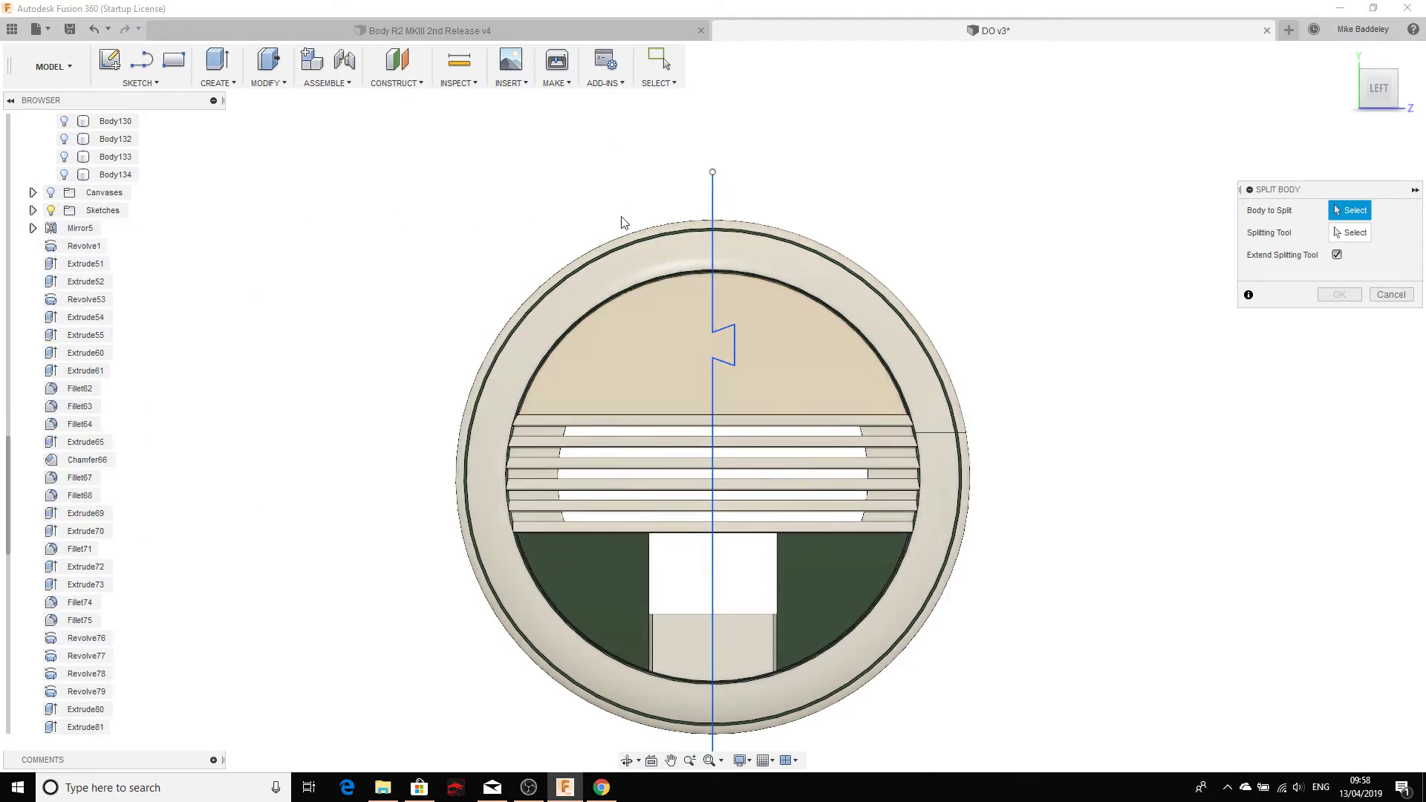
scroll(622, 222, up, 5)
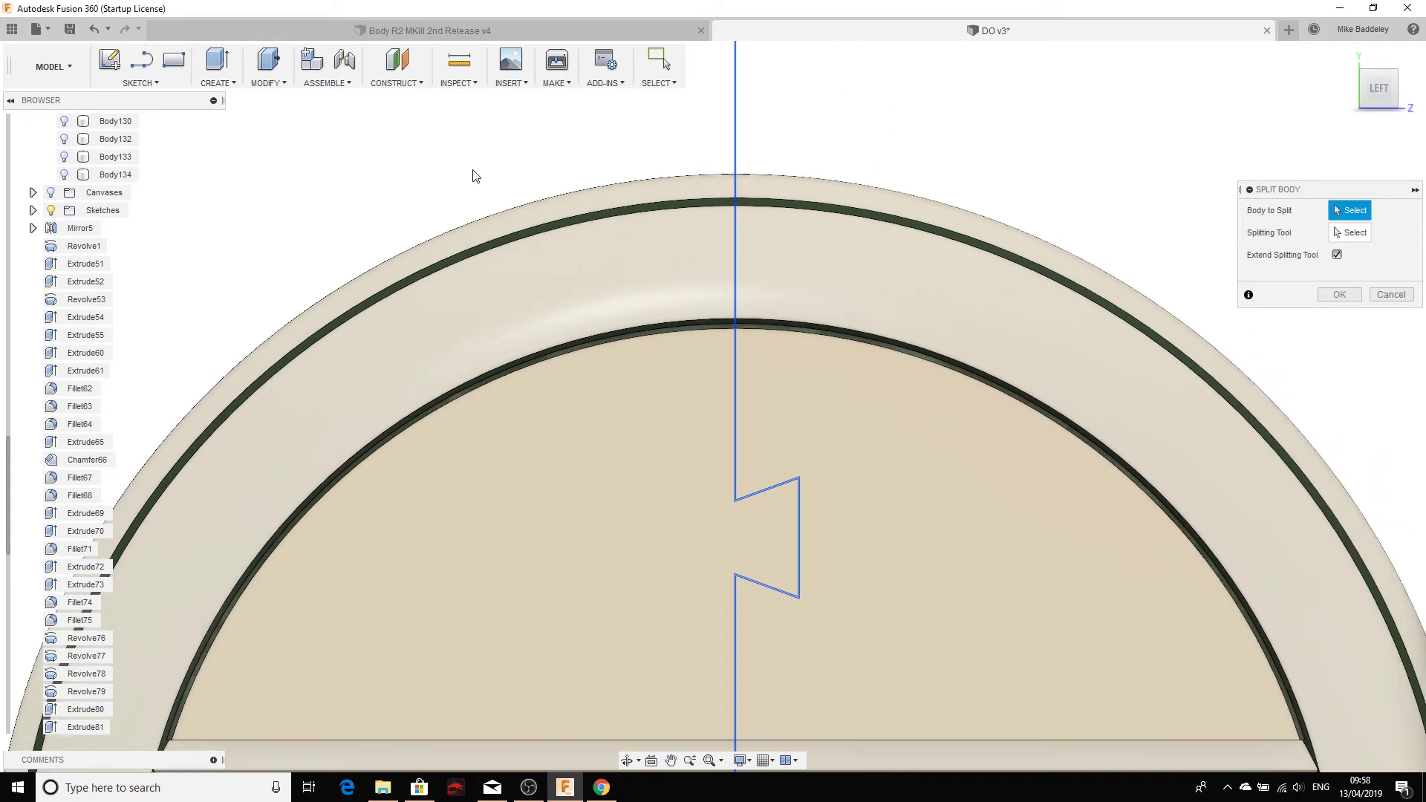
scroll(673, 267, up, 8)
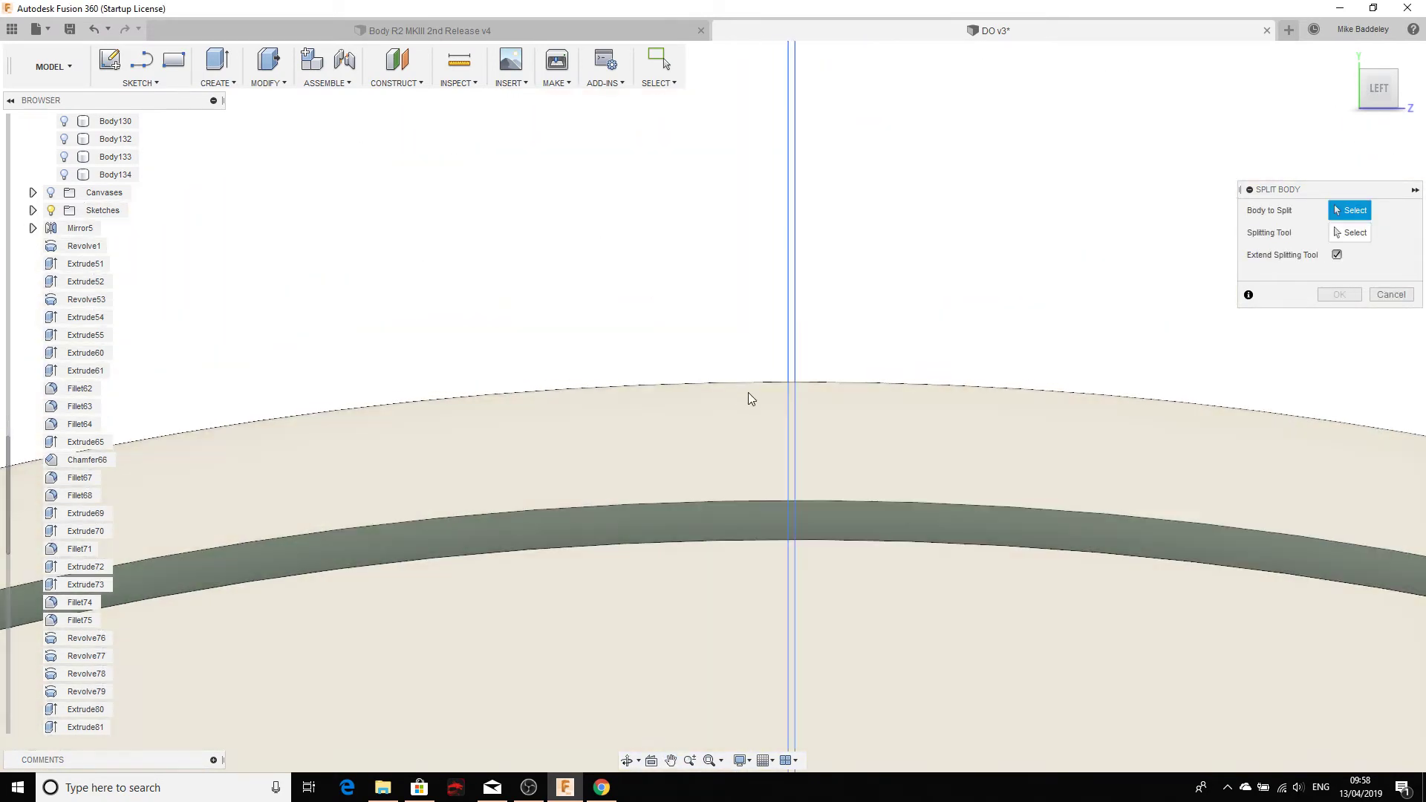
scroll(776, 383, down, 10)
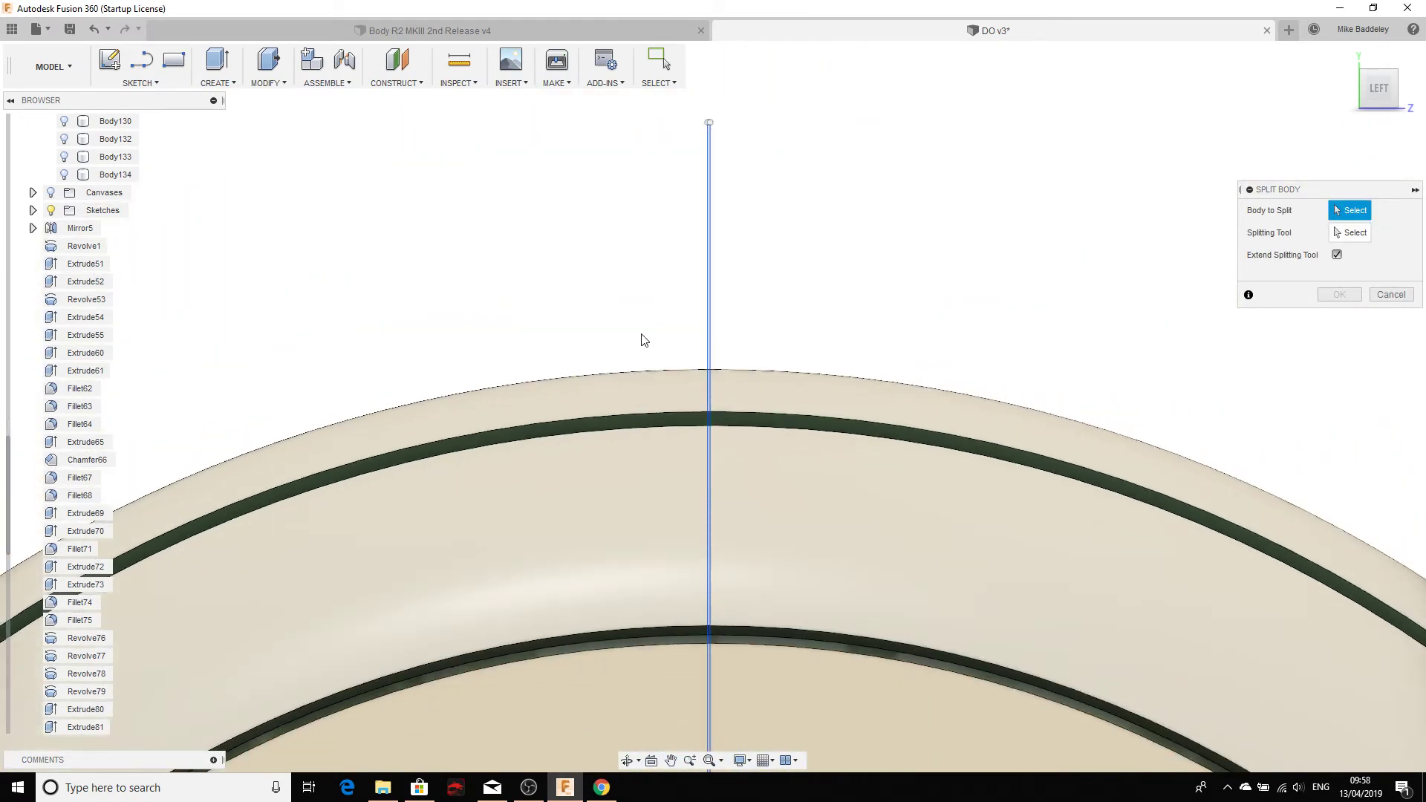
middle_drag(607, 321, 624, 241)
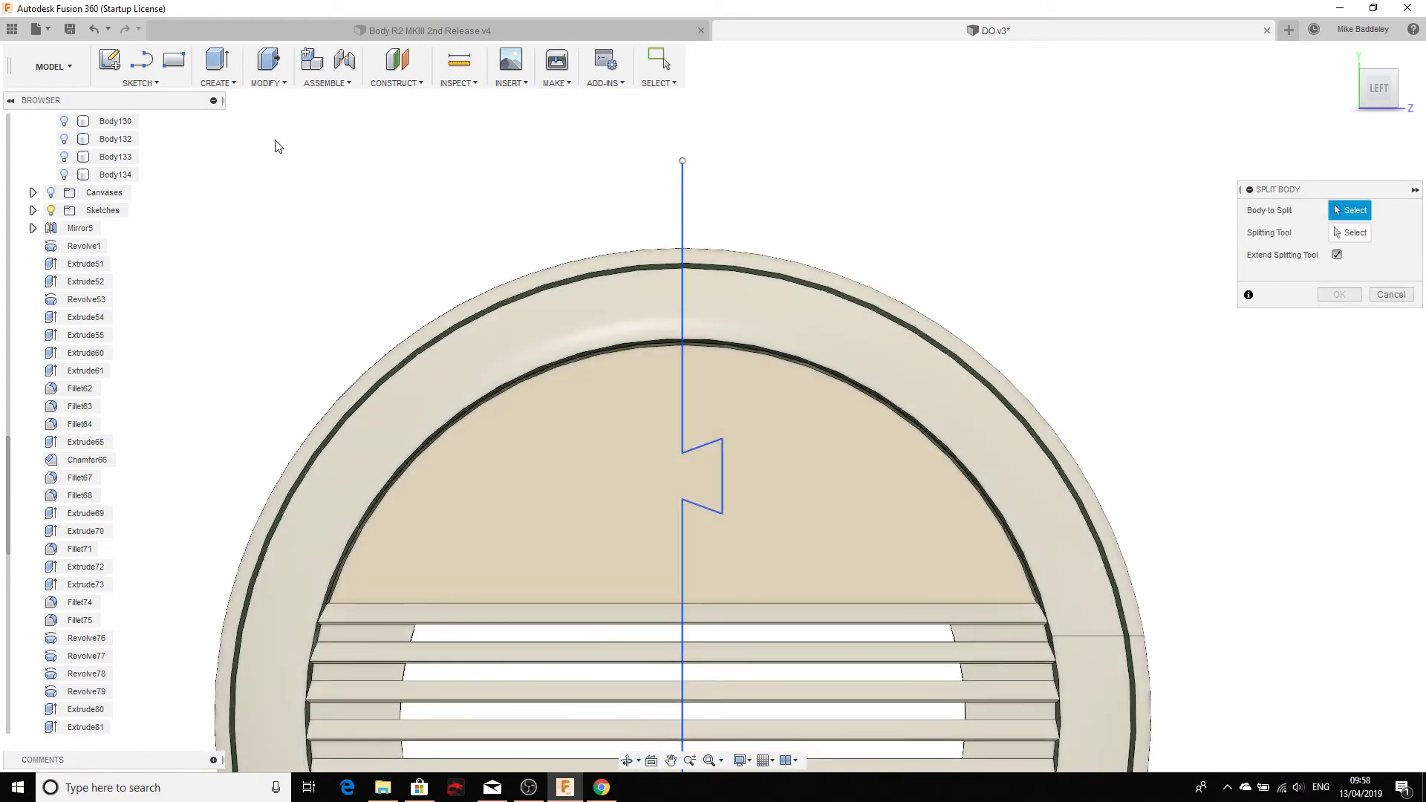
click(255, 84)
Step: Choose the wheel cover, Body101, as the body to split
click(416, 206)
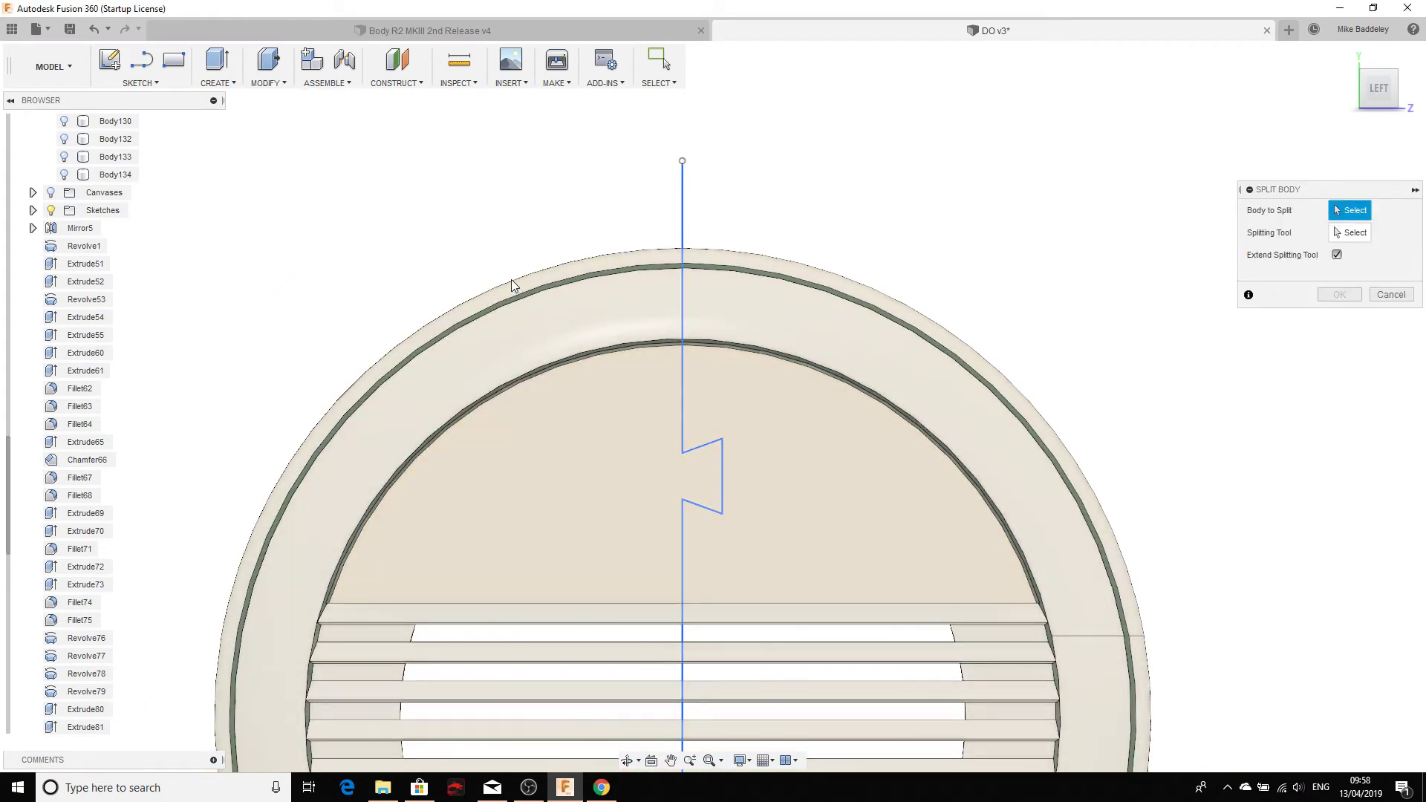
click(511, 280)
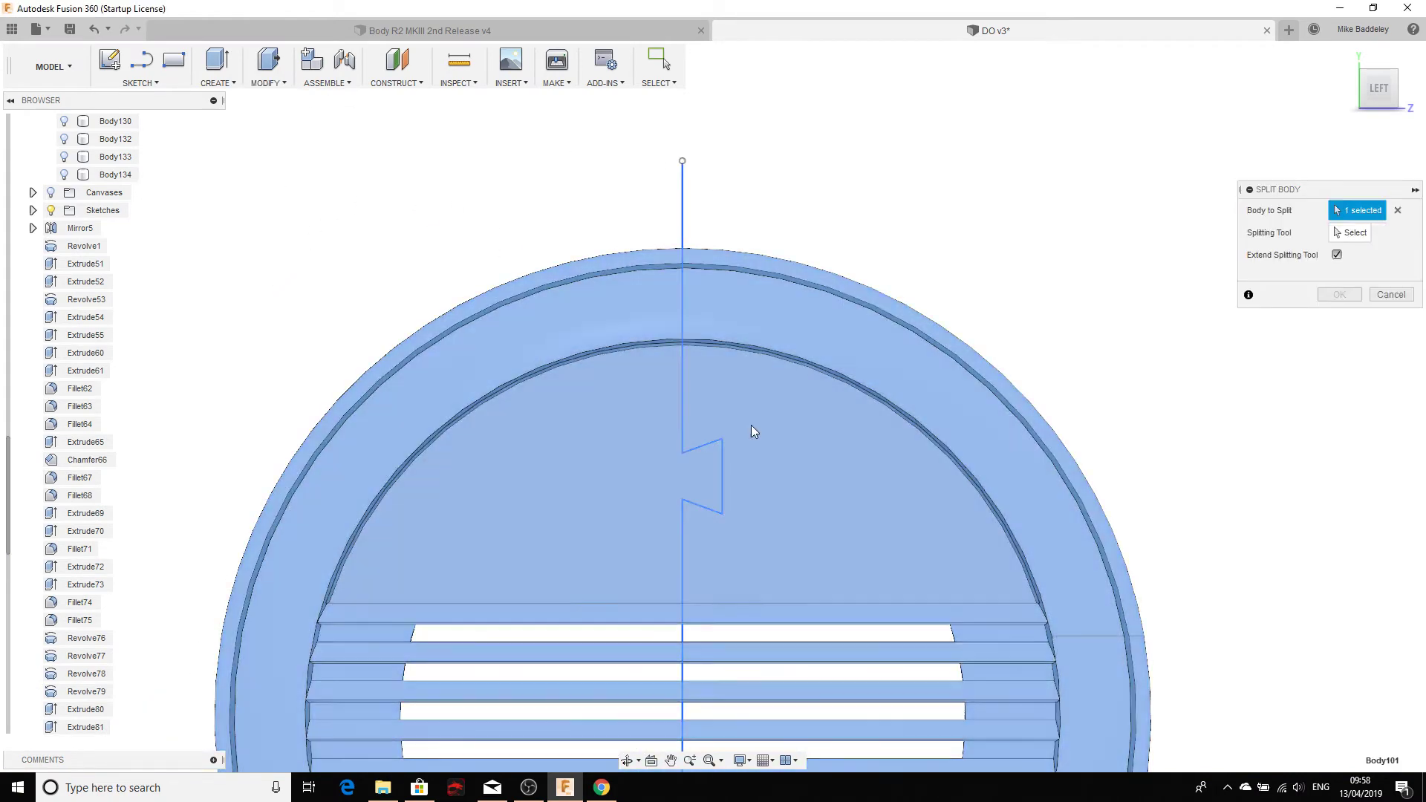
scroll(230, 294, down, 4)
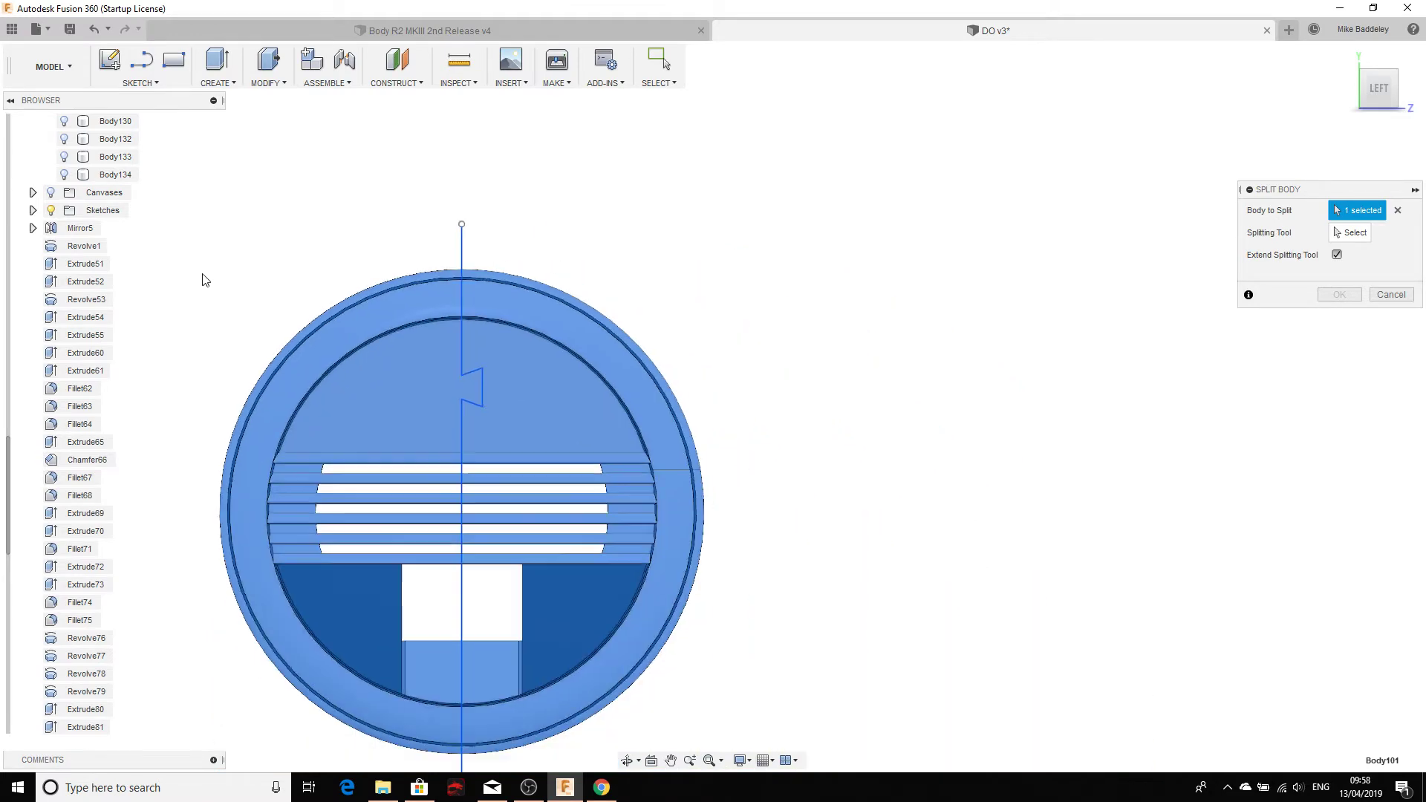
scroll(200, 245, up, 8)
scroll(120, 199, up, 3)
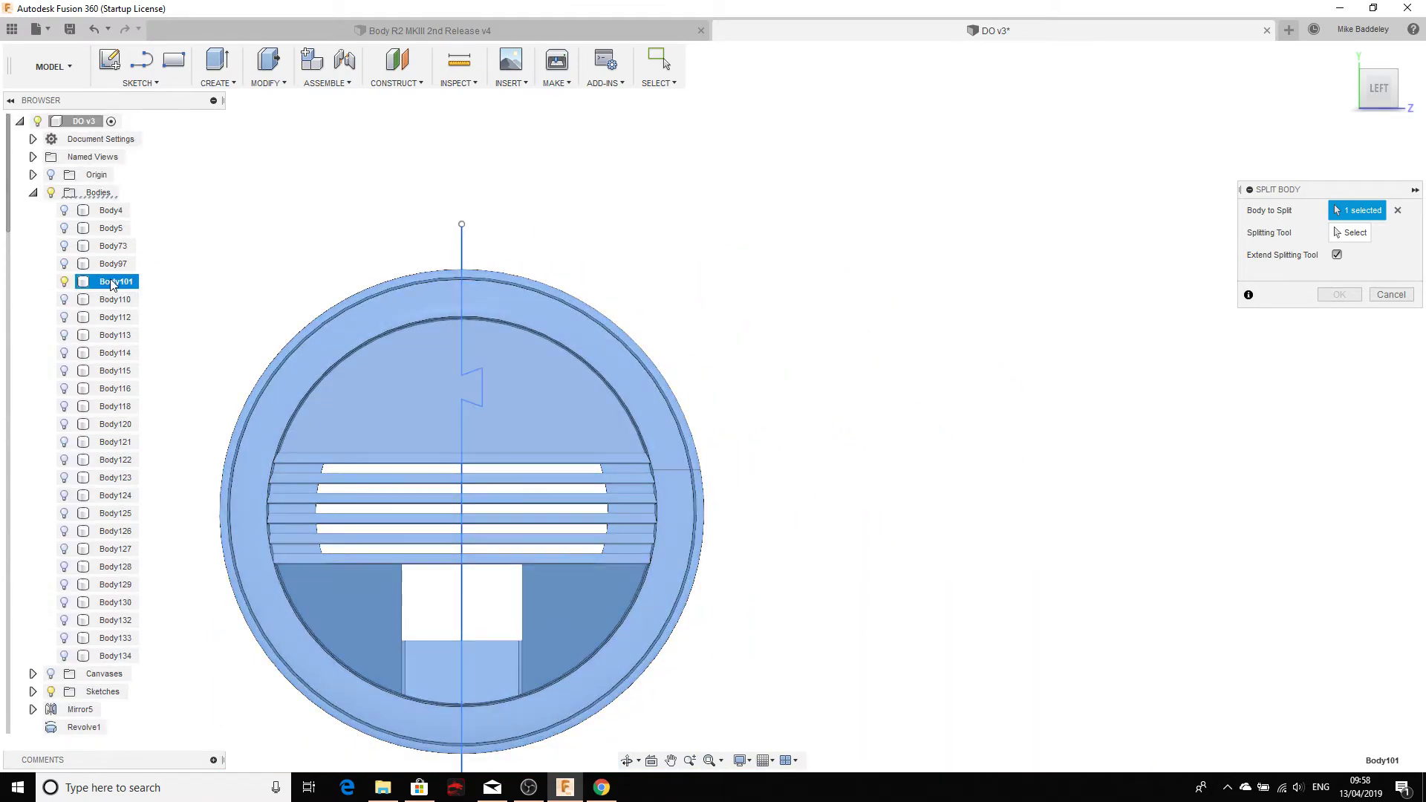
middle_drag(324, 298, 576, 173)
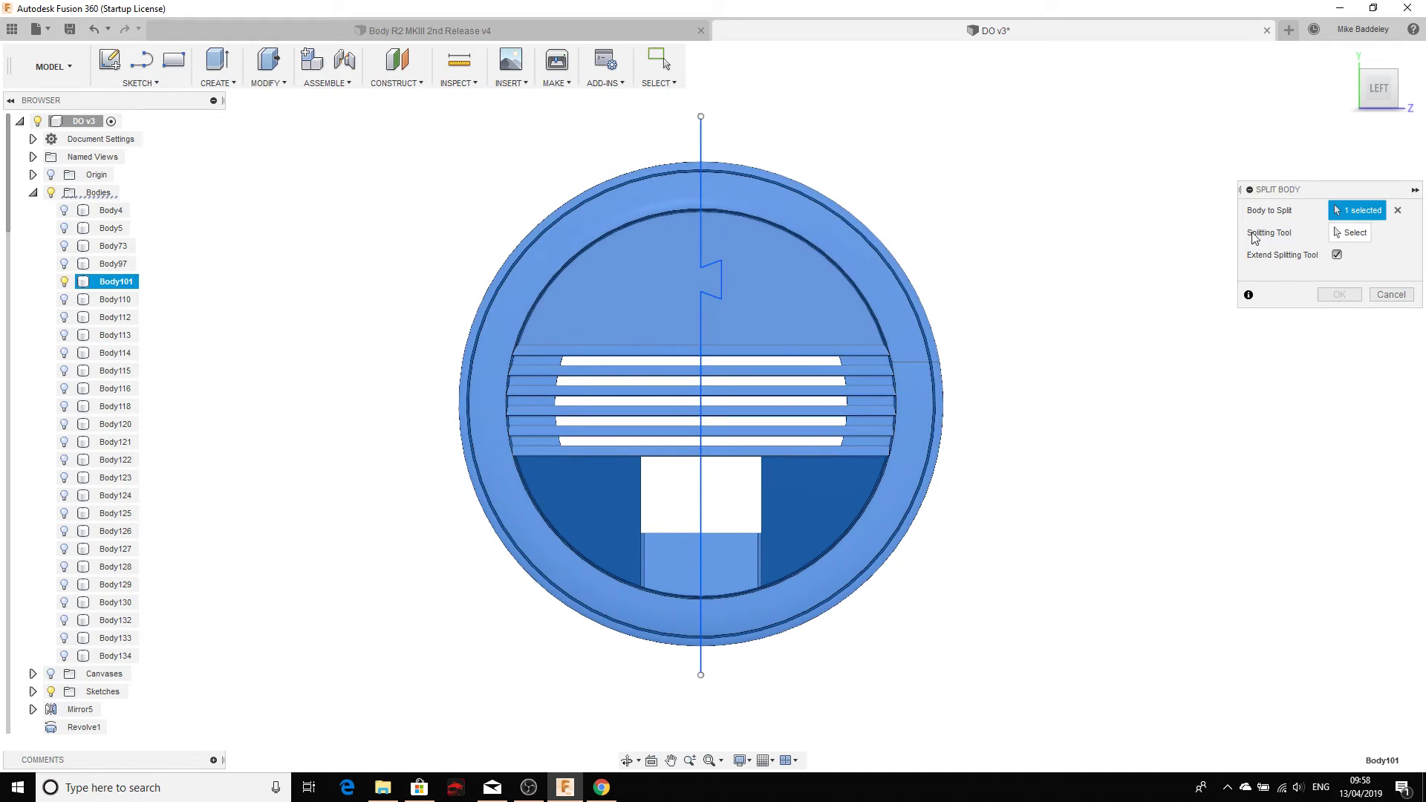
Step: Use the jogged sketch line as the splitting tool, preview the split, and confirm
click(1347, 236)
scroll(706, 133, up, 6)
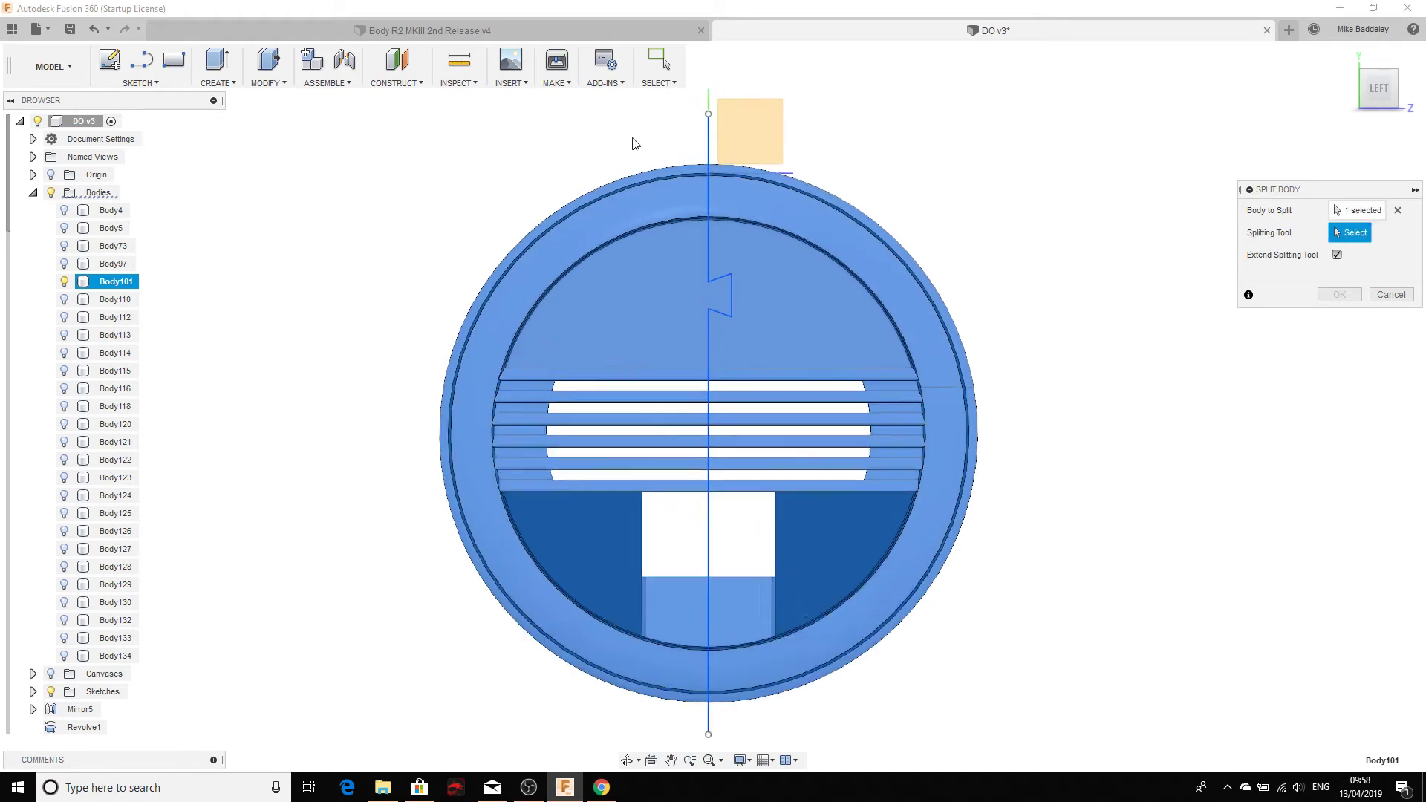
scroll(843, 254, up, 5)
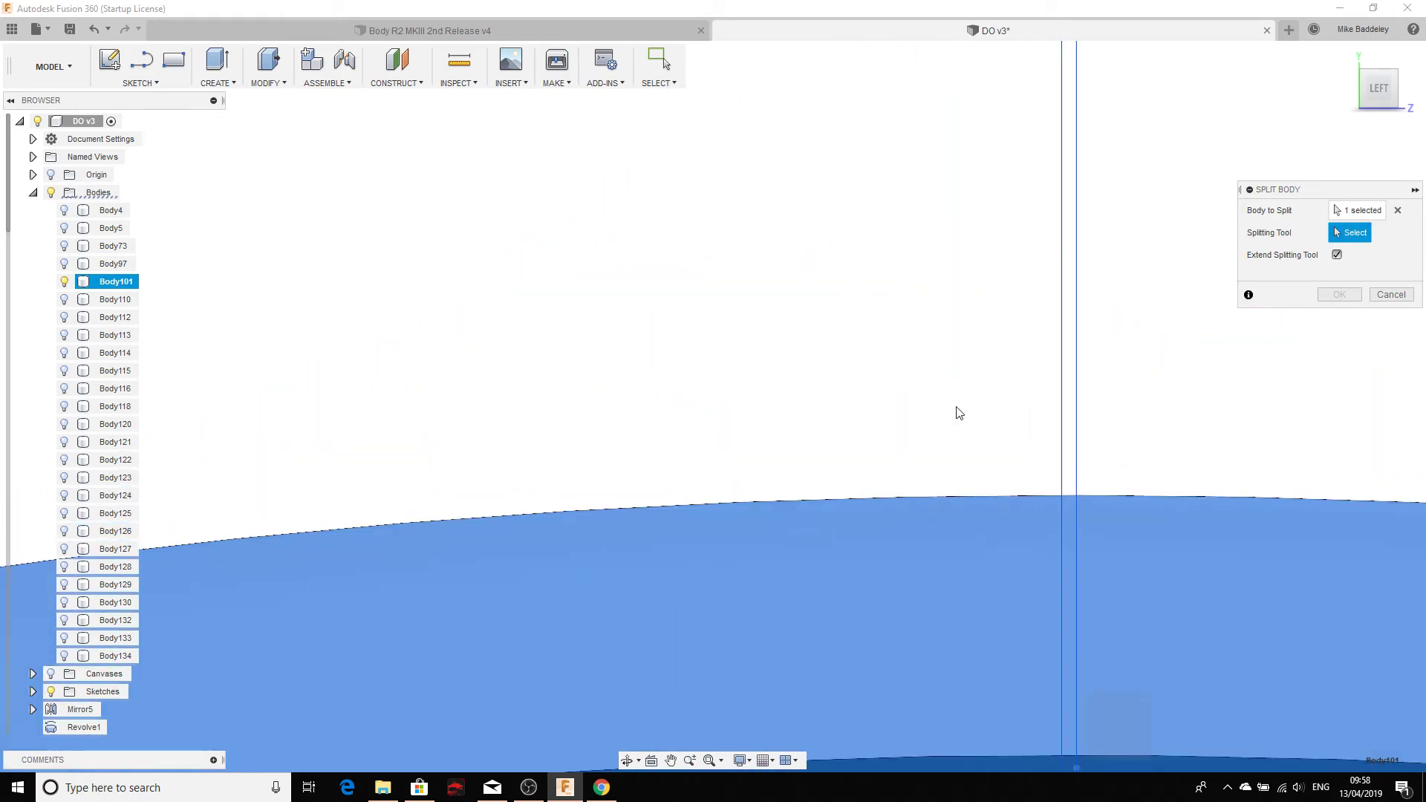
click(1062, 455)
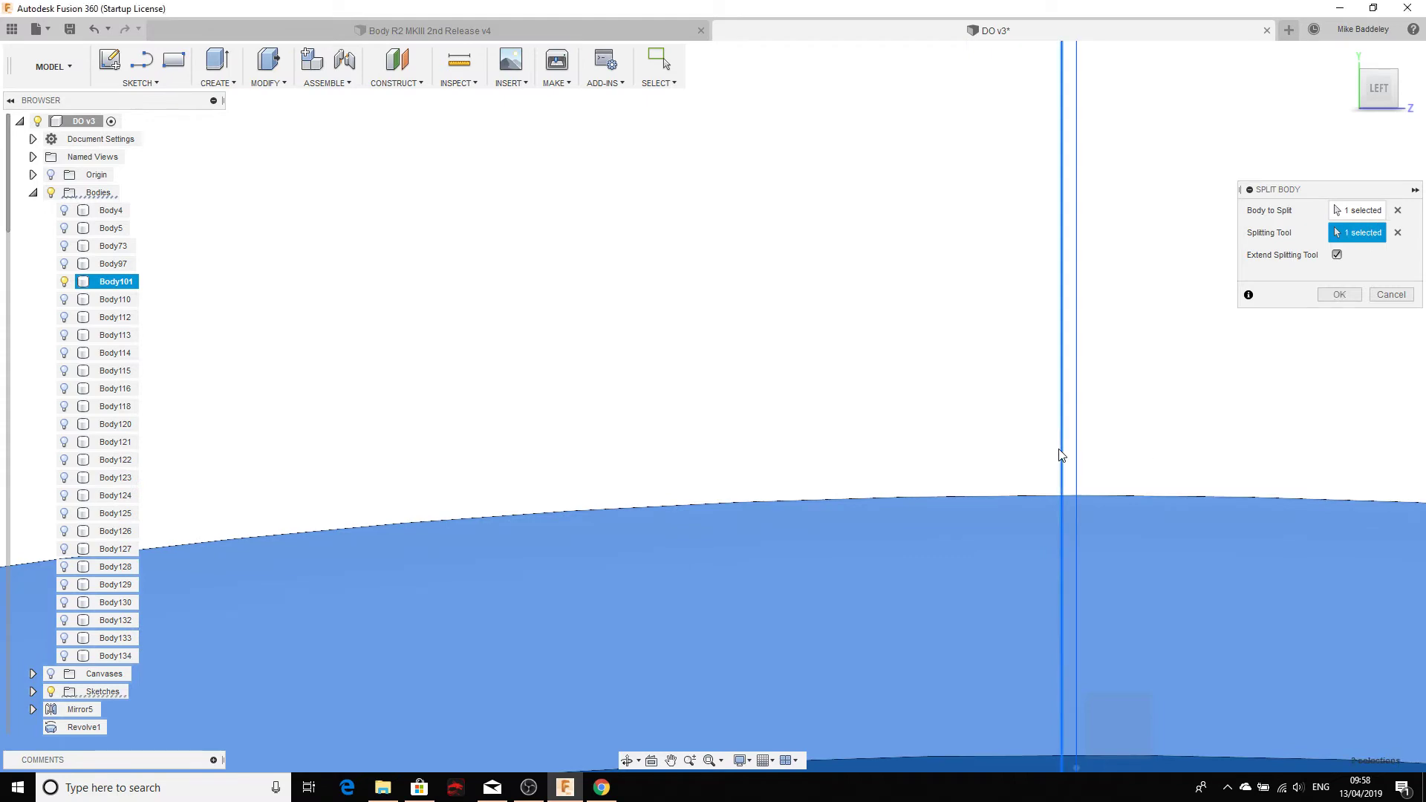
scroll(956, 452, down, 2)
scroll(929, 456, down, 5)
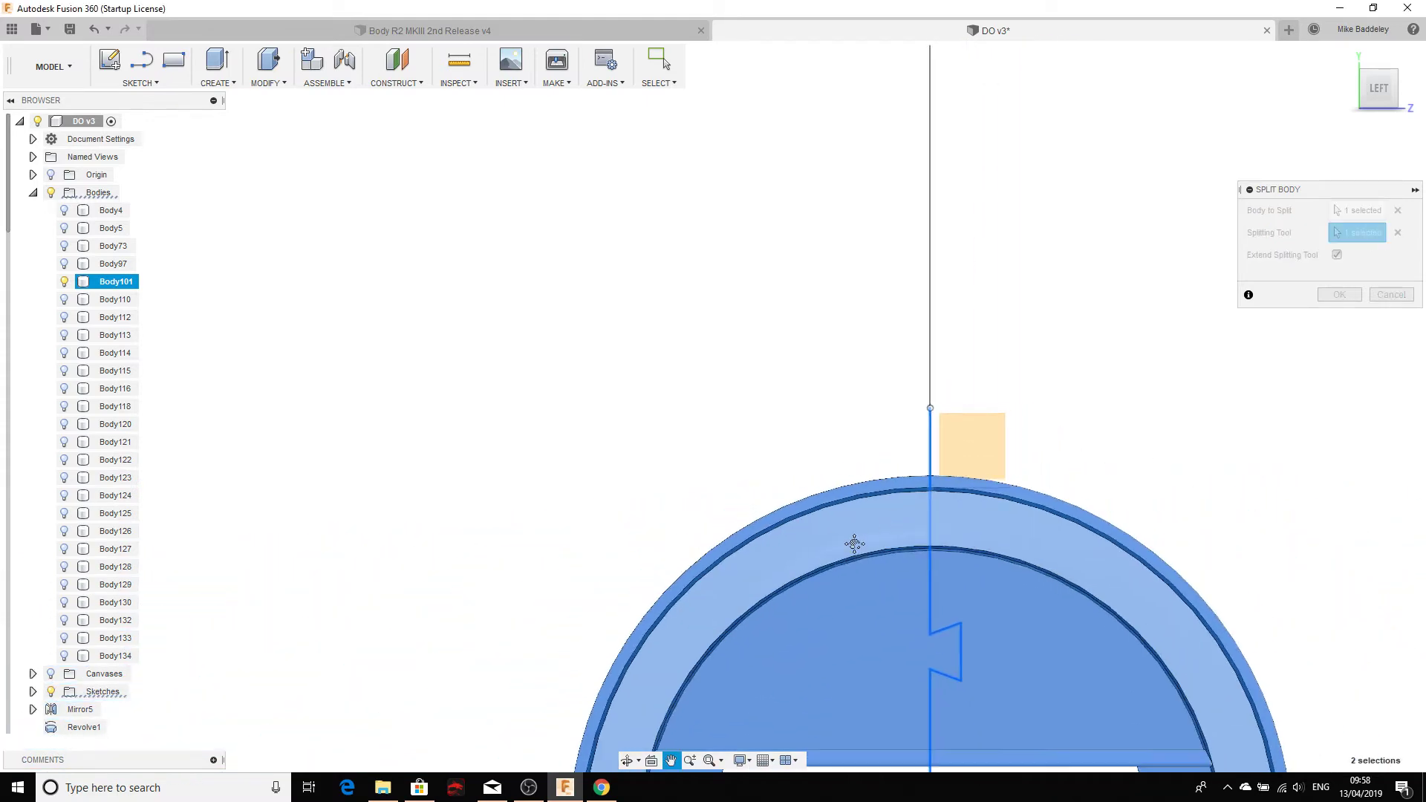
shift+middle_drag(786, 523, 742, 279)
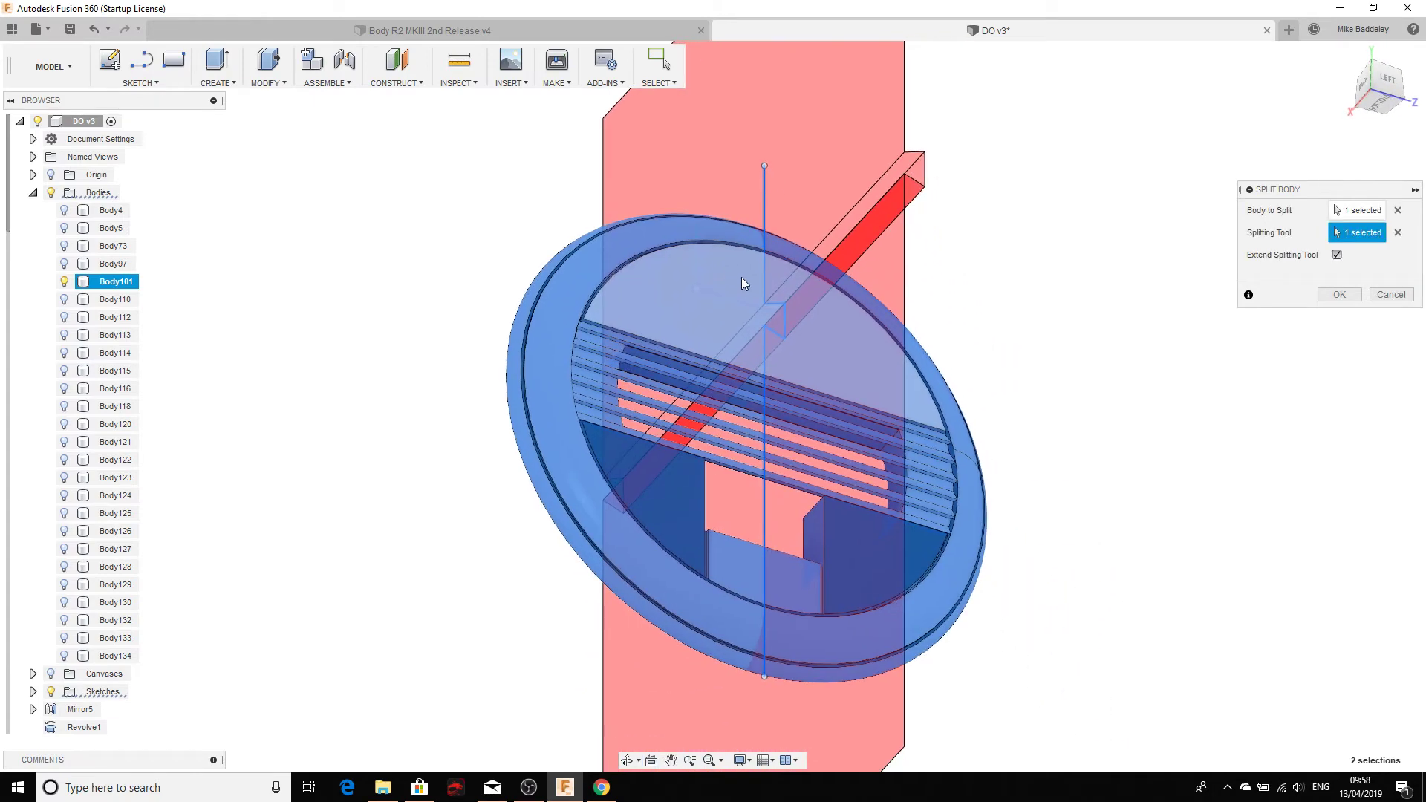
click(1337, 295)
scroll(758, 336, up, 3)
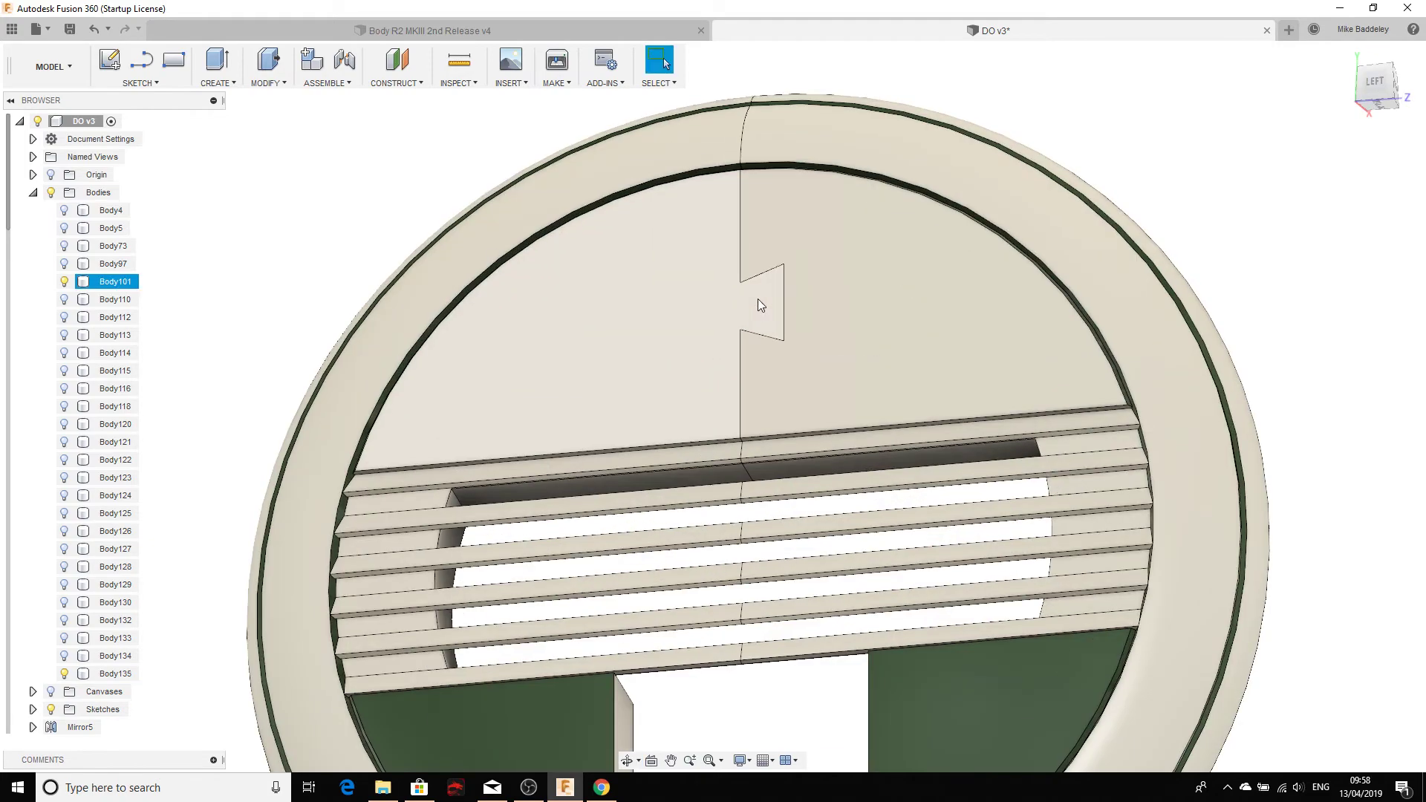
Step: Orbit around the split seam, then expand the Sketches list and select Sketch43
shift+middle_drag(843, 325, 866, 366)
scroll(866, 366, down, 3)
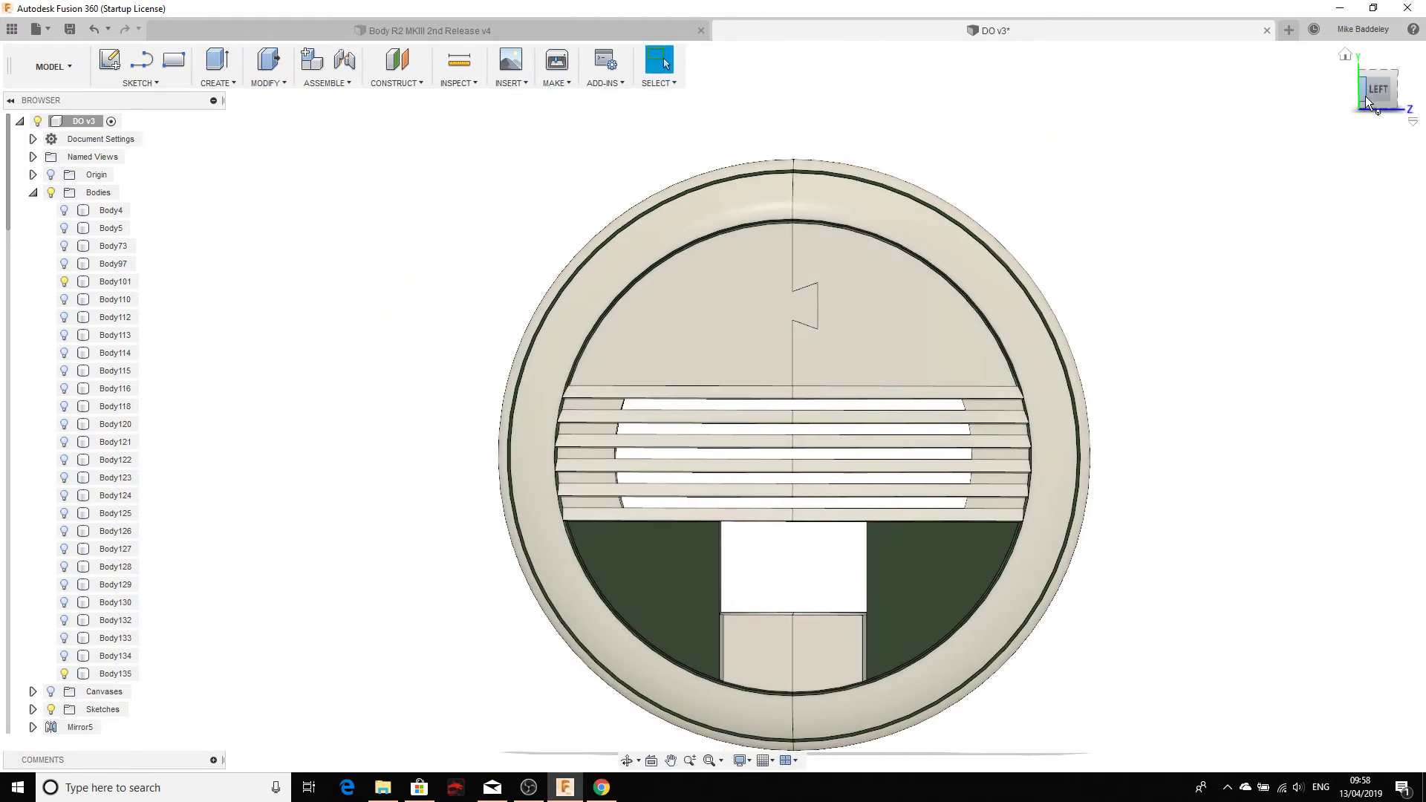
shift+middle_drag(1320, 169, 1126, 173)
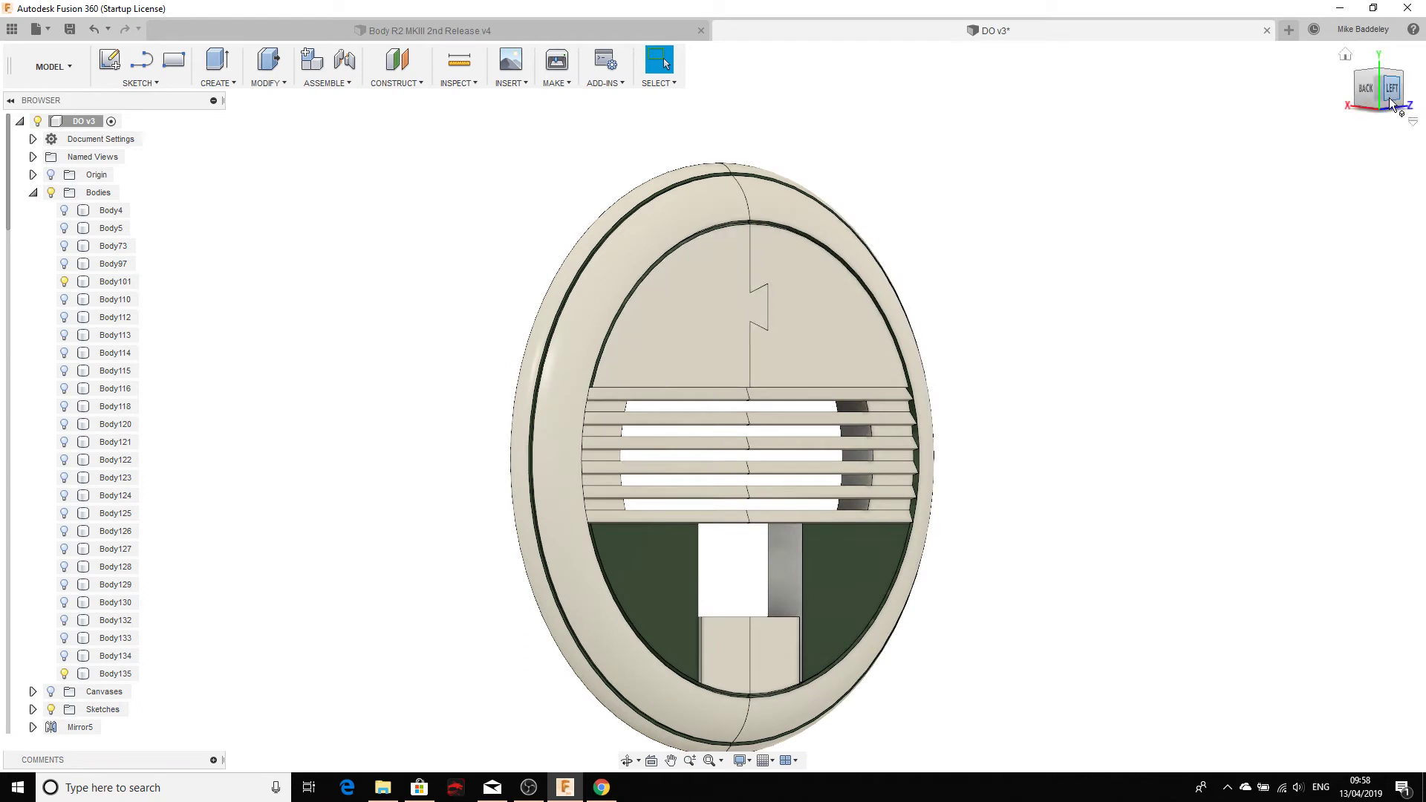
scroll(75, 496, down, 3)
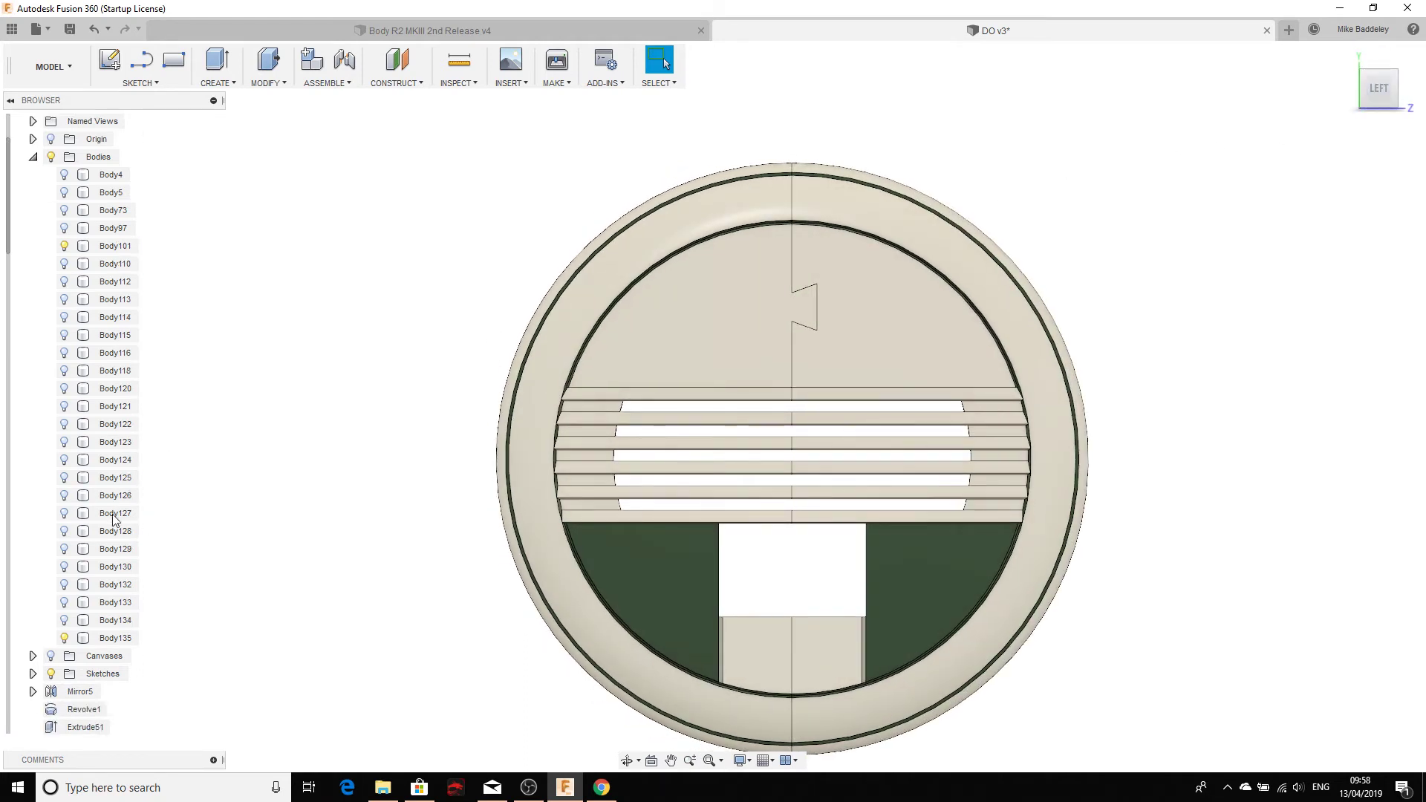
double_click(74, 499)
scroll(74, 499, down, 3)
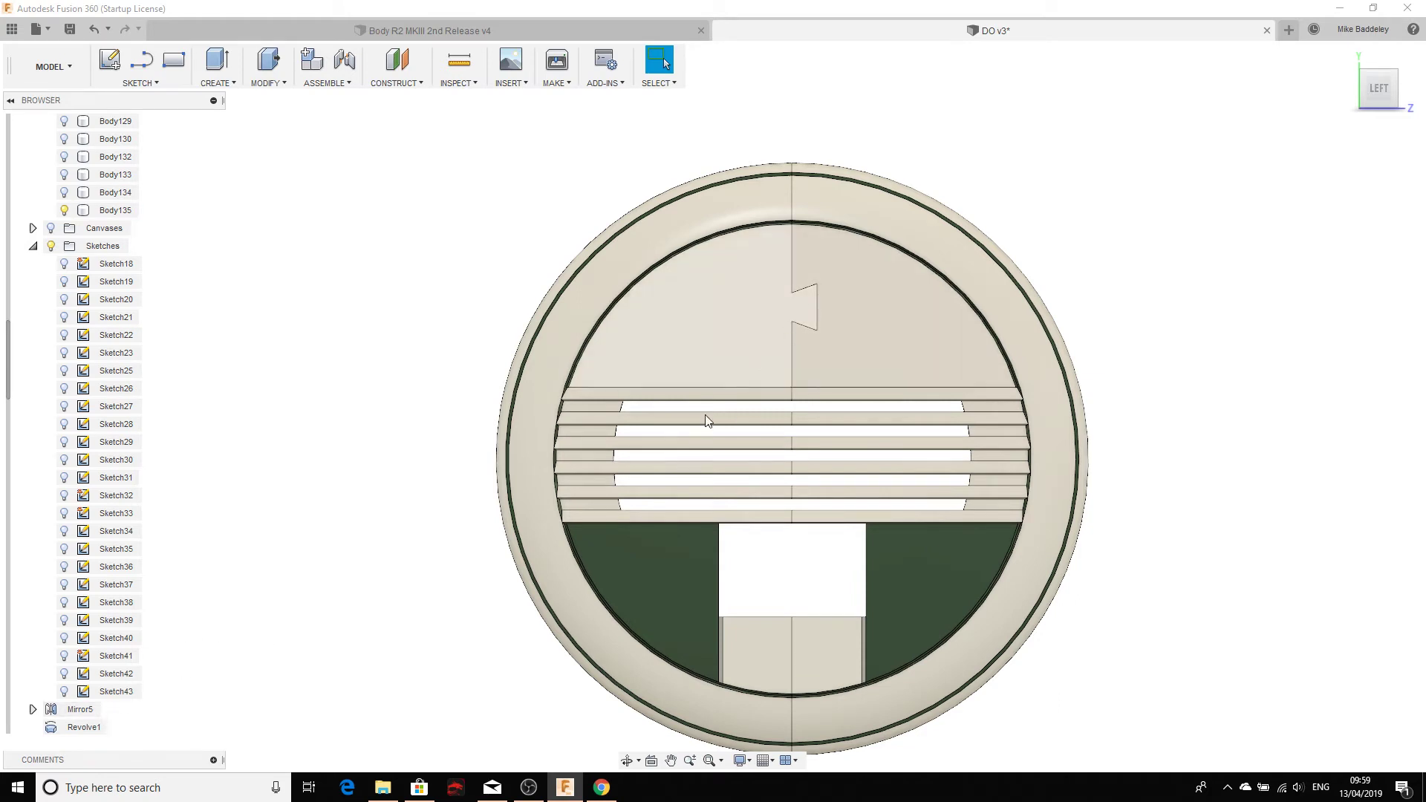
click(64, 696)
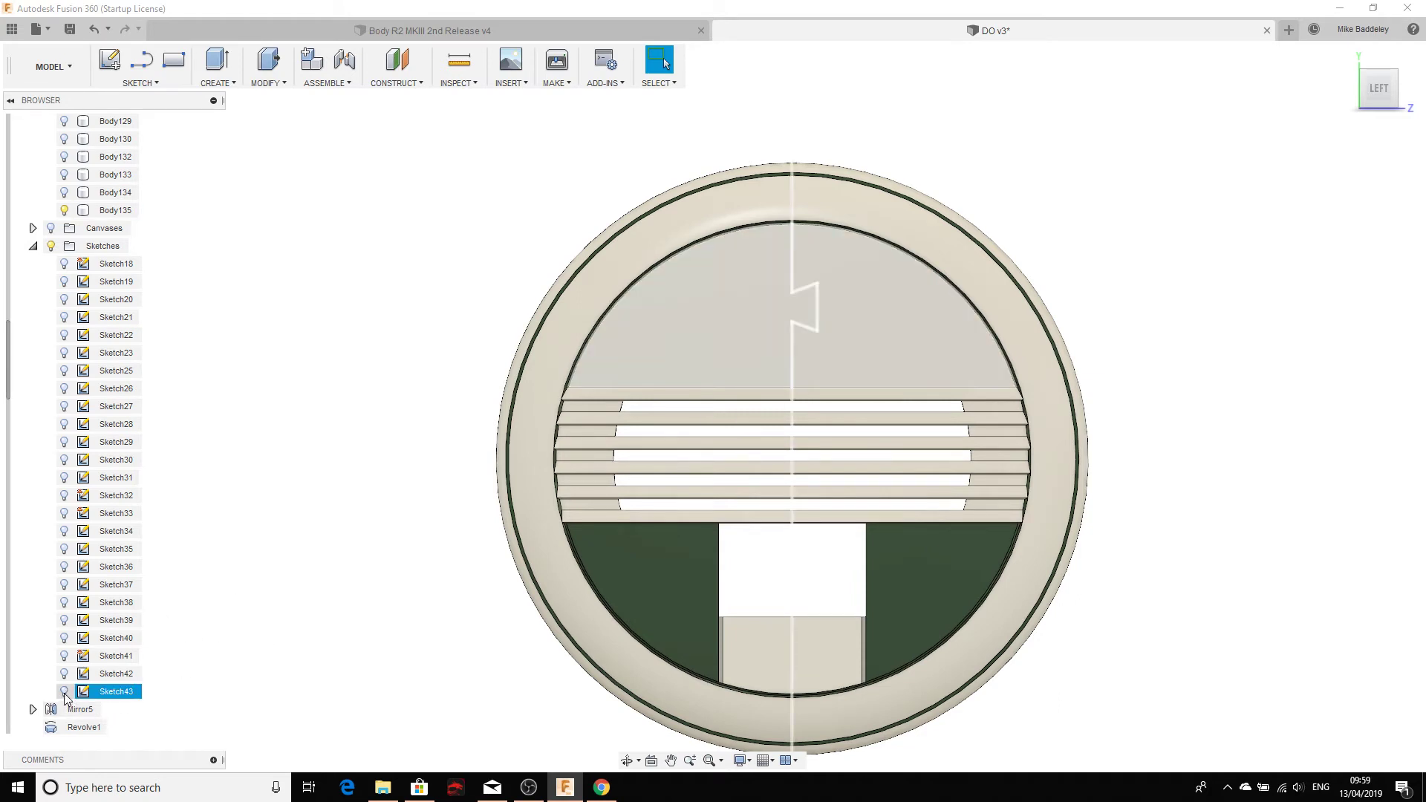
Step: Show Sketch43 and toggle the Sketches folder visibility to check the split line
click(65, 693)
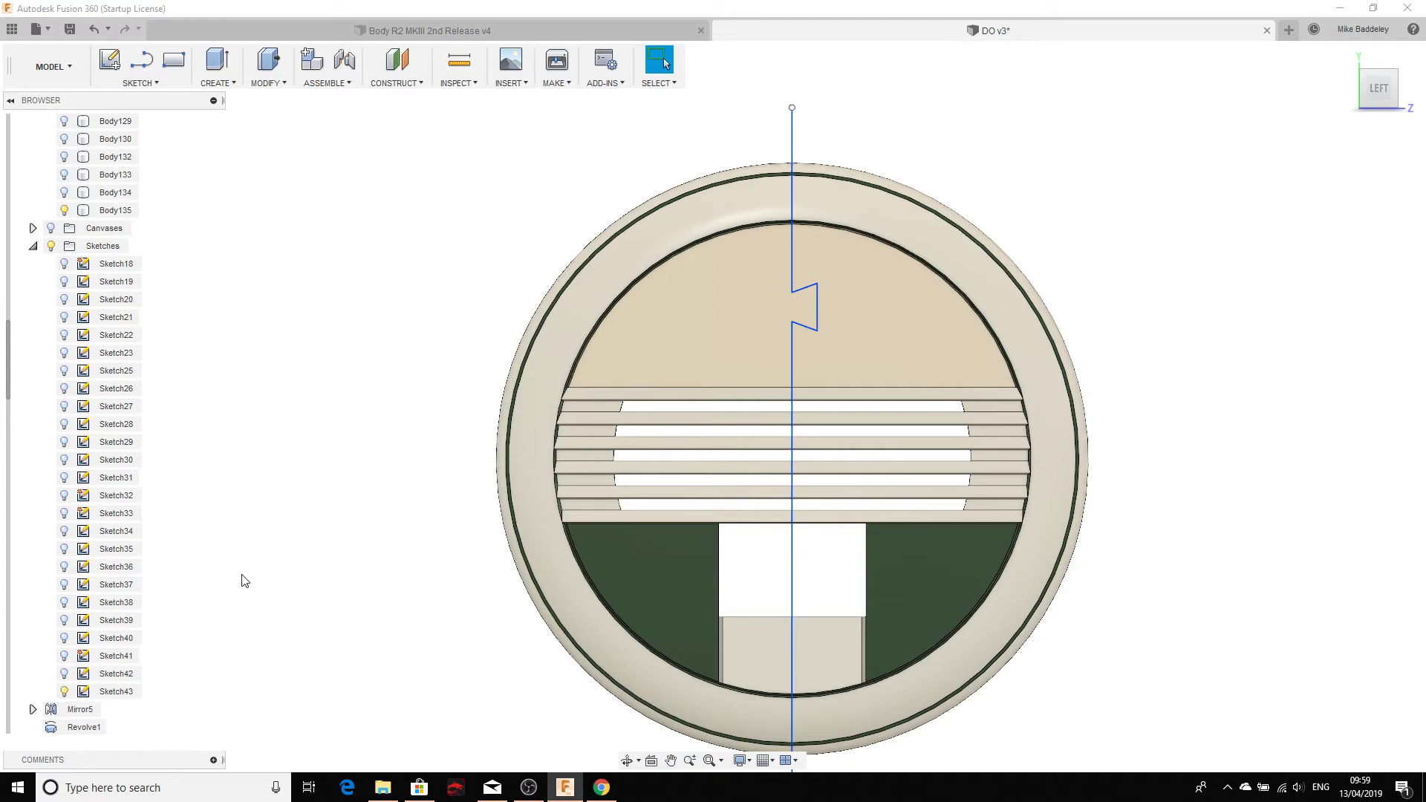
scroll(646, 260, up, 8)
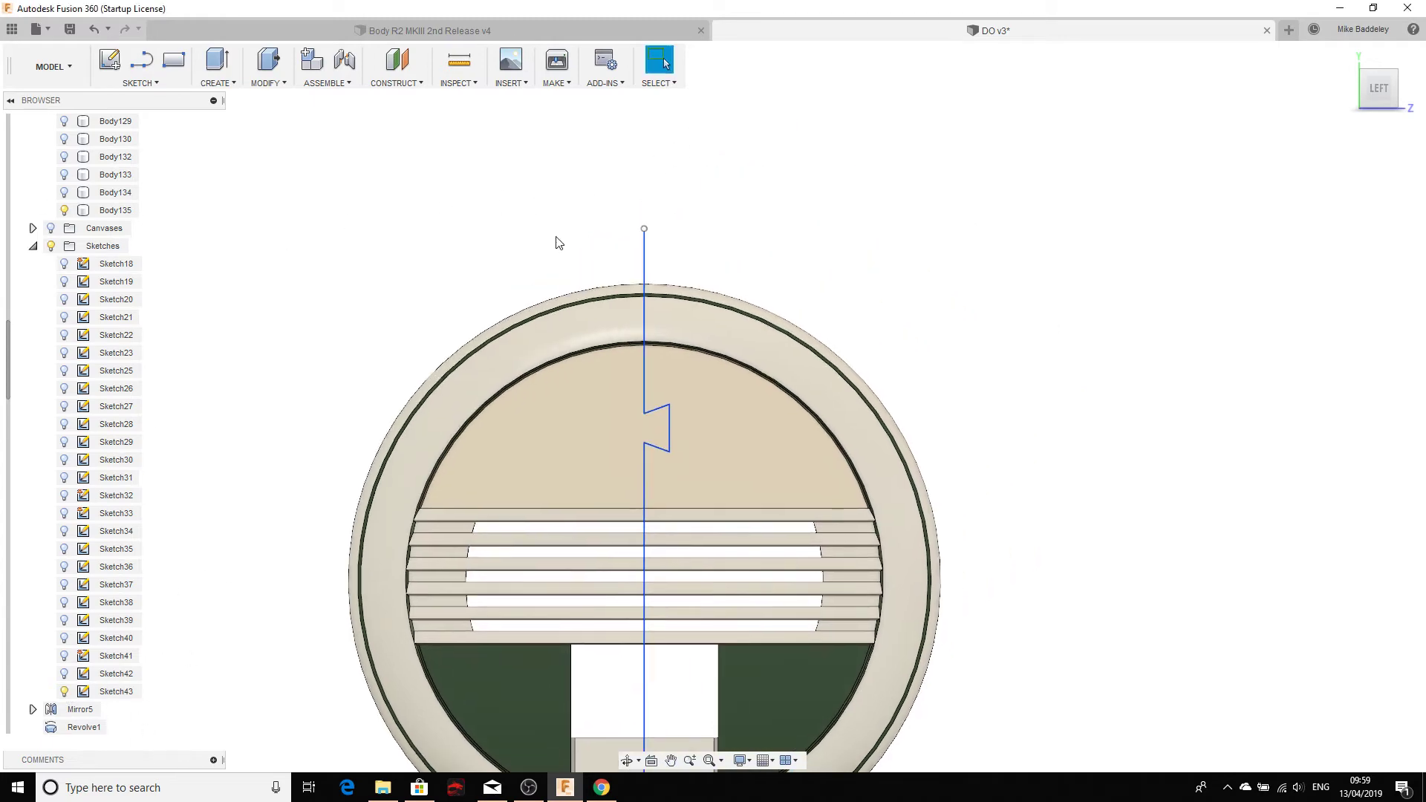
scroll(587, 261, up, 2)
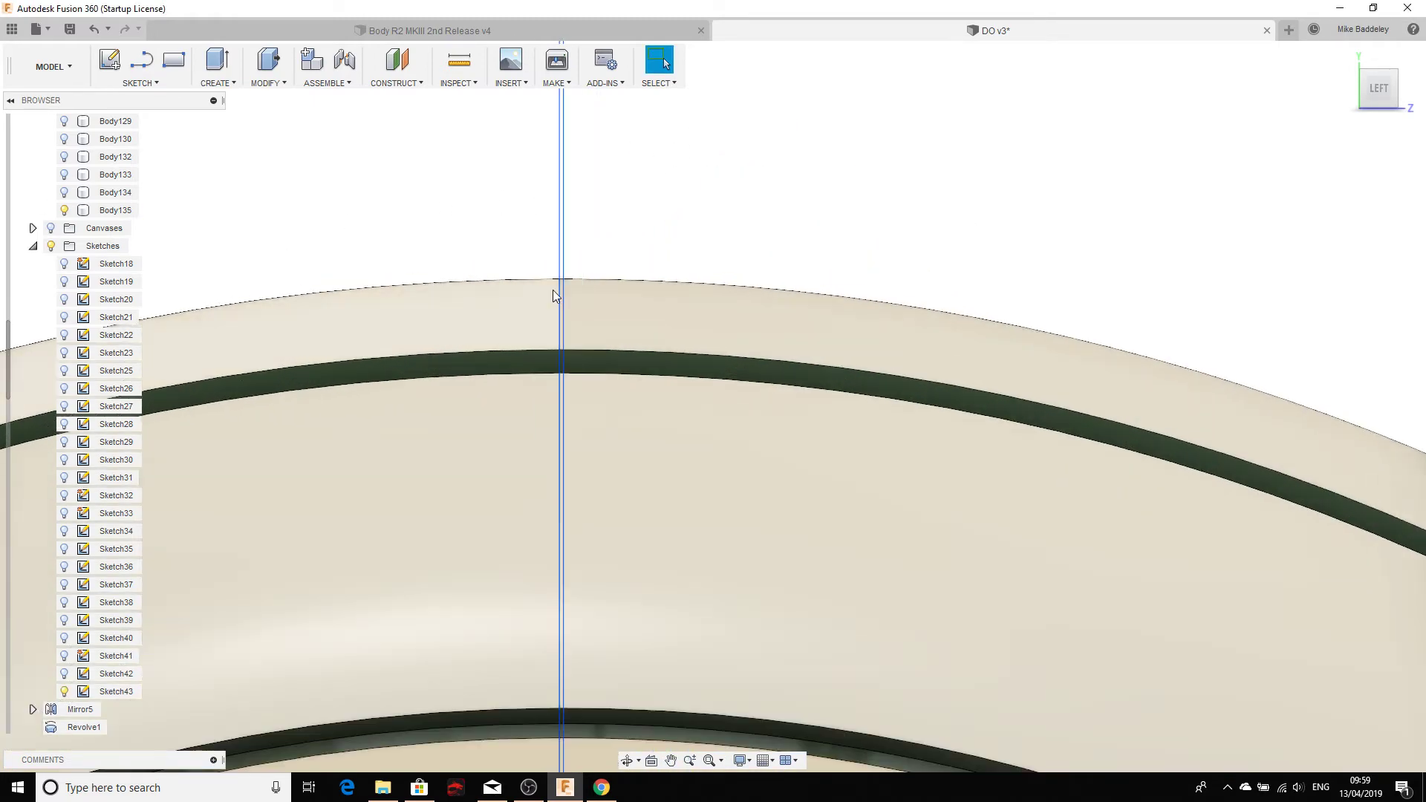
click(49, 247)
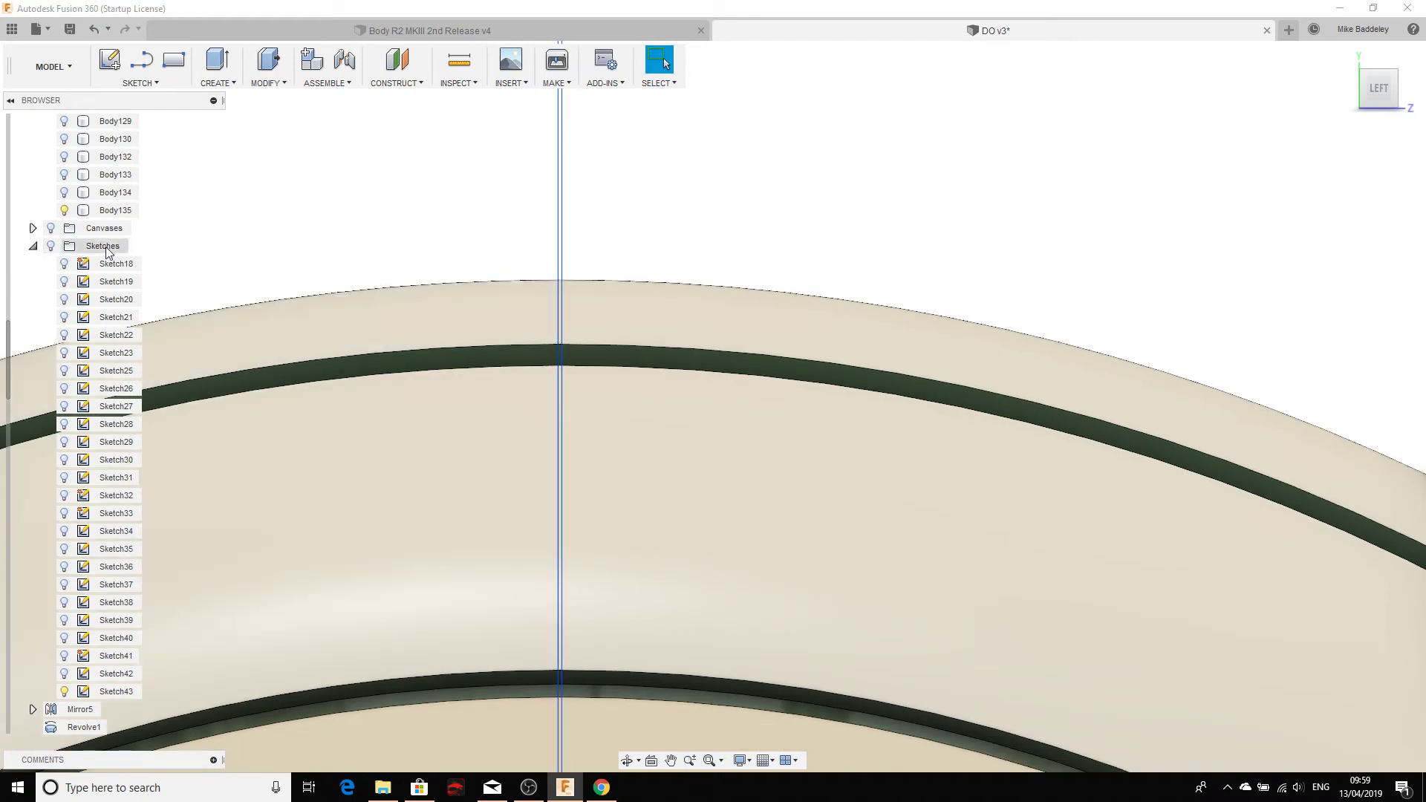
click(52, 247)
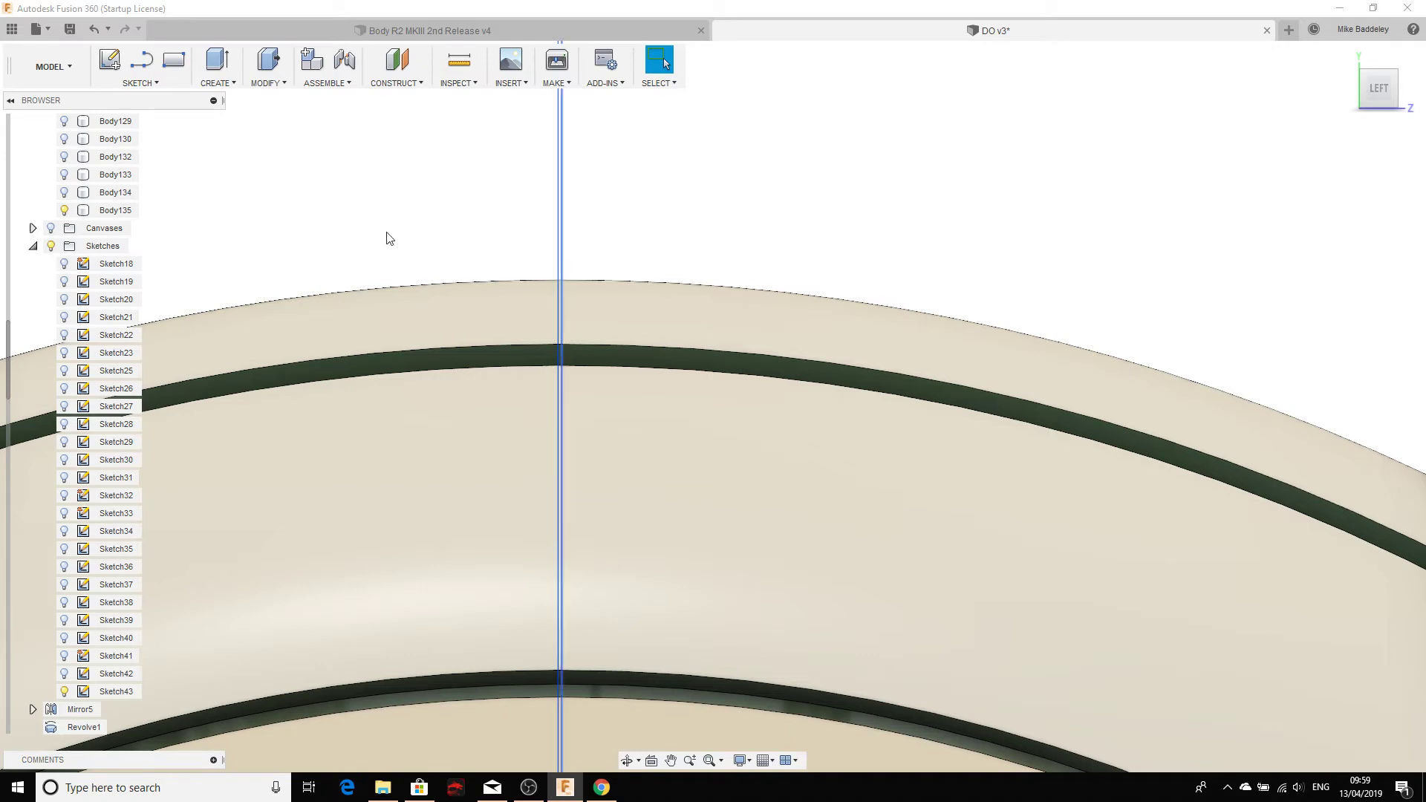
Step: Split the right half body along the vertical sketch line
click(266, 83)
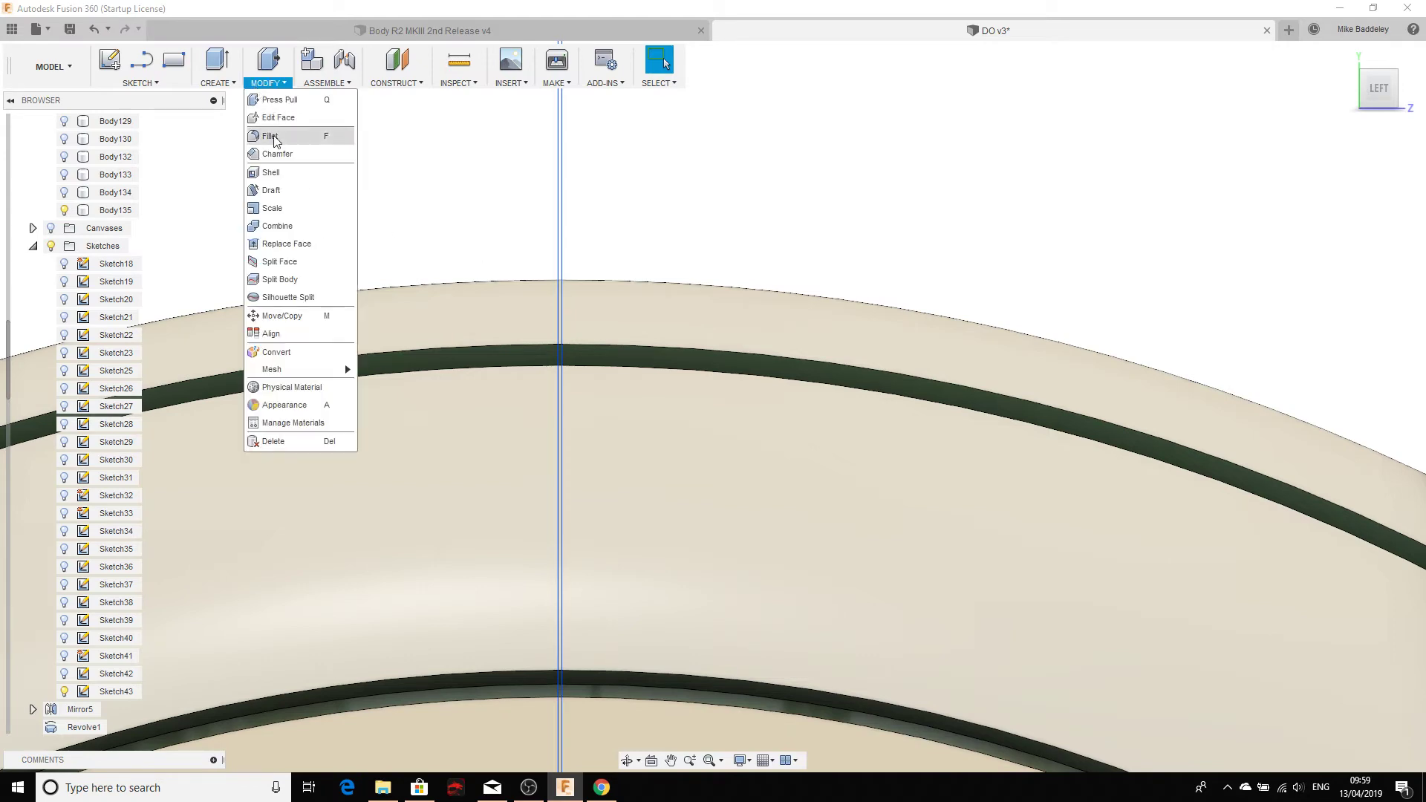
click(290, 263)
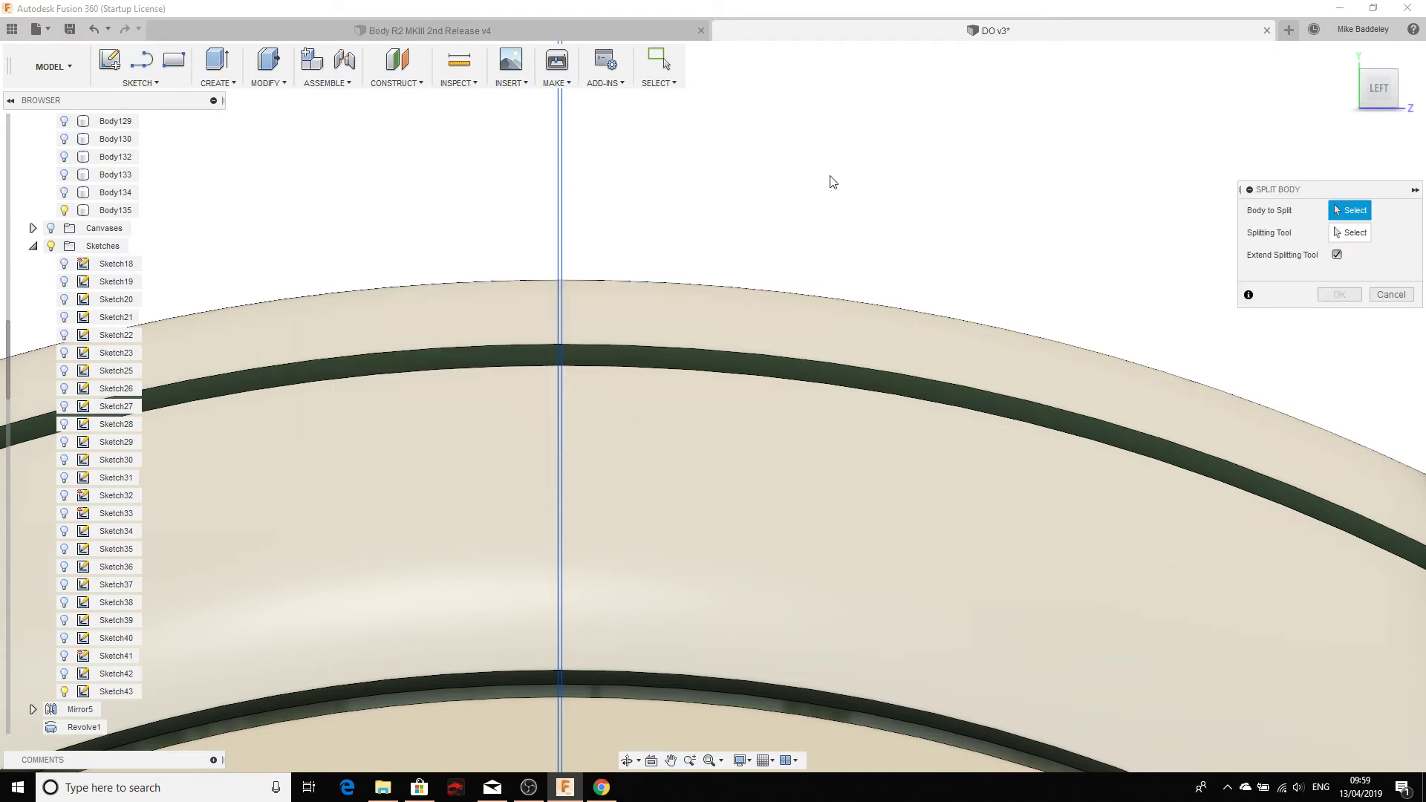
scroll(833, 182, down, 3)
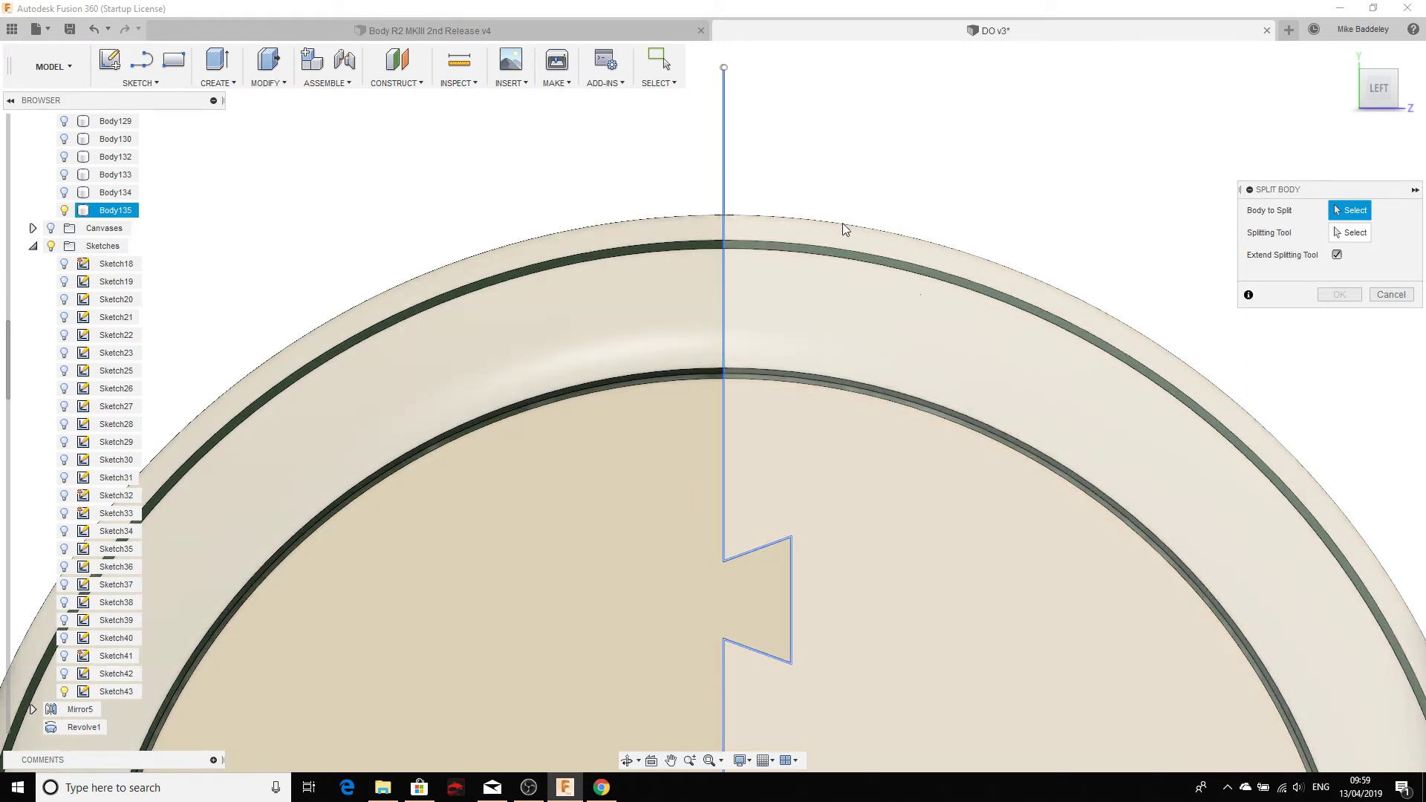
click(842, 222)
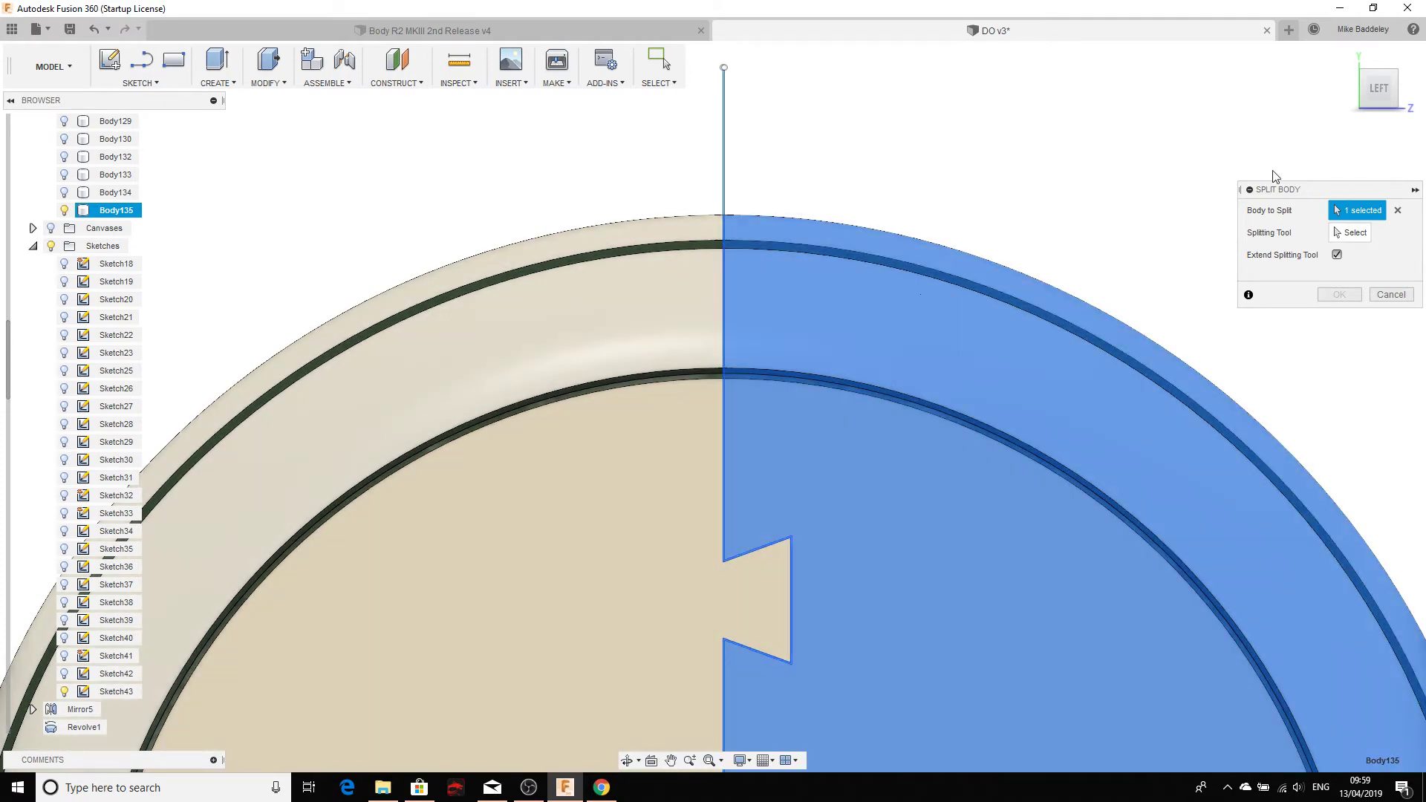
click(1353, 233)
scroll(907, 149, up, 5)
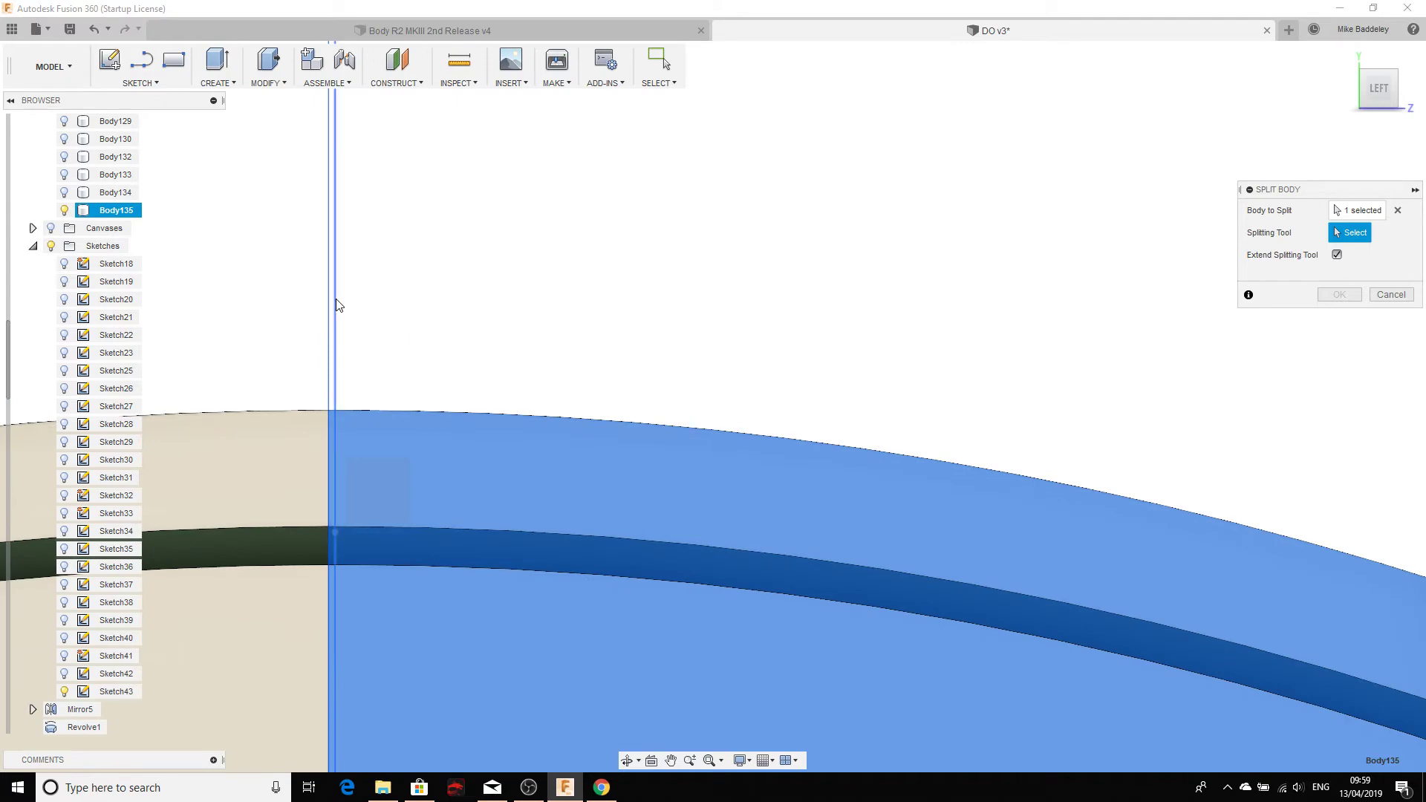
click(336, 306)
click(1337, 295)
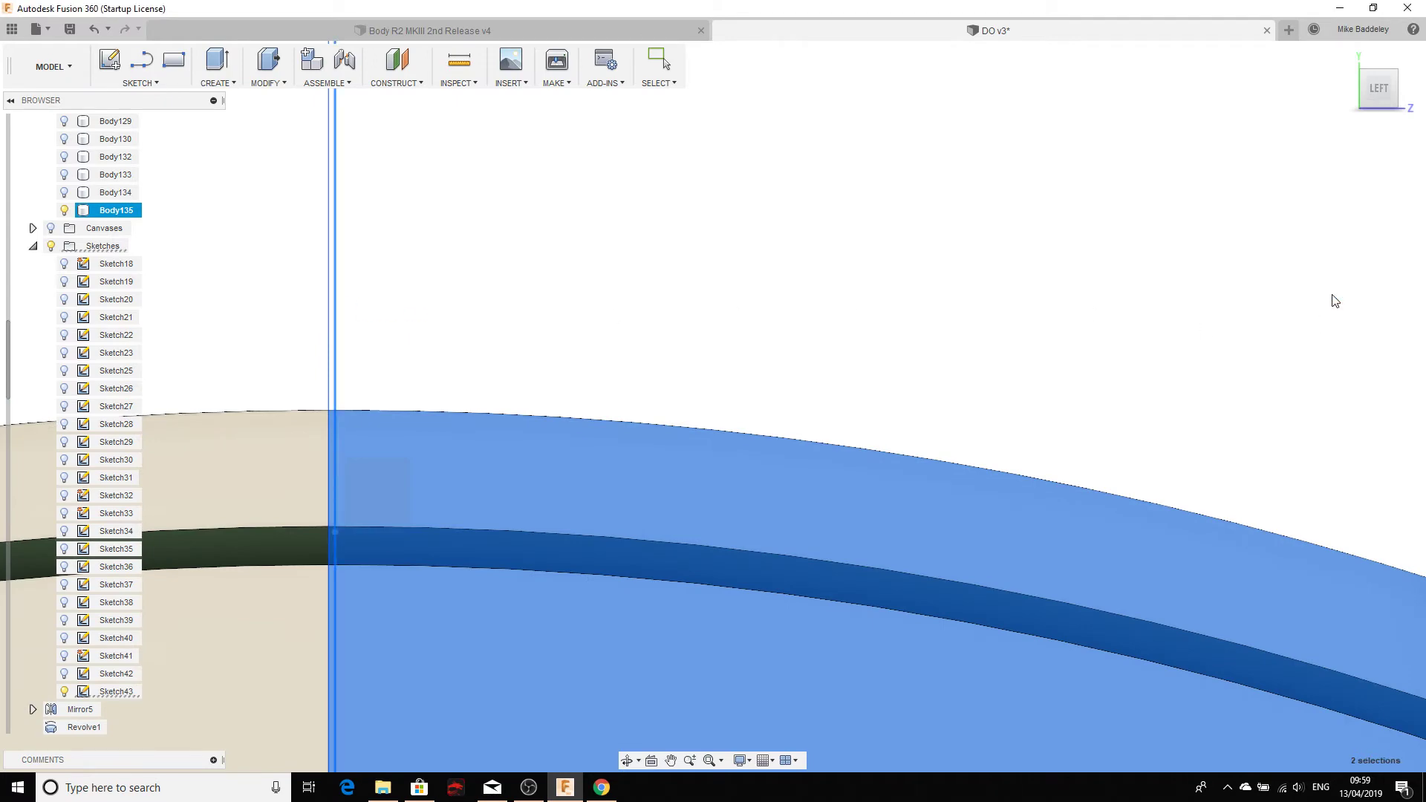
scroll(875, 470, down, 5)
scroll(832, 526, down, 5)
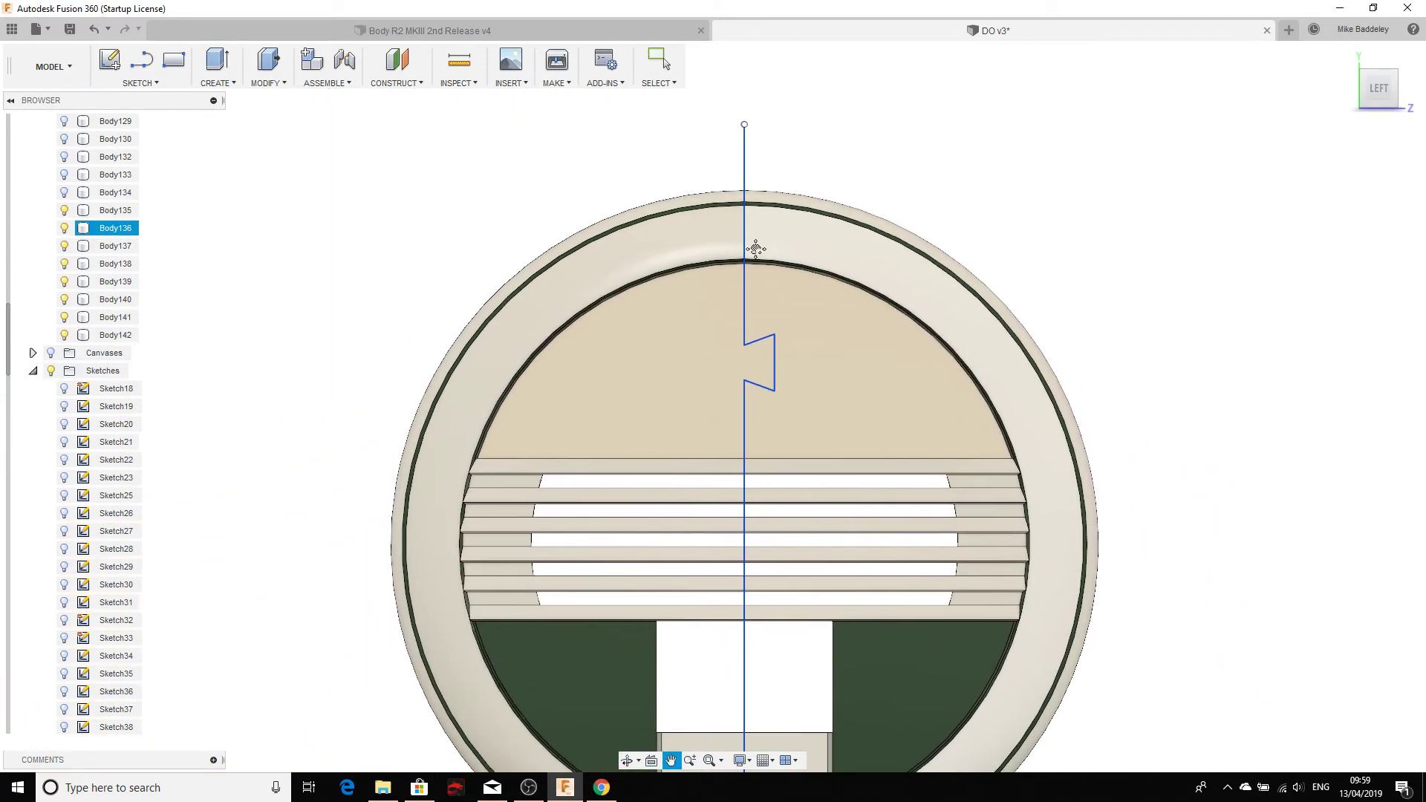
Step: Hide the Sketches folder and zoom in to inspect the split in the cover
click(50, 370)
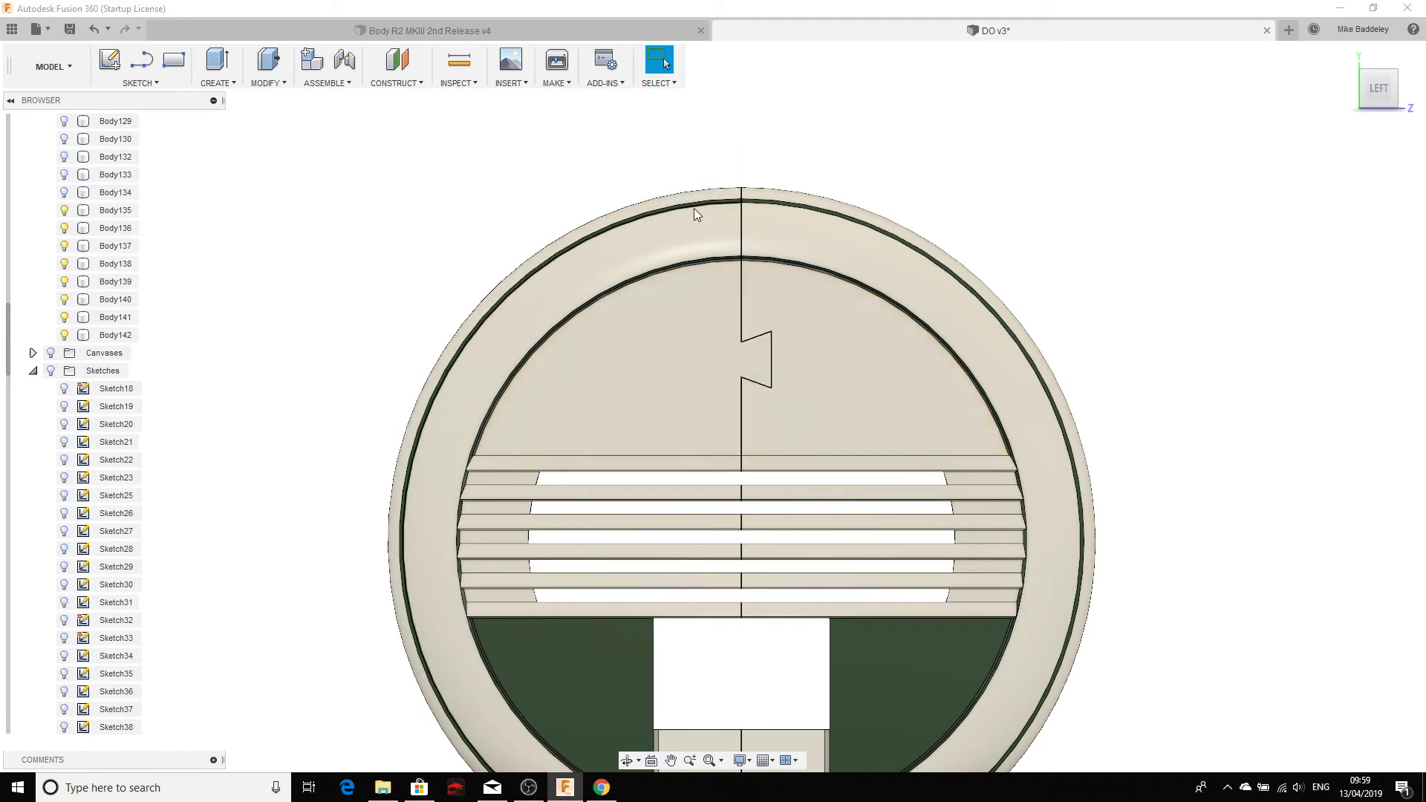
mouse_move(654, 499)
middle_down()
mouse_move(614, 396)
mouse_move(621, 439)
middle_up()
scroll(657, 305, up, 10)
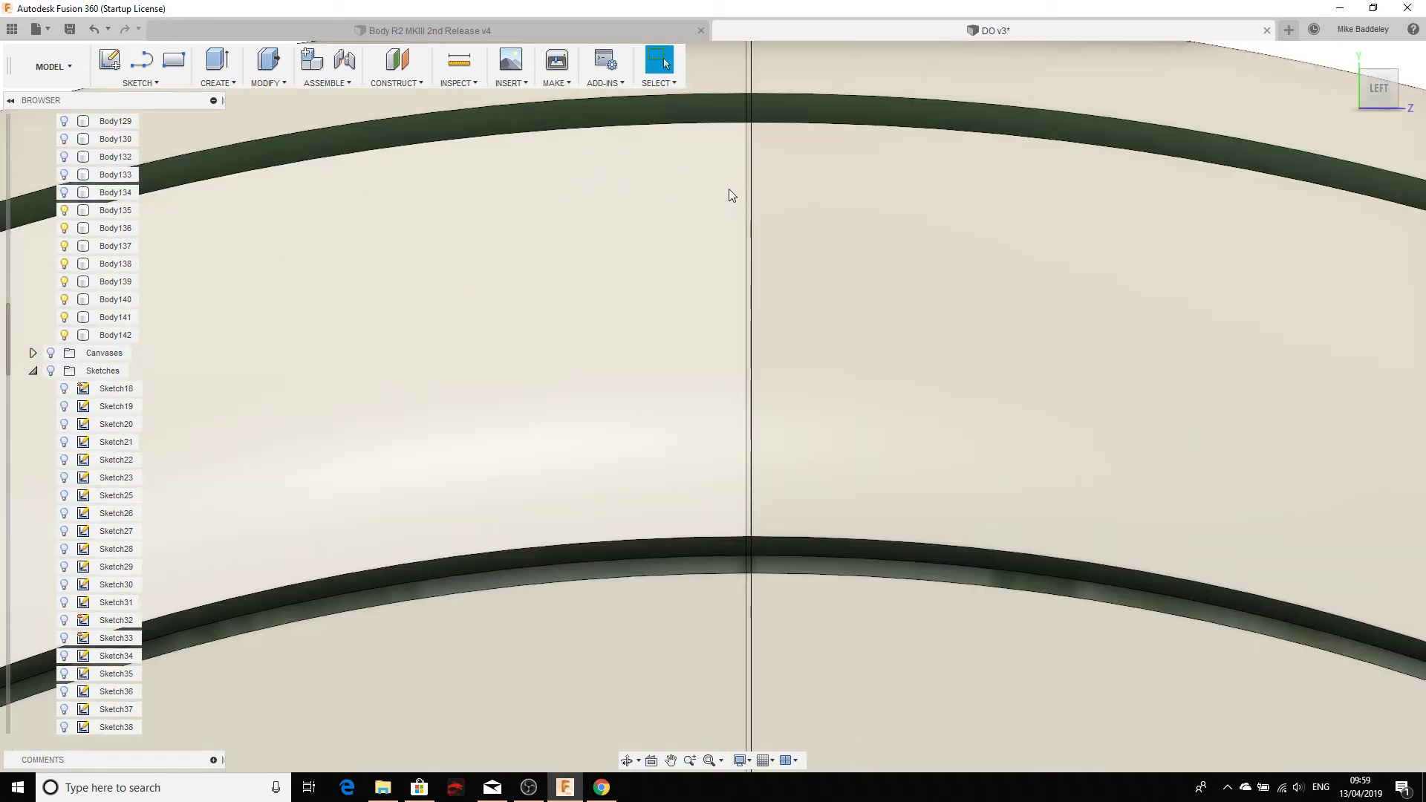
scroll(730, 192, up, 3)
middle_drag(716, 262, 706, 615)
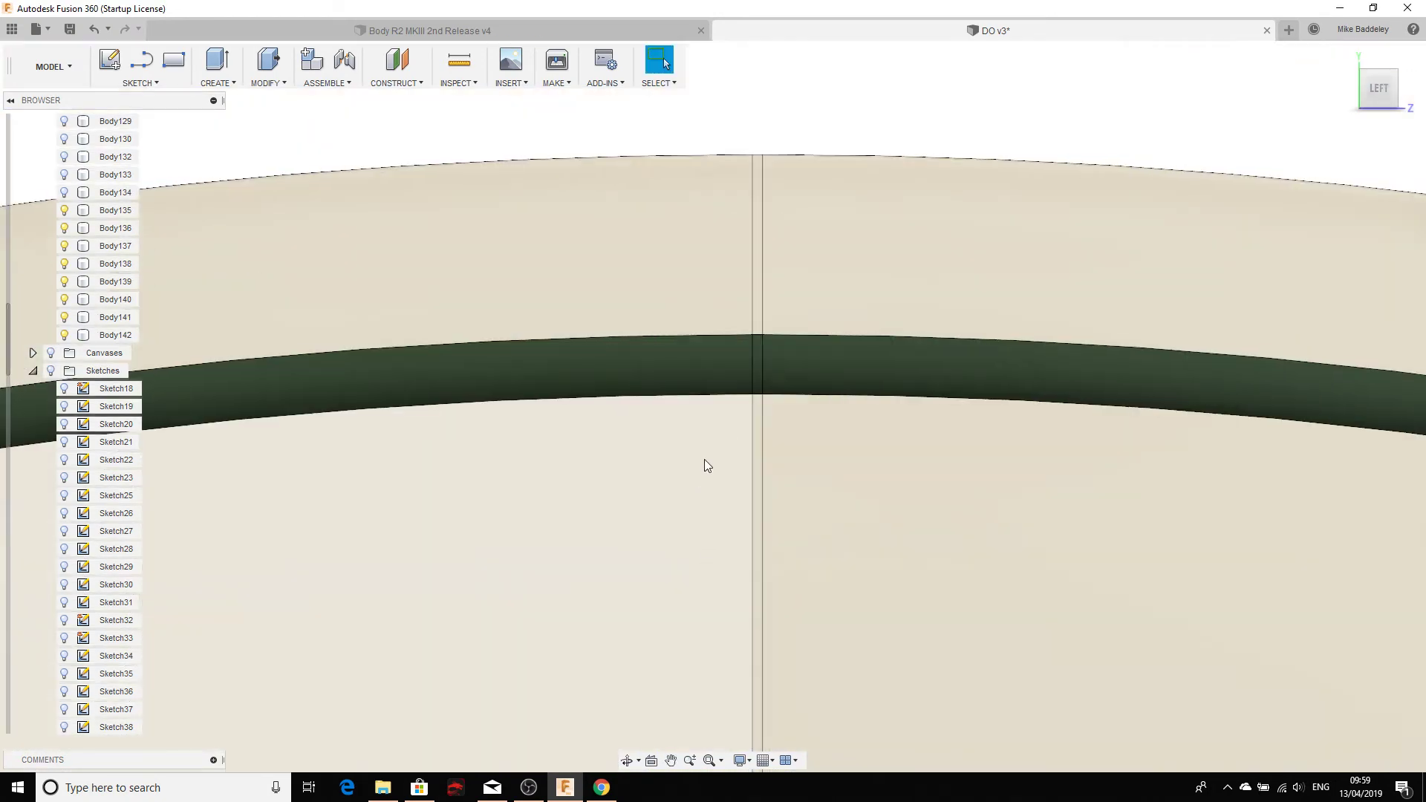
scroll(123, 311, down, 4)
scroll(123, 312, up, 9)
scroll(445, 341, down, 4)
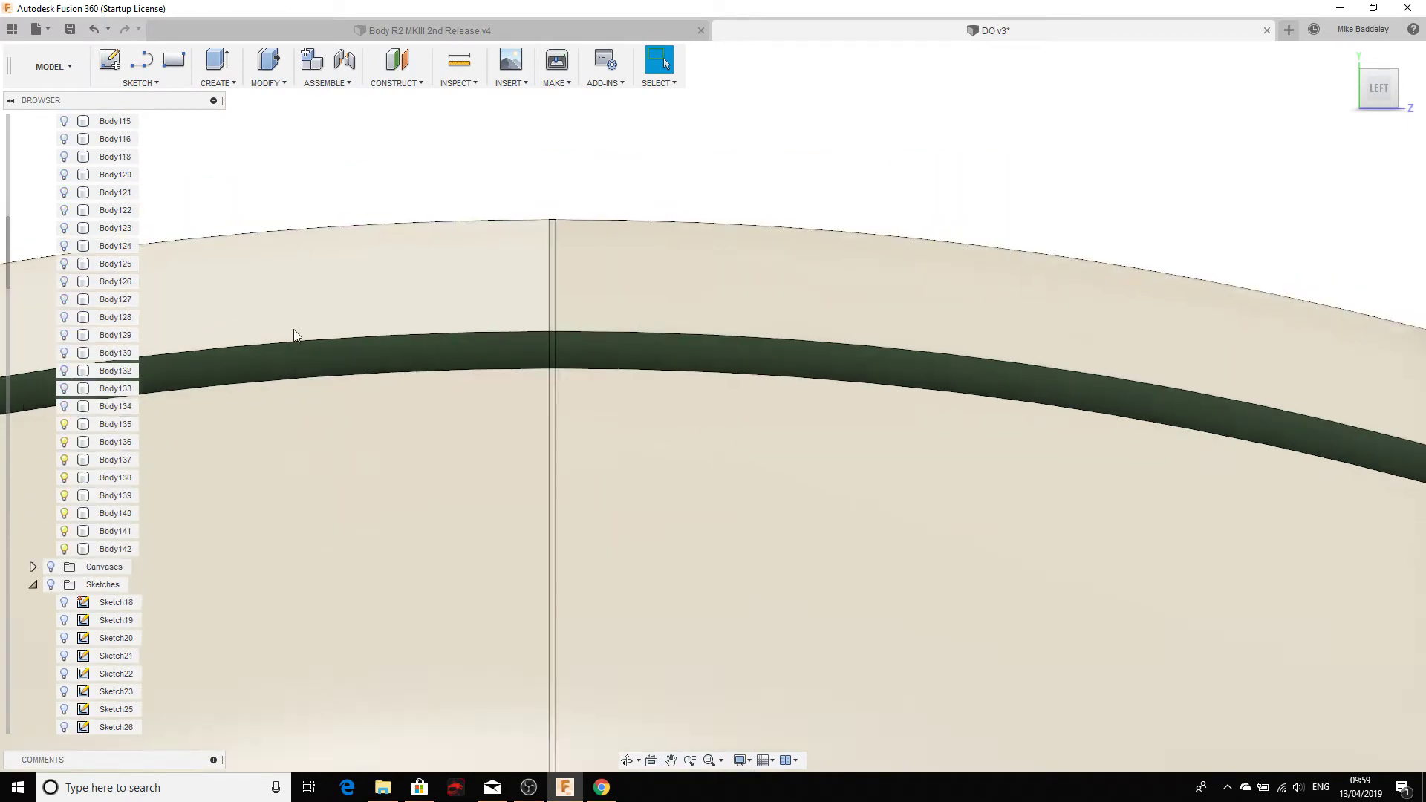
scroll(458, 450, down, 6)
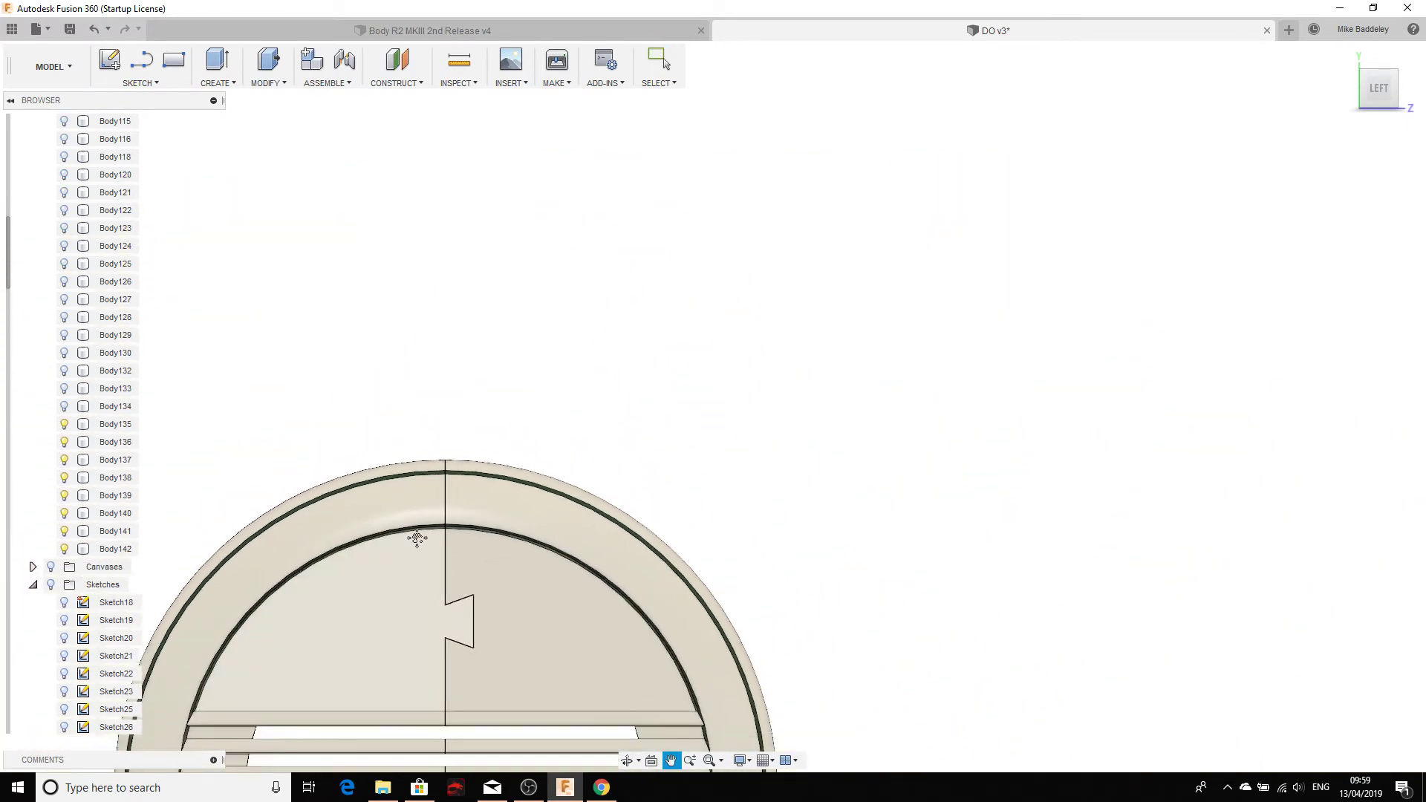
scroll(559, 535, up, 5)
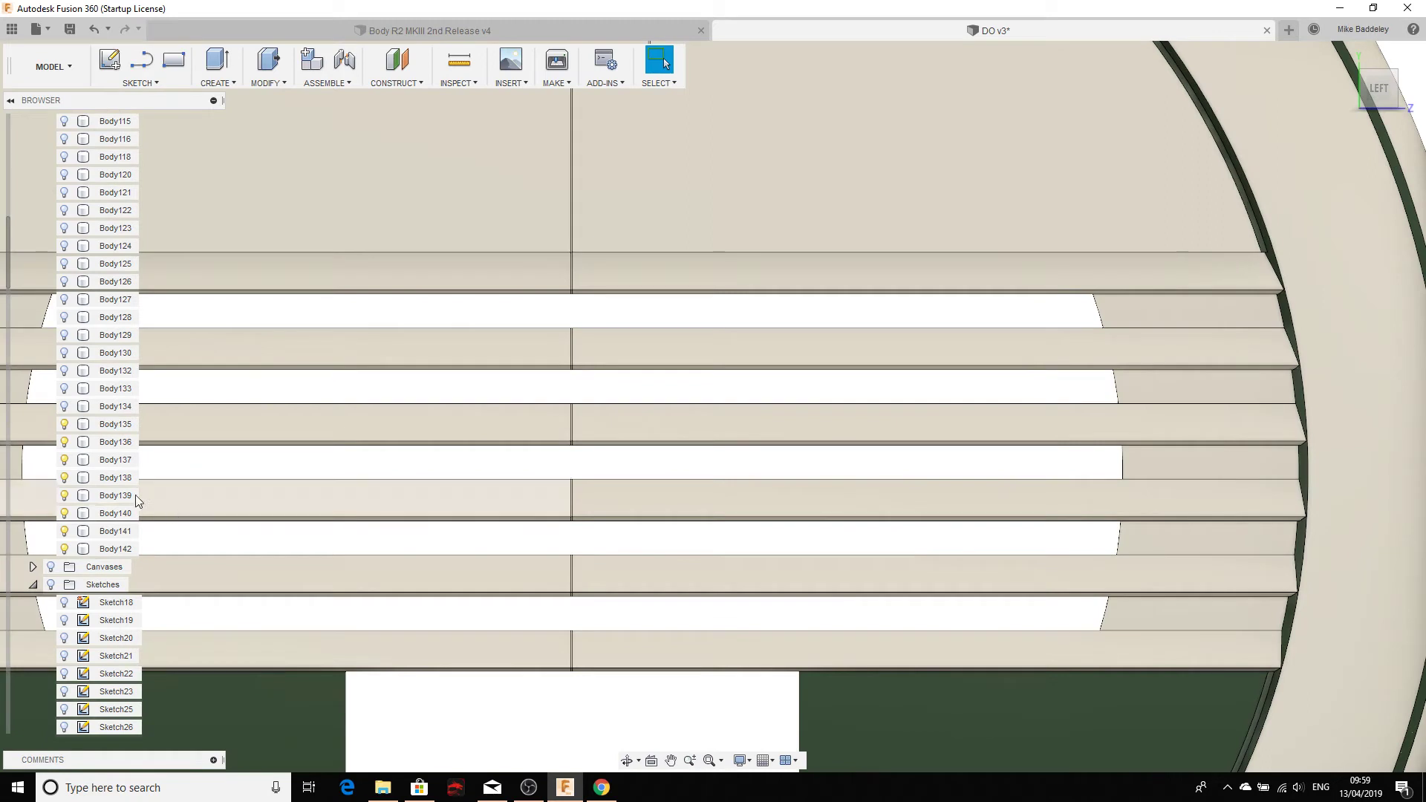
scroll(101, 479, up, 4)
scroll(99, 482, up, 1)
scroll(99, 482, down, 2)
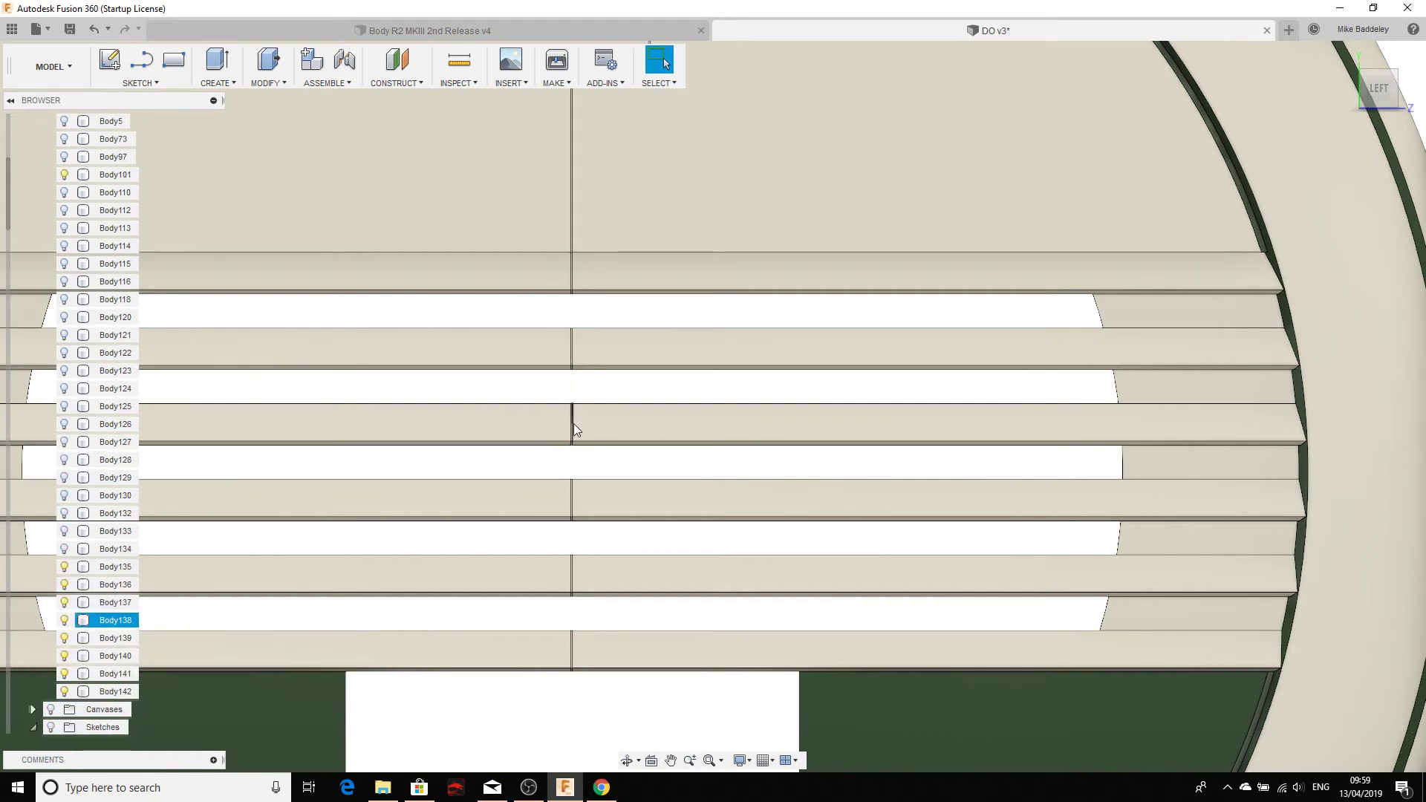
scroll(575, 423, up, 4)
scroll(563, 468, up, 1)
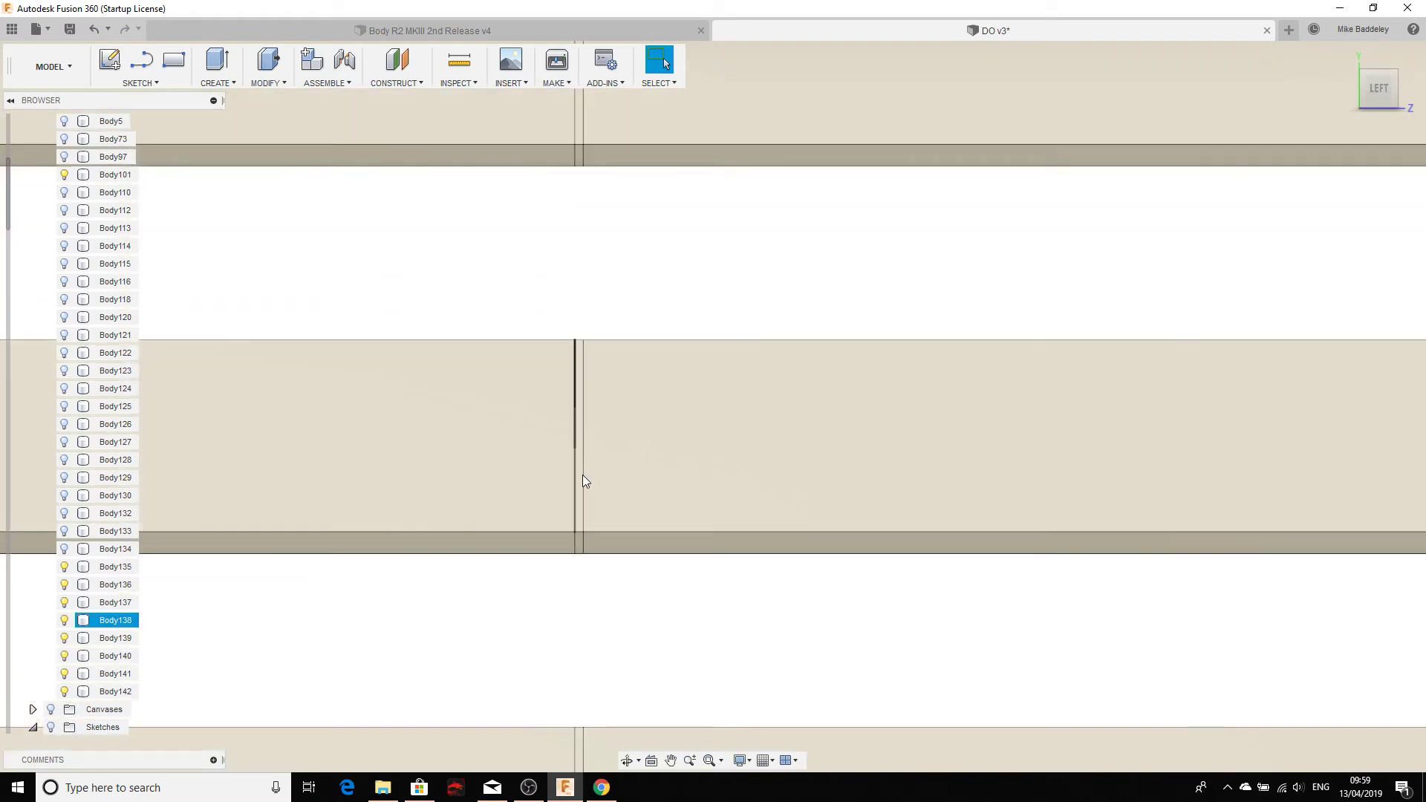
scroll(579, 477, down, 5)
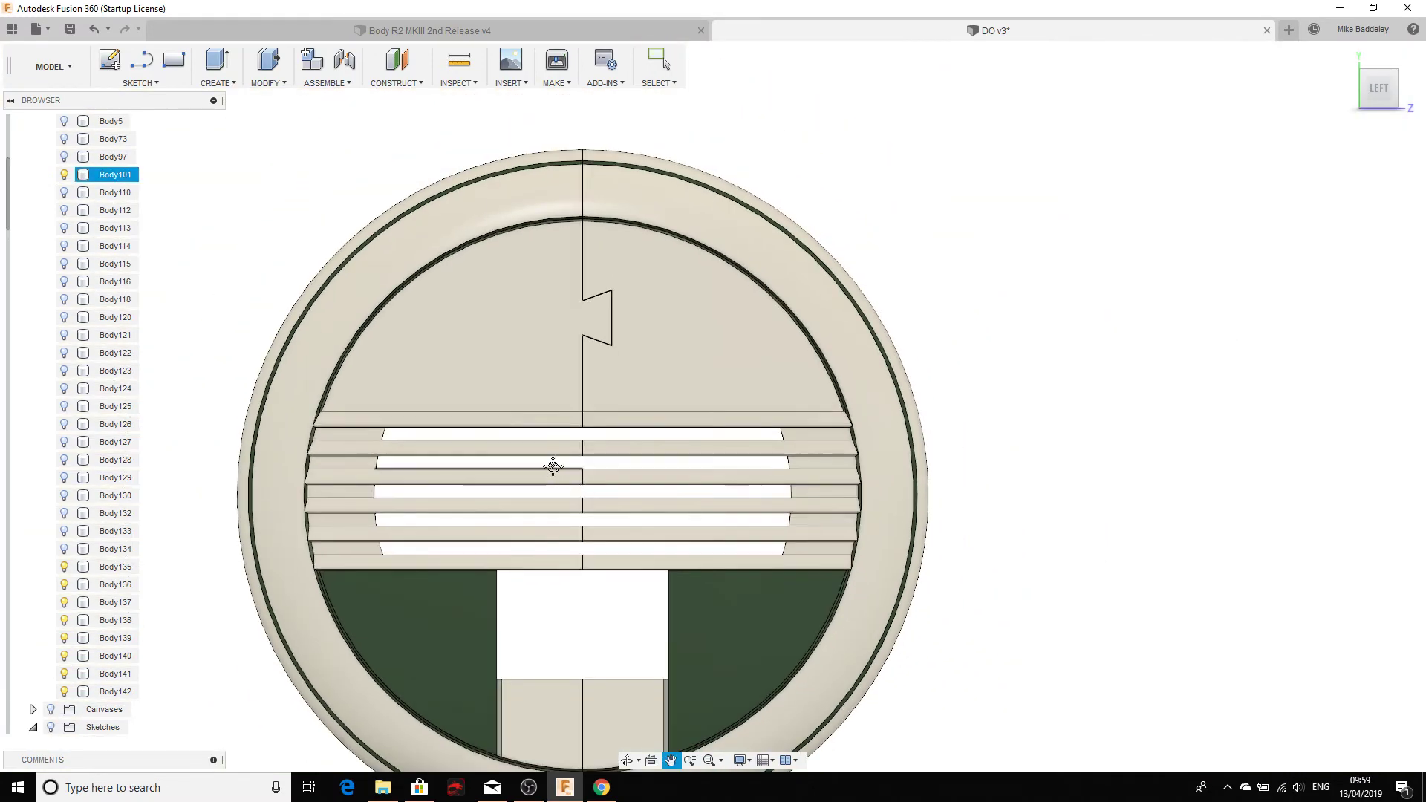
Step: Recenter the cover and hide Body101, the left half
drag(553, 467, 639, 438)
key(Escape)
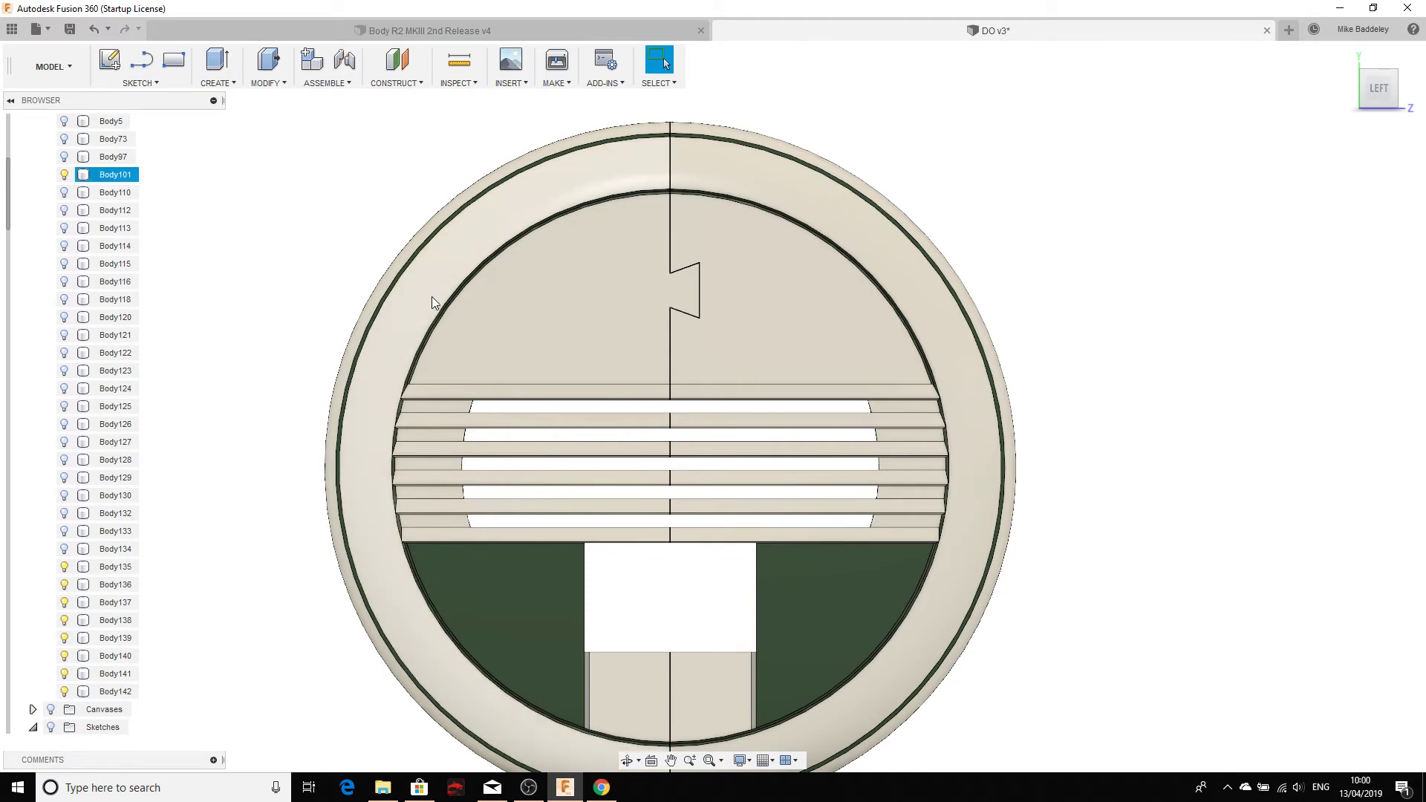
click(64, 174)
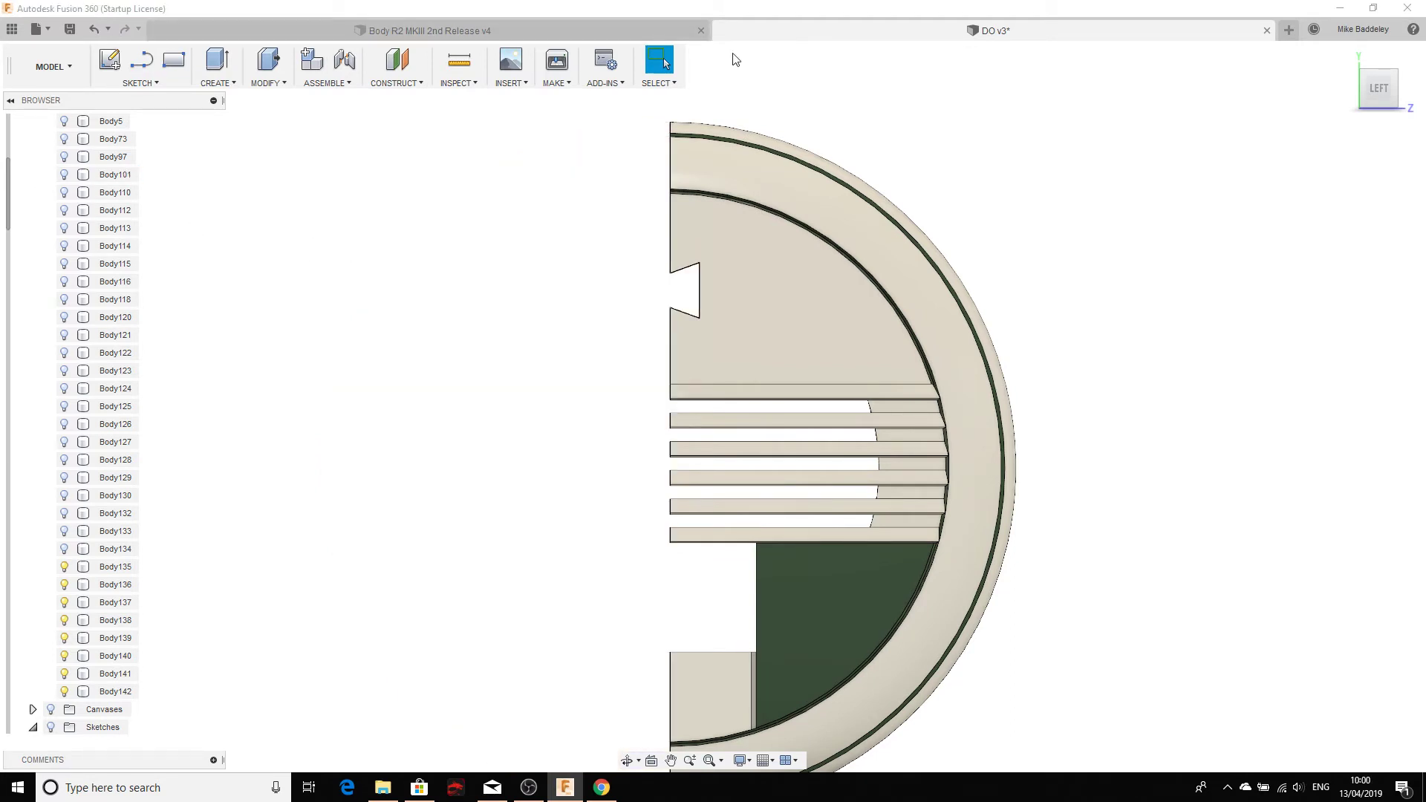
Step: Hide Body136 and orbit to inspect the small leftover split fragments
click(64, 584)
mouse_move(547, 378)
shift+middle_down()
mouse_move(592, 385)
mouse_move(621, 331)
mouse_move(672, 384)
mouse_move(660, 468)
mouse_move(553, 425)
shift+middle_up()
scroll(566, 402, up, 6)
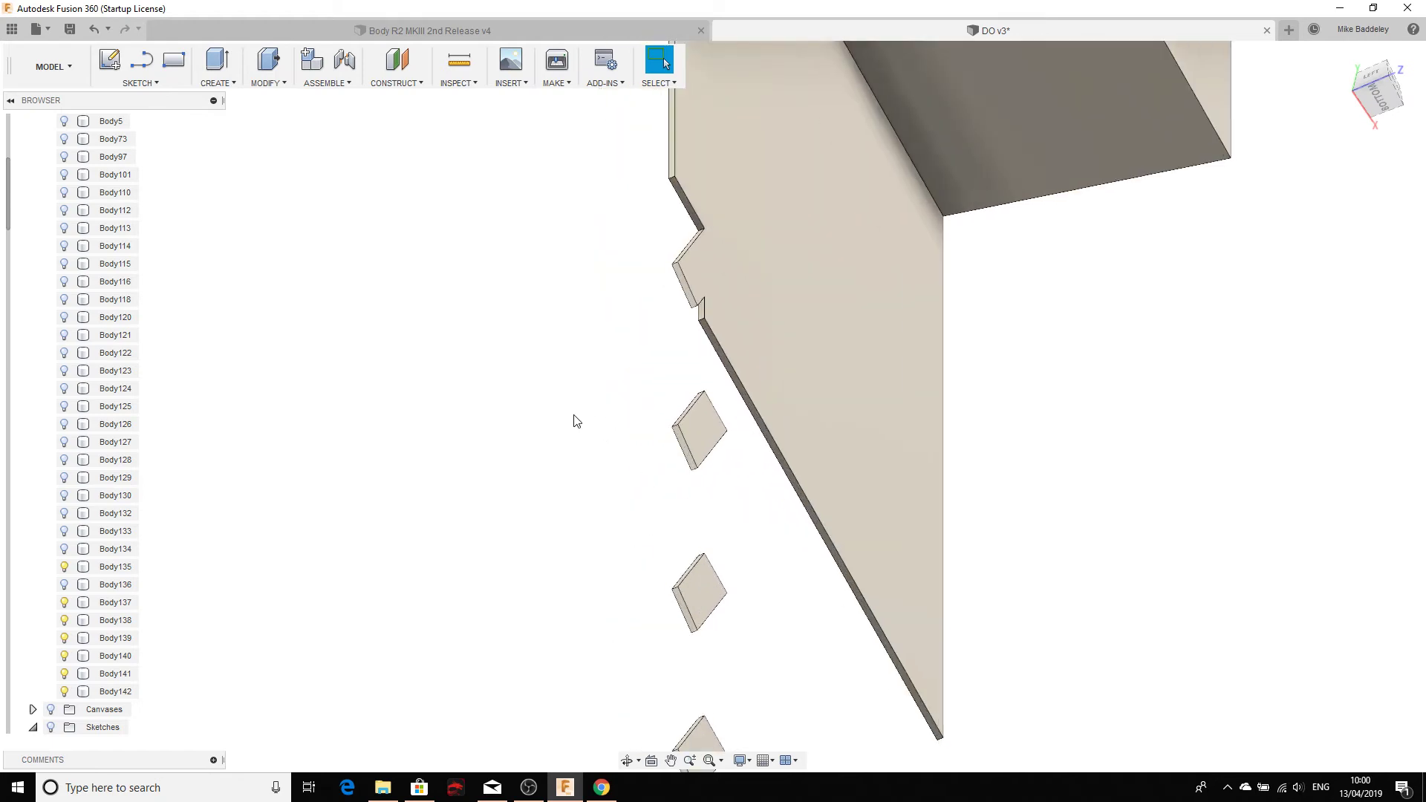
scroll(580, 420, down, 5)
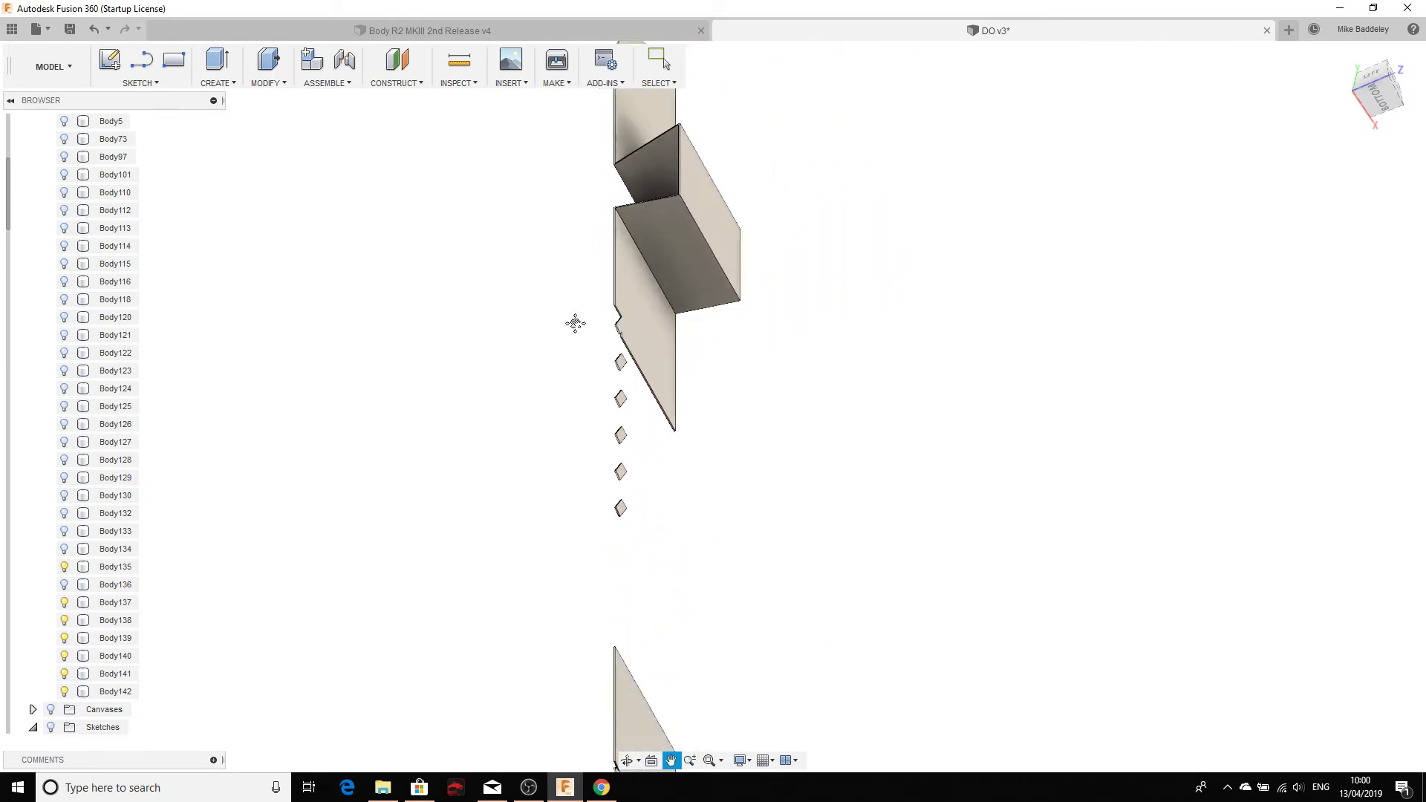
shift+middle_drag(552, 425, 546, 460)
Step: Delete the fragments Body142, Body141 and Body140
click(111, 691)
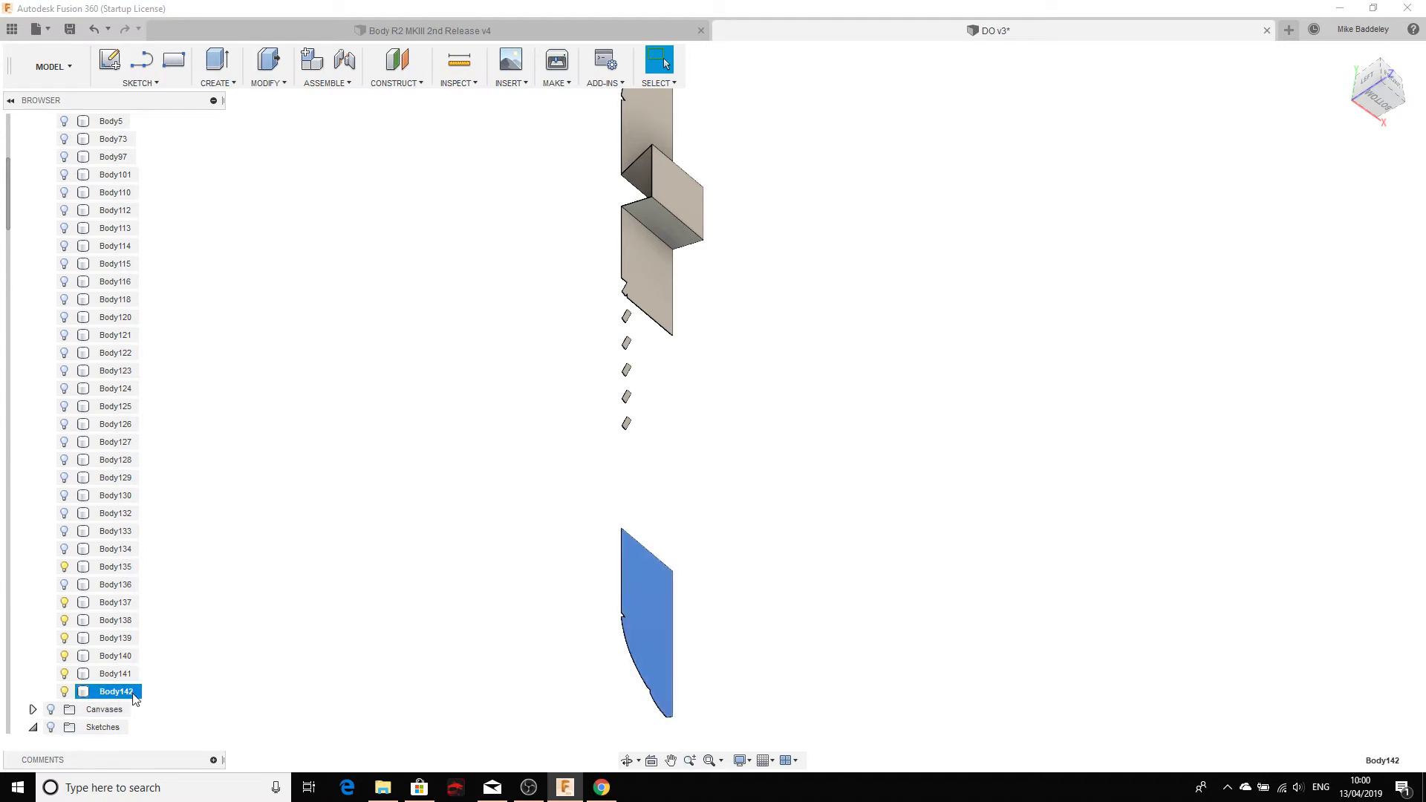
key(Delete)
click(119, 674)
key(Delete)
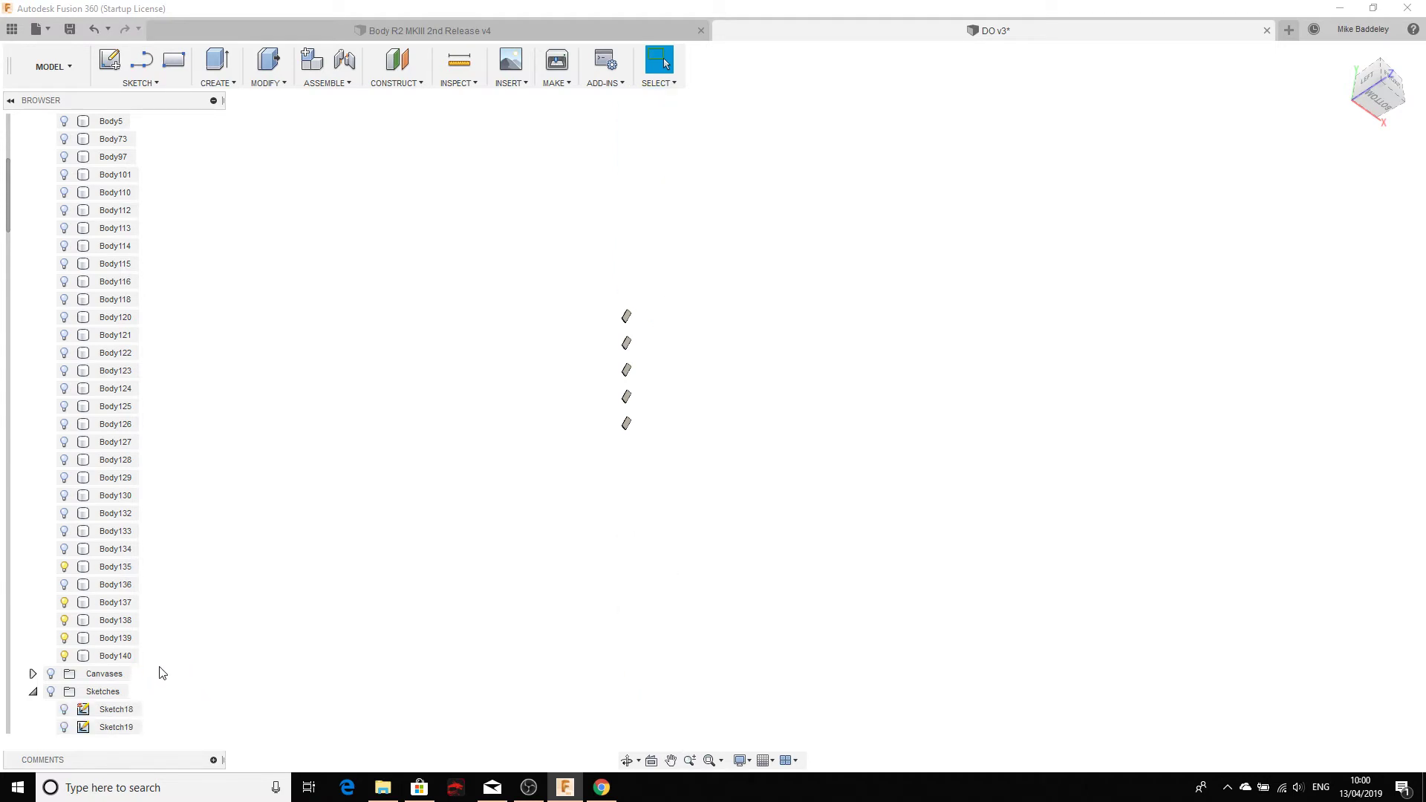
click(119, 655)
key(Delete)
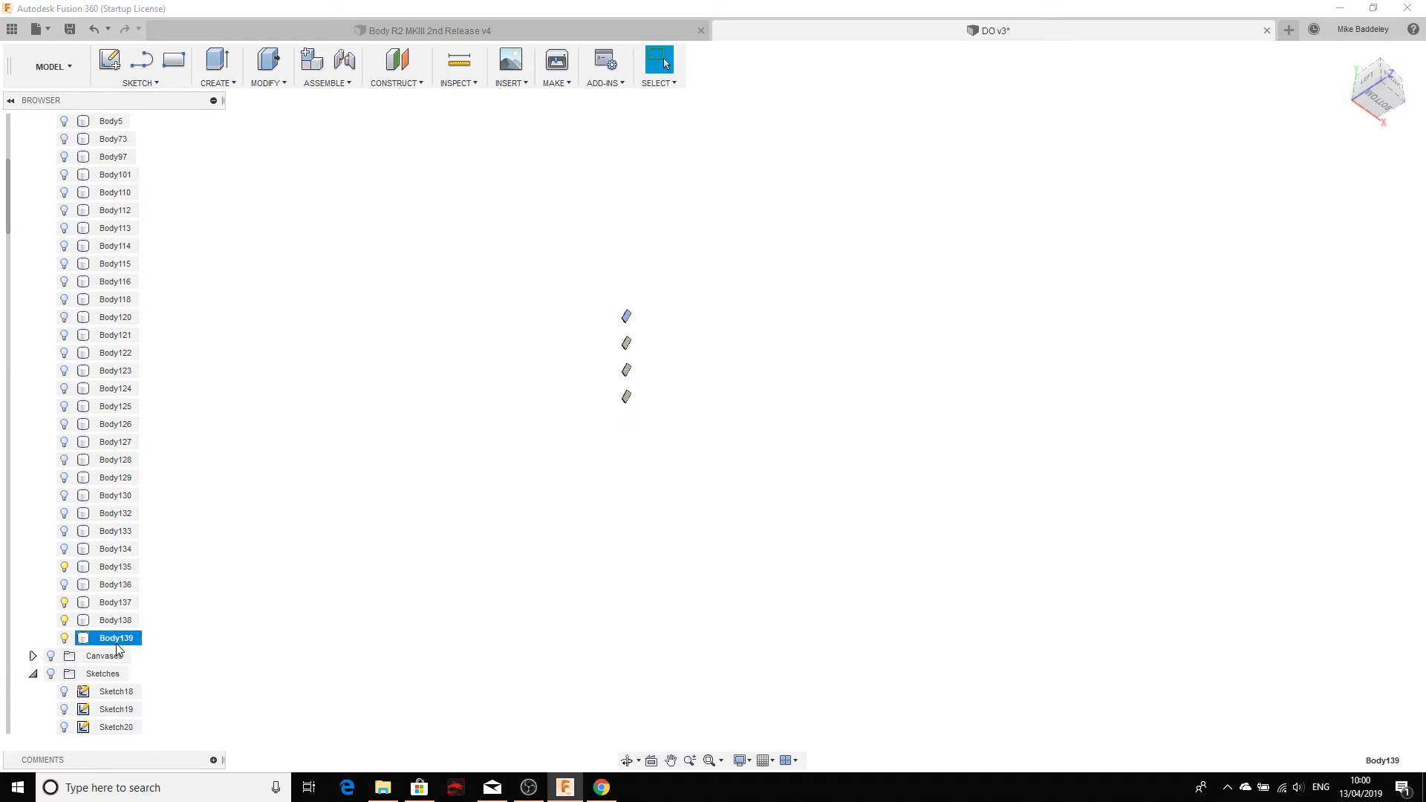
Step: Delete Body139, Body138, Body137 and Body135, then show Body136 again
key(Delete)
click(115, 620)
key(Delete)
click(111, 603)
key(Delete)
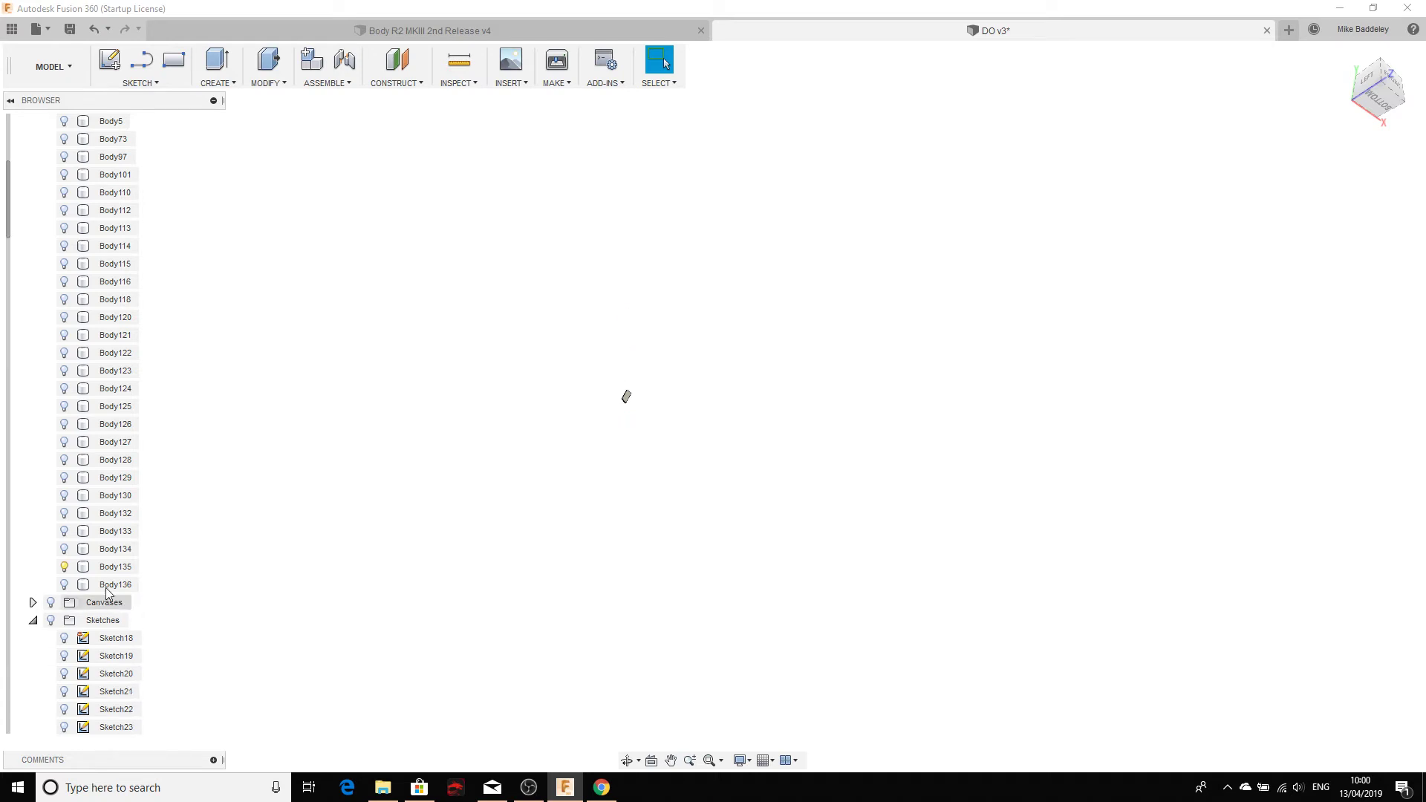
key(Delete)
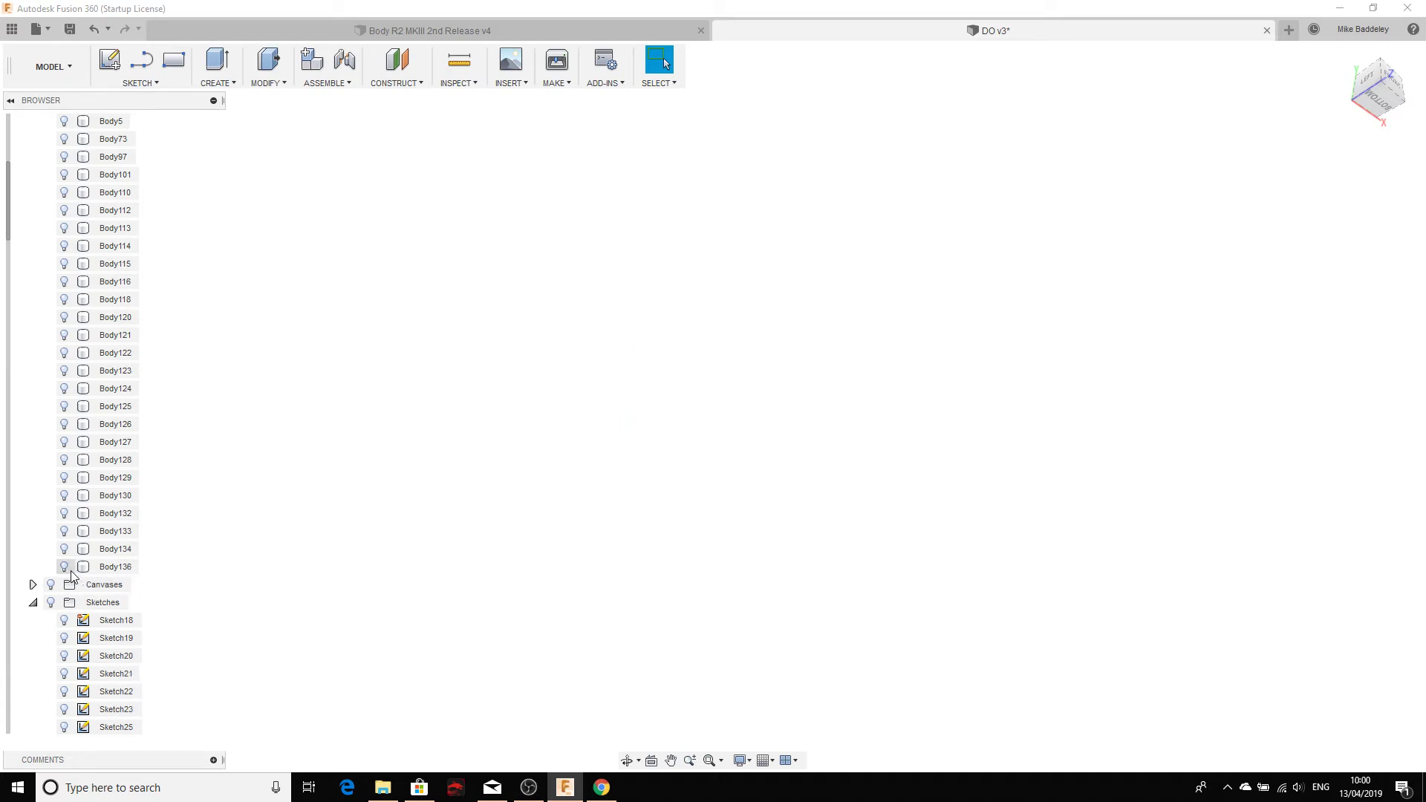
click(64, 568)
scroll(349, 475, down, 5)
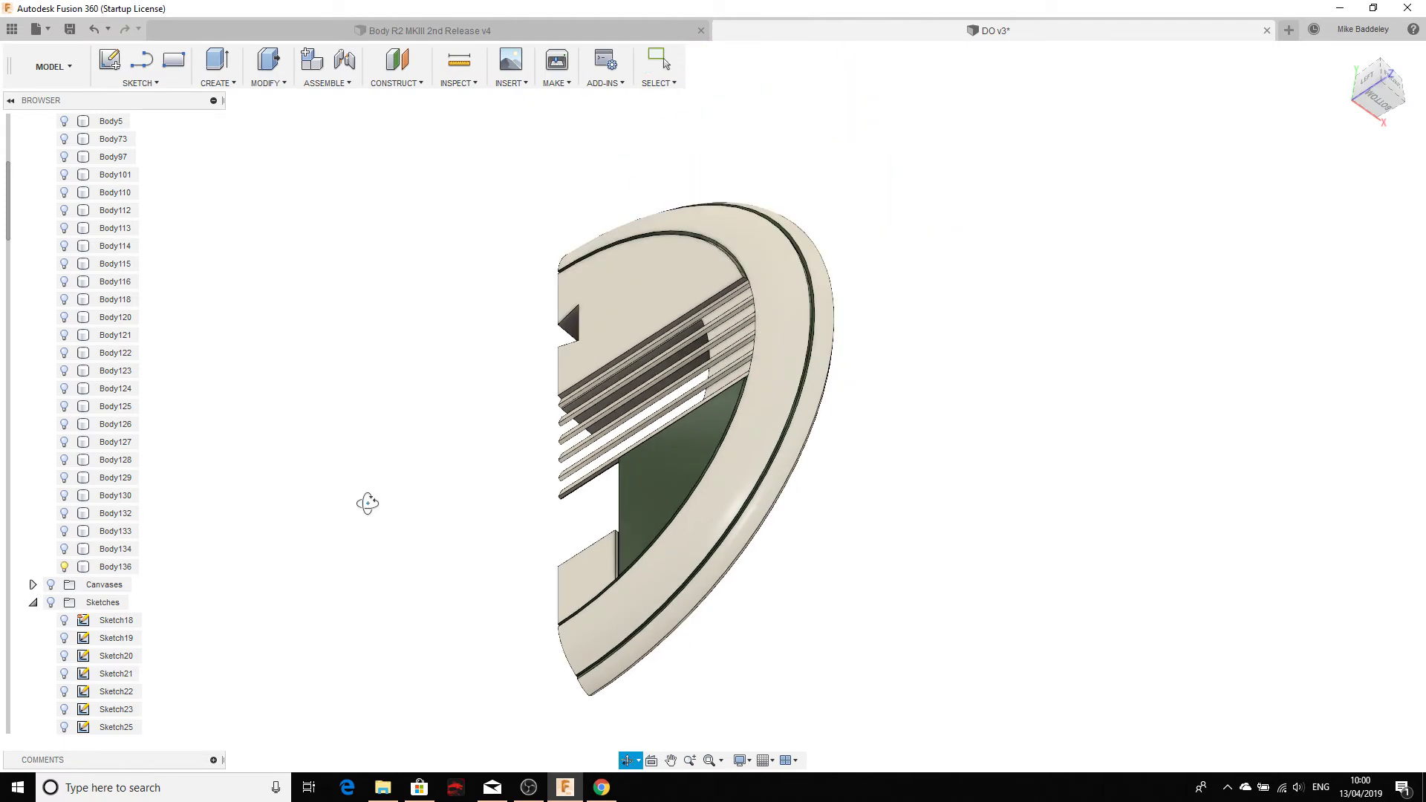
Step: Toggle body visibility so only Body101, the full wheel cover, is shown
shift+middle_drag(366, 503, 159, 378)
scroll(82, 252, up, 3)
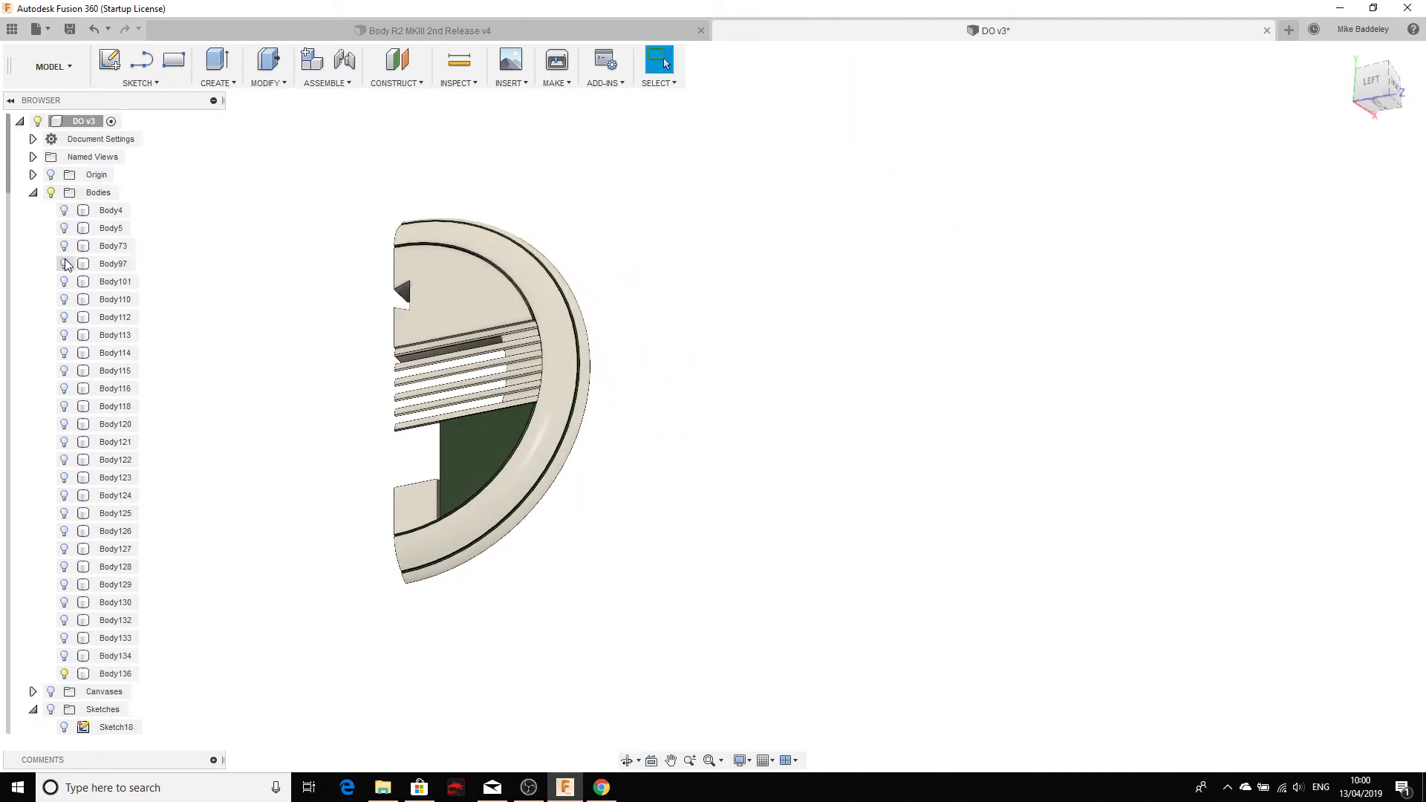
click(65, 211)
click(64, 212)
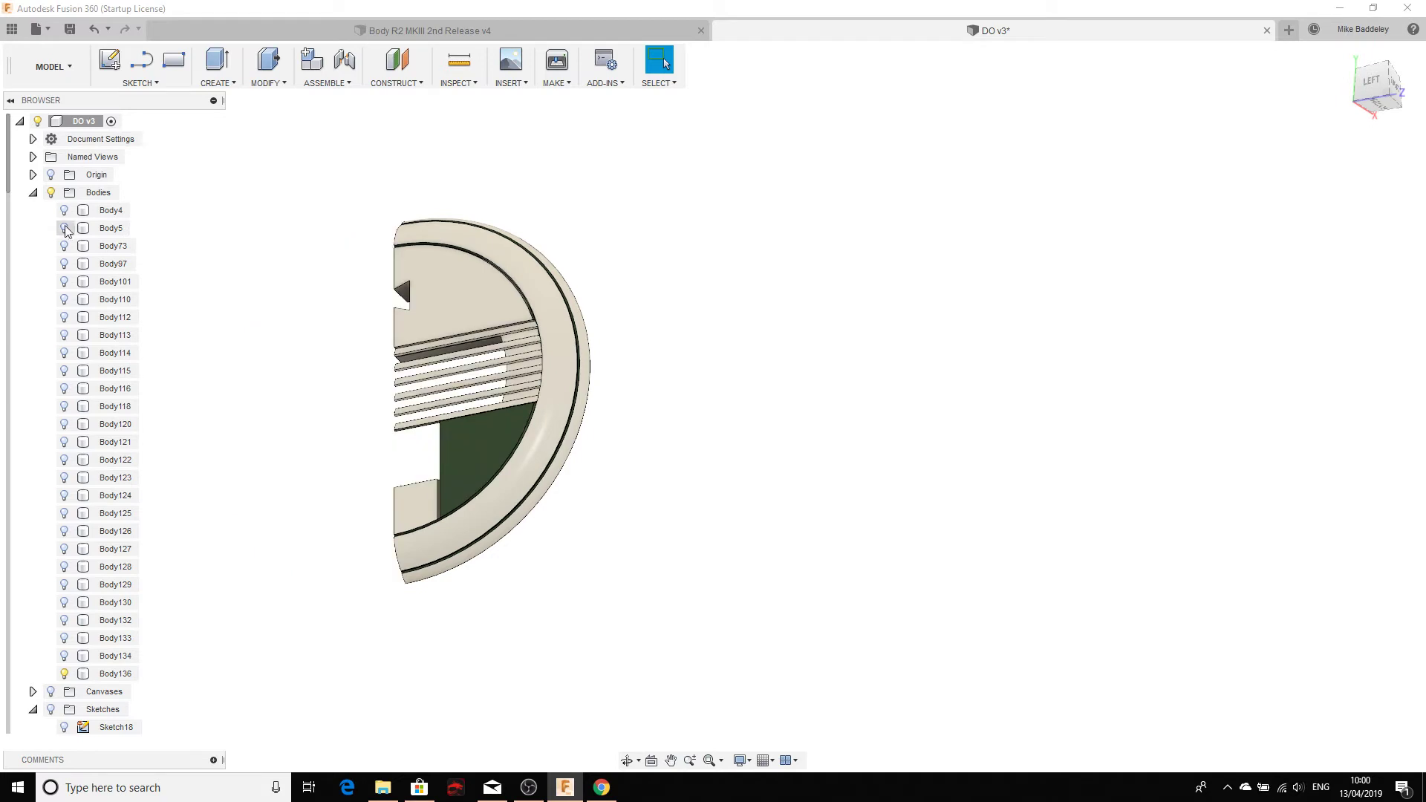
click(64, 229)
click(64, 229)
click(65, 247)
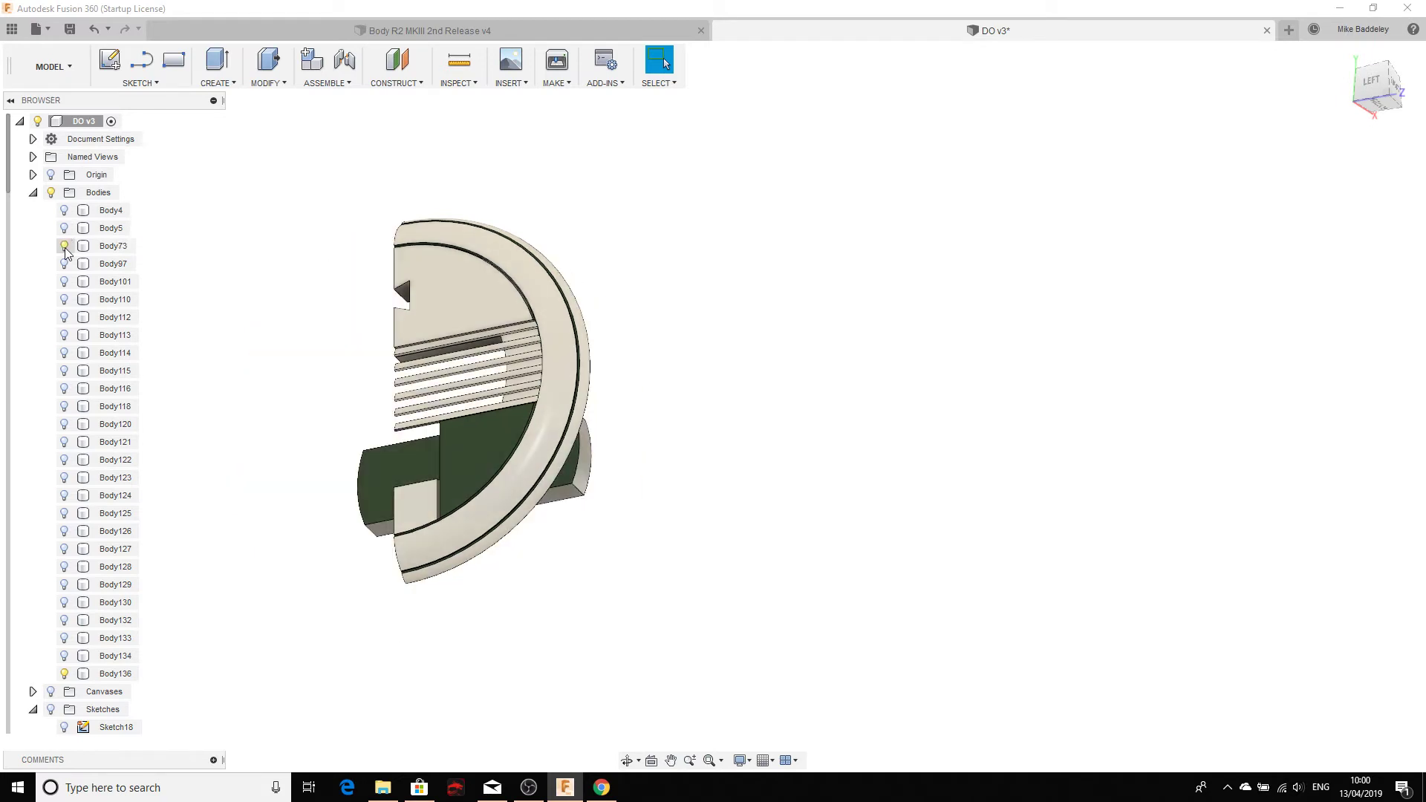
click(65, 265)
click(65, 247)
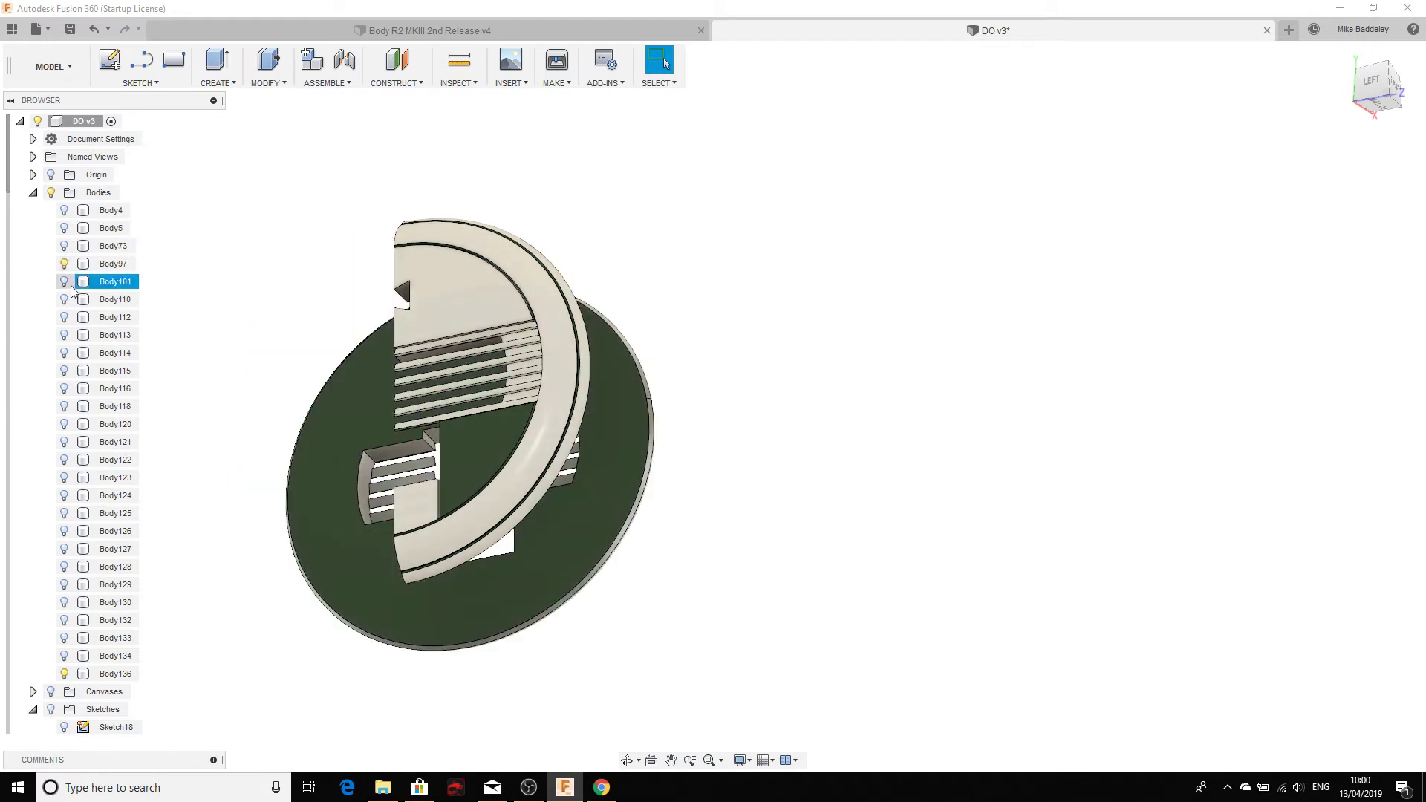
click(65, 283)
click(65, 265)
Step: Orbit and zoom around the cover to inspect the lower opening and dovetail joint
scroll(372, 302, up, 5)
middle_drag(509, 298, 838, 213)
shift+middle_drag(644, 439, 683, 451)
scroll(683, 451, down, 5)
shift+middle_drag(683, 520, 689, 620)
scroll(707, 519, up, 5)
scroll(711, 486, up, 5)
shift+middle_drag(716, 432, 713, 637)
scroll(714, 425, down, 4)
scroll(715, 424, down, 2)
scroll(700, 319, down, 1)
middle_drag(699, 315, 711, 443)
scroll(724, 240, up, 5)
scroll(730, 247, down, 5)
scroll(710, 443, up, 5)
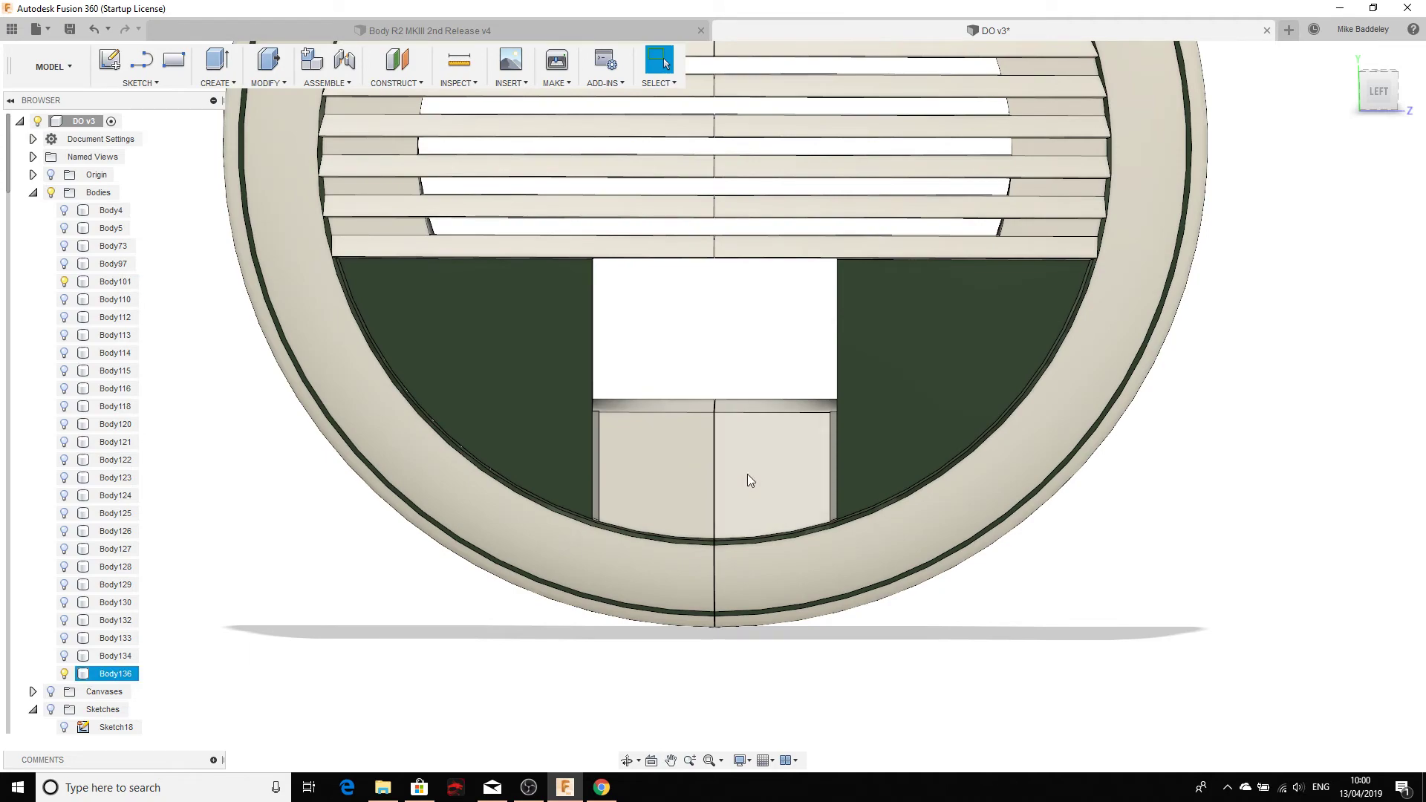
mouse_move(738, 366)
shift+middle_down()
mouse_move(817, 424)
mouse_move(735, 369)
shift+middle_up()
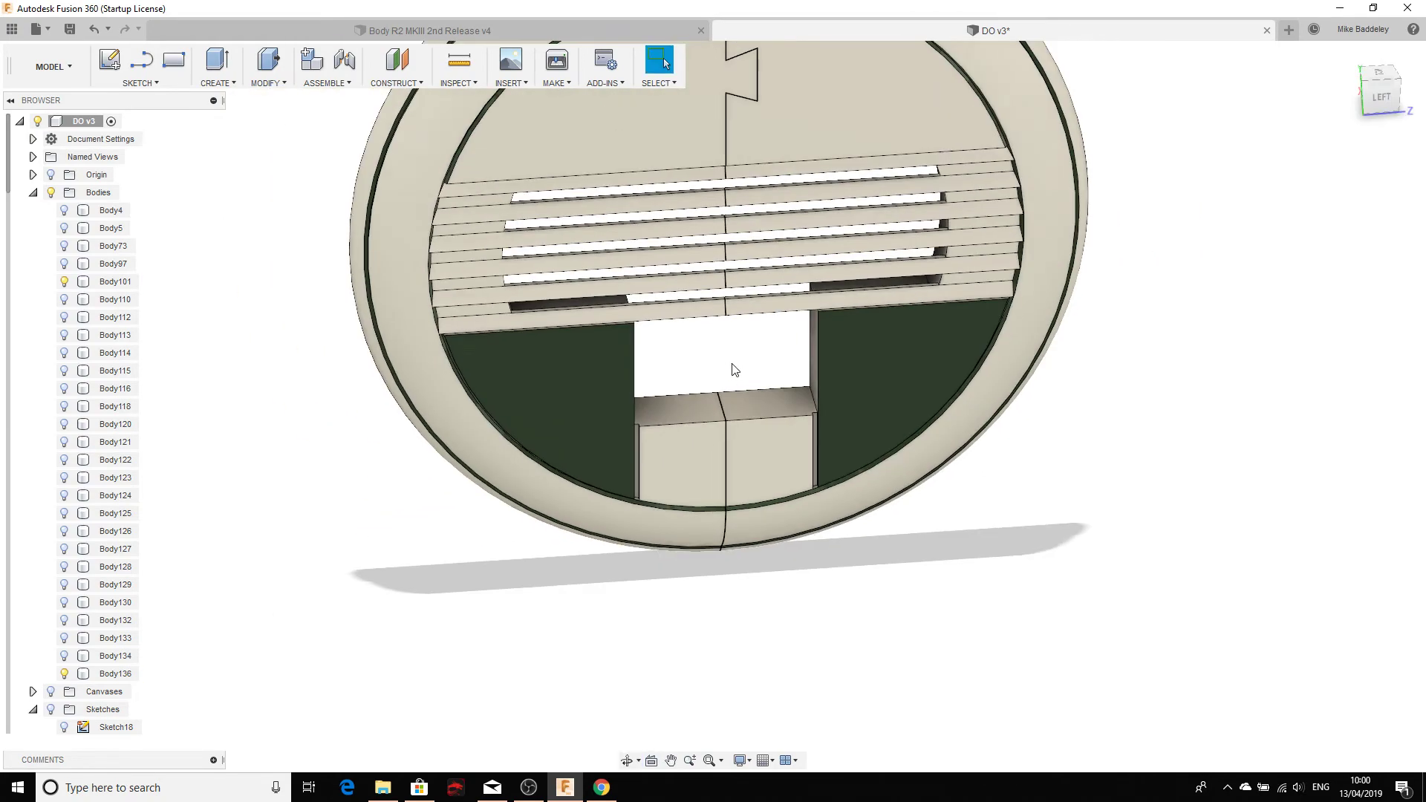
key(F6)
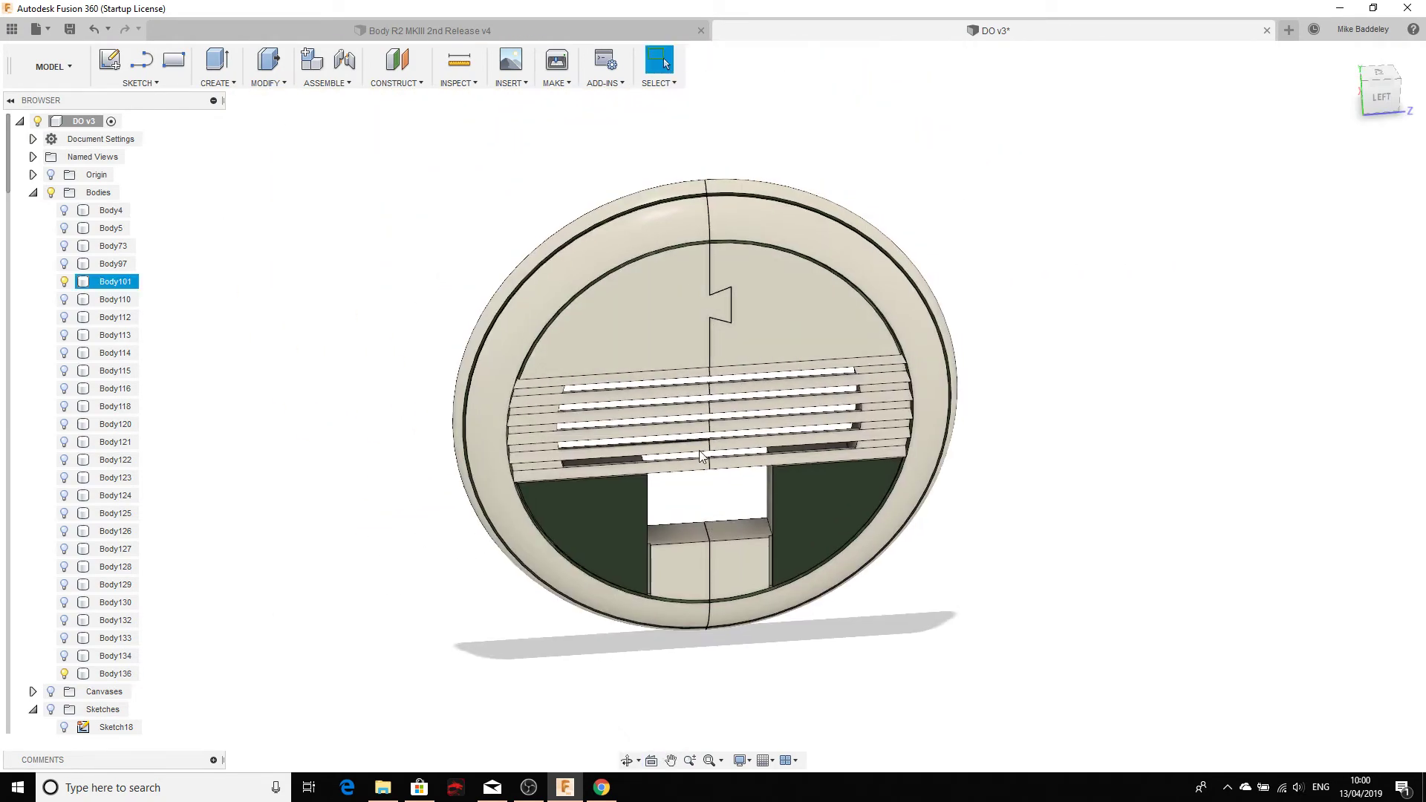
middle_drag(705, 448, 696, 361)
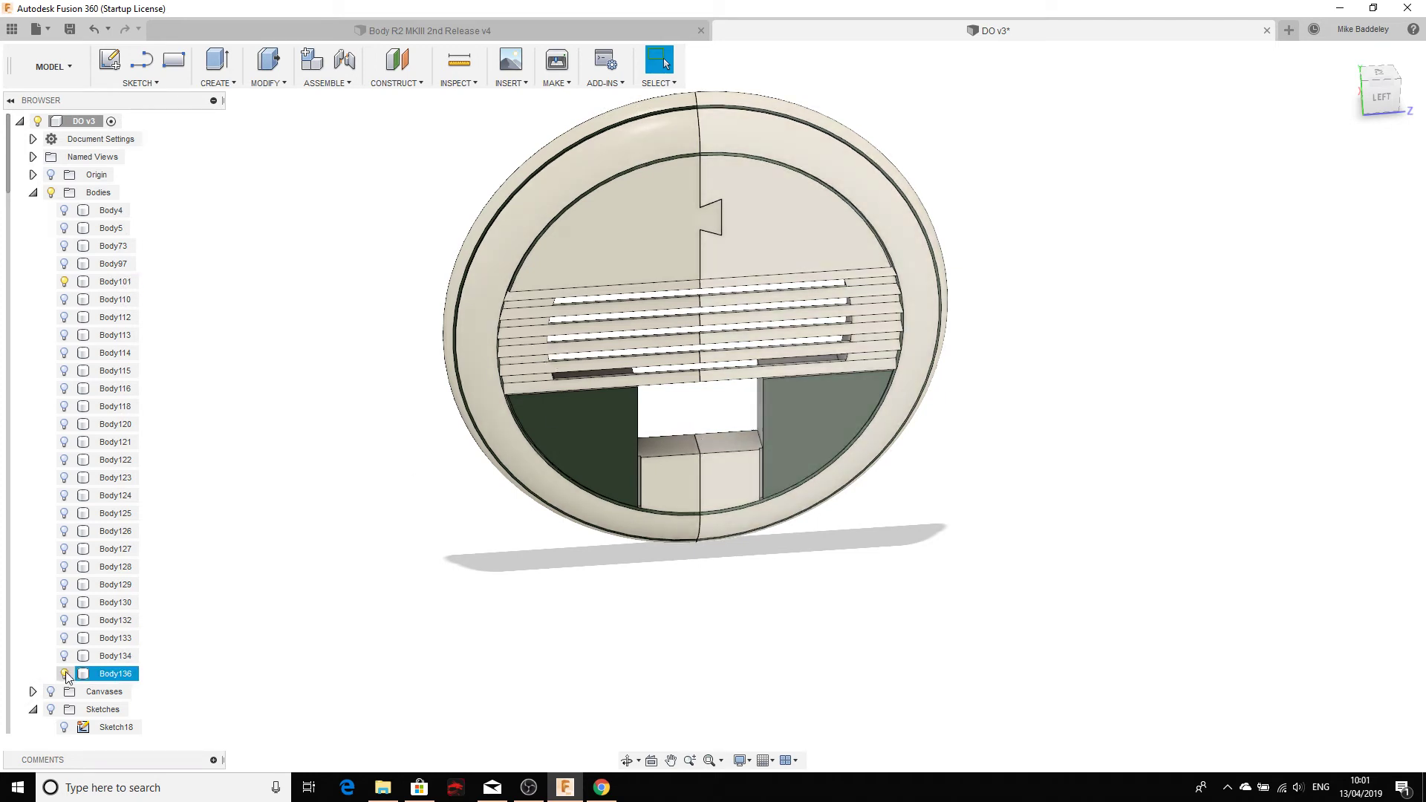
Step: Hide Body136 and examine the lower block face of the cover edge-on
click(64, 673)
click(621, 499)
shift+middle_drag(621, 500, 570, 479)
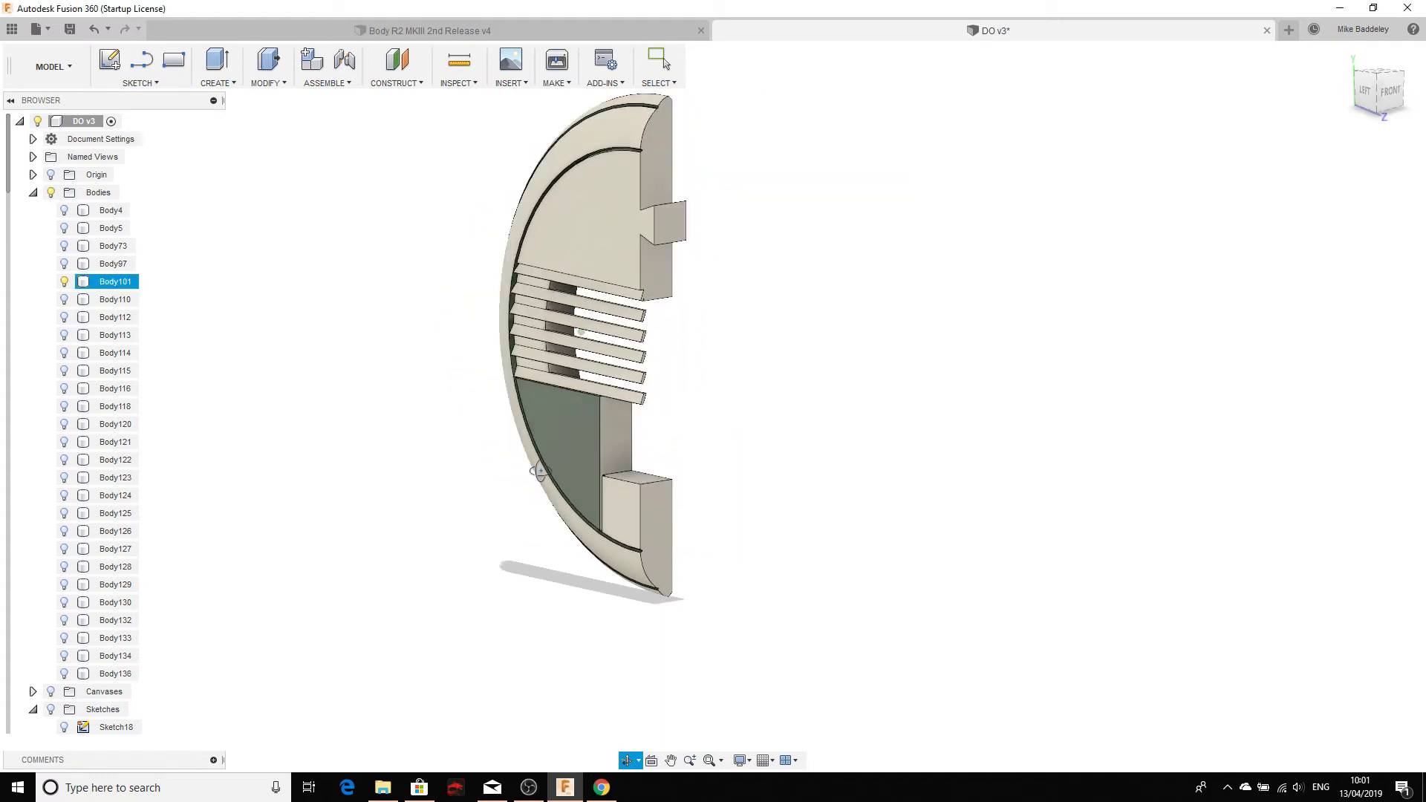
key(Escape)
scroll(675, 477, up, 5)
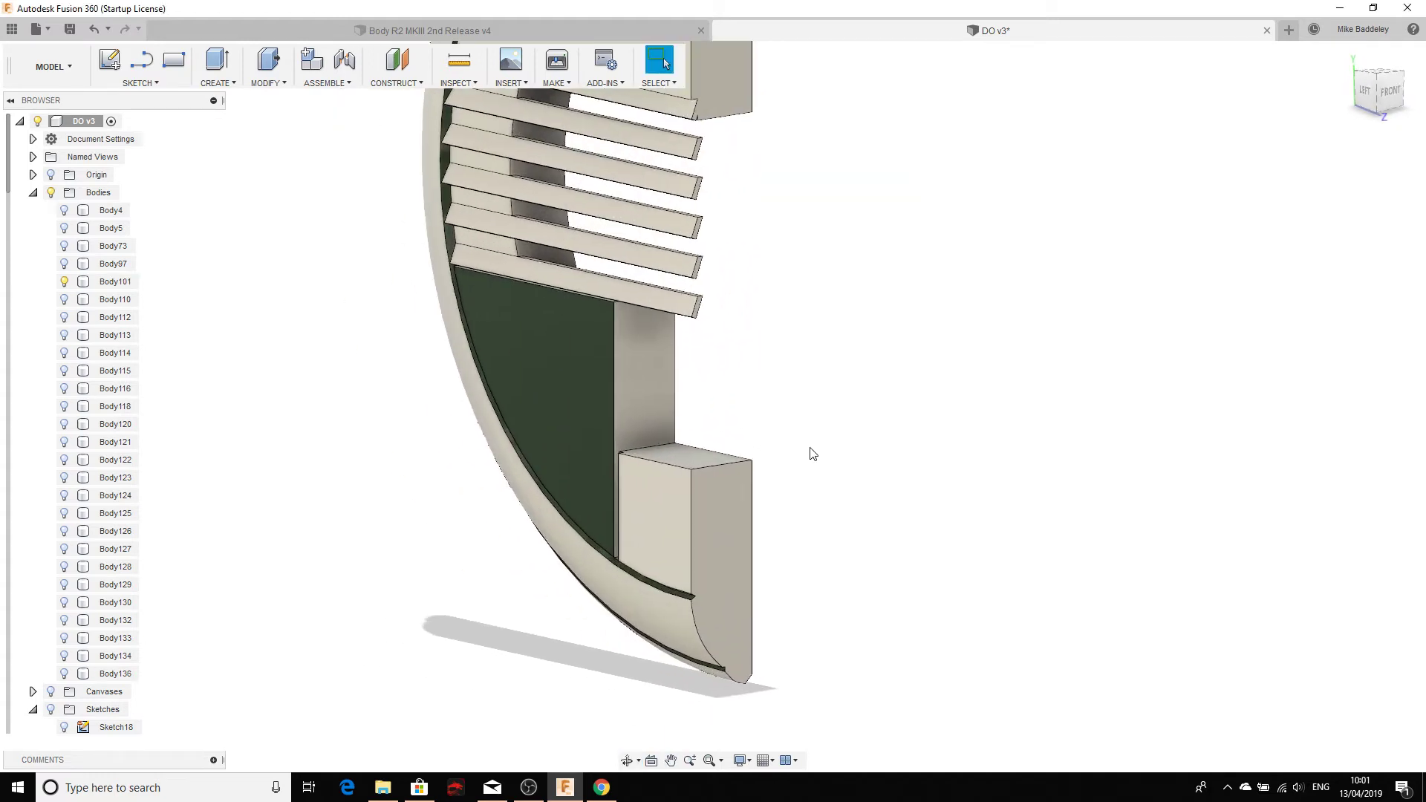
scroll(796, 478, down, 3)
scroll(773, 496, down, 2)
click(750, 535)
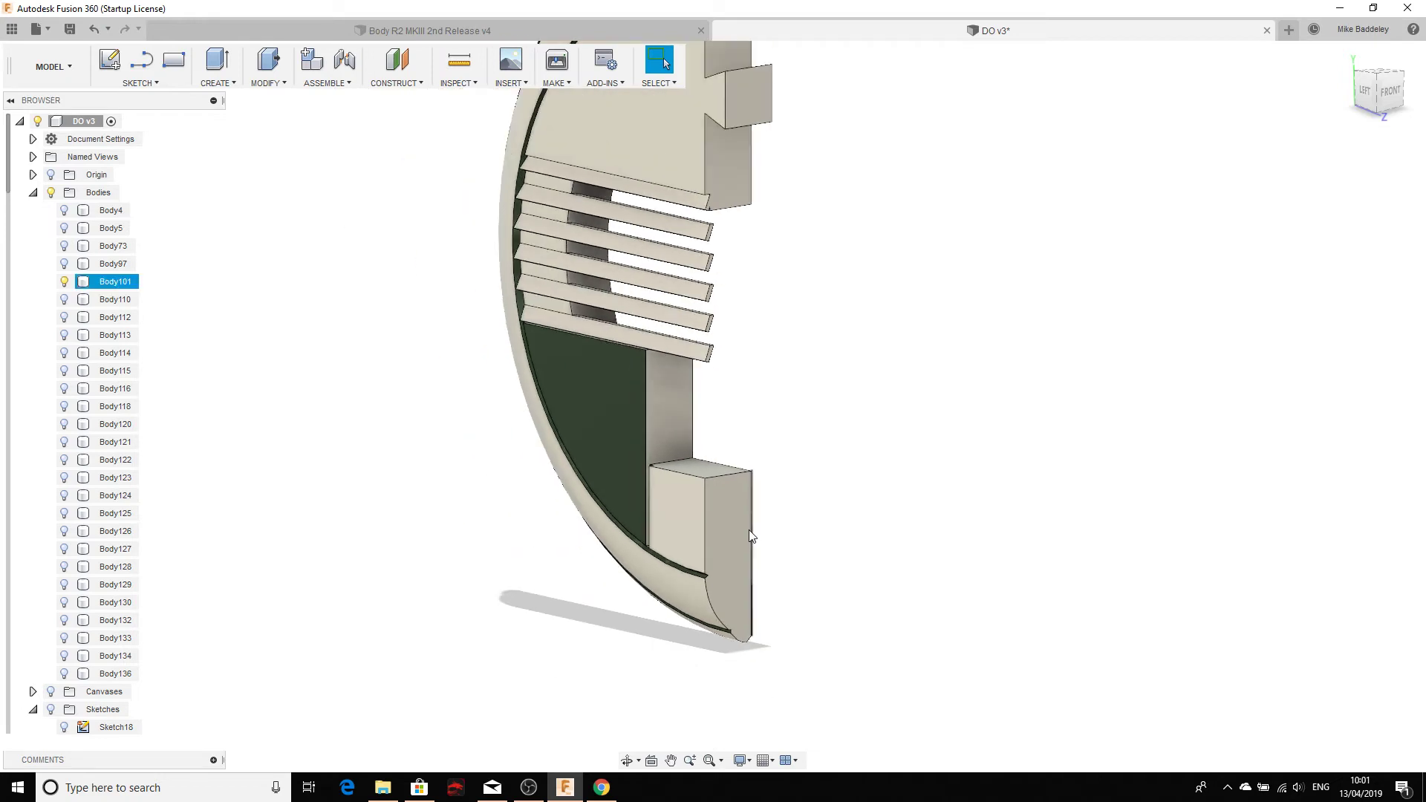
click(759, 542)
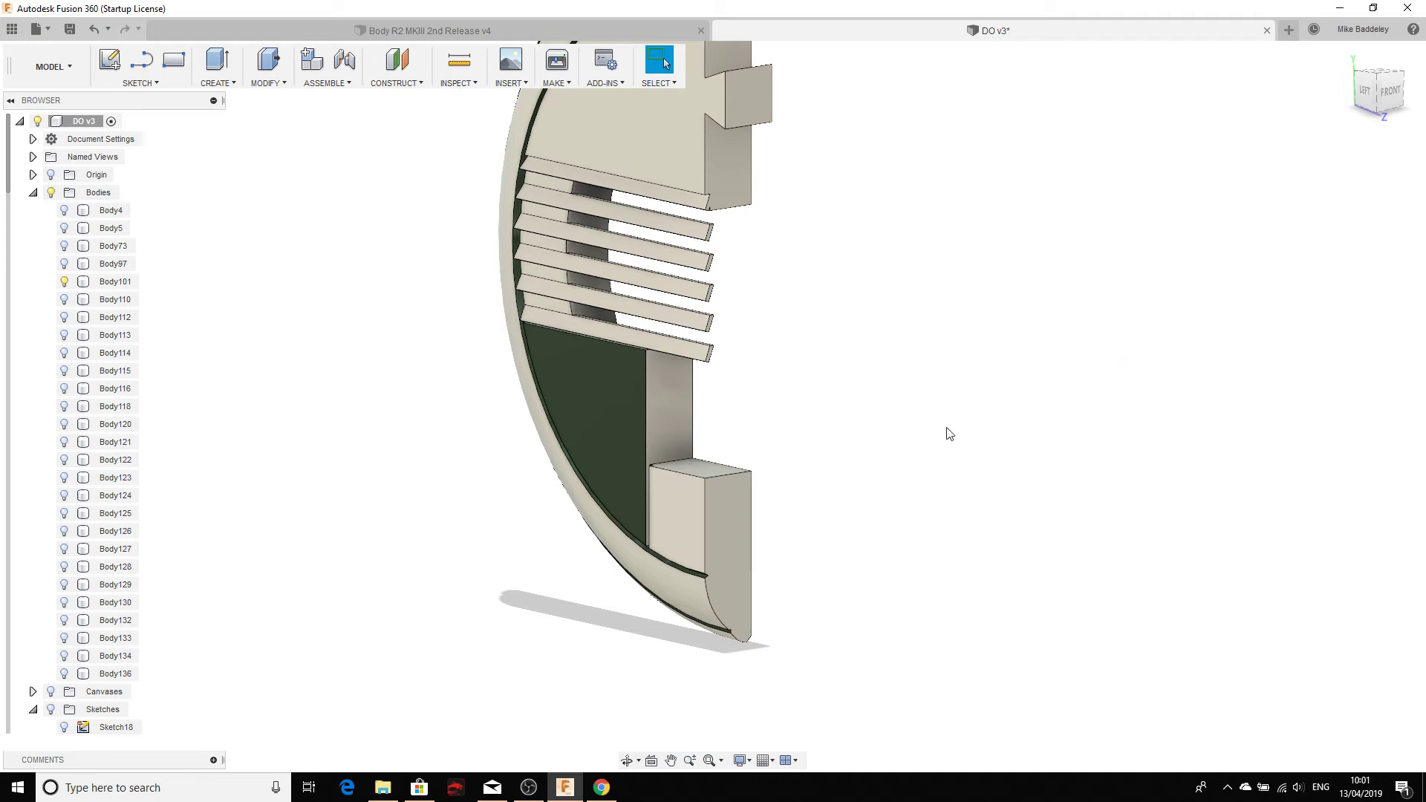
shift+middle_drag(948, 433, 805, 305)
scroll(690, 438, up, 5)
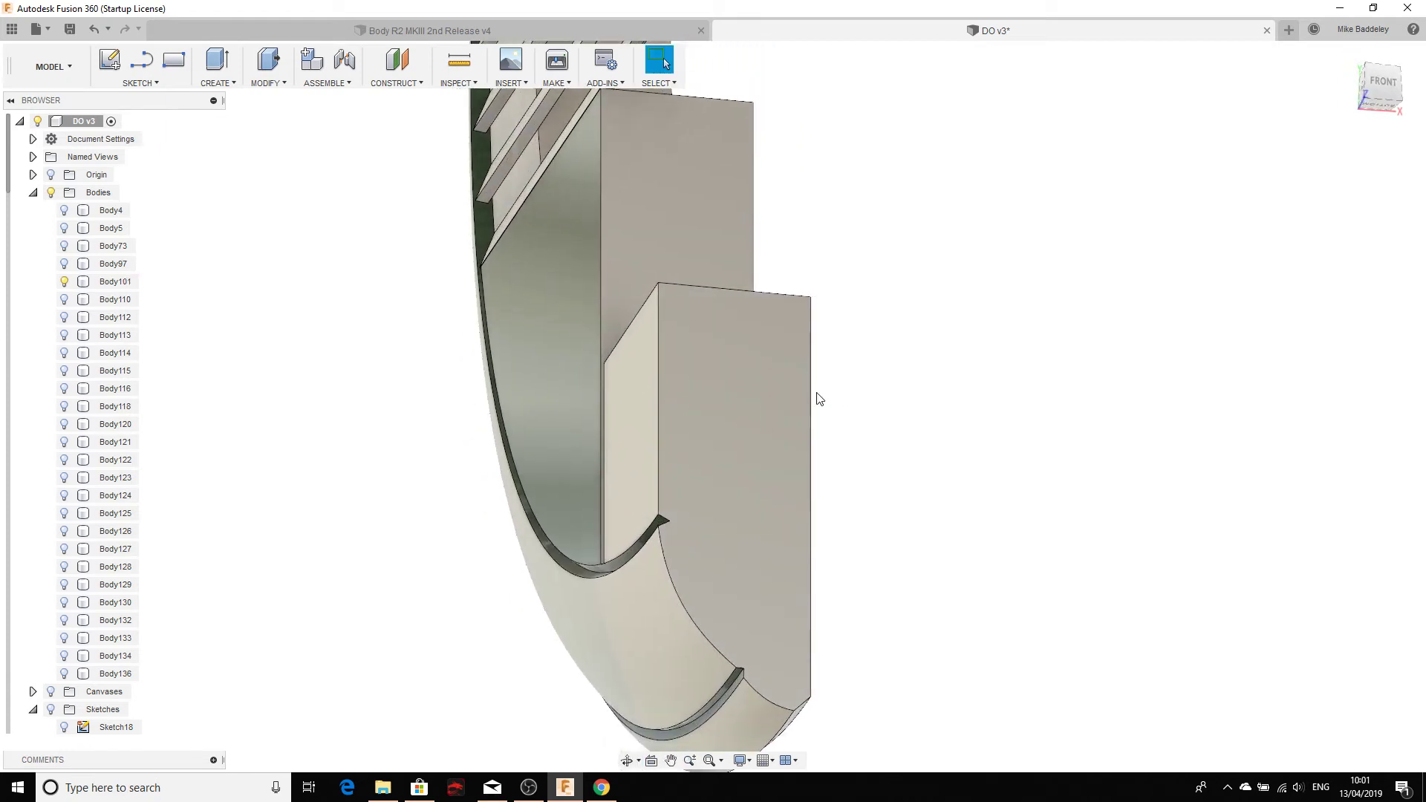
click(708, 440)
click(881, 491)
click(145, 83)
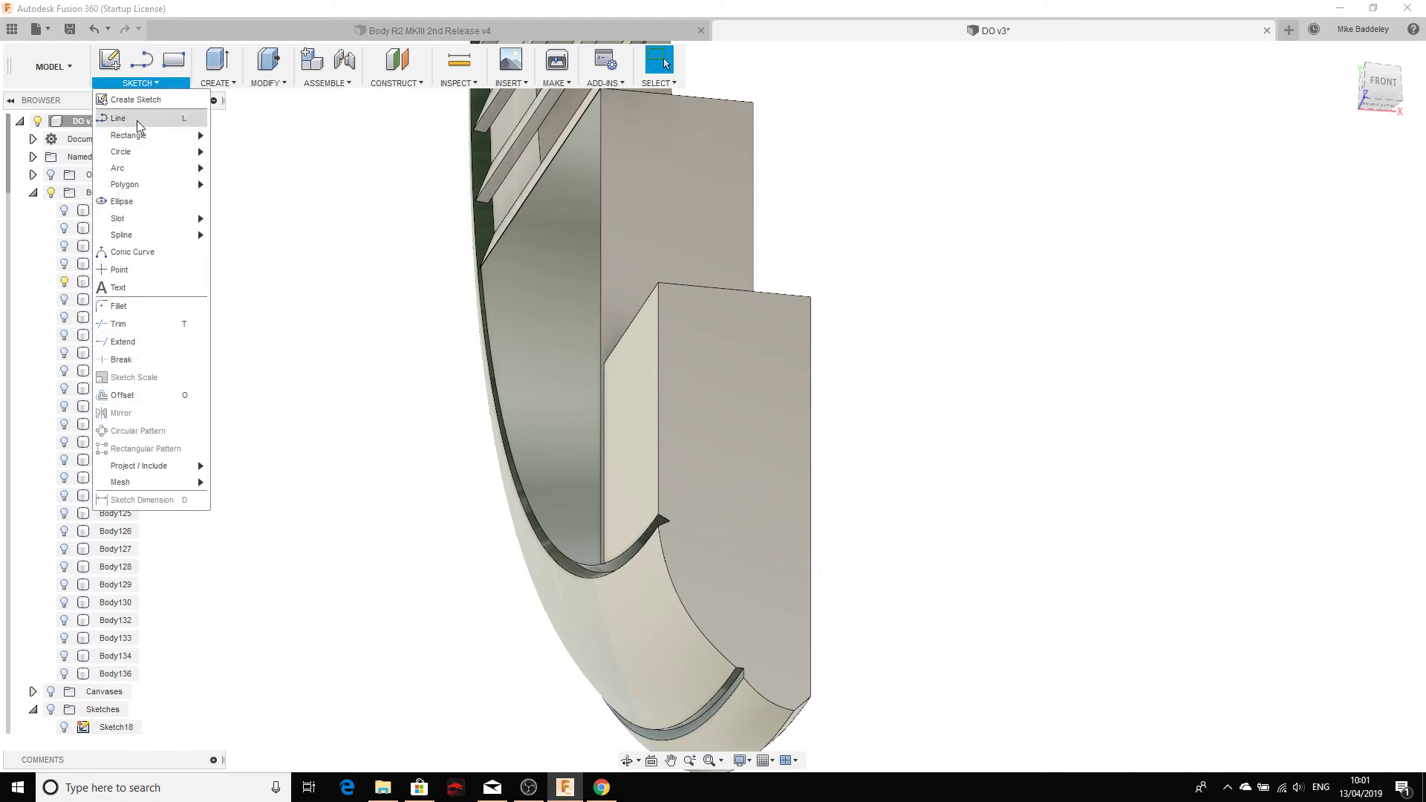
Step: Draw a 2 mm center-diameter circle on the block face, centred on the split line, and finish the sketch
mouse_move(132, 149)
click(245, 154)
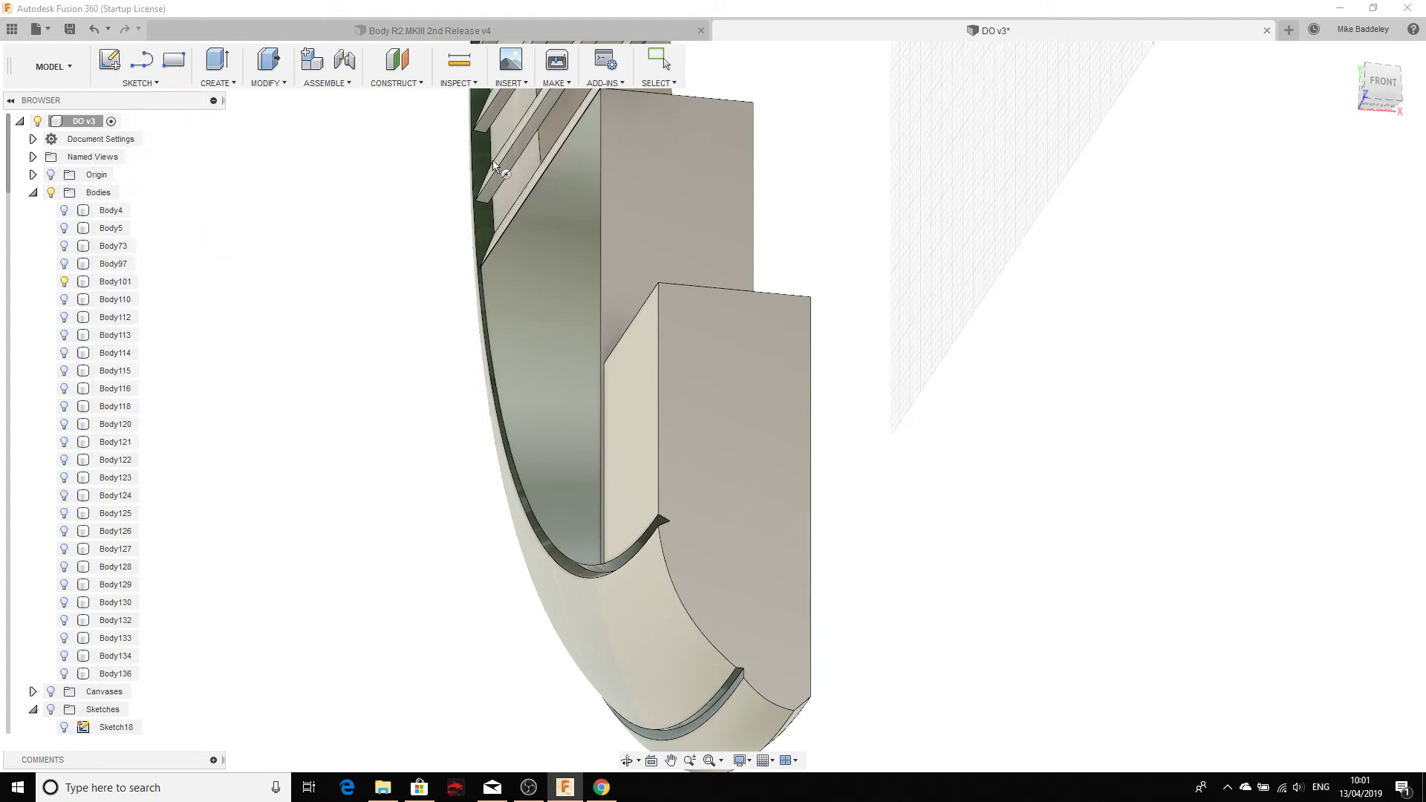
click(744, 396)
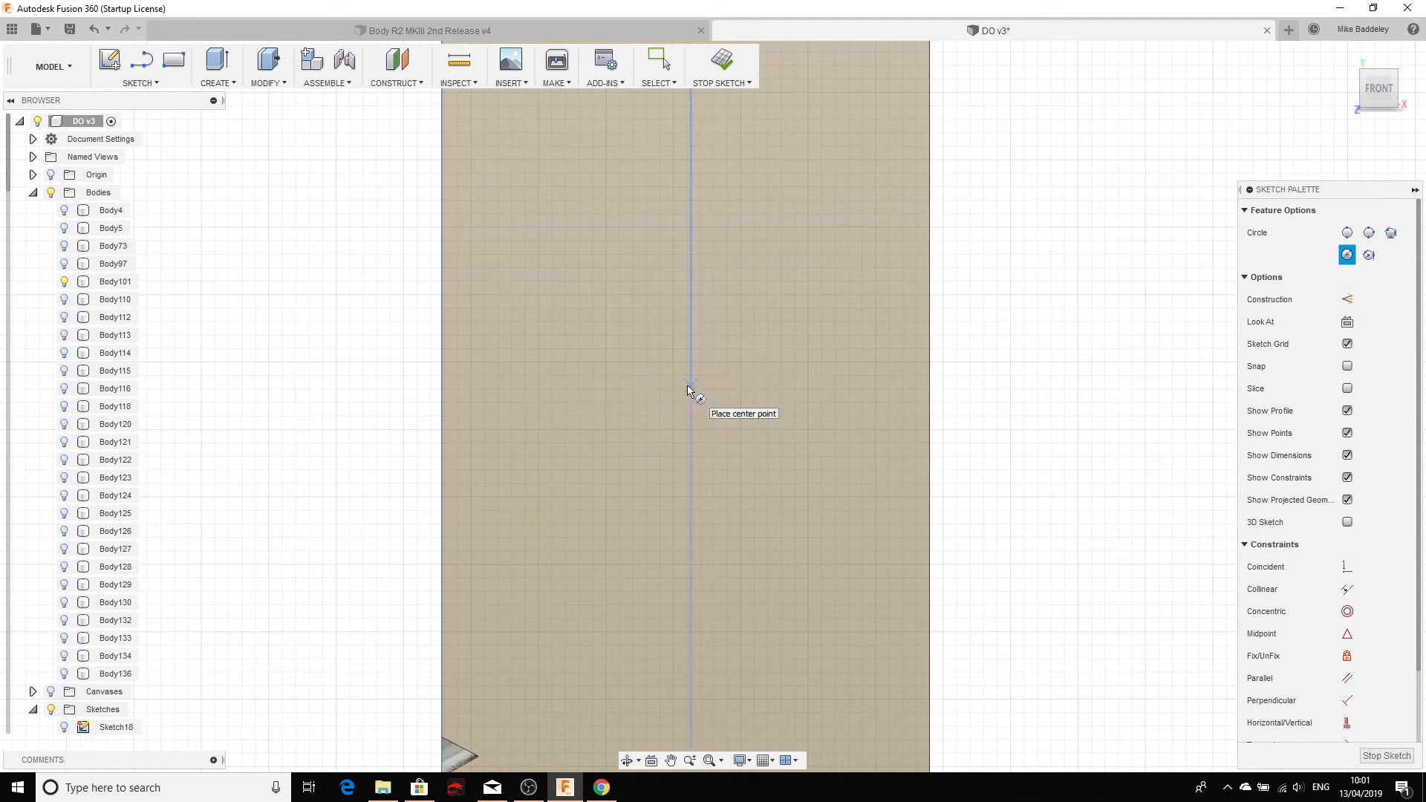
click(691, 384)
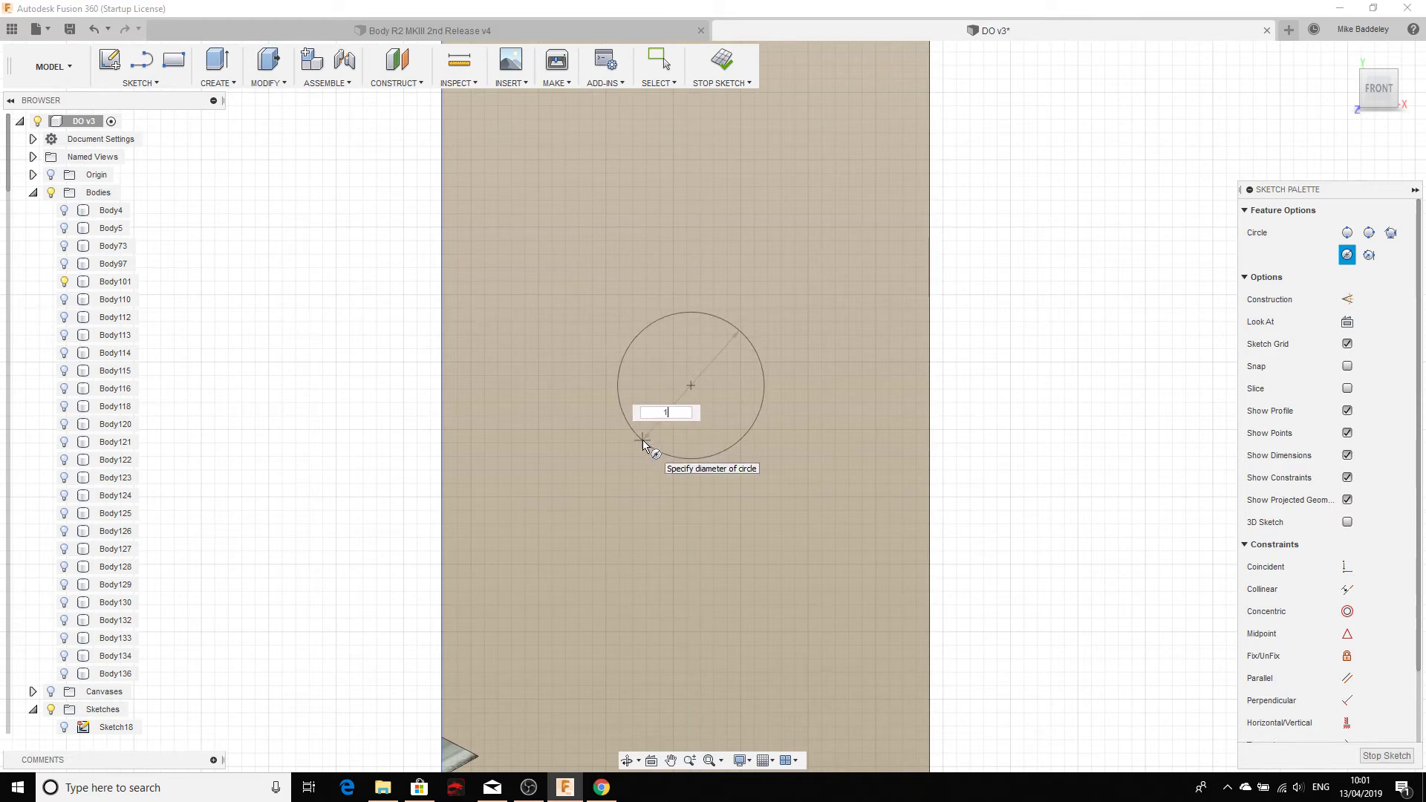
text(1.9)
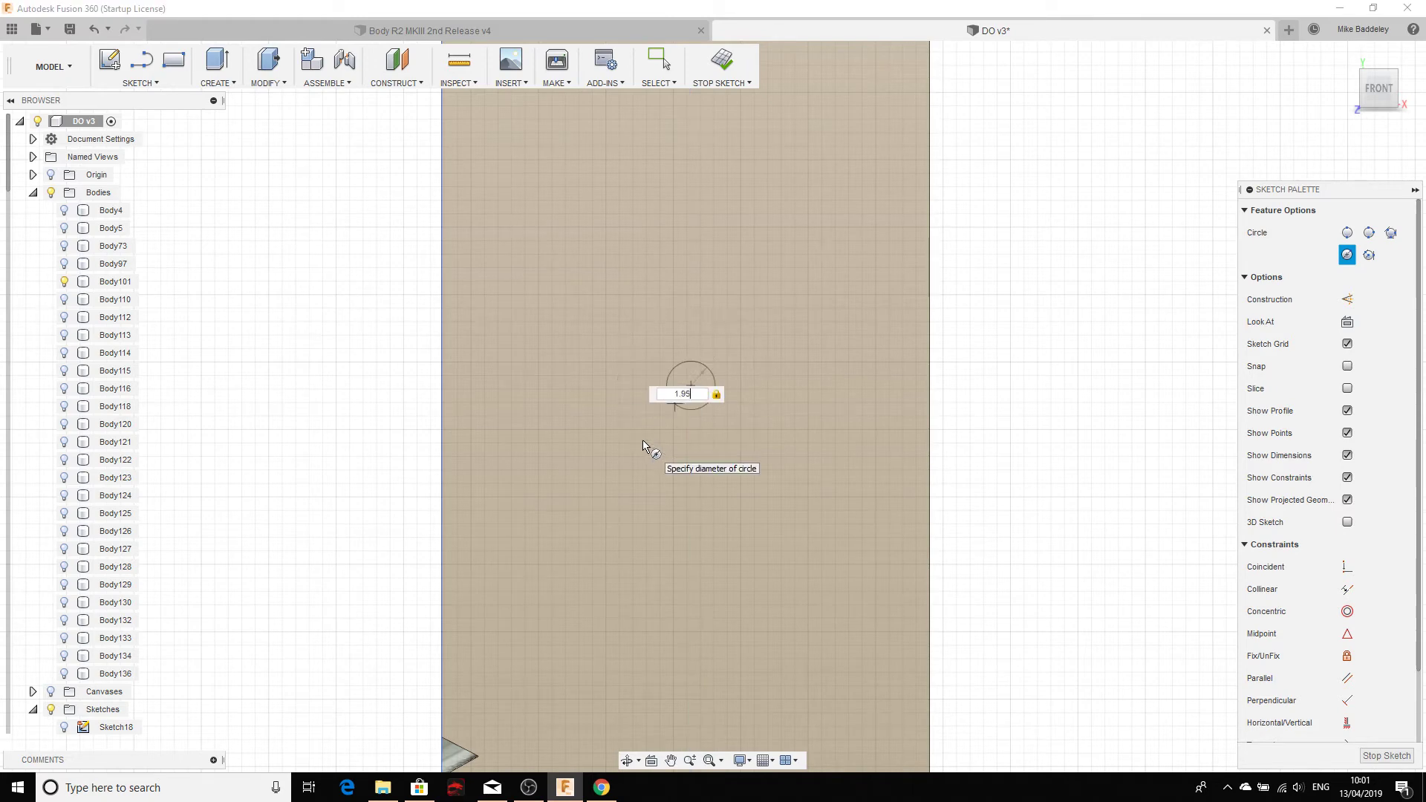
text(5)
key(Tab)
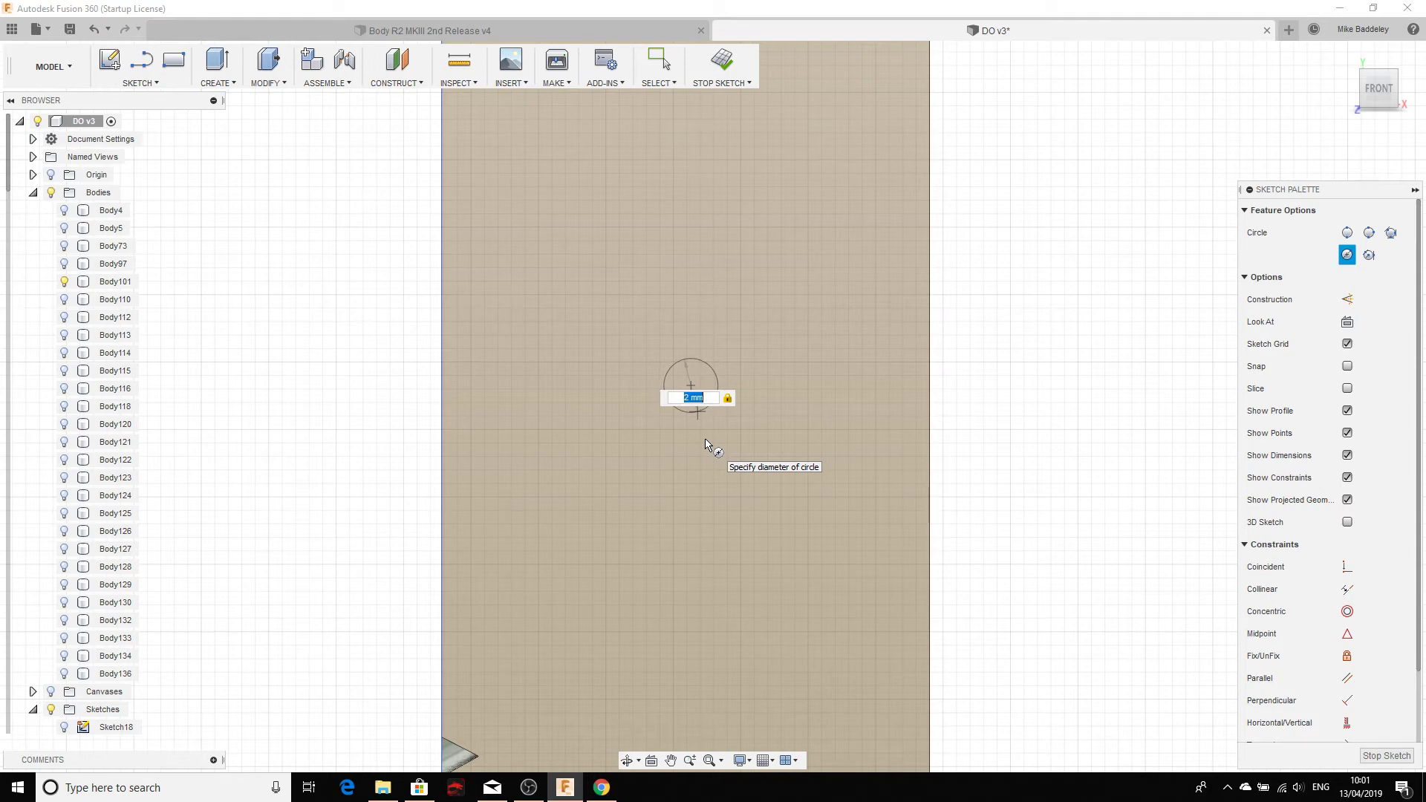
key(Return)
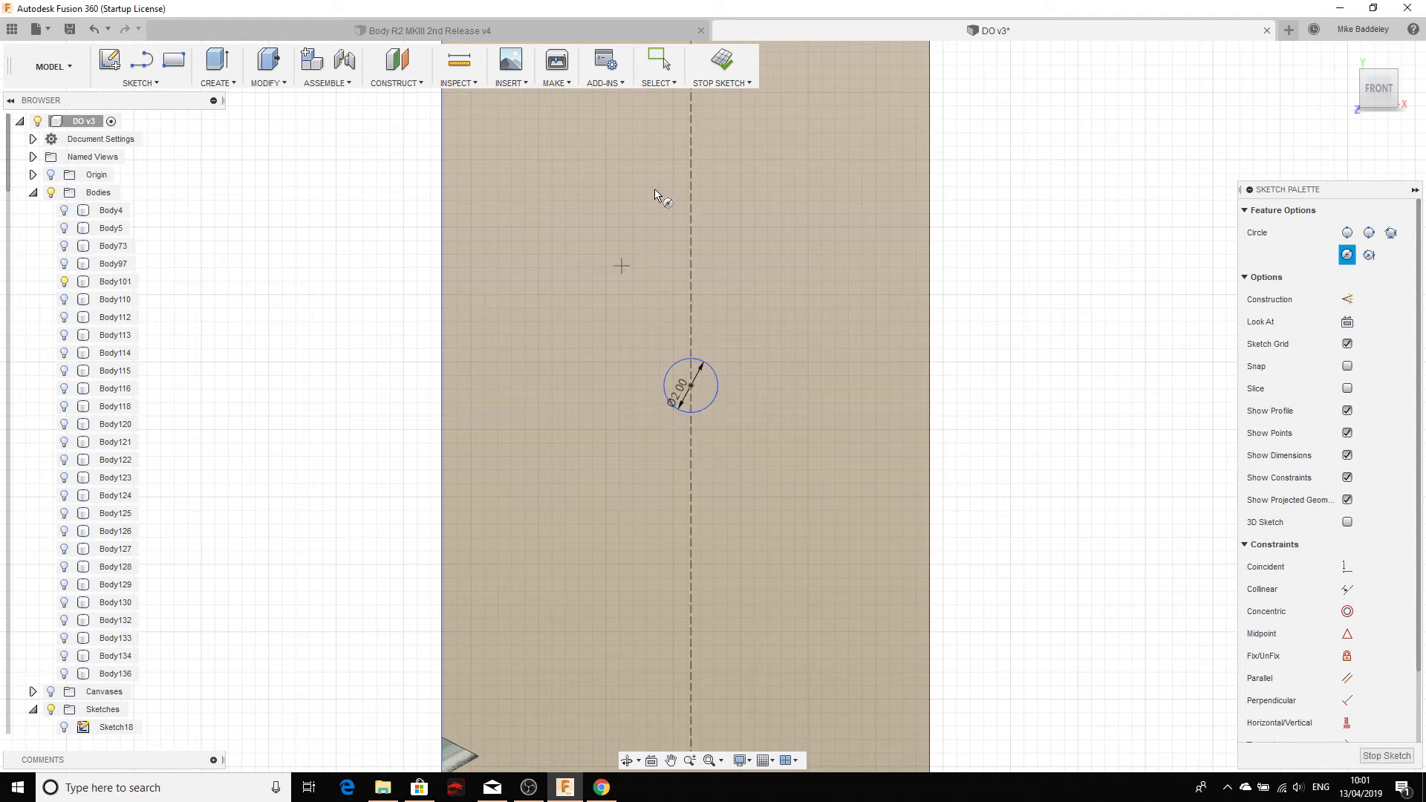
click(722, 61)
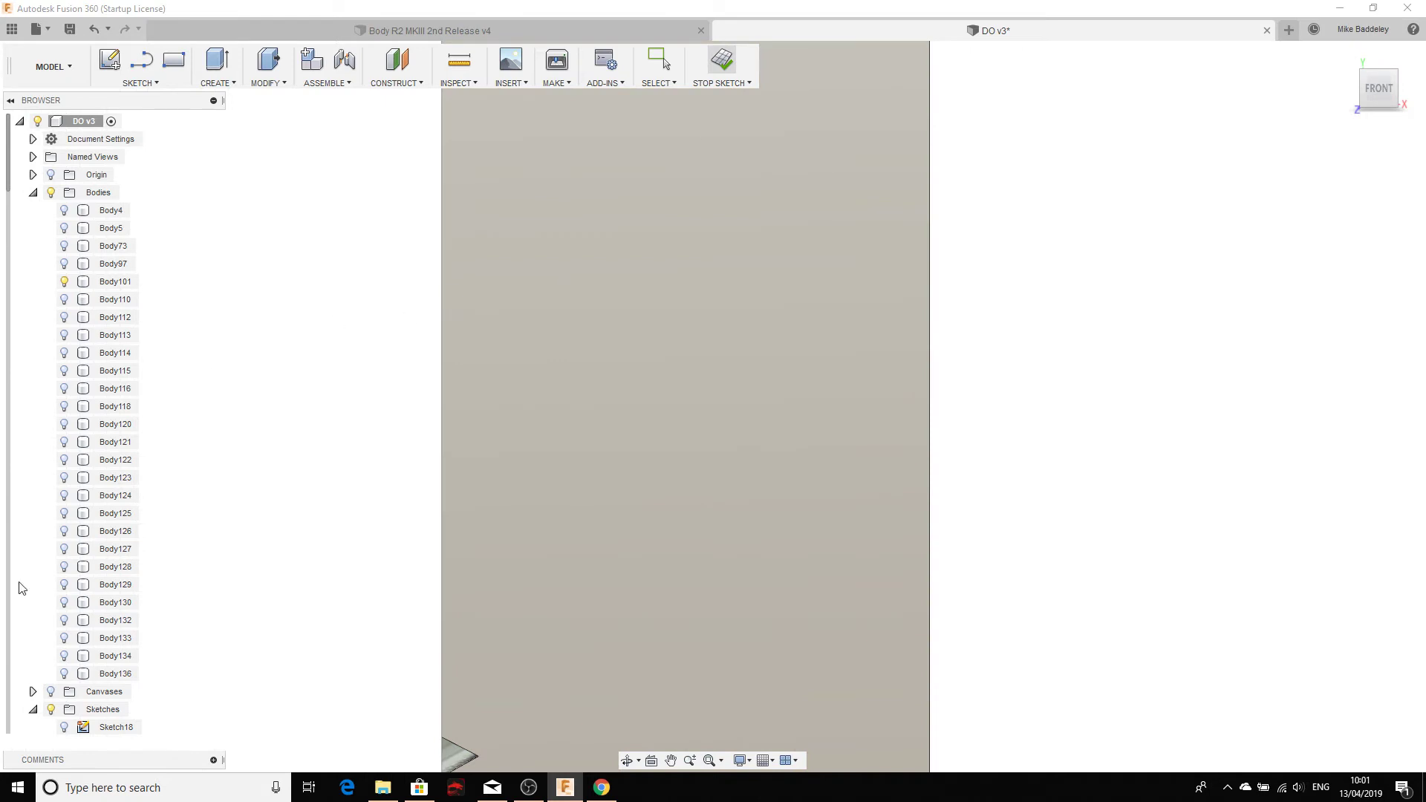
Step: Show the sketches again and start an Extrude on the 2 mm circle profile
scroll(96, 648, down, 13)
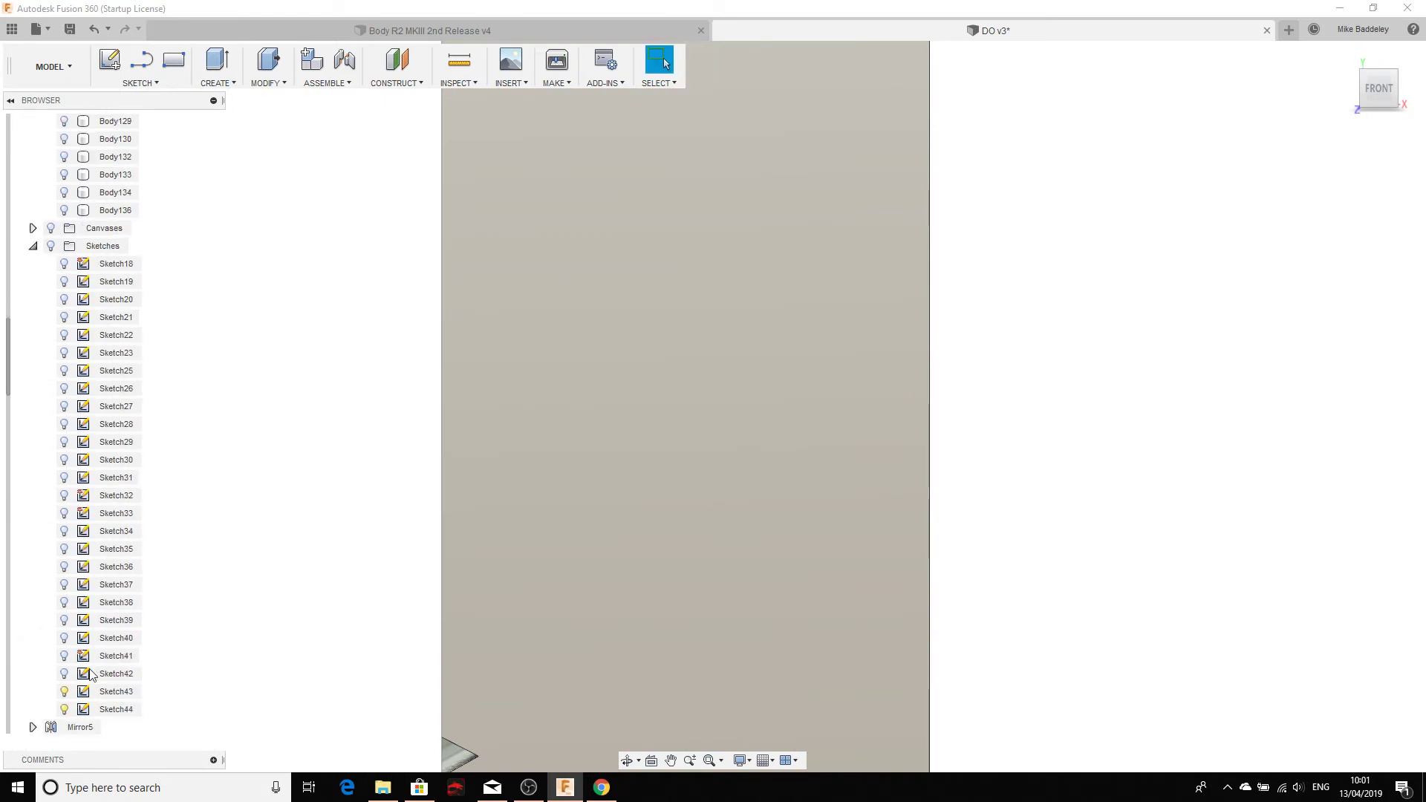
click(51, 246)
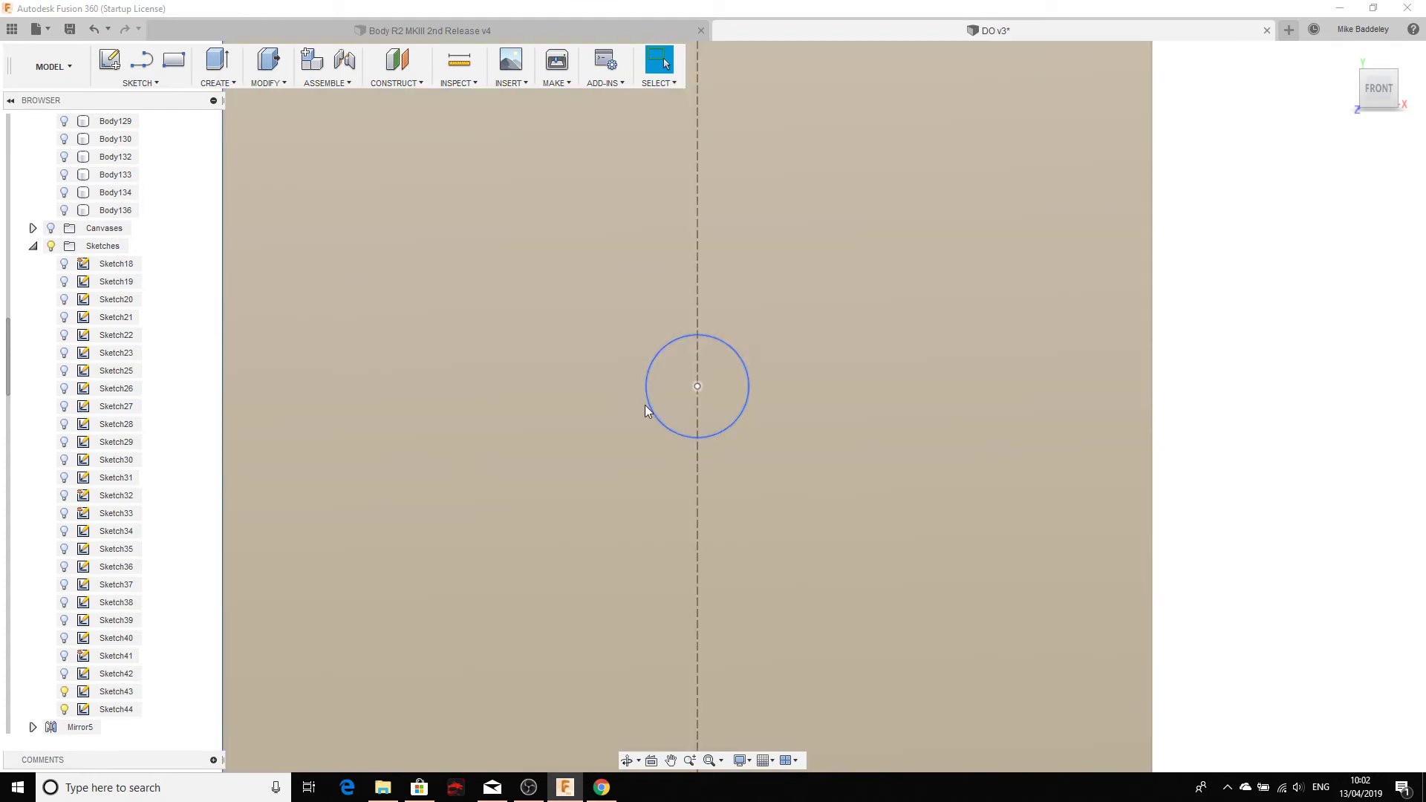
click(661, 407)
scroll(479, 459, down, 4)
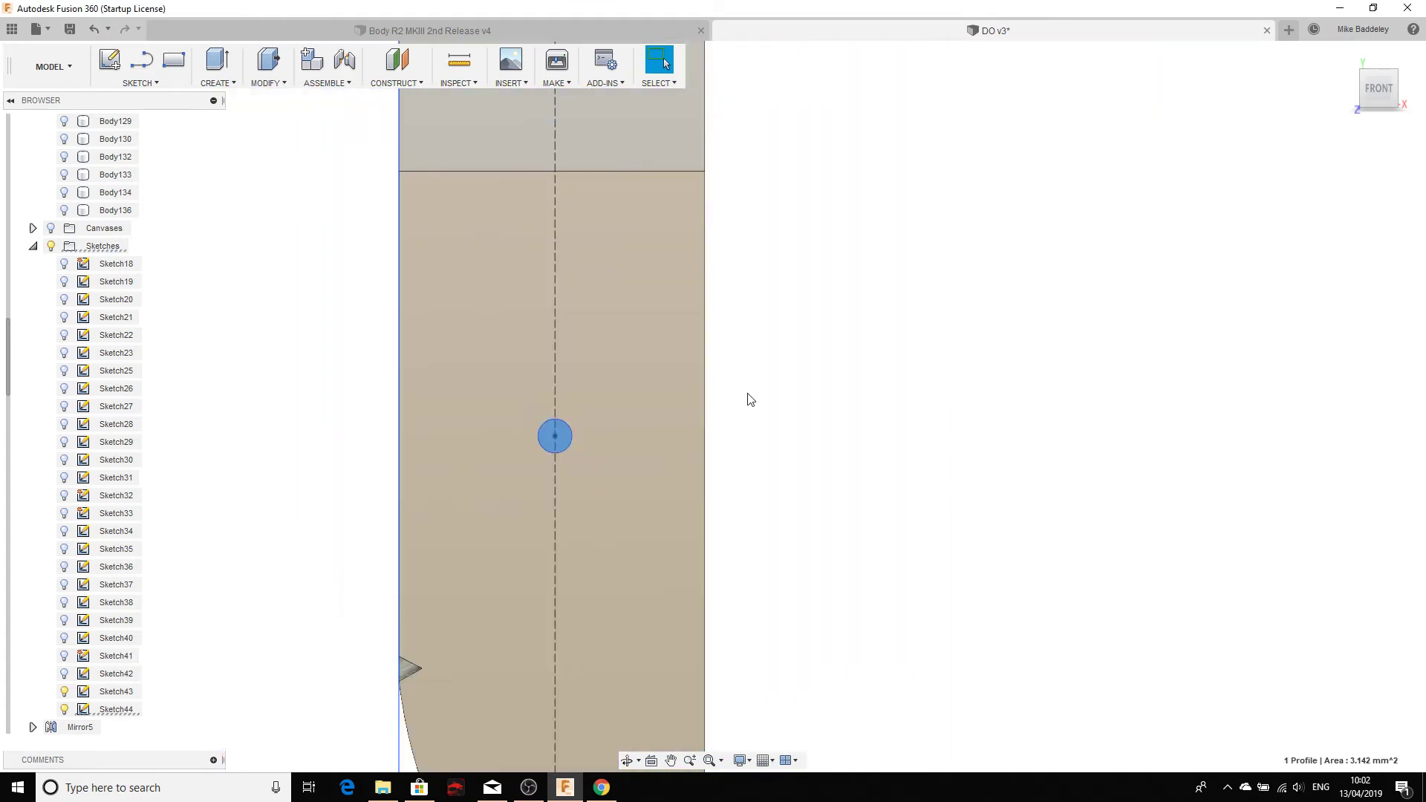
scroll(562, 439, up, 4)
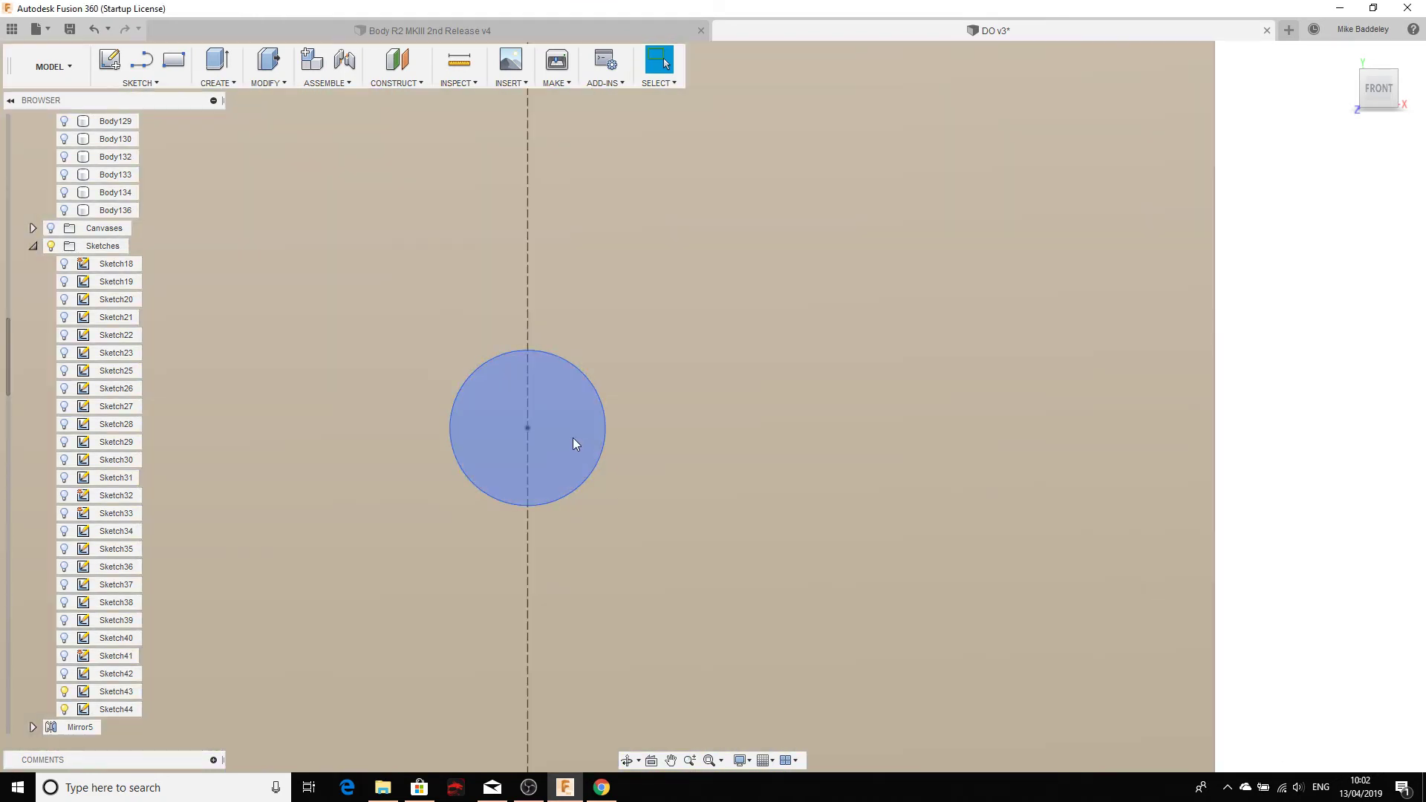
click(573, 439)
scroll(575, 445, down, 3)
shift+middle_drag(582, 454, 693, 514)
scroll(684, 468, up, 5)
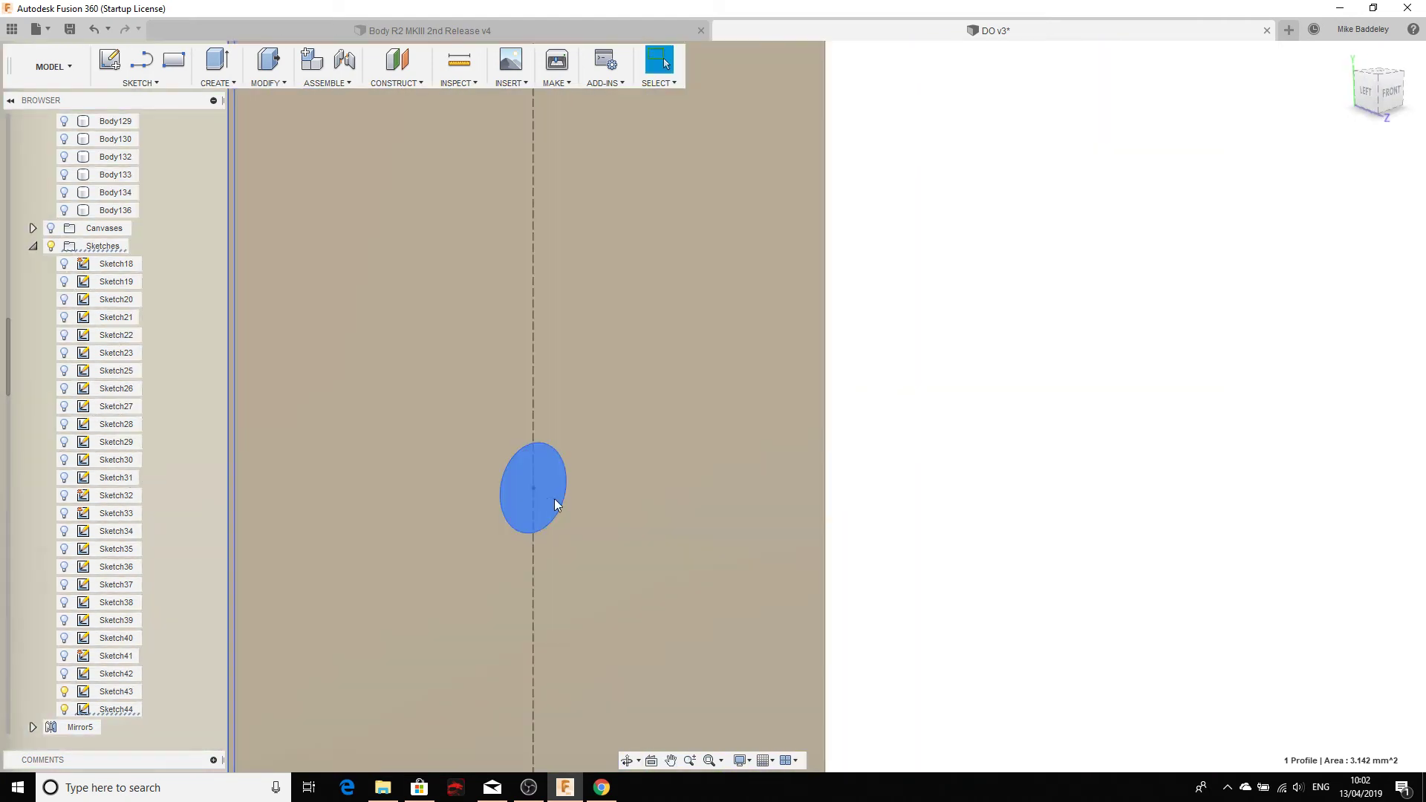
right_click(543, 492)
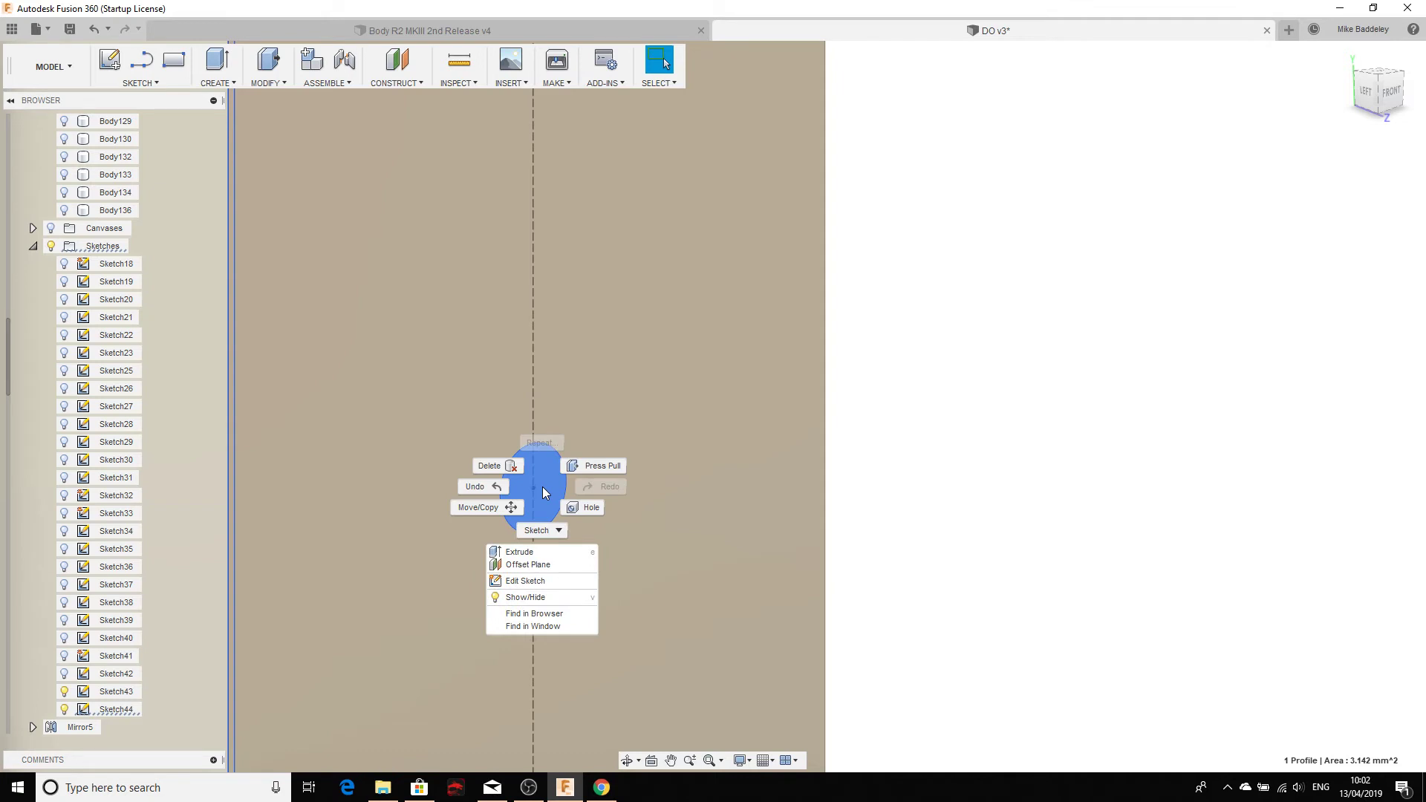
click(550, 552)
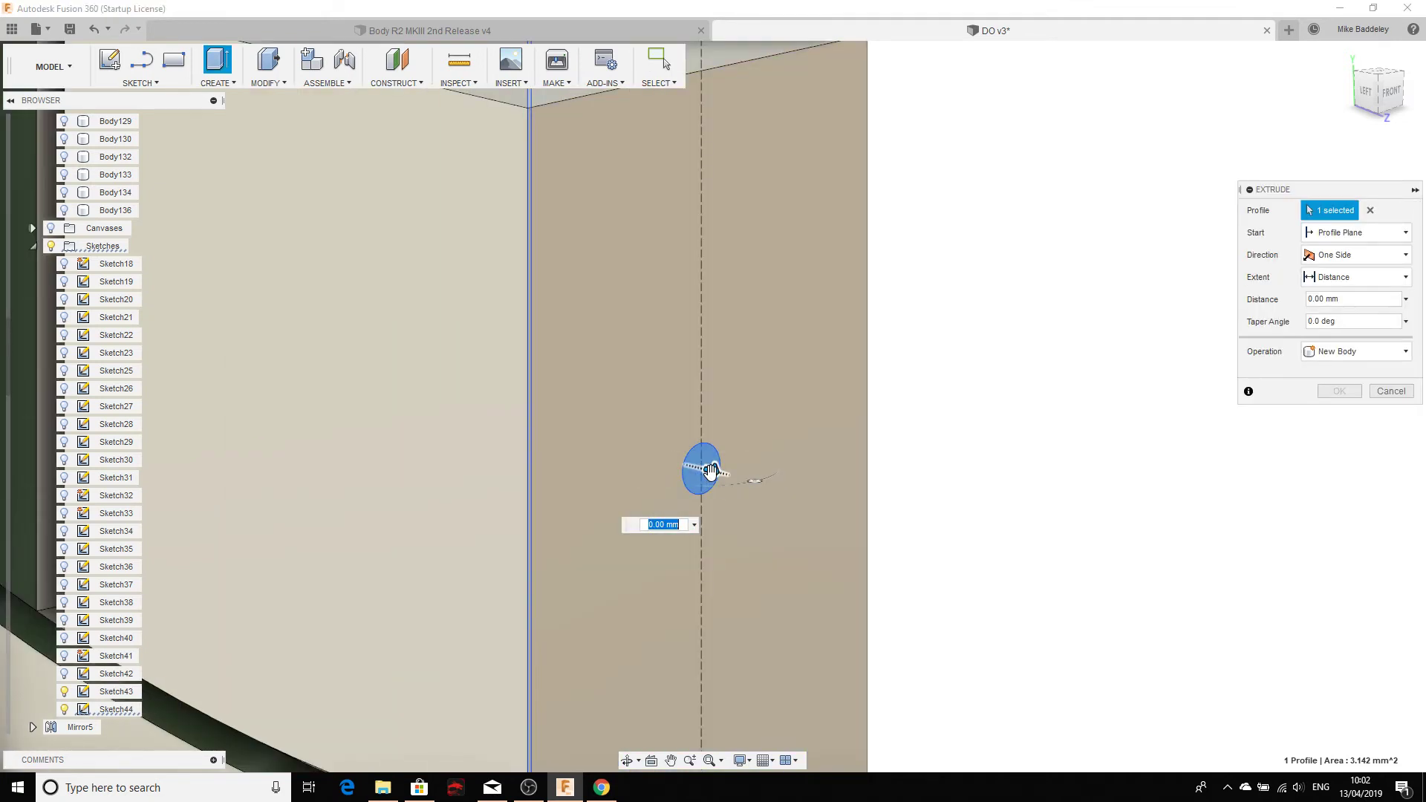
Step: Pull the extrusion out to 3.388 mm as a new body and hide Body101
drag(711, 472, 775, 480)
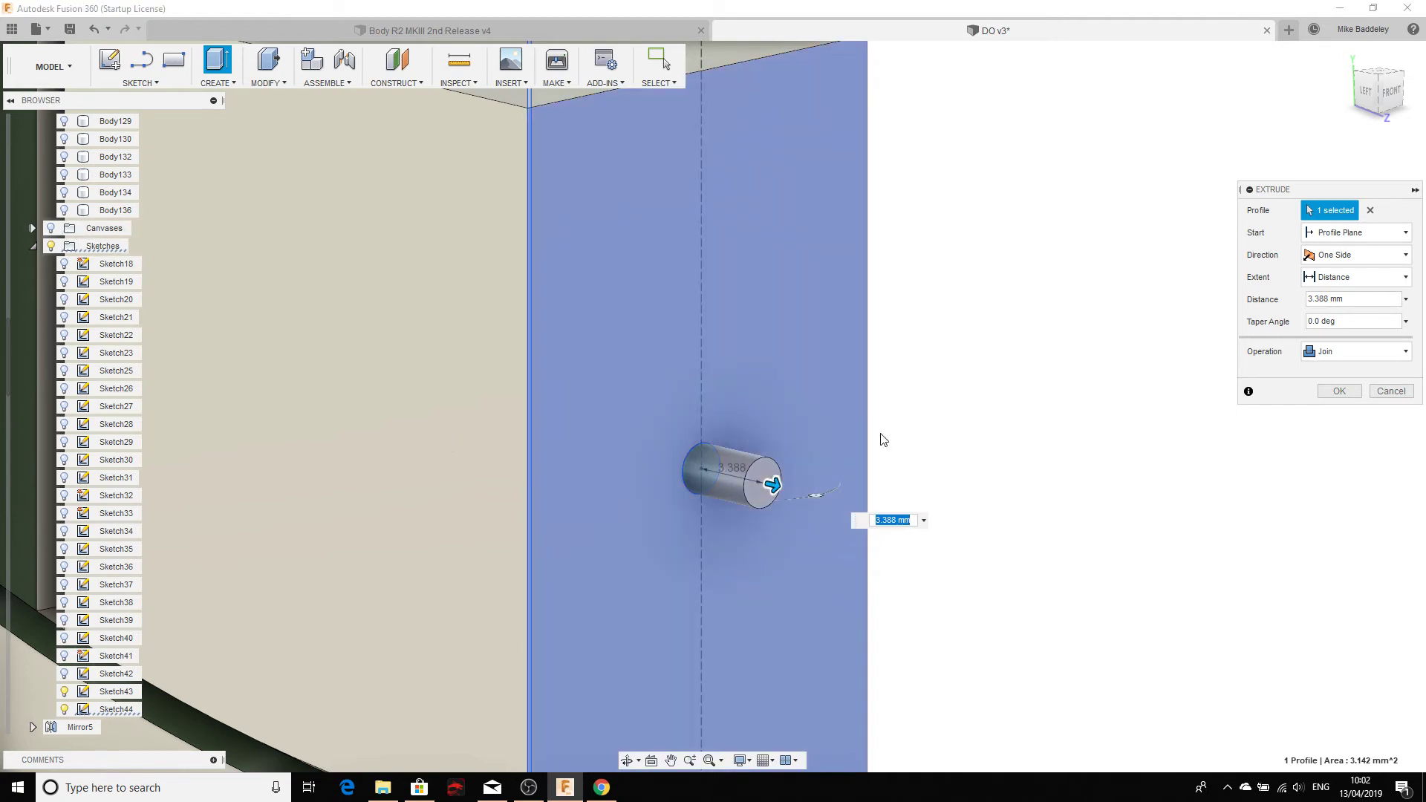
scroll(163, 319, down, 1)
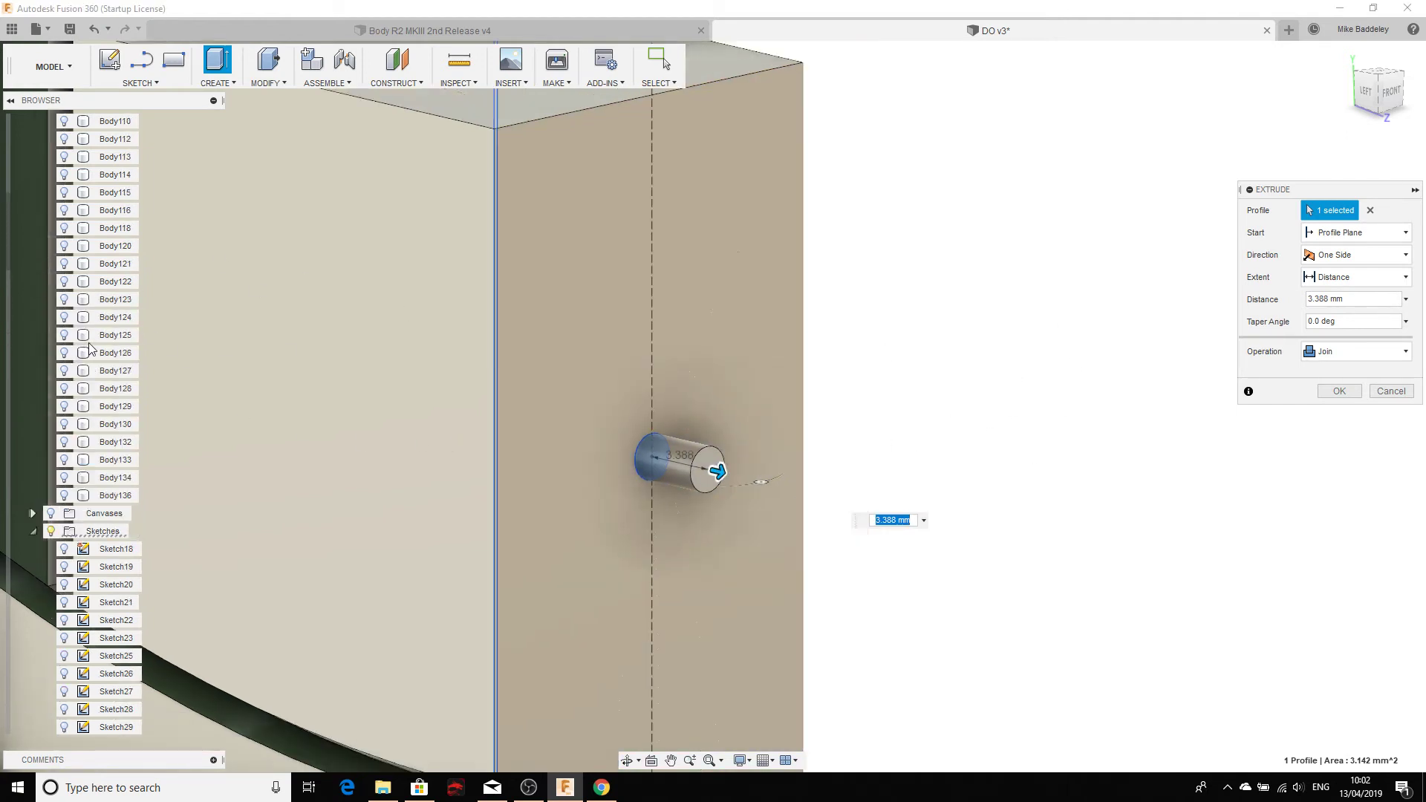
scroll(101, 371, up, 5)
click(64, 283)
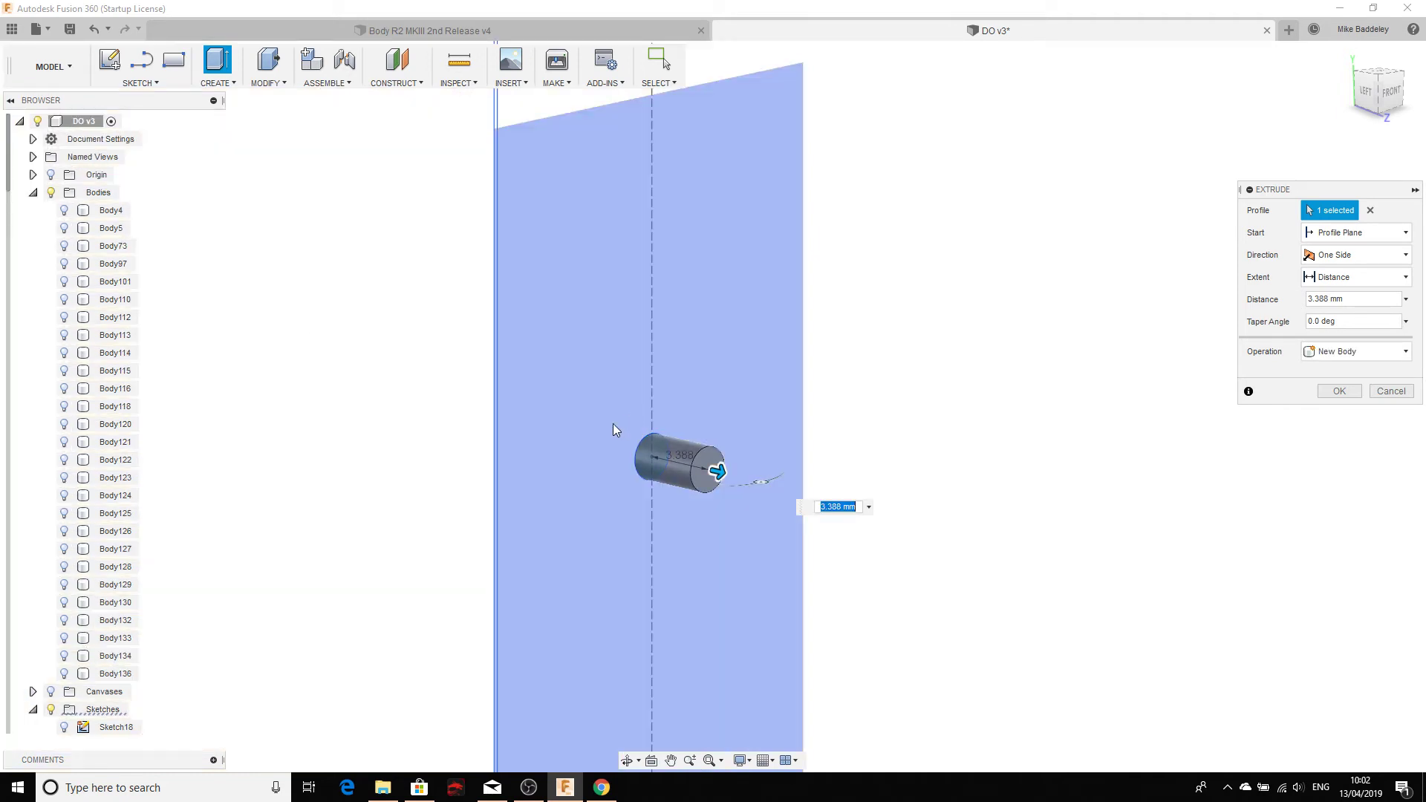
drag(1242, 196, 1066, 177)
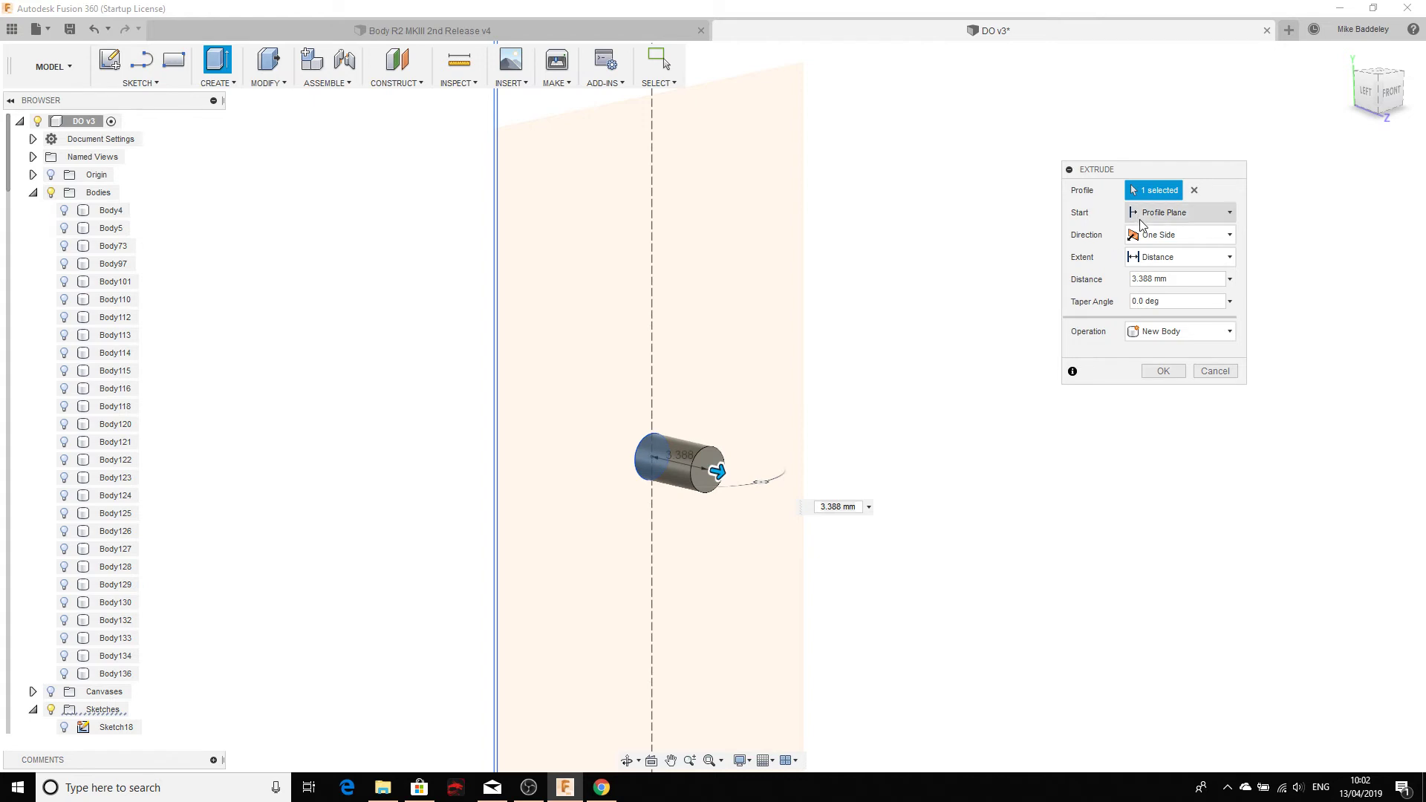
Step: Set the circle's extrusion direction to Symmetric with a 14 mm distance
click(1150, 238)
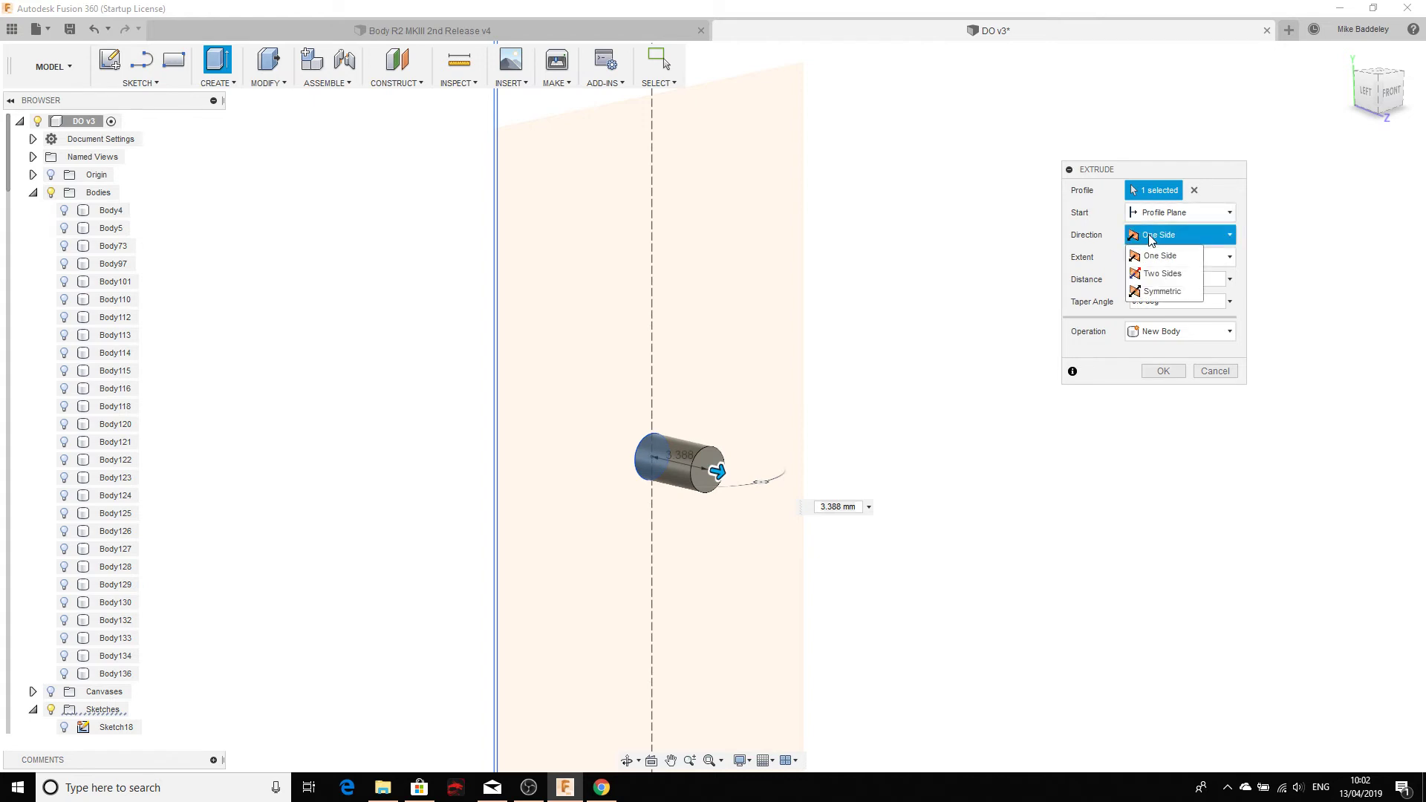
click(1163, 291)
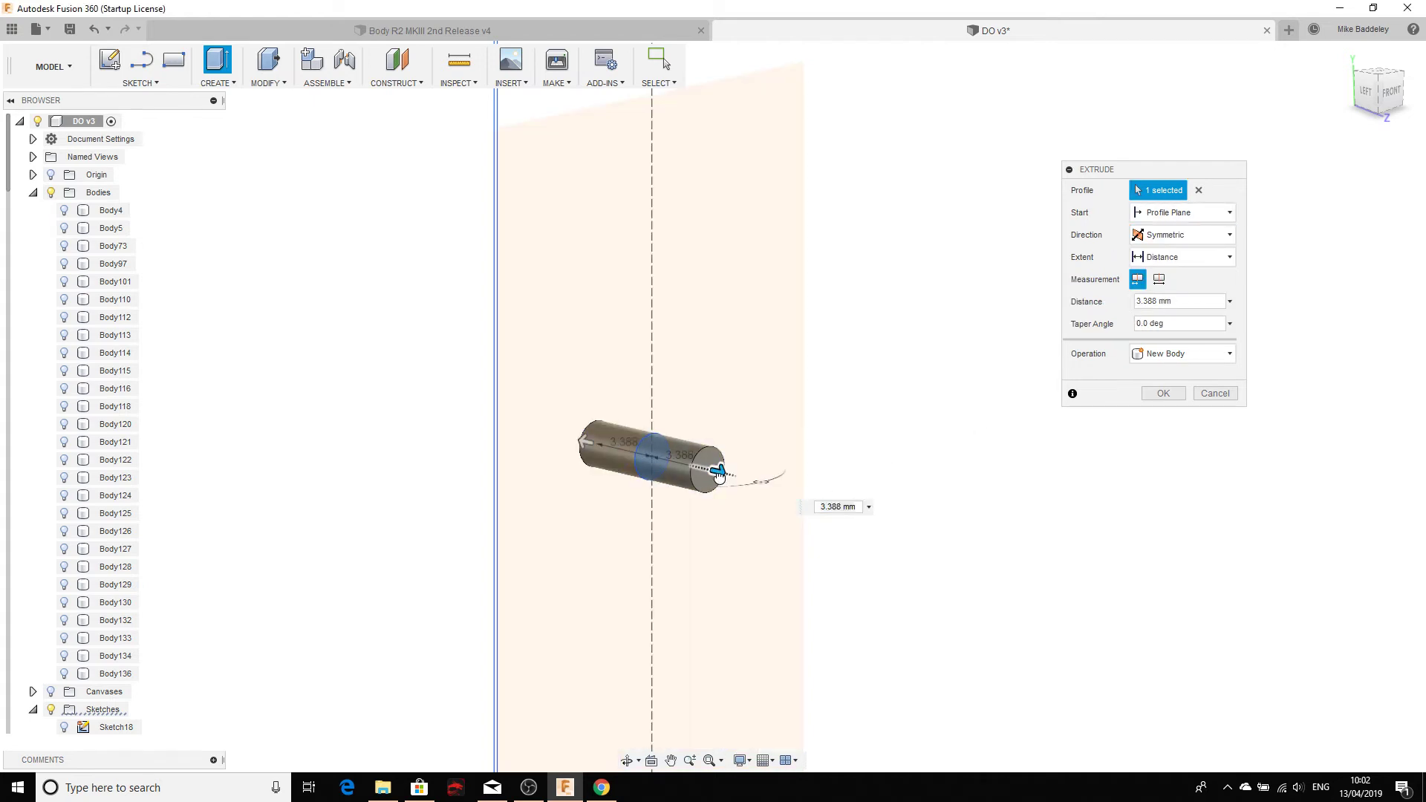
drag(719, 476, 807, 490)
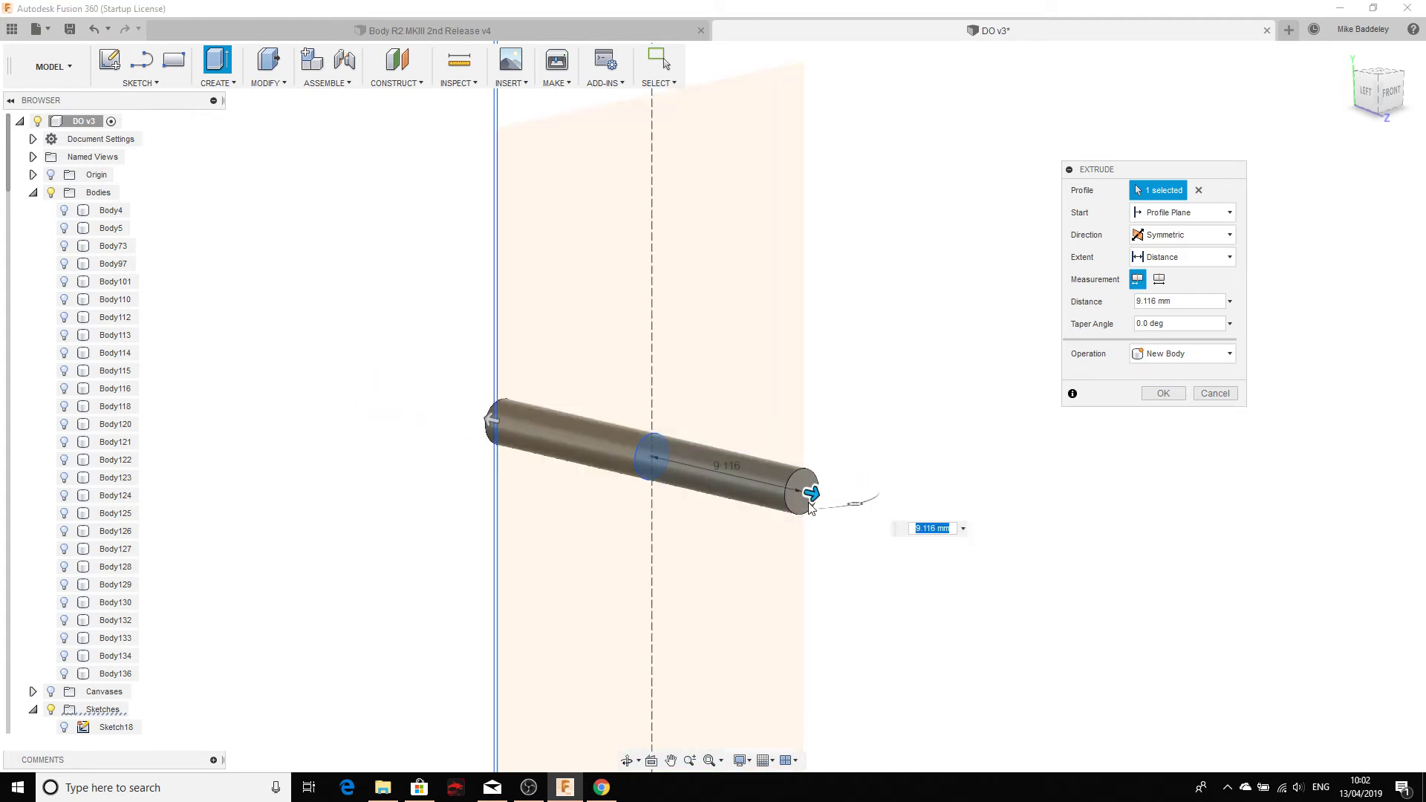
drag(812, 494, 904, 529)
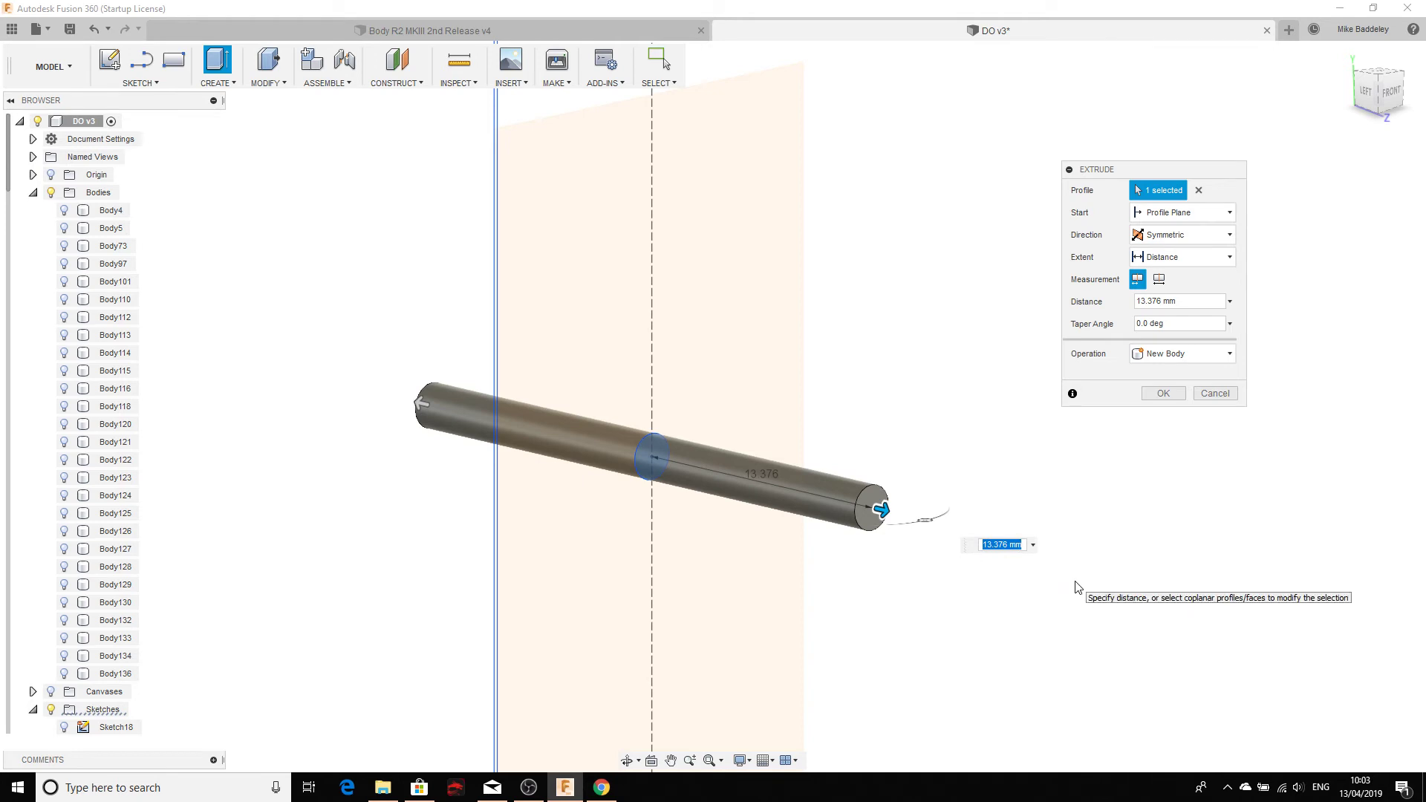
key(Return)
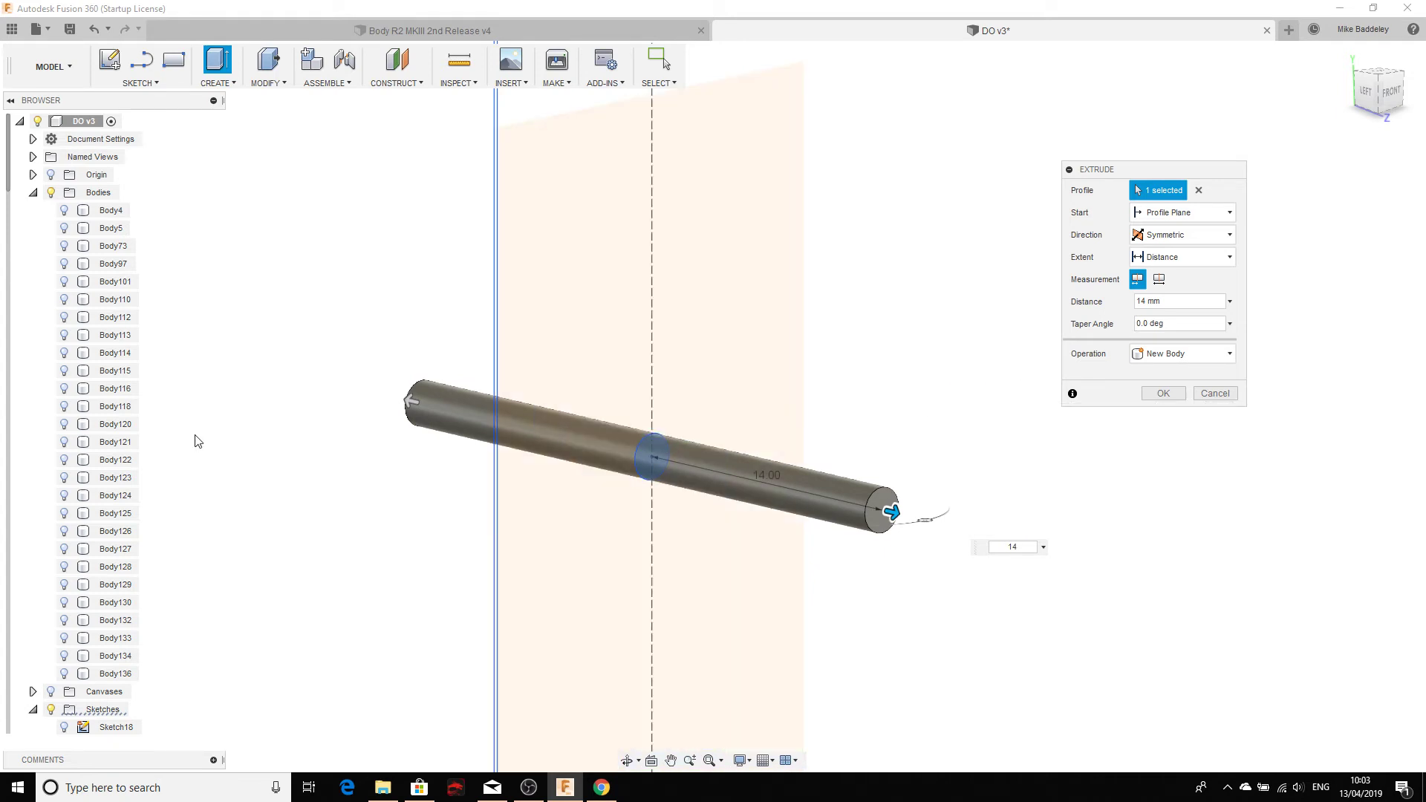
Step: Show Body136, hide the covering body, and orbit to check the pin's placement in the block
click(64, 674)
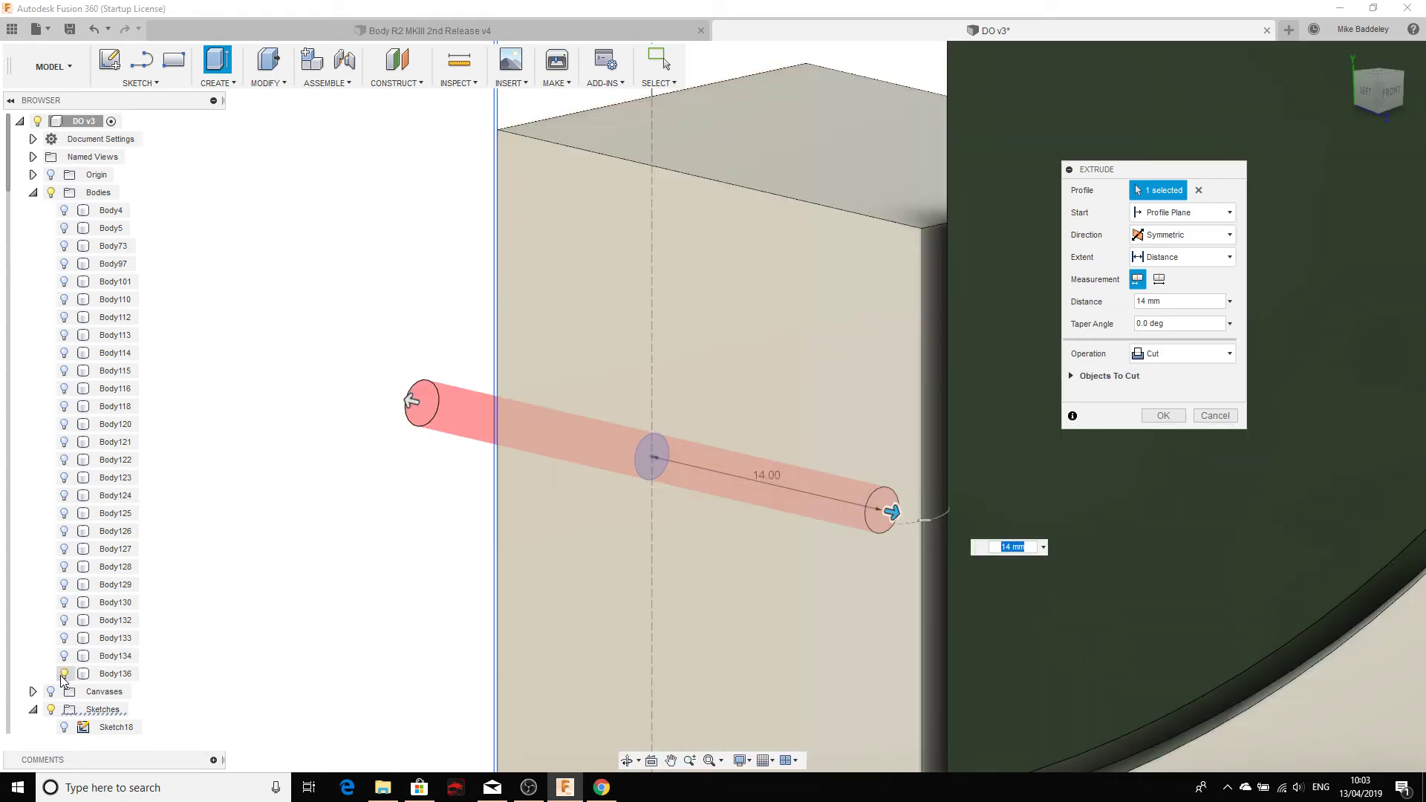
shift+middle_drag(312, 549, 439, 475)
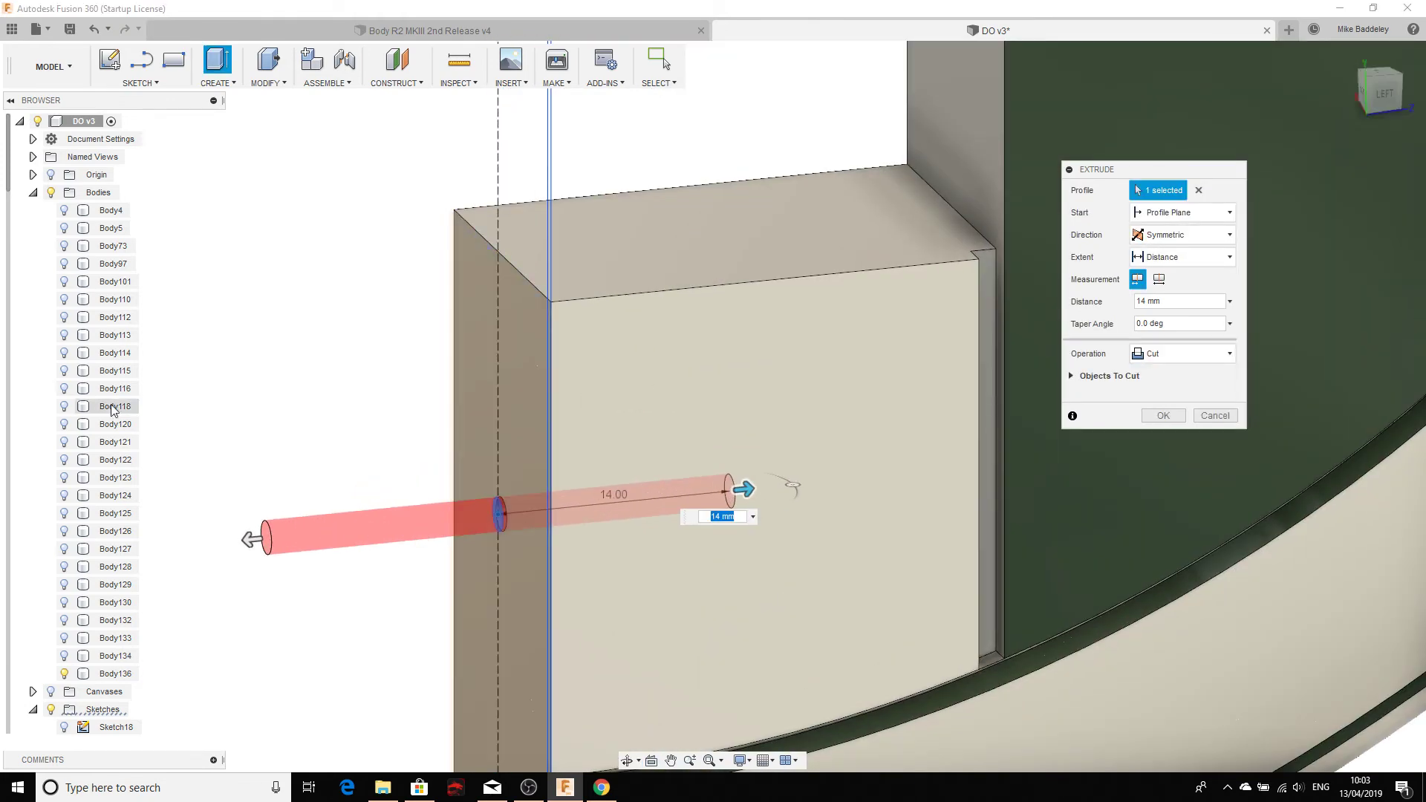
click(64, 266)
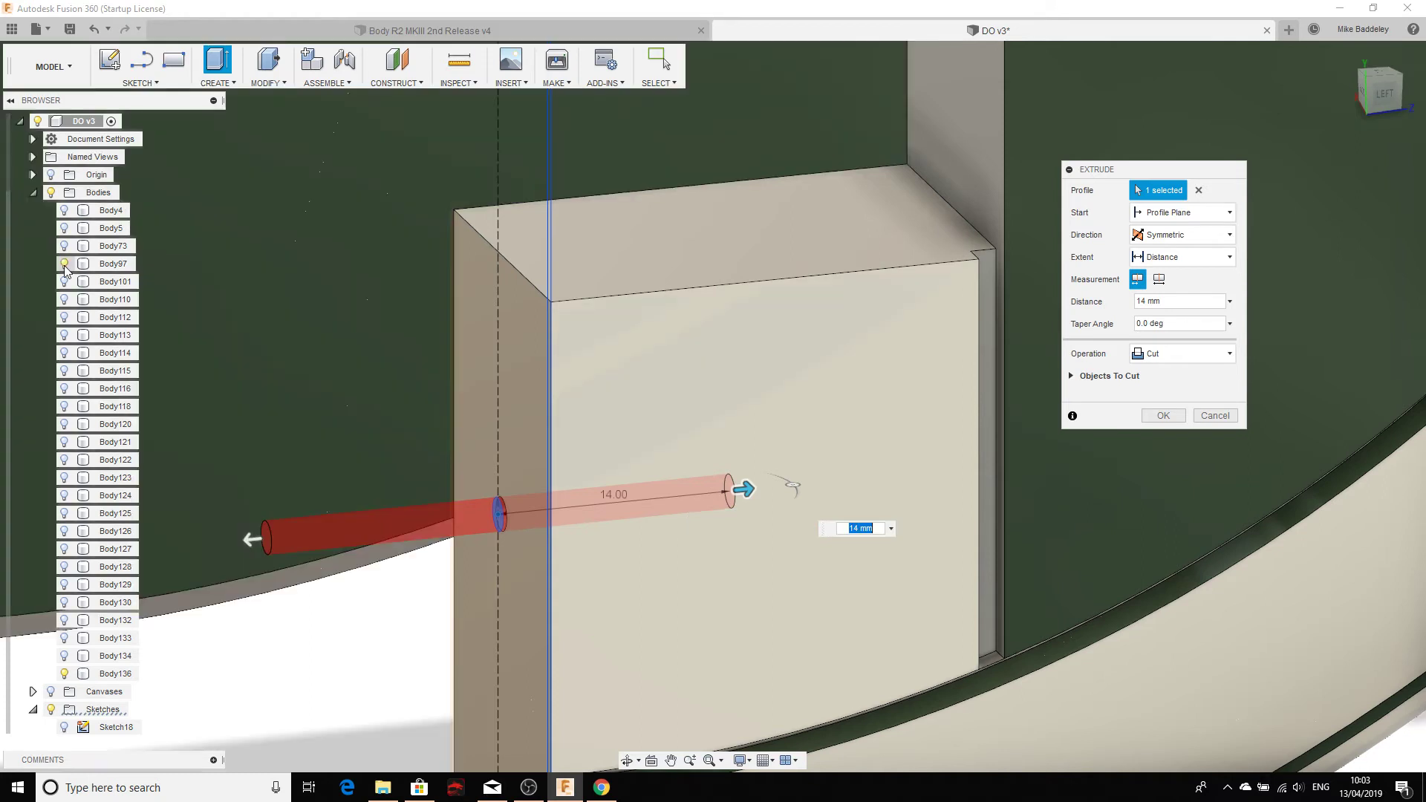
click(64, 268)
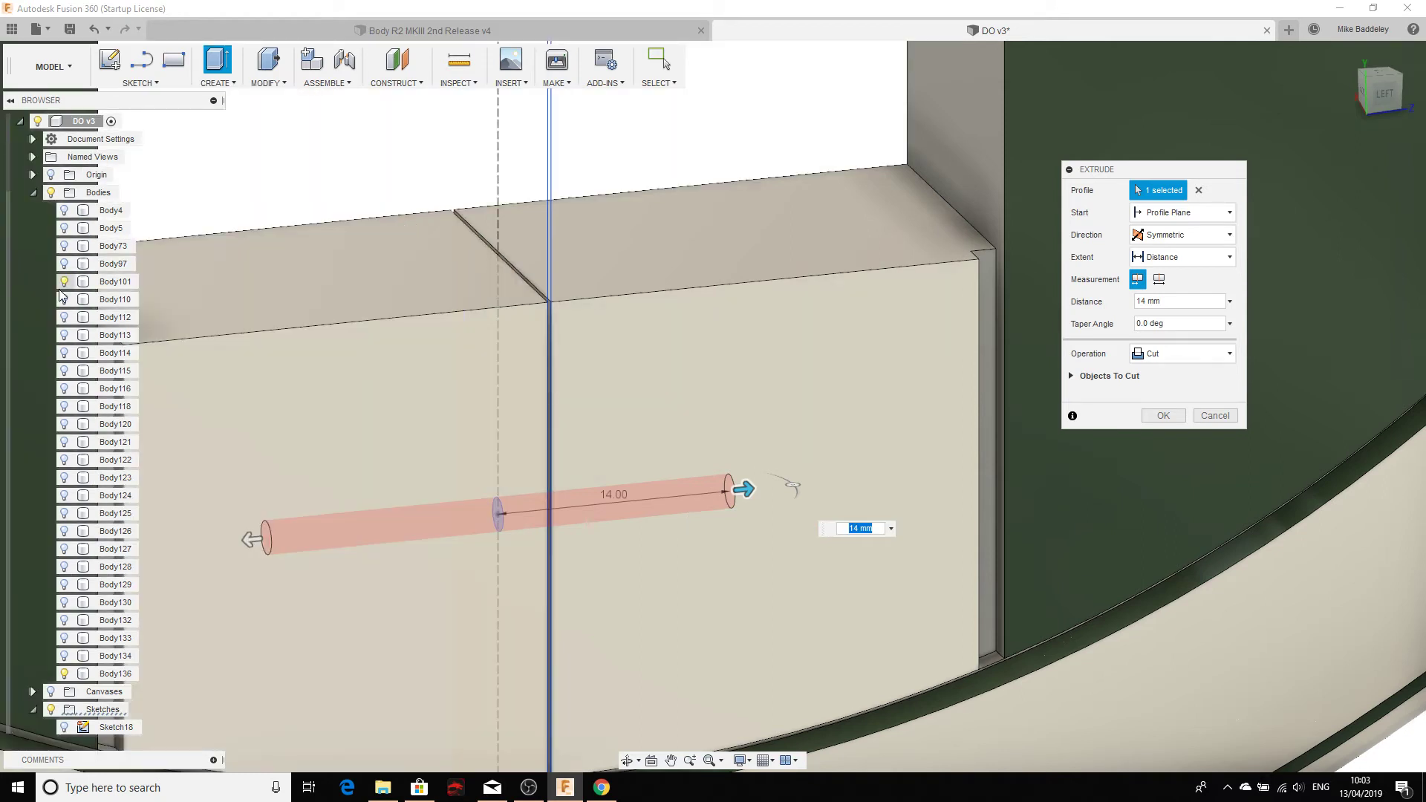
click(64, 283)
scroll(319, 483, down, 5)
mouse_move(559, 470)
shift+middle_down()
mouse_move(470, 440)
mouse_move(303, 449)
mouse_move(383, 473)
mouse_move(504, 453)
mouse_move(582, 471)
shift+middle_up()
scroll(605, 474, up, 3)
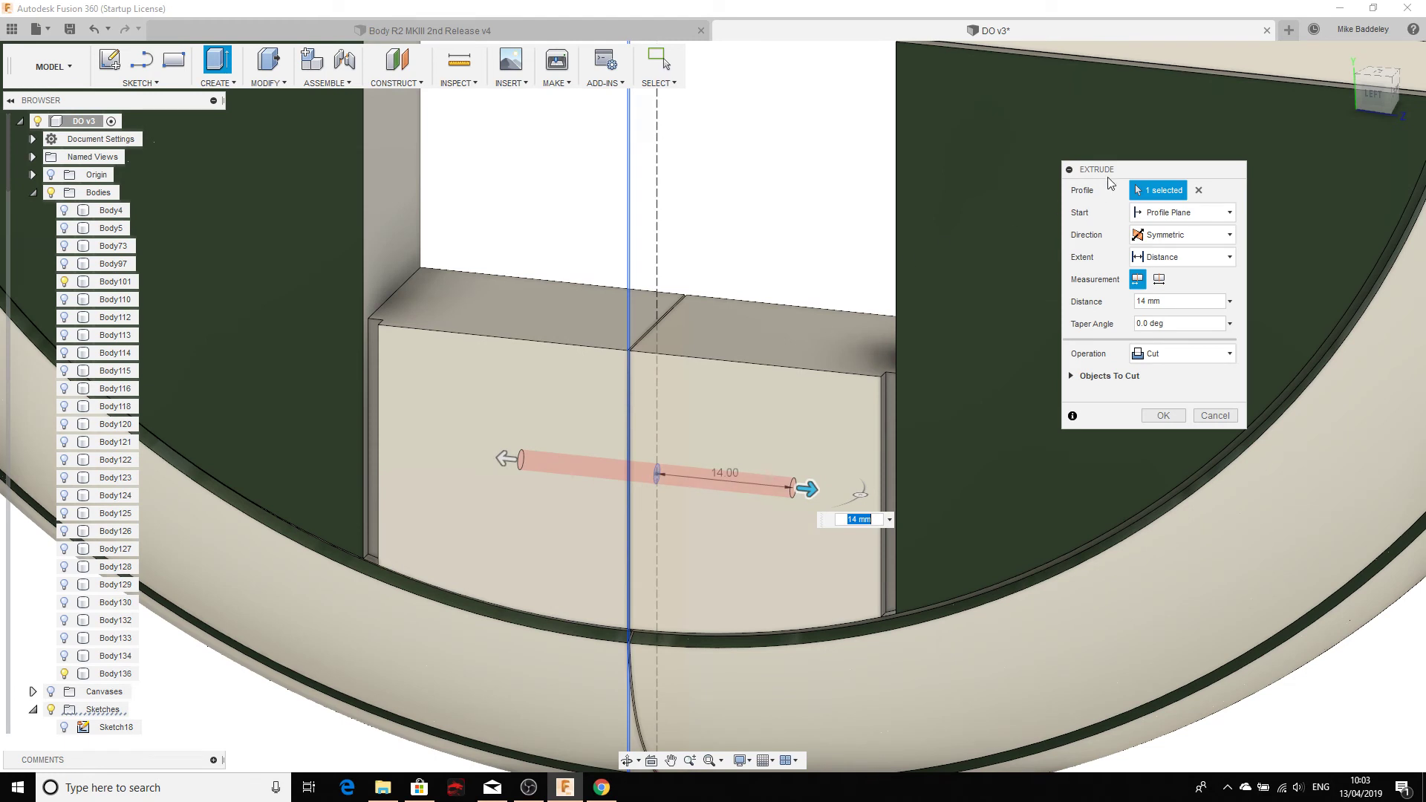
Step: Set the extrude operation to Cut and confirm it to bore the pin hole
click(1165, 361)
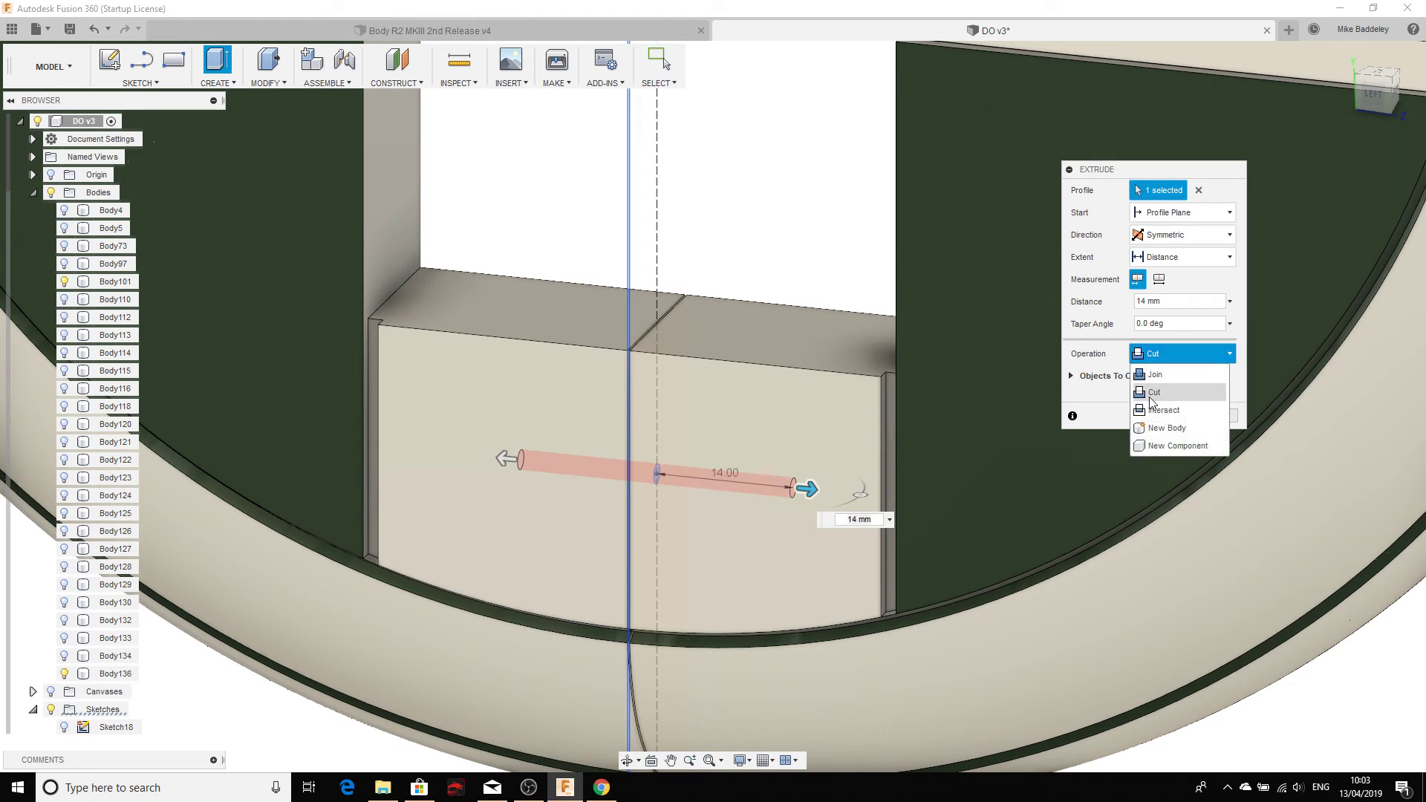
click(1153, 393)
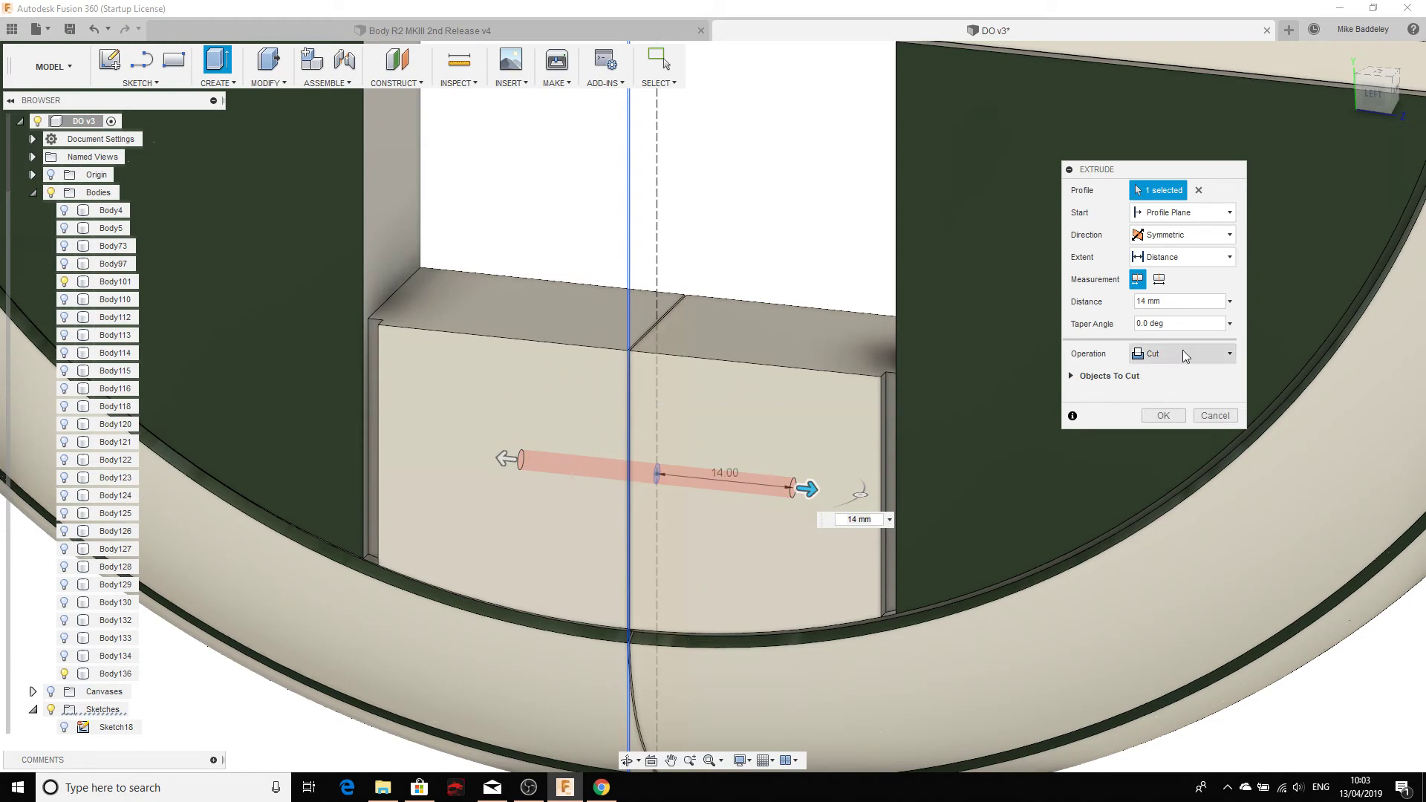
click(1166, 417)
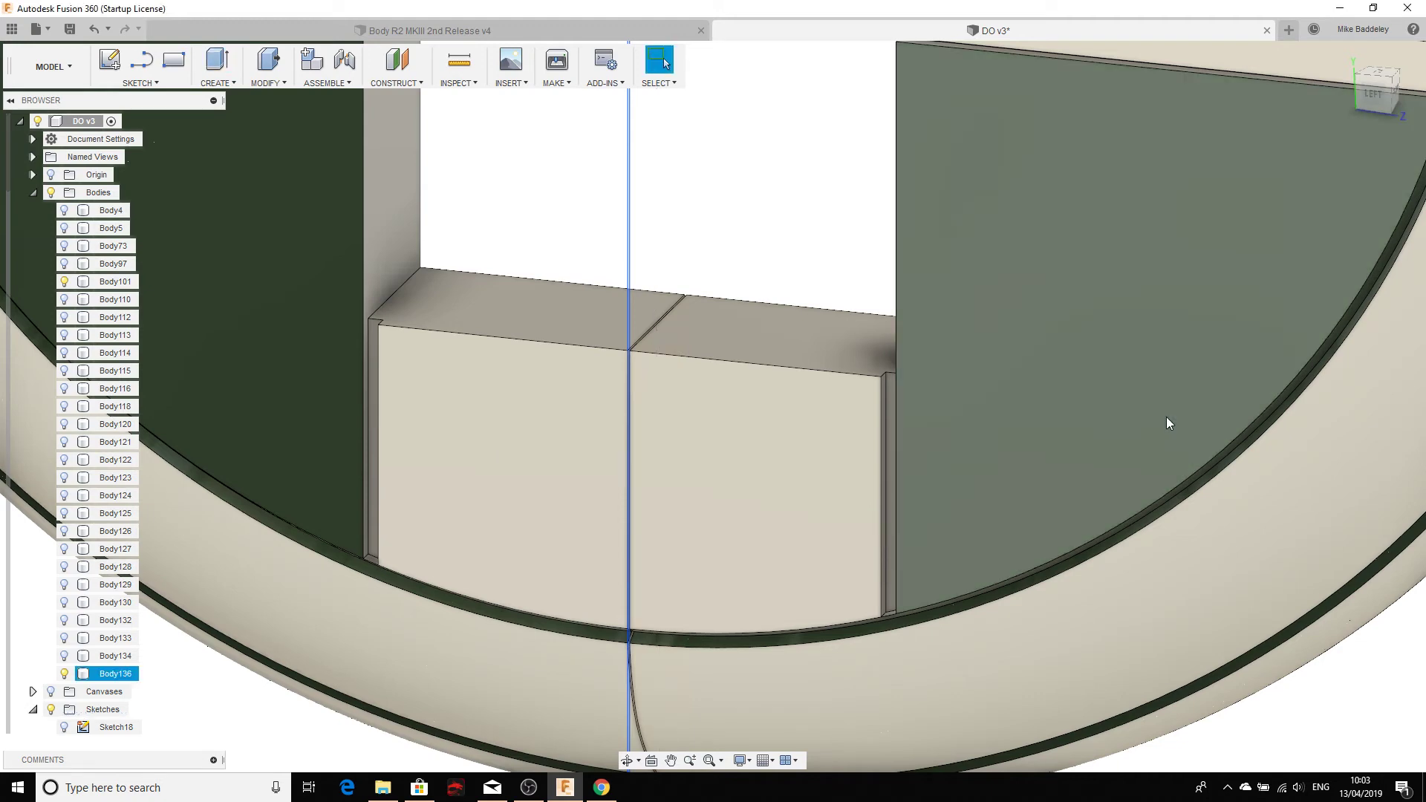
click(62, 677)
shift+middle_drag(595, 531, 679, 492)
scroll(681, 477, up, 5)
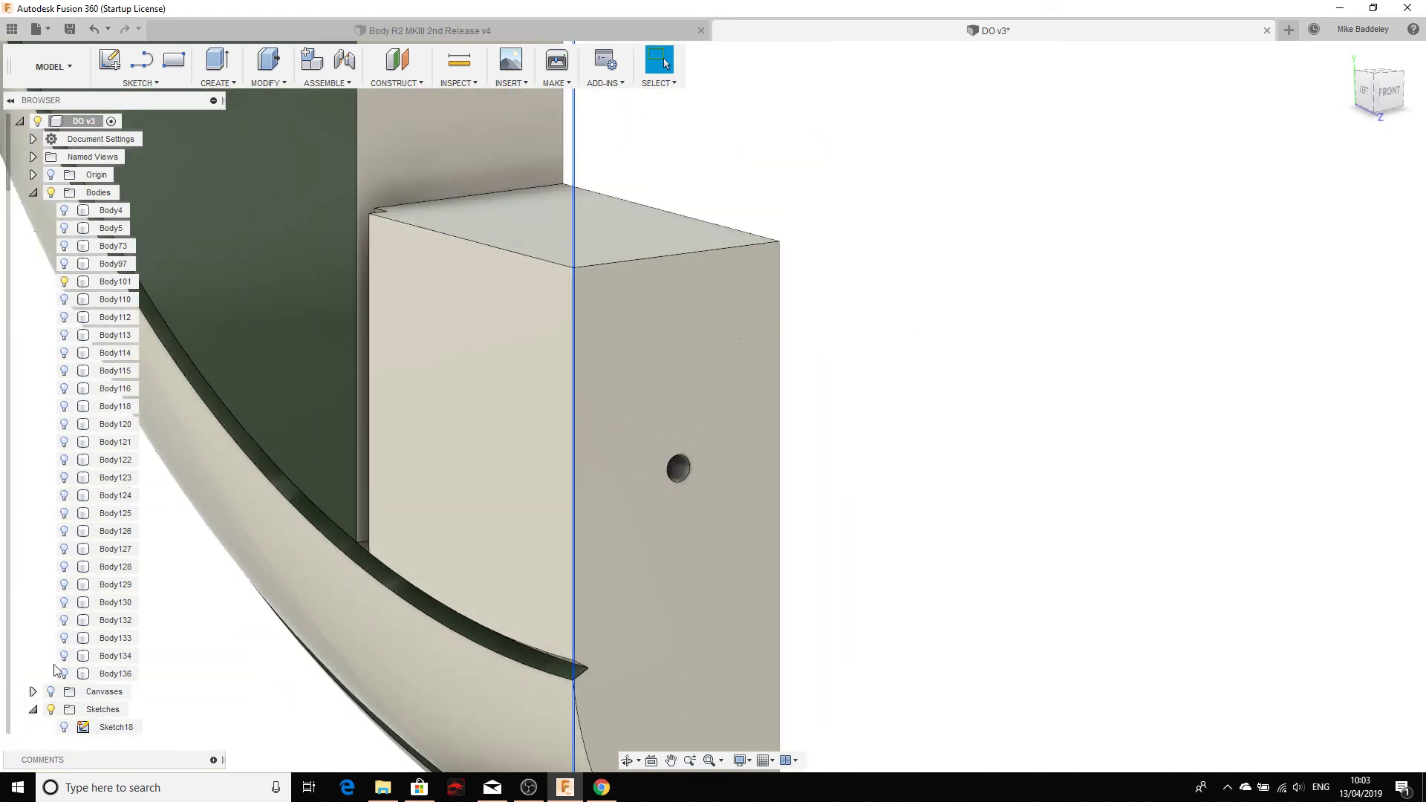
click(64, 674)
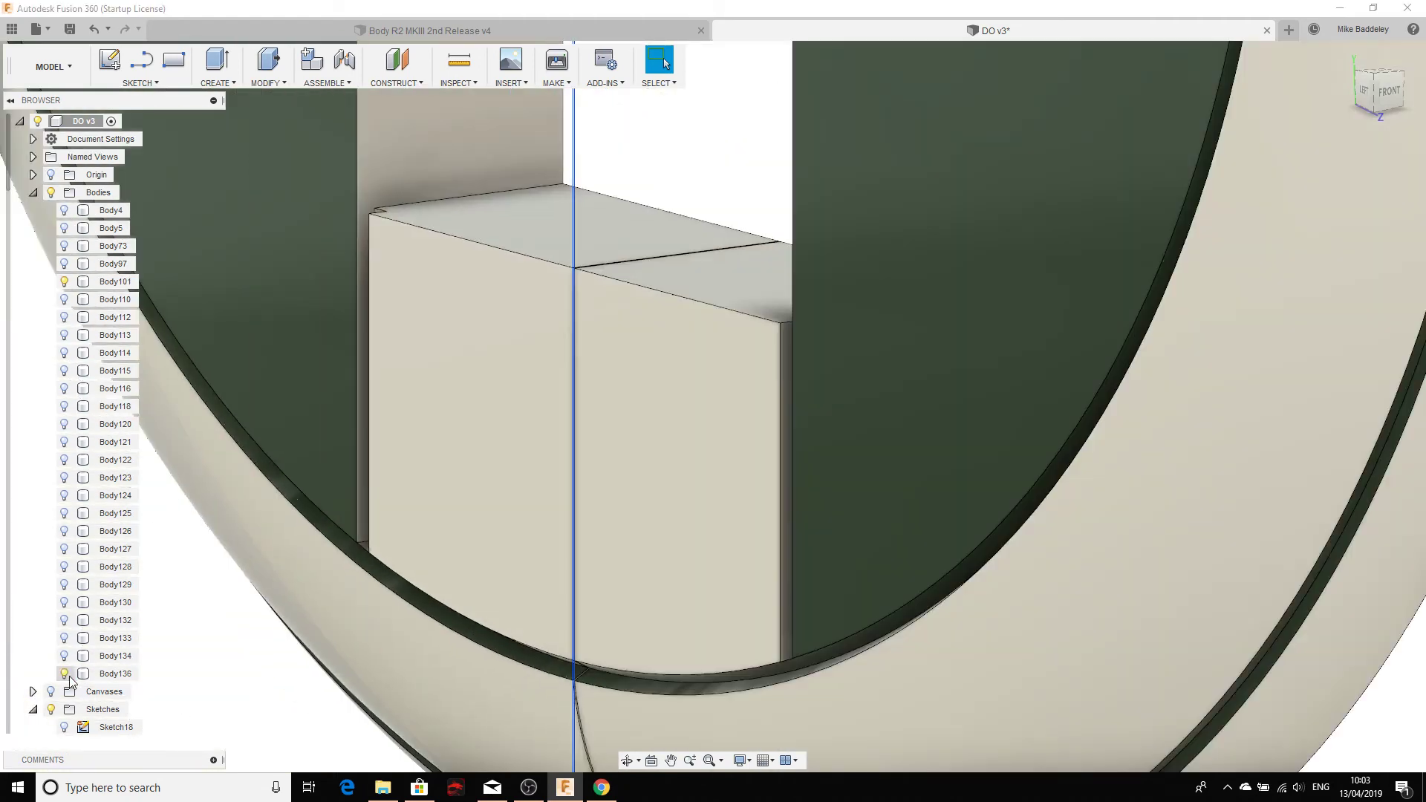
click(64, 282)
shift+middle_drag(354, 405, 479, 385)
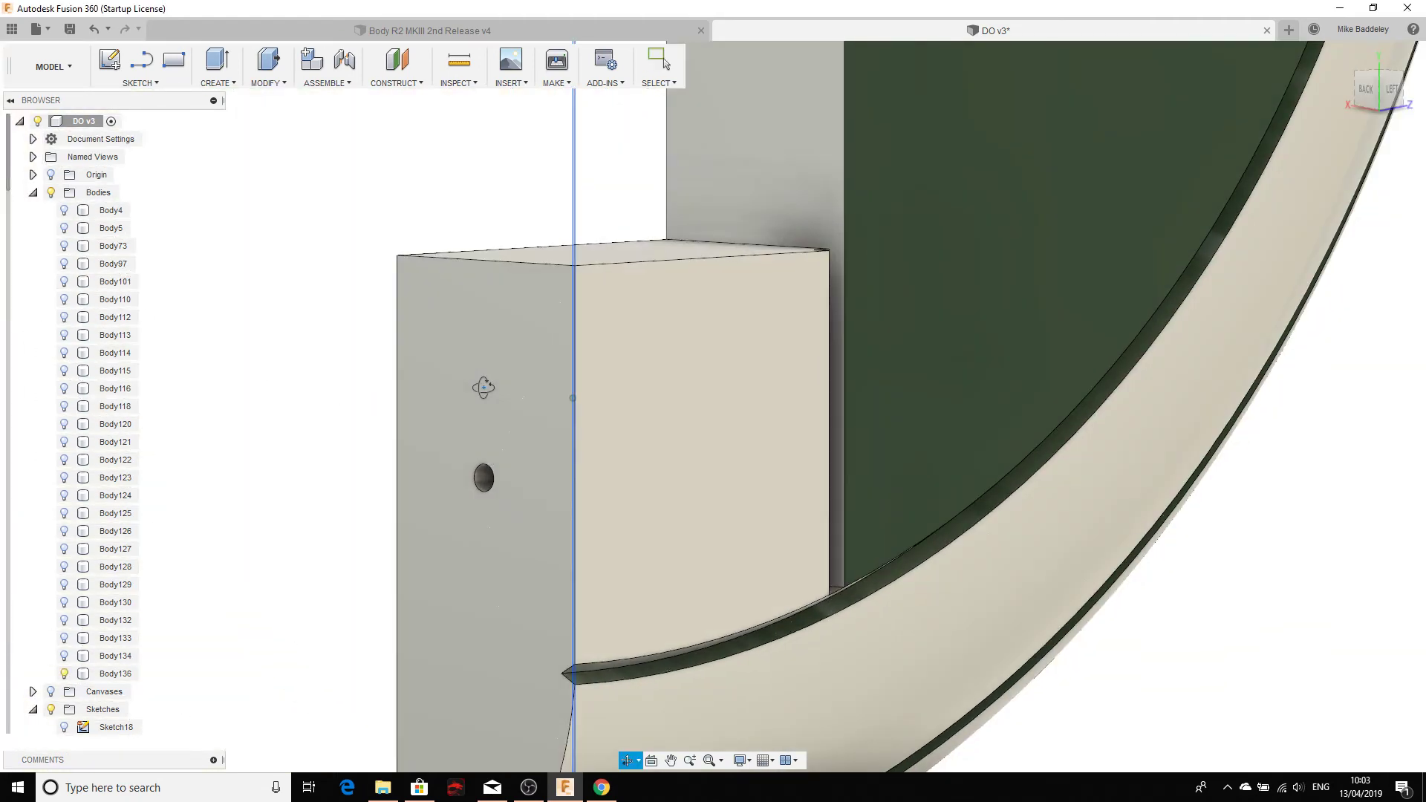
click(65, 284)
click(65, 300)
scroll(506, 448, down, 5)
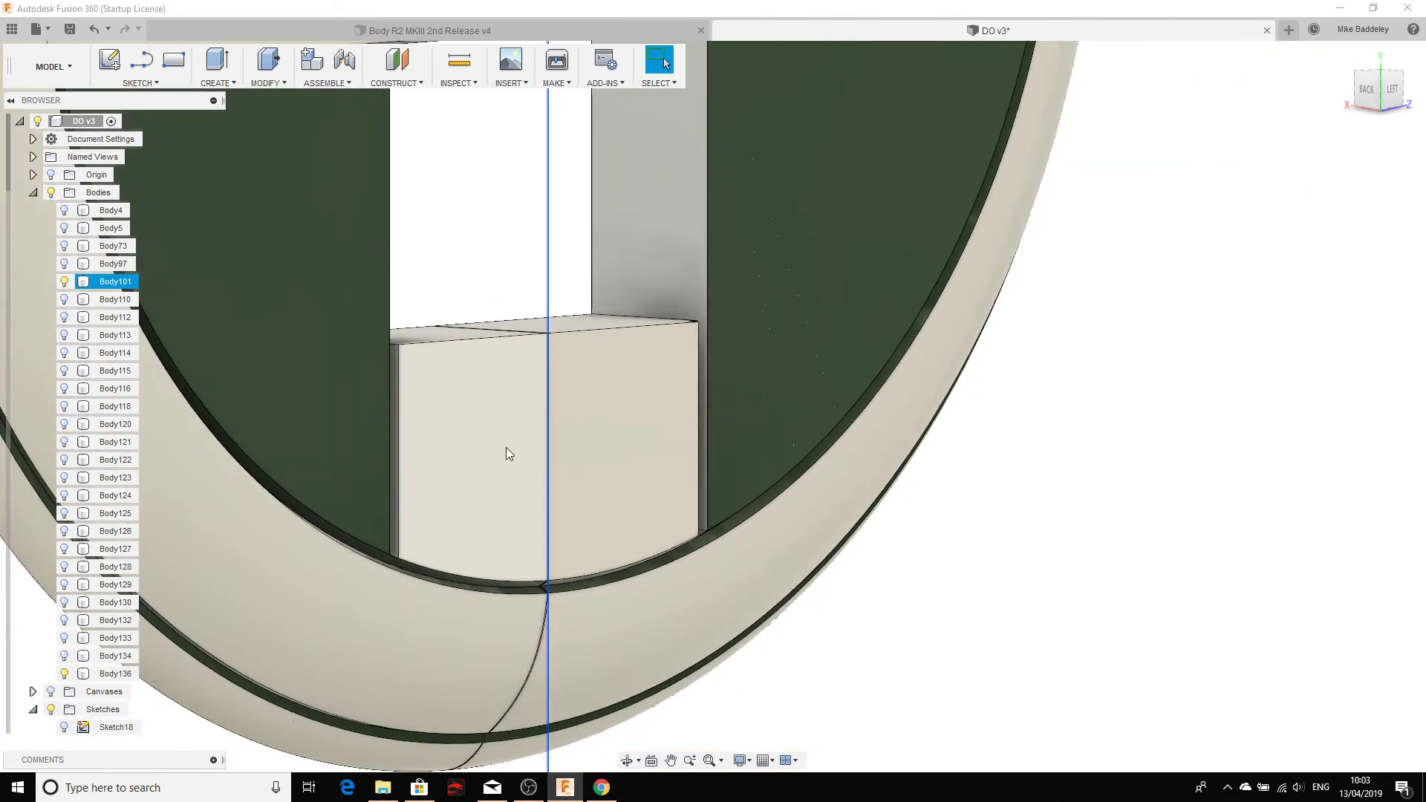
middle_drag(525, 449, 671, 457)
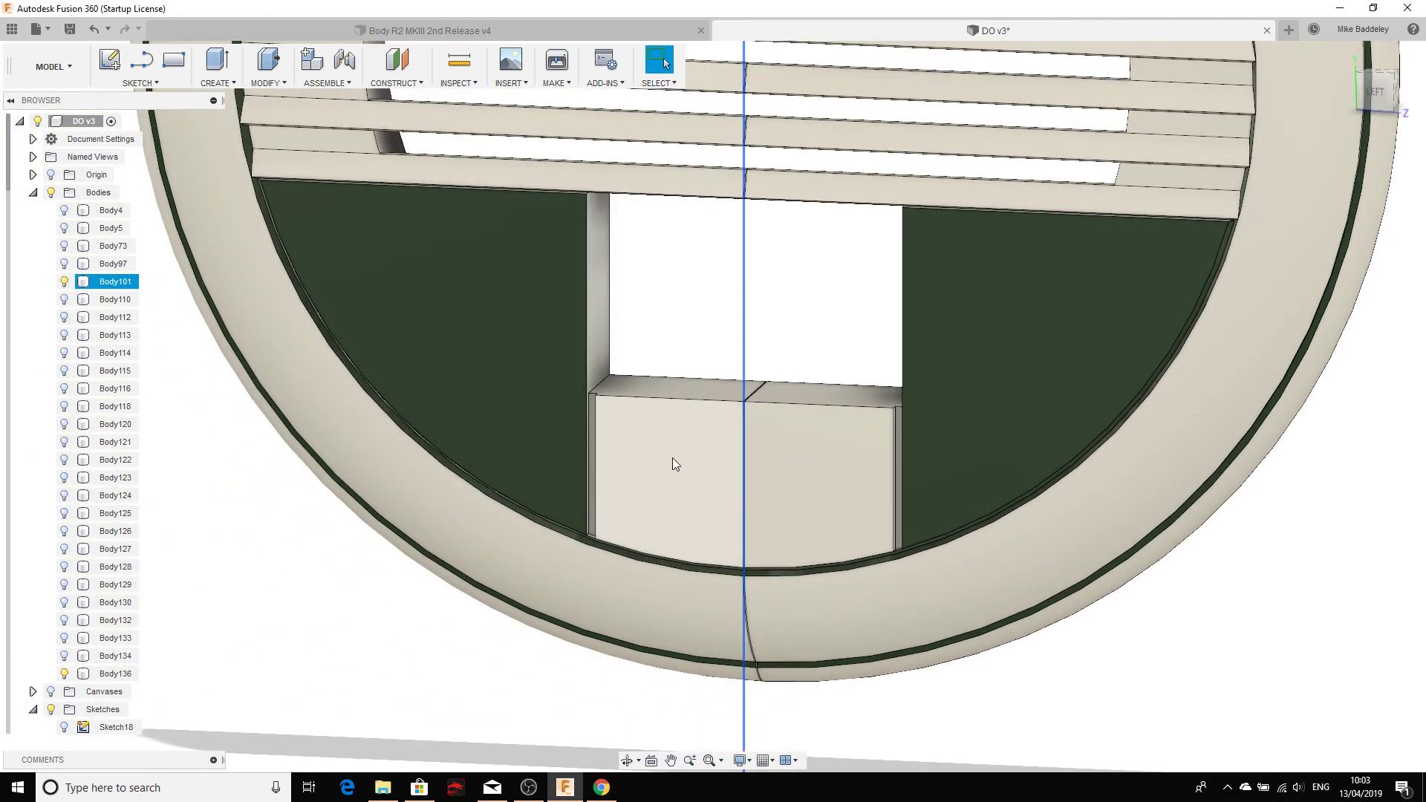
shift+middle_drag(743, 505, 751, 404)
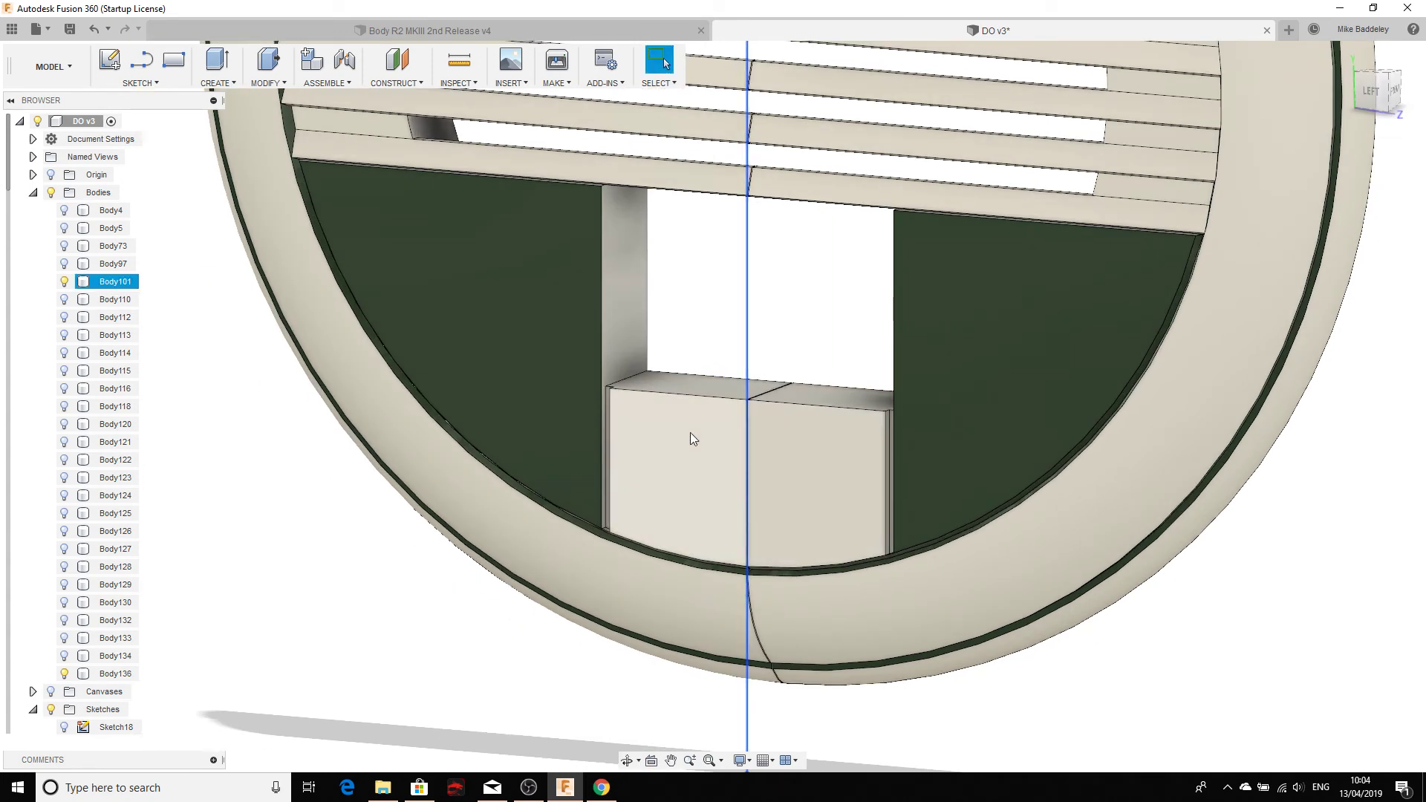
scroll(691, 424, down, 5)
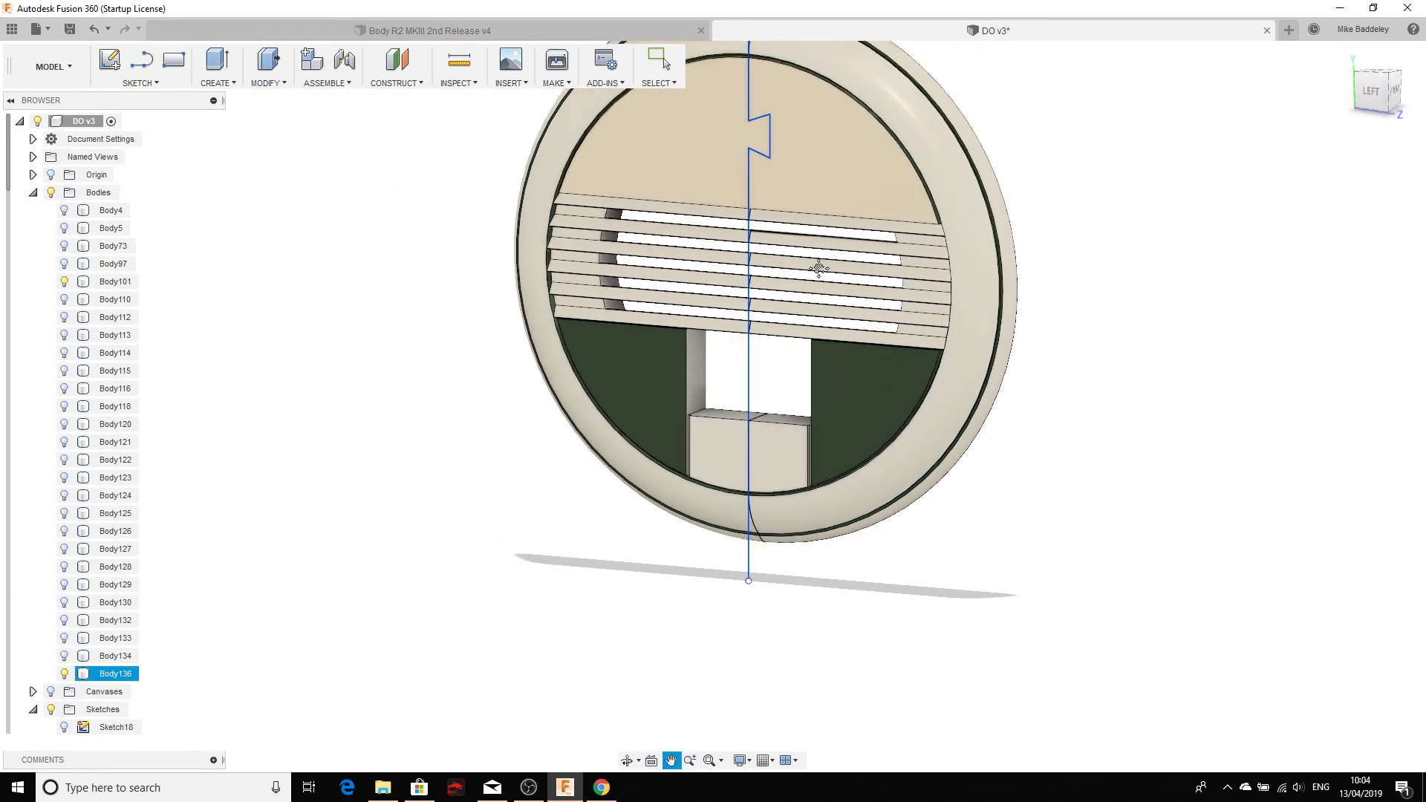
scroll(766, 273, up, 1)
scroll(758, 390, up, 2)
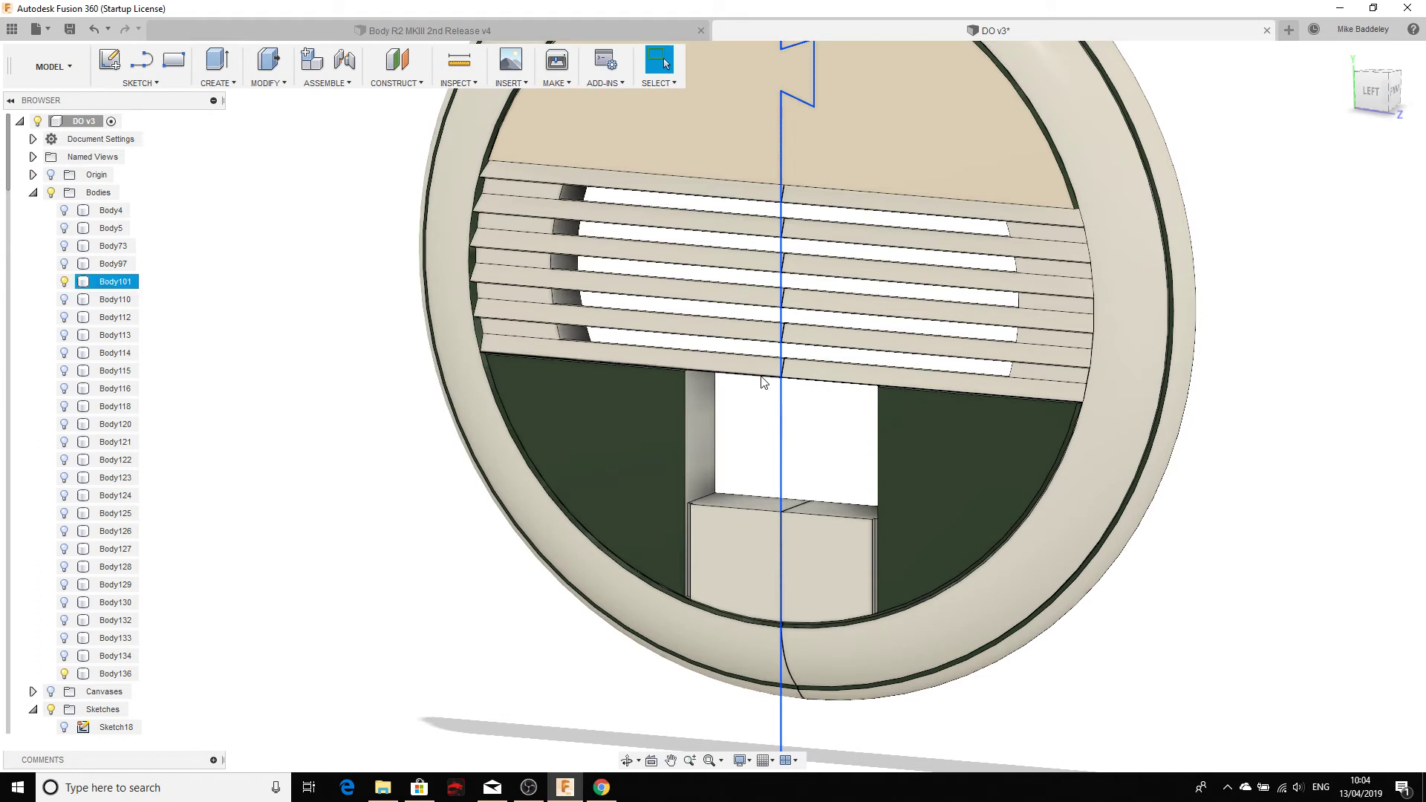
middle_drag(760, 378, 759, 460)
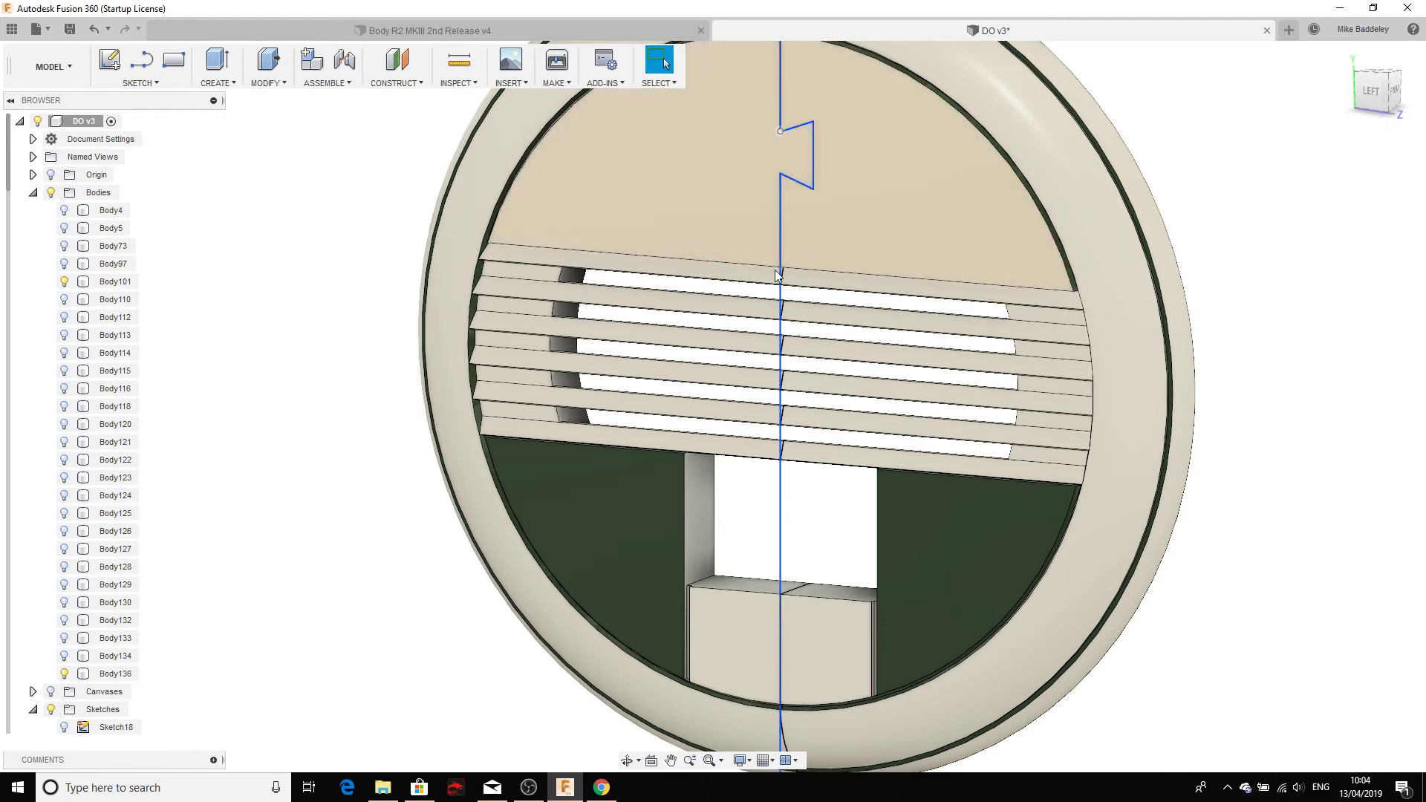
Step: Hide the Sketches folder so only the solid cover halves show, viewed face-on
scroll(677, 441, down, 3)
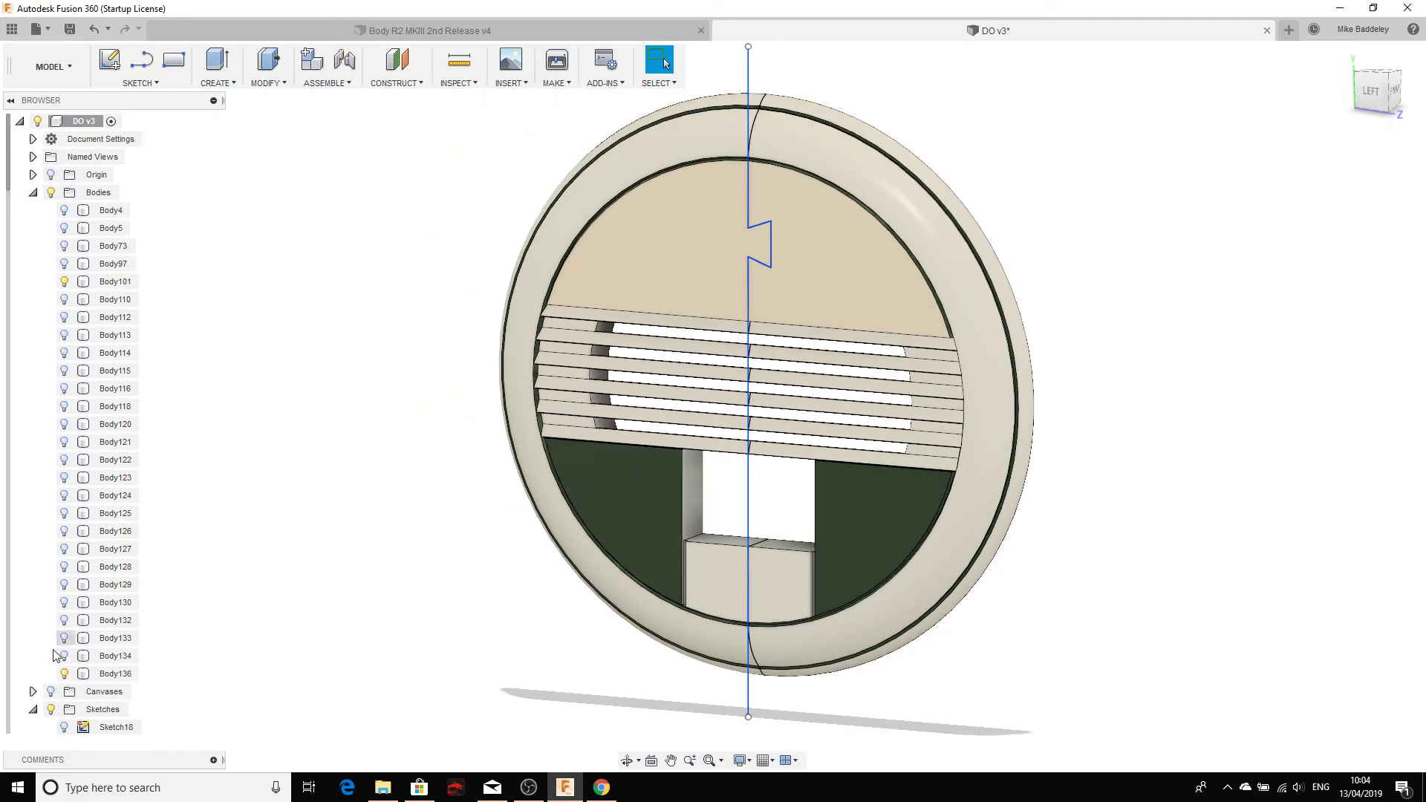
click(51, 710)
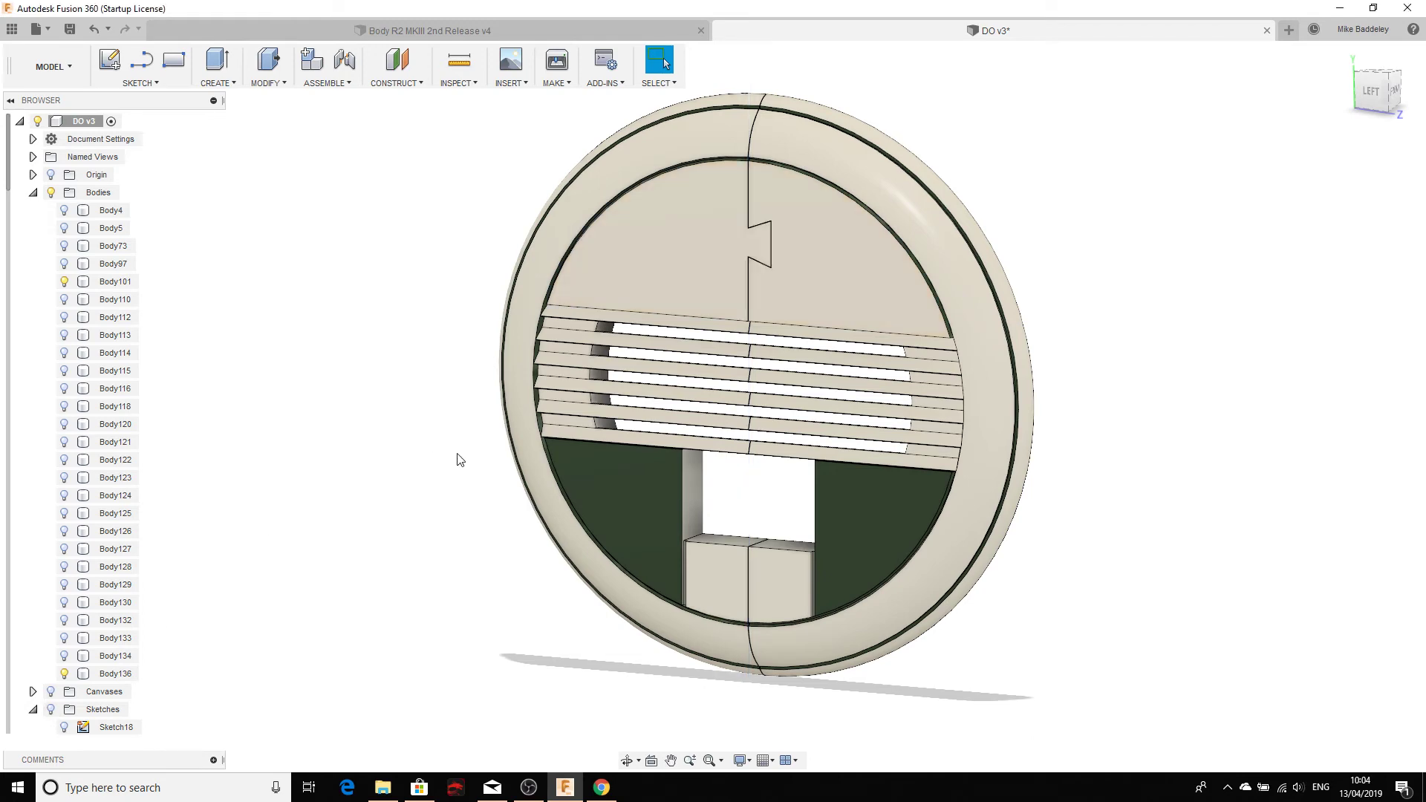
shift+middle_drag(458, 454, 496, 419)
scroll(648, 387, up, 3)
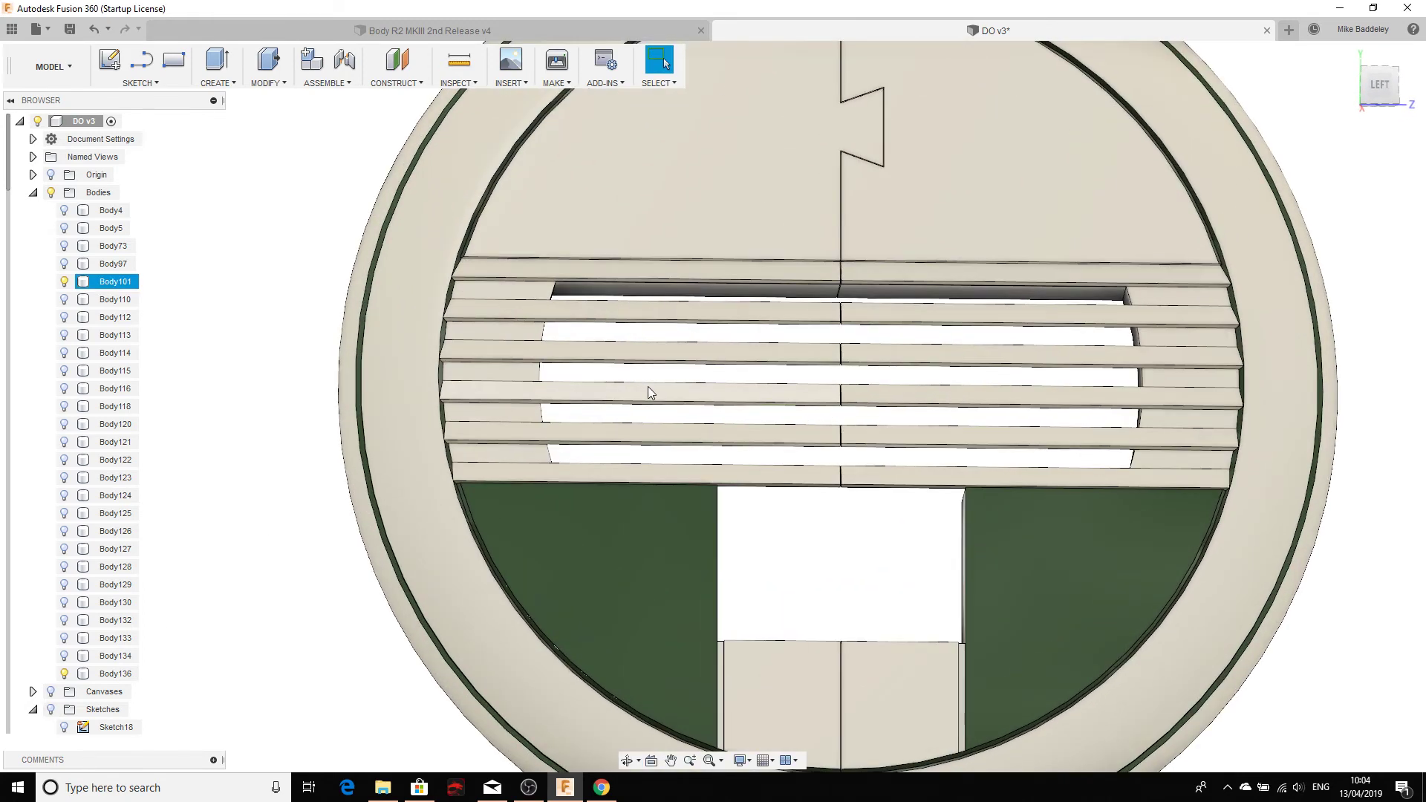
scroll(648, 386, down, 4)
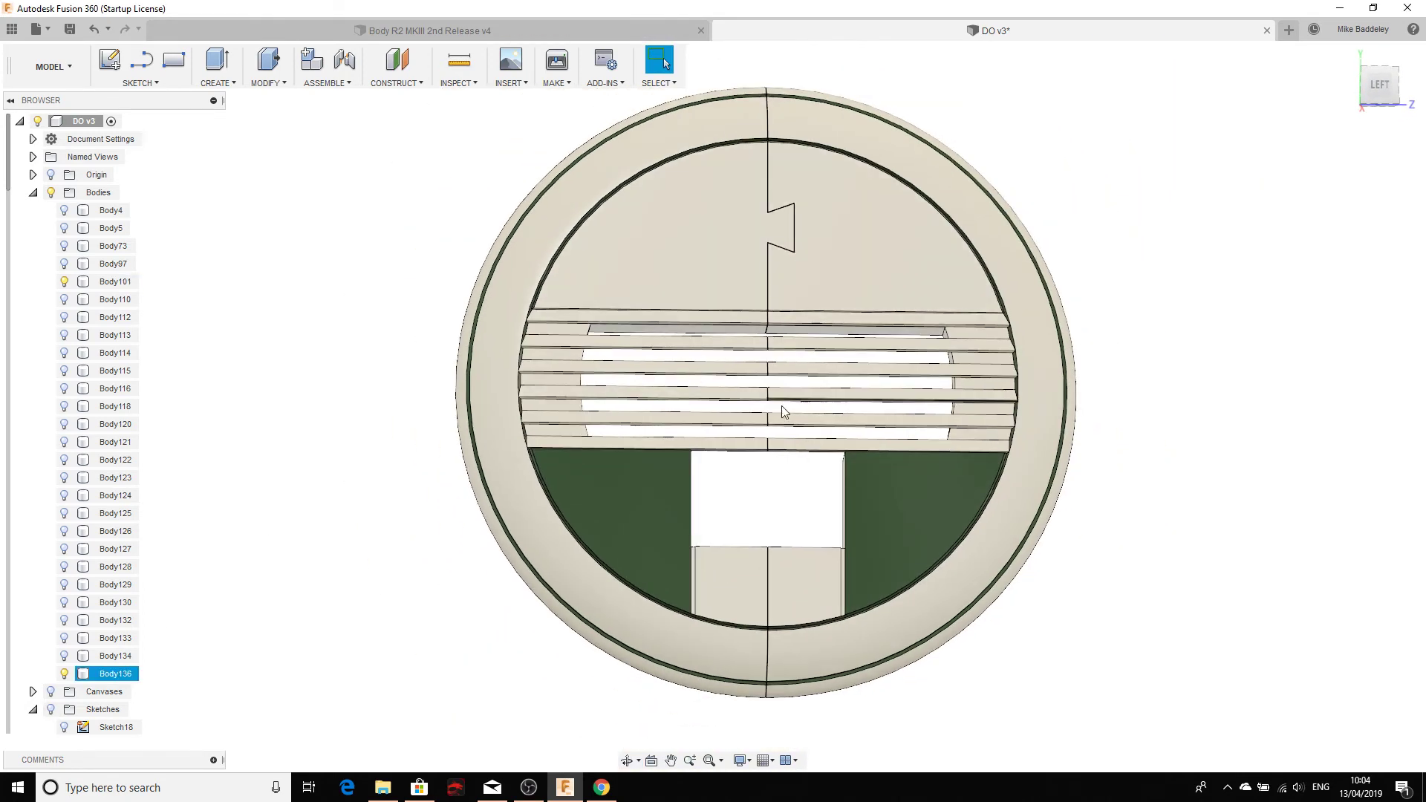
Step: Orbit around the back of the cover and select Body101 to identify its half
shift+middle_drag(781, 405, 694, 282)
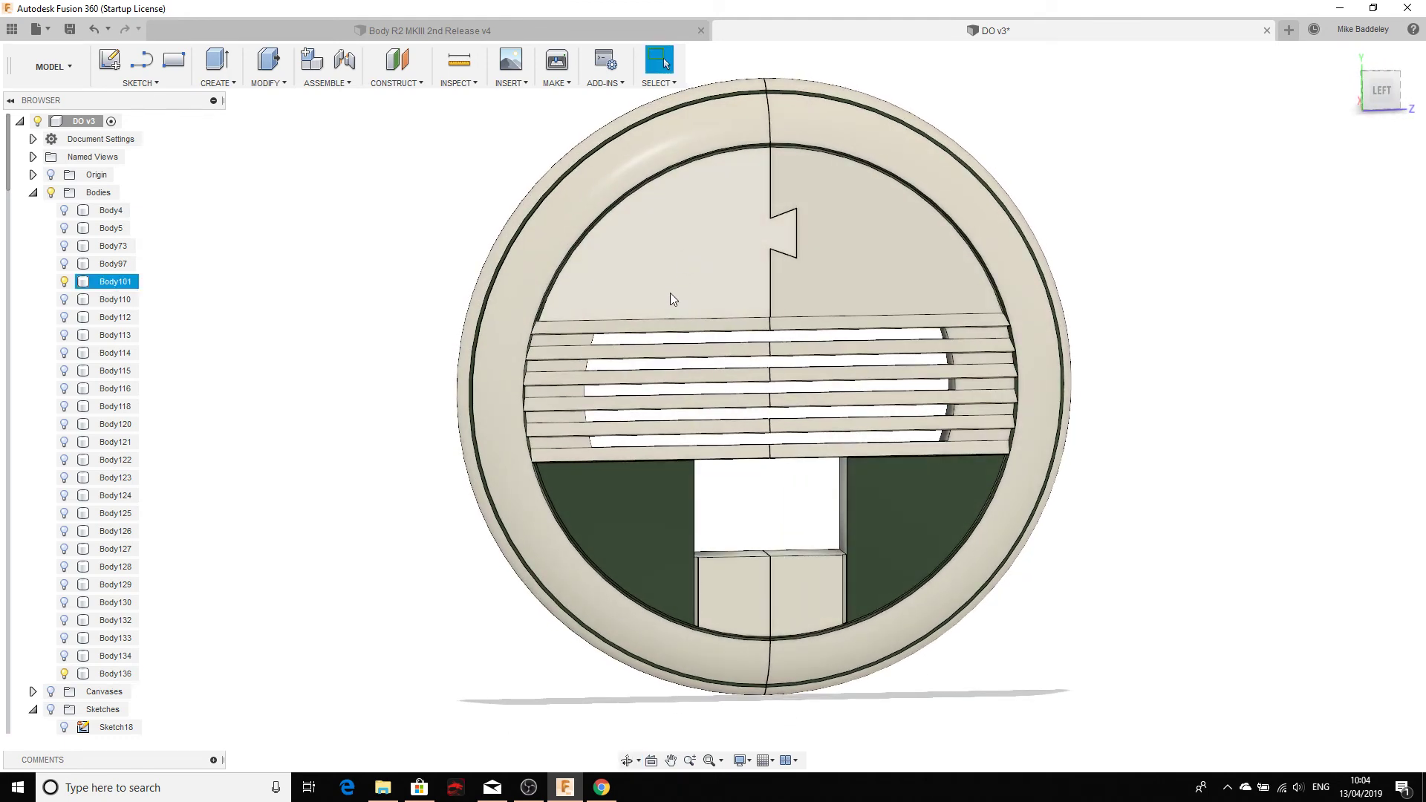
scroll(670, 294, down, 1)
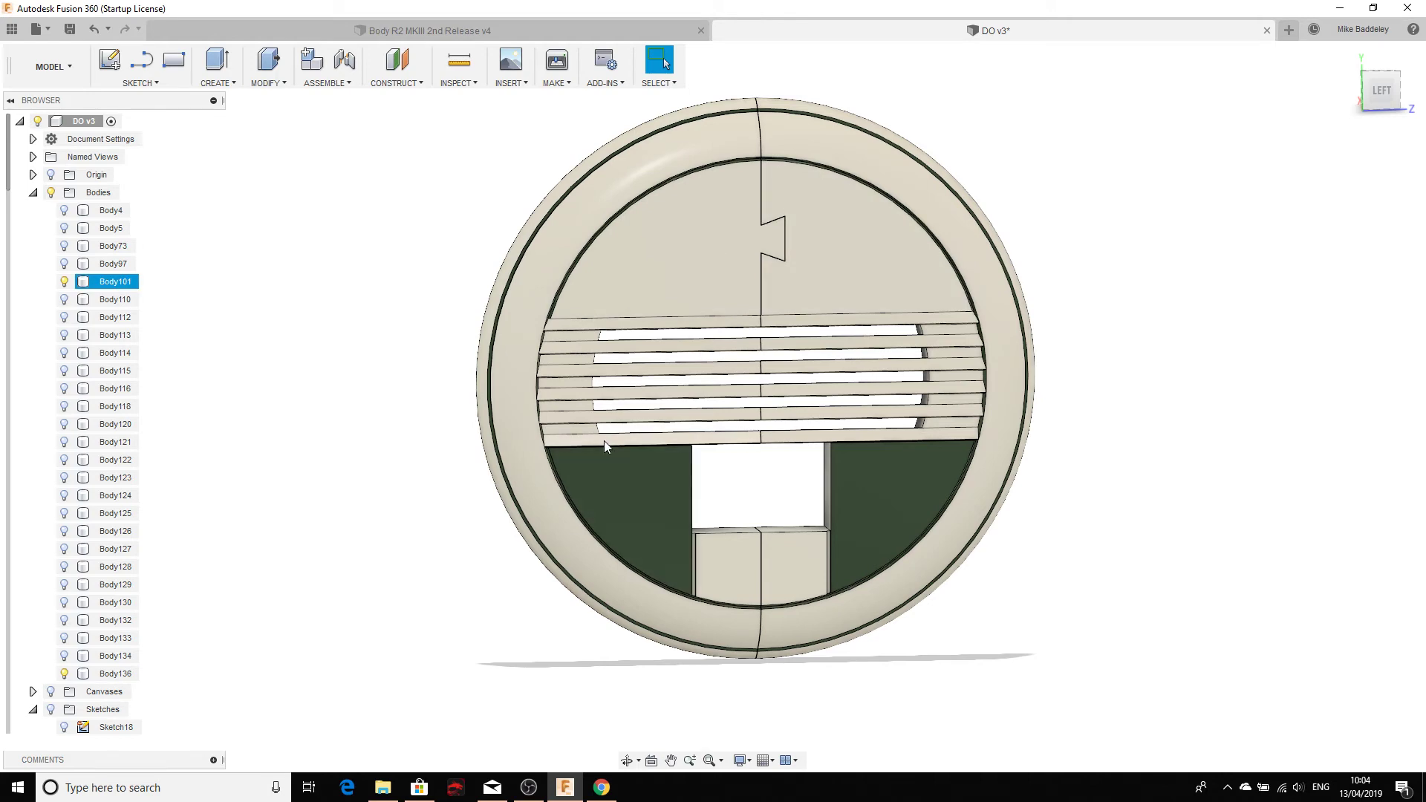
shift+middle_drag(680, 265, 776, 256)
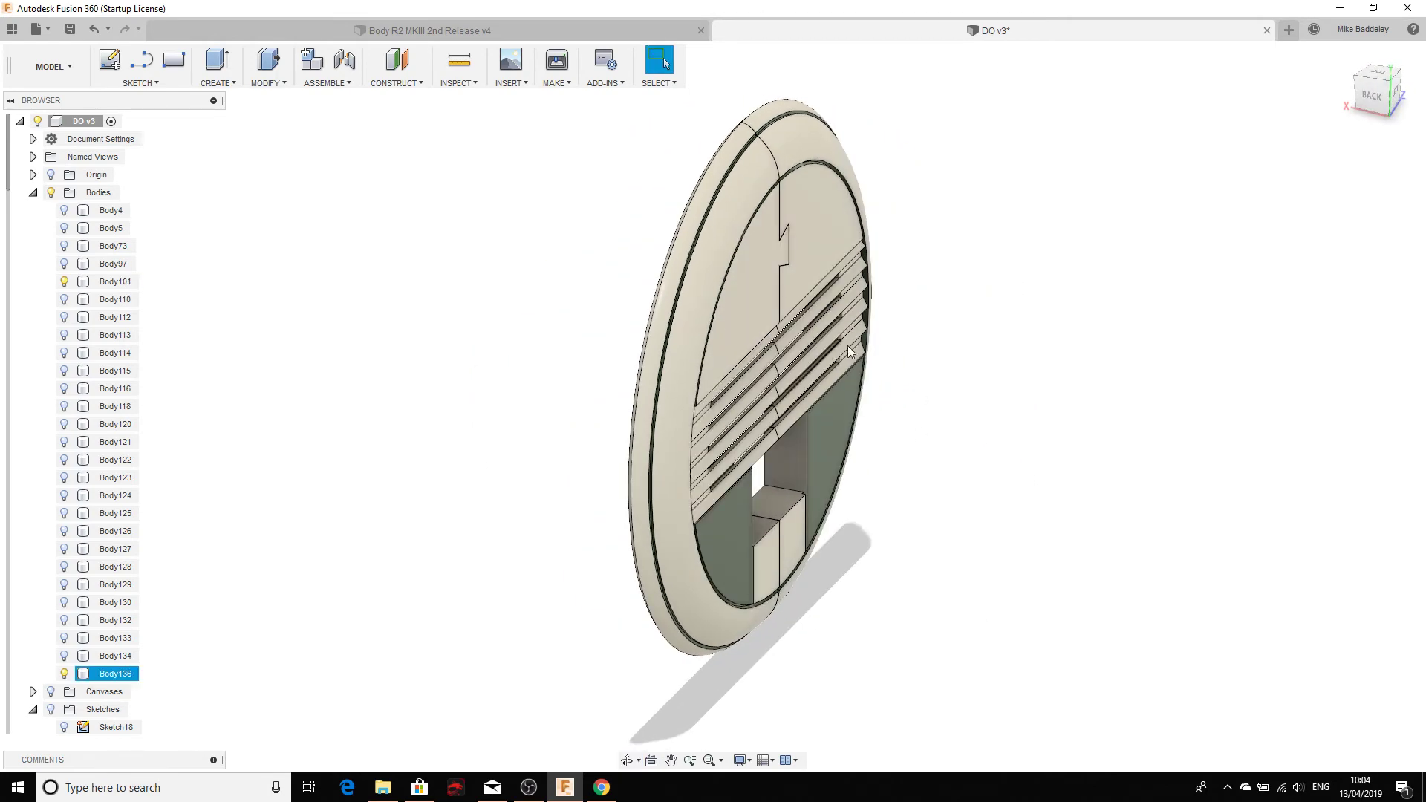
click(777, 297)
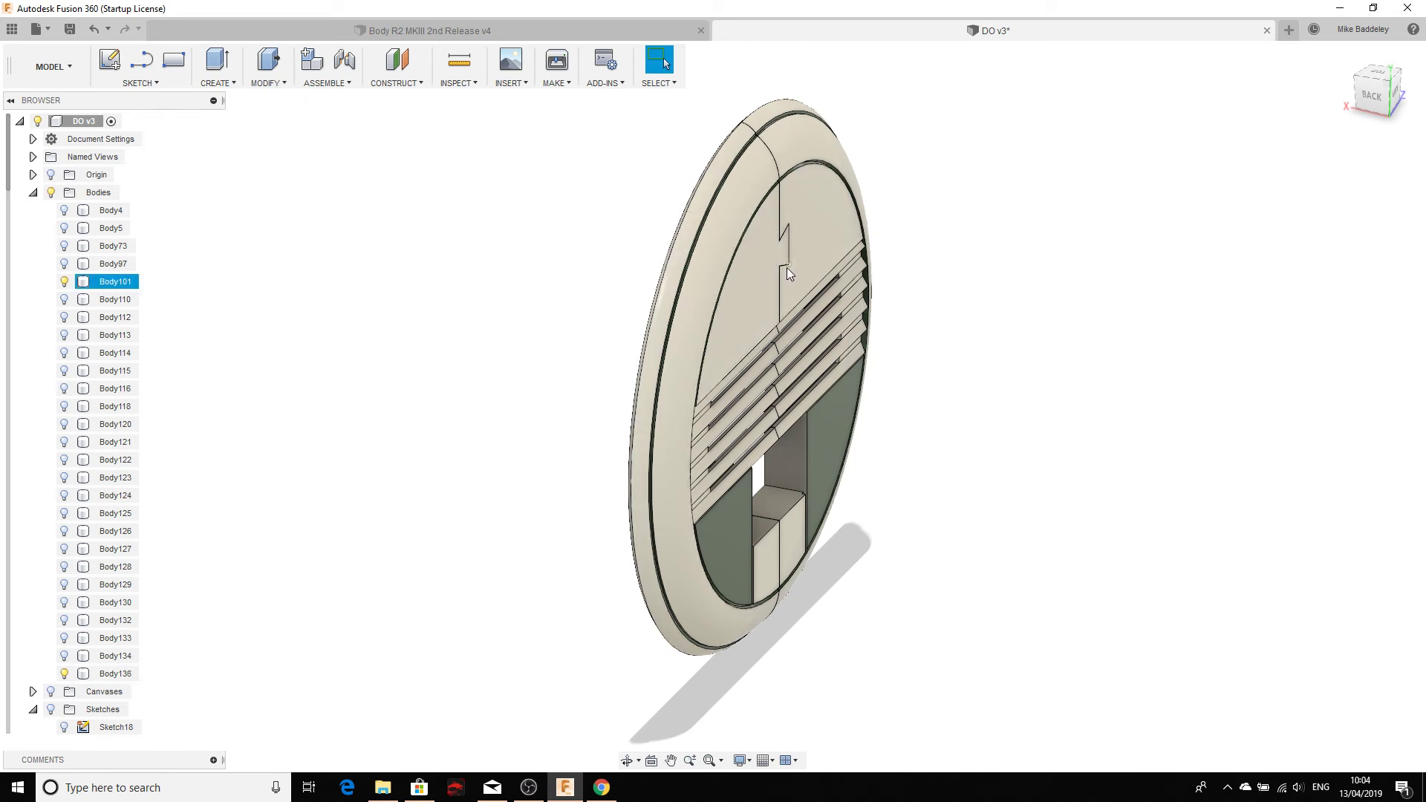
shift+middle_drag(790, 266, 683, 296)
scroll(713, 216, up, 3)
scroll(715, 240, down, 3)
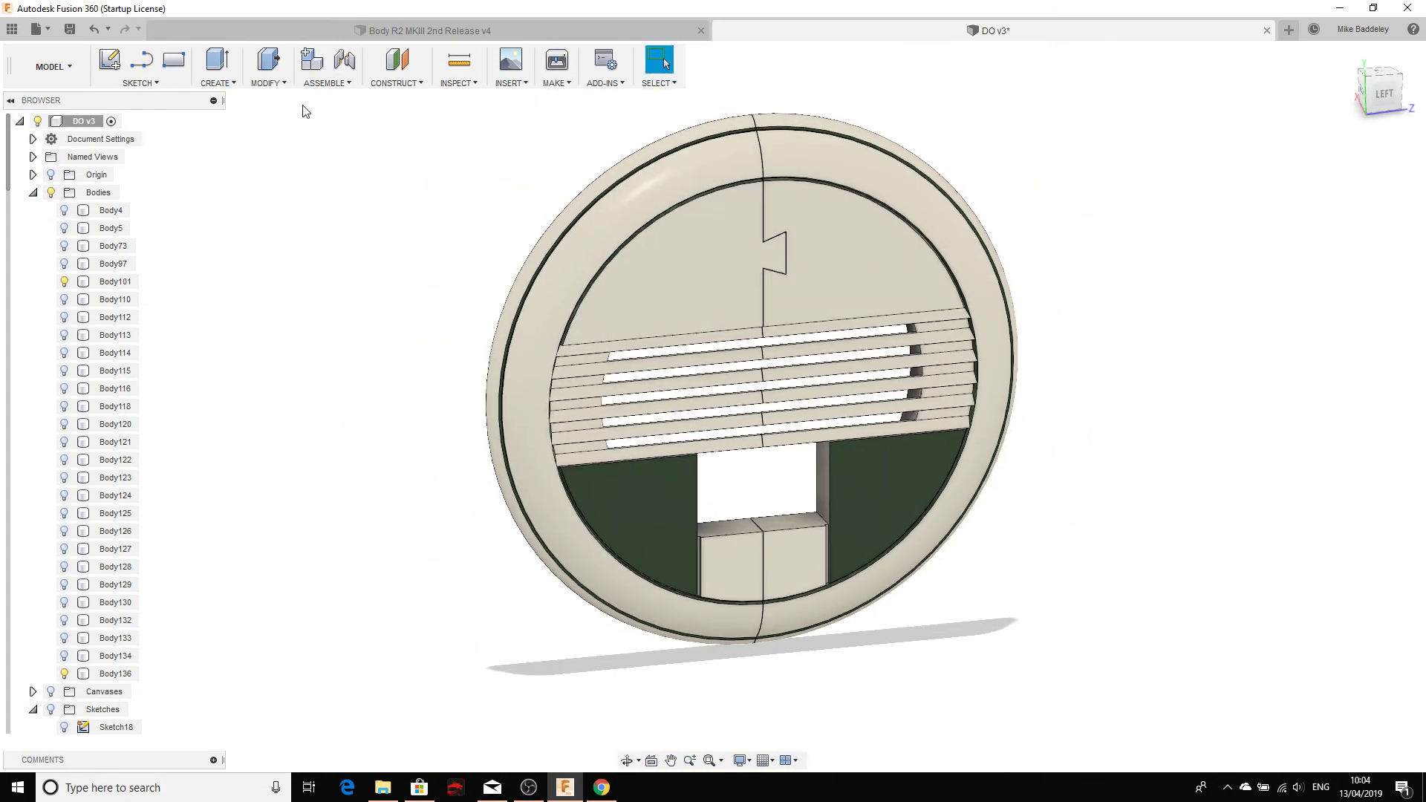
click(141, 83)
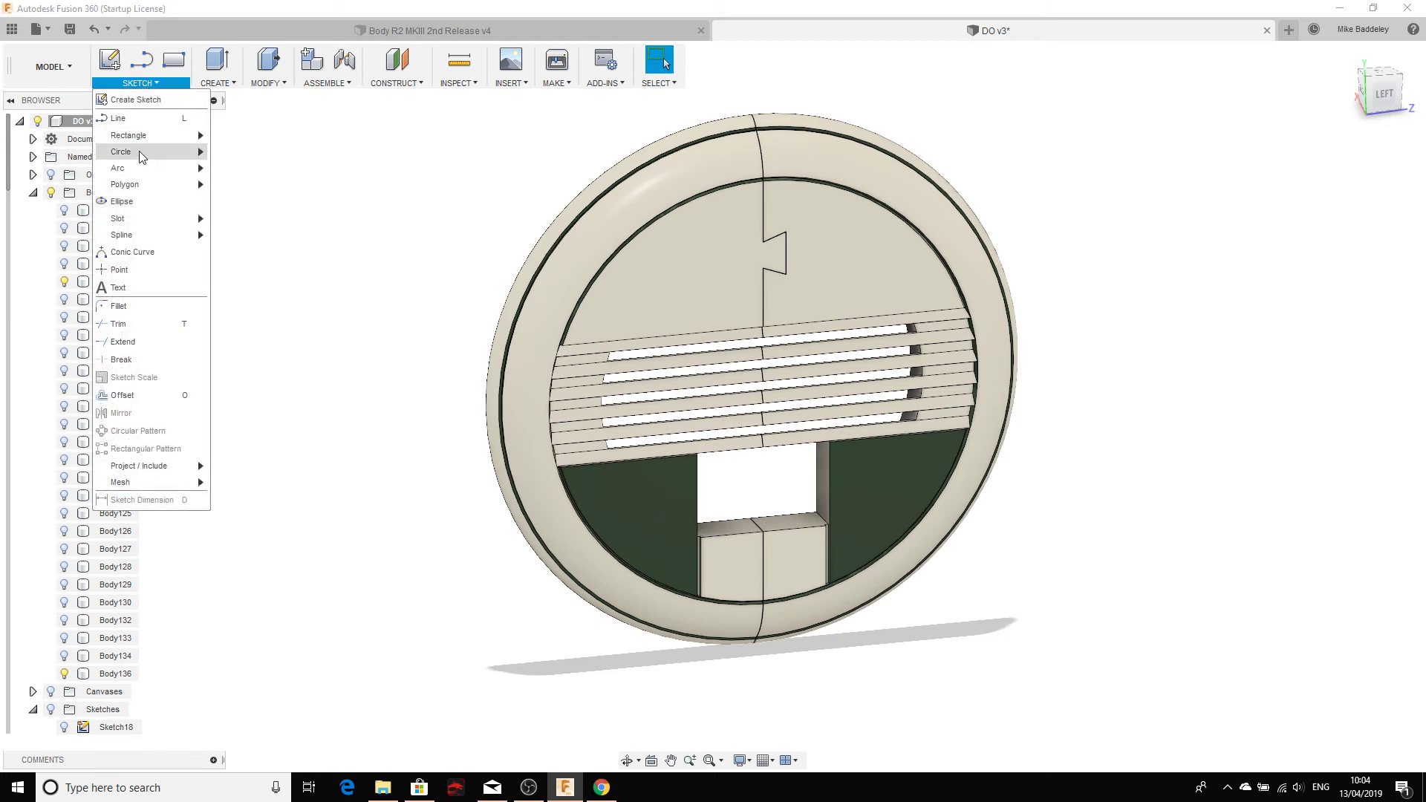
Step: Start a Center Rectangle sketch on the wheel cover's front face
click(130, 129)
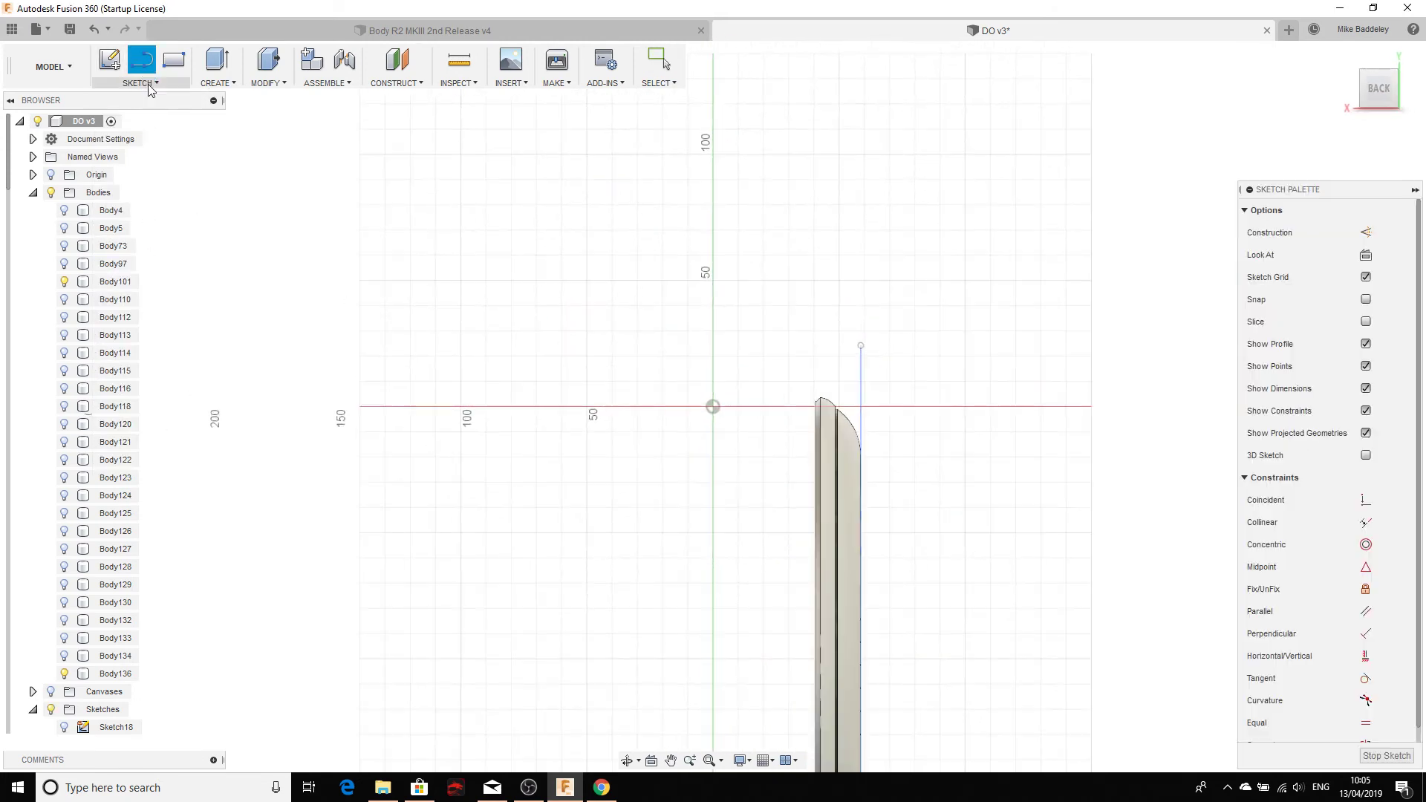
click(722, 62)
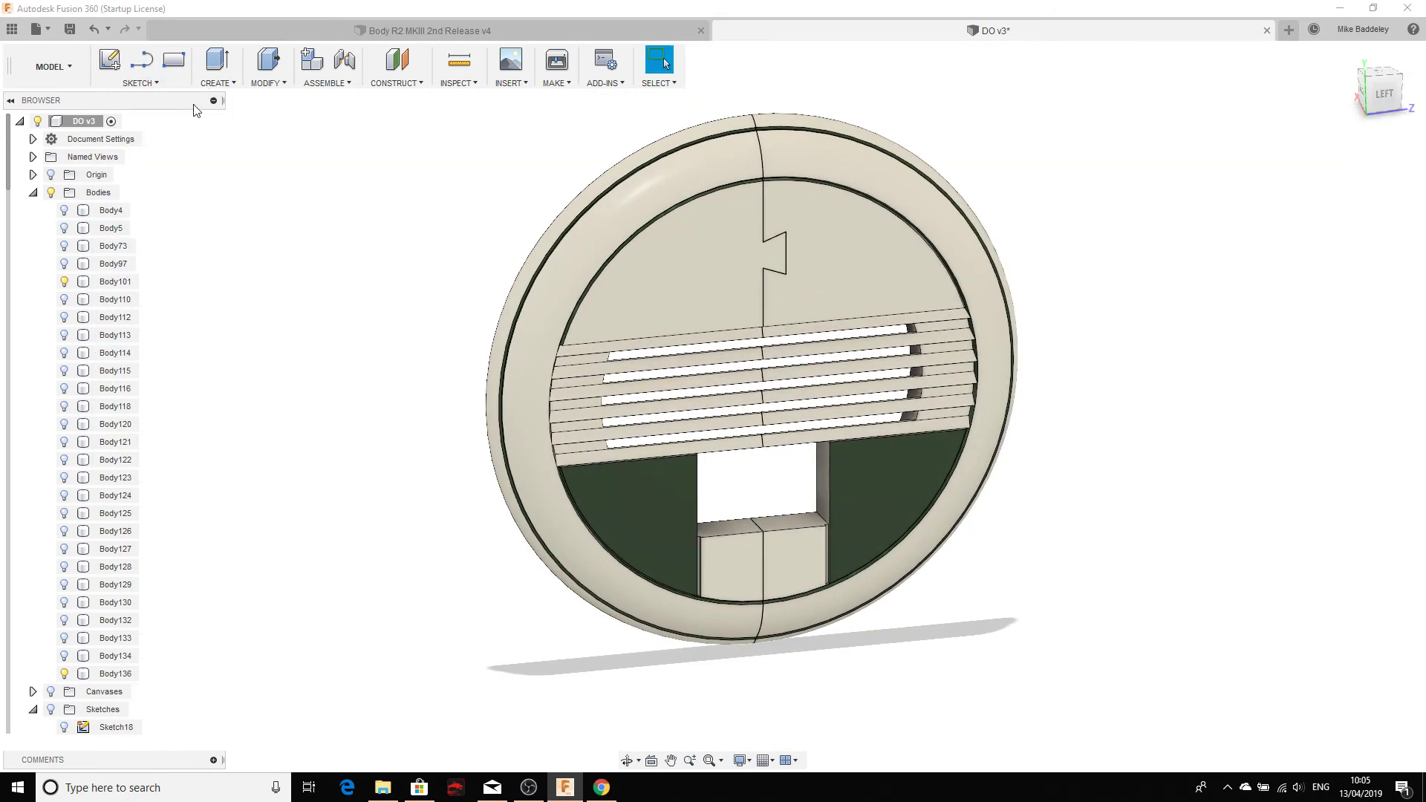
click(158, 83)
mouse_move(152, 137)
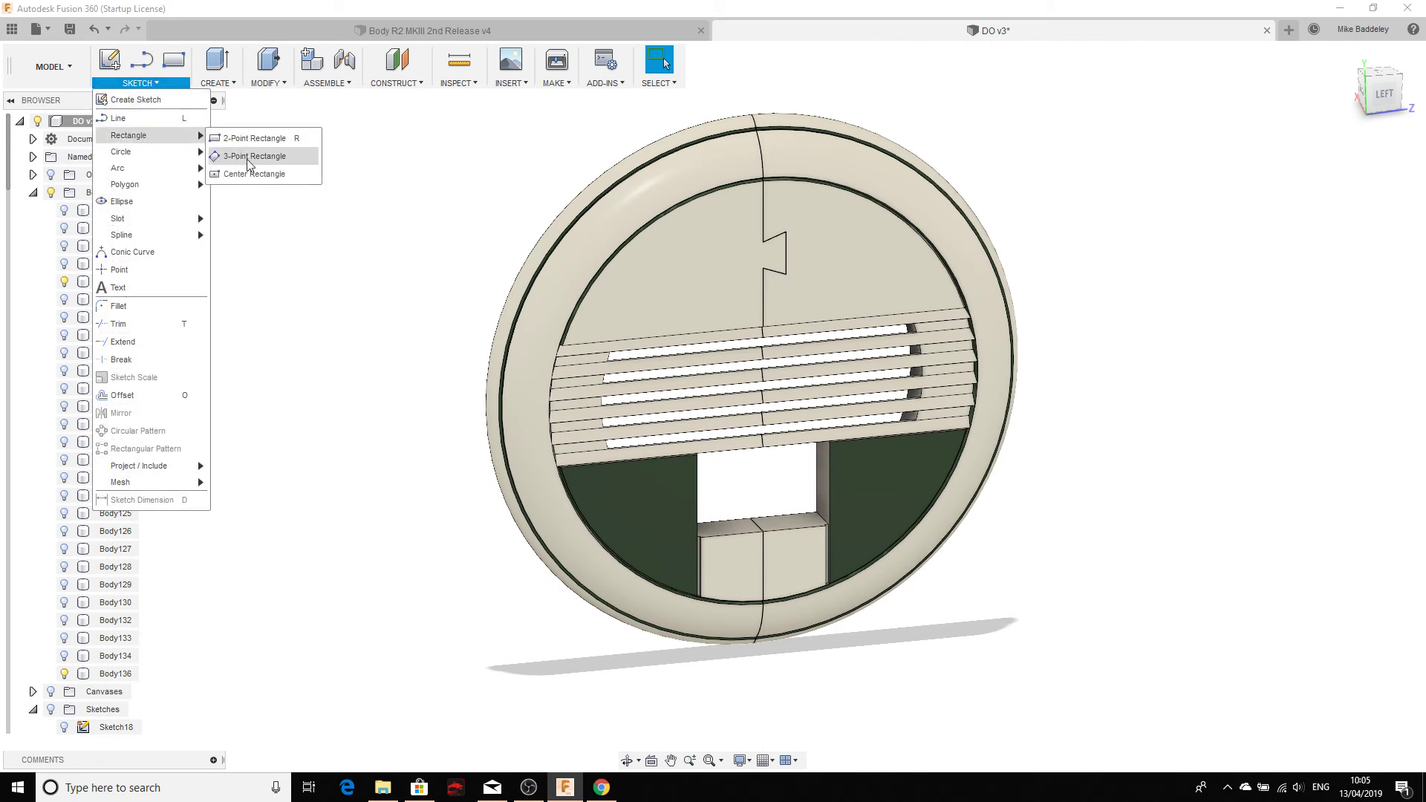
click(242, 175)
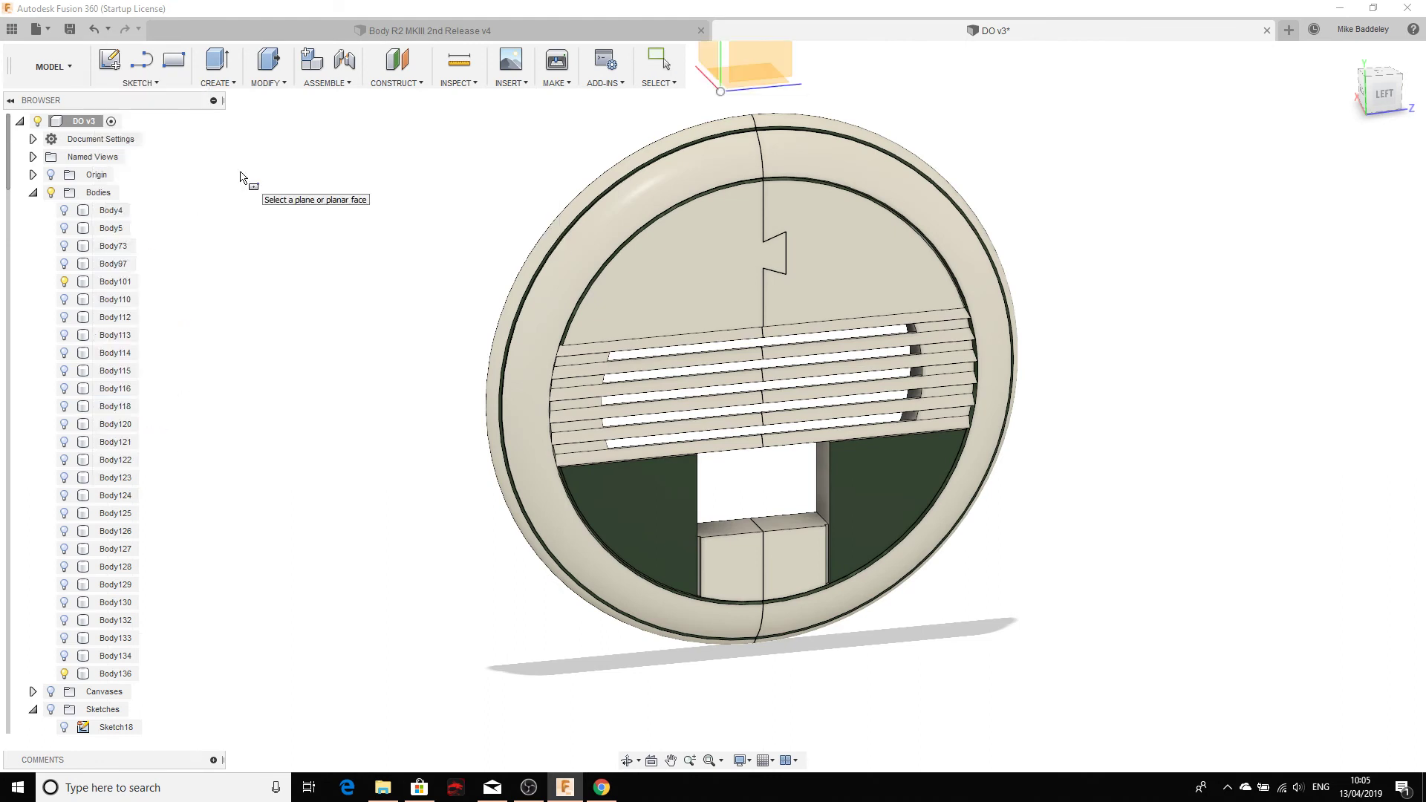
click(700, 269)
Step: Draw a 210 × 210 mm square centred above the cover's top edge, left of the split
click(611, 261)
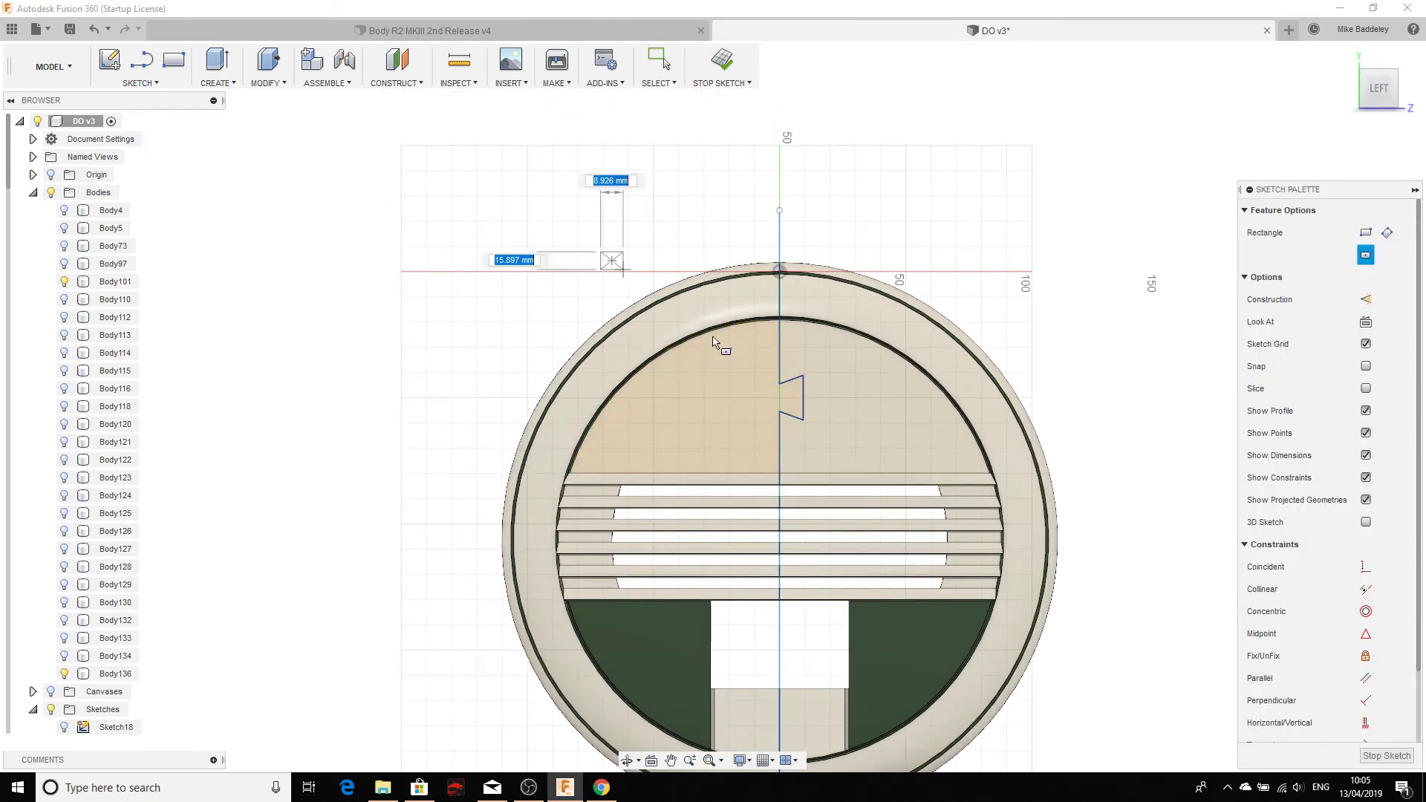
scroll(820, 448, down, 3)
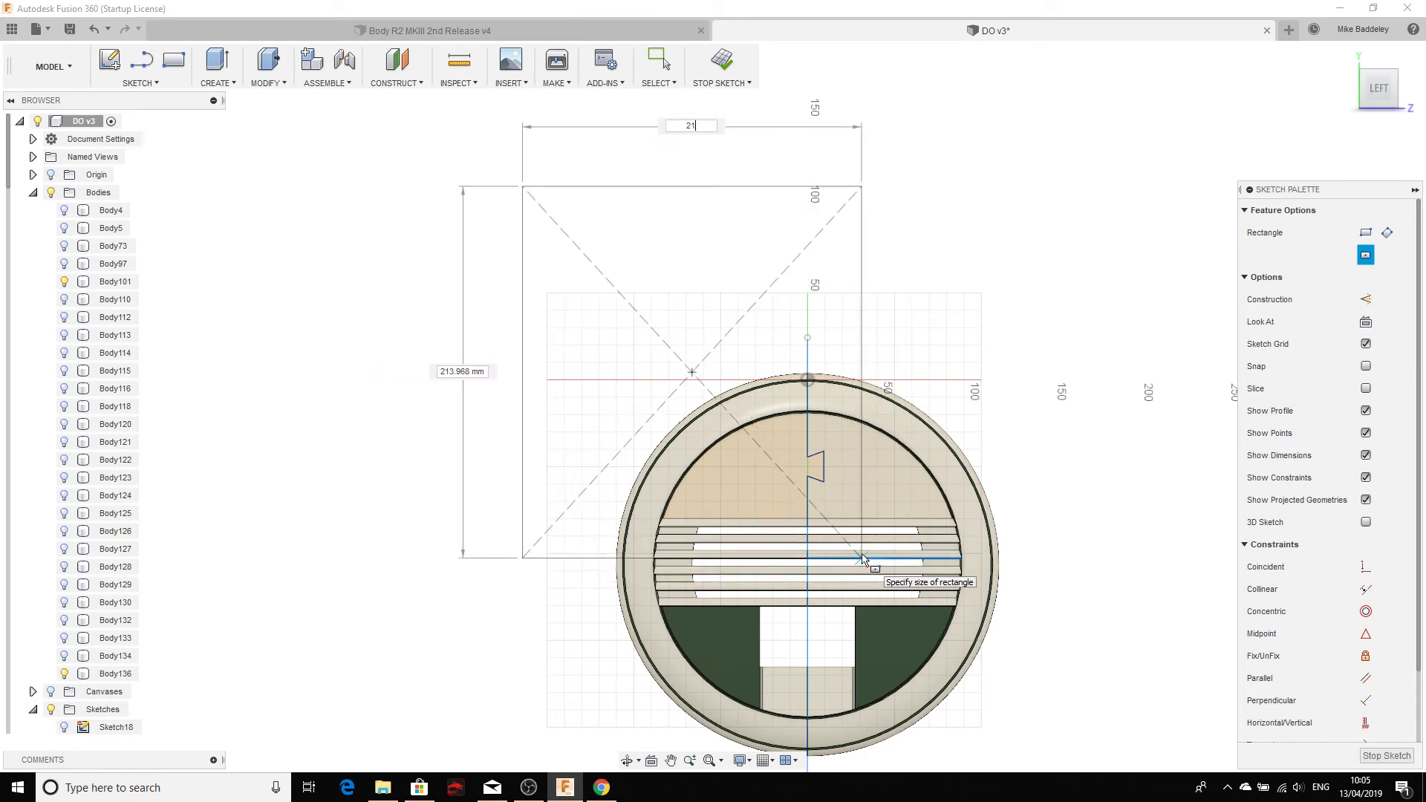
key(Tab)
text(21)
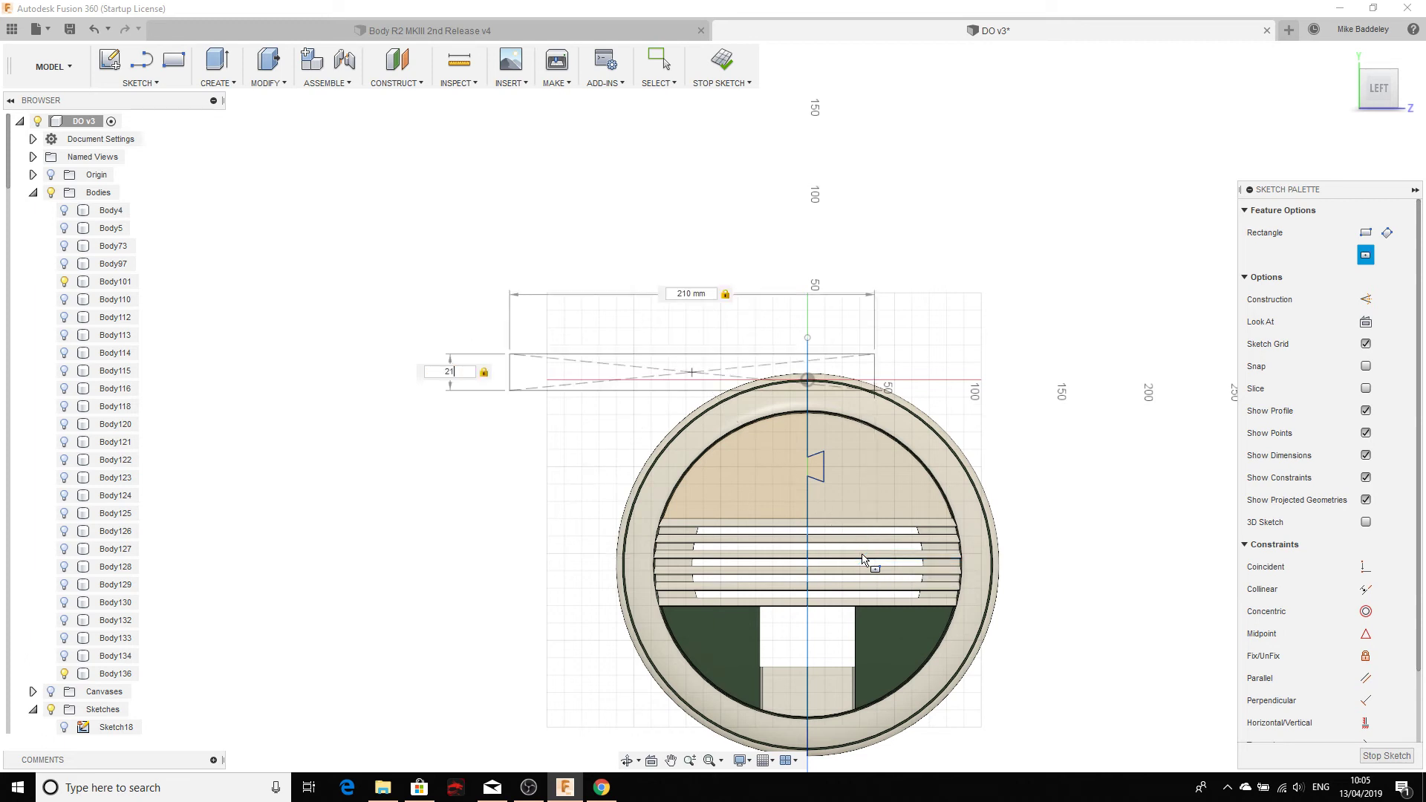
text(0)
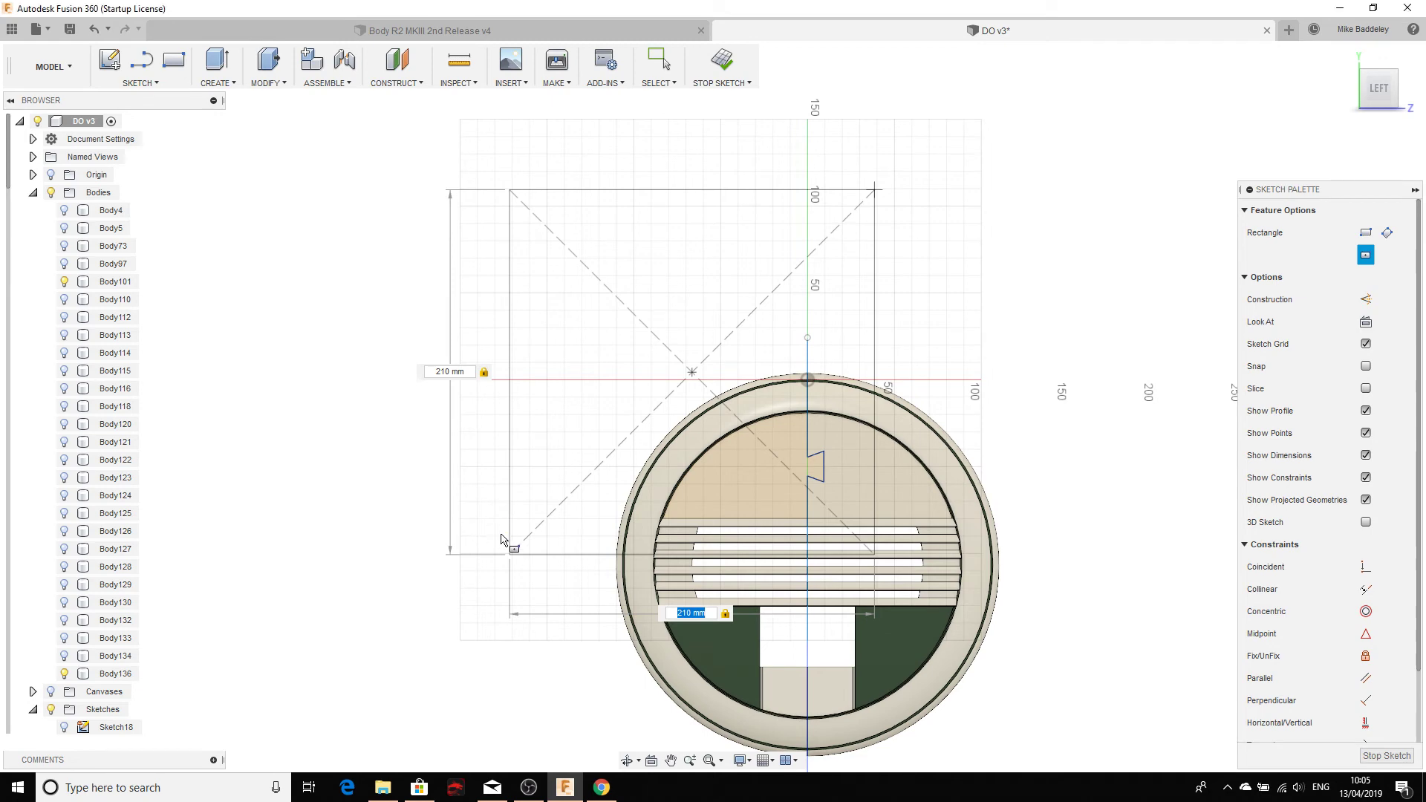
key(Return)
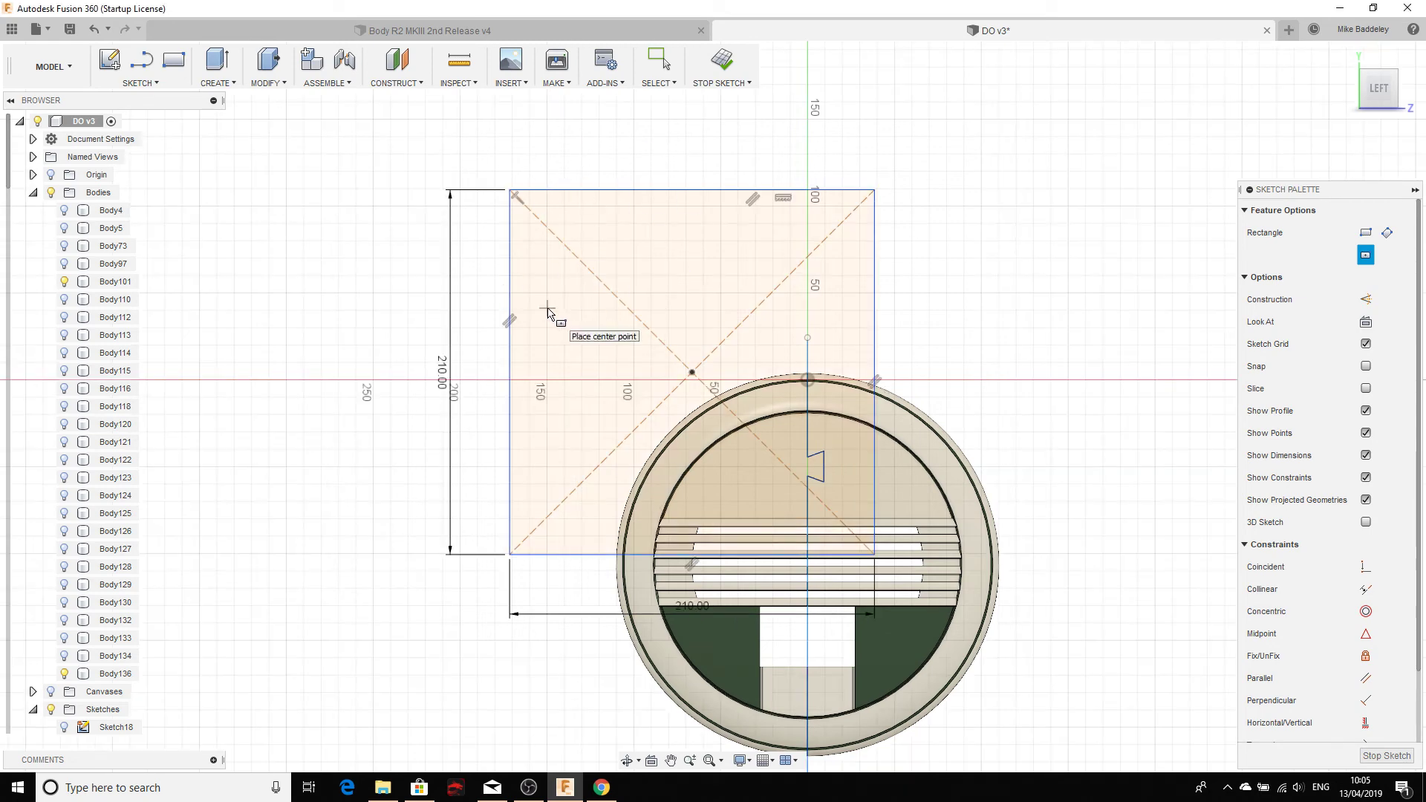
key(Escape)
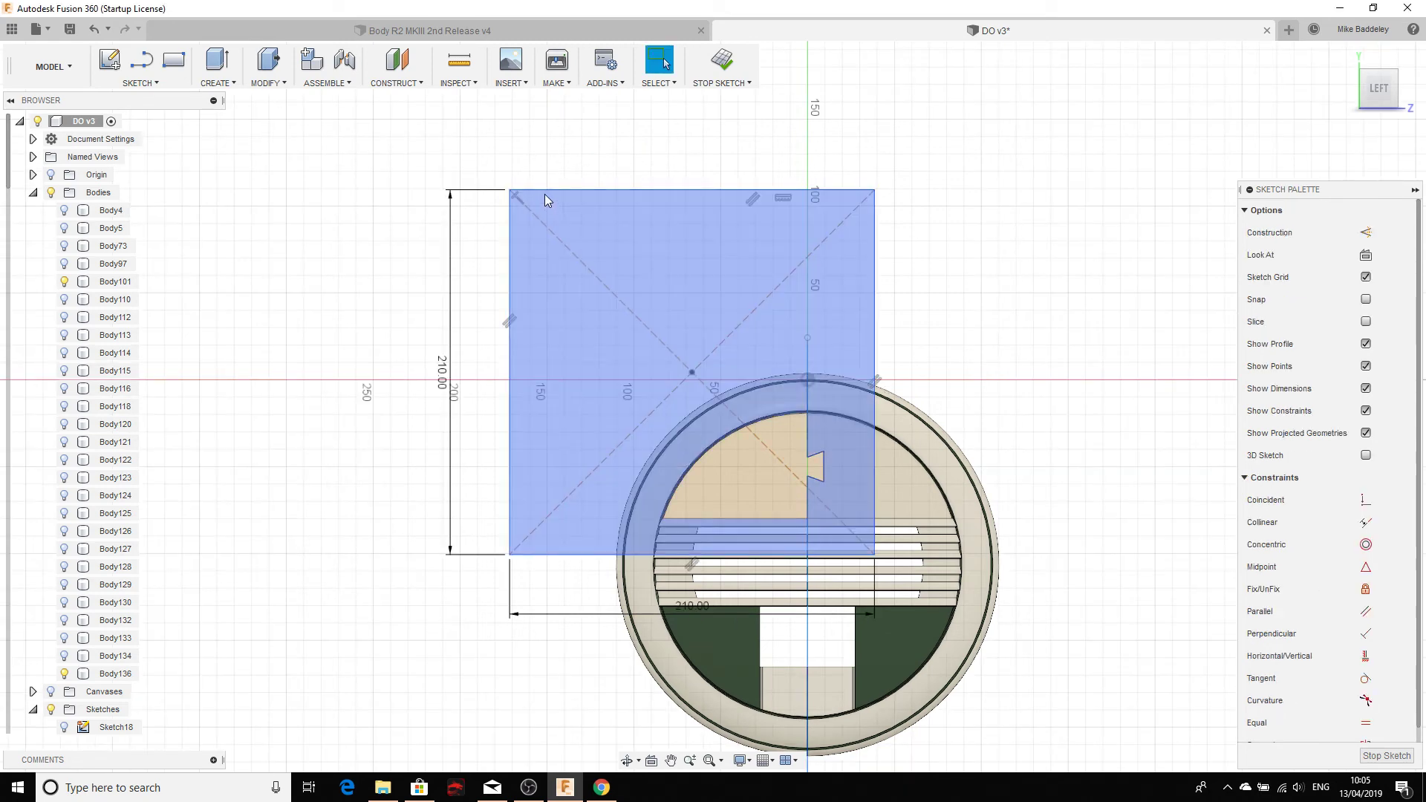
double_click(545, 194)
Step: Try moving and rotating the square 45 degrees with Move/Copy, then cancel the move
right_click(545, 193)
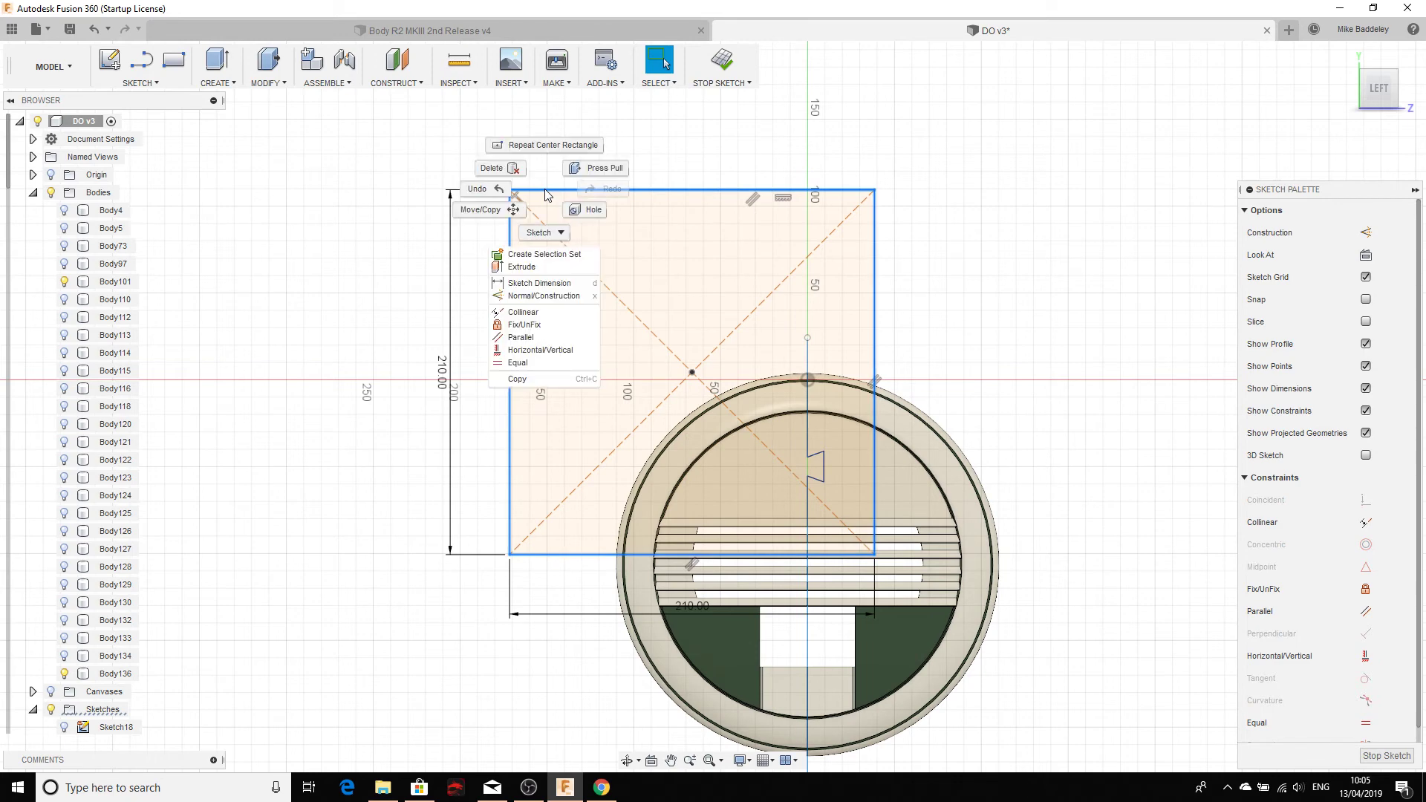
click(480, 209)
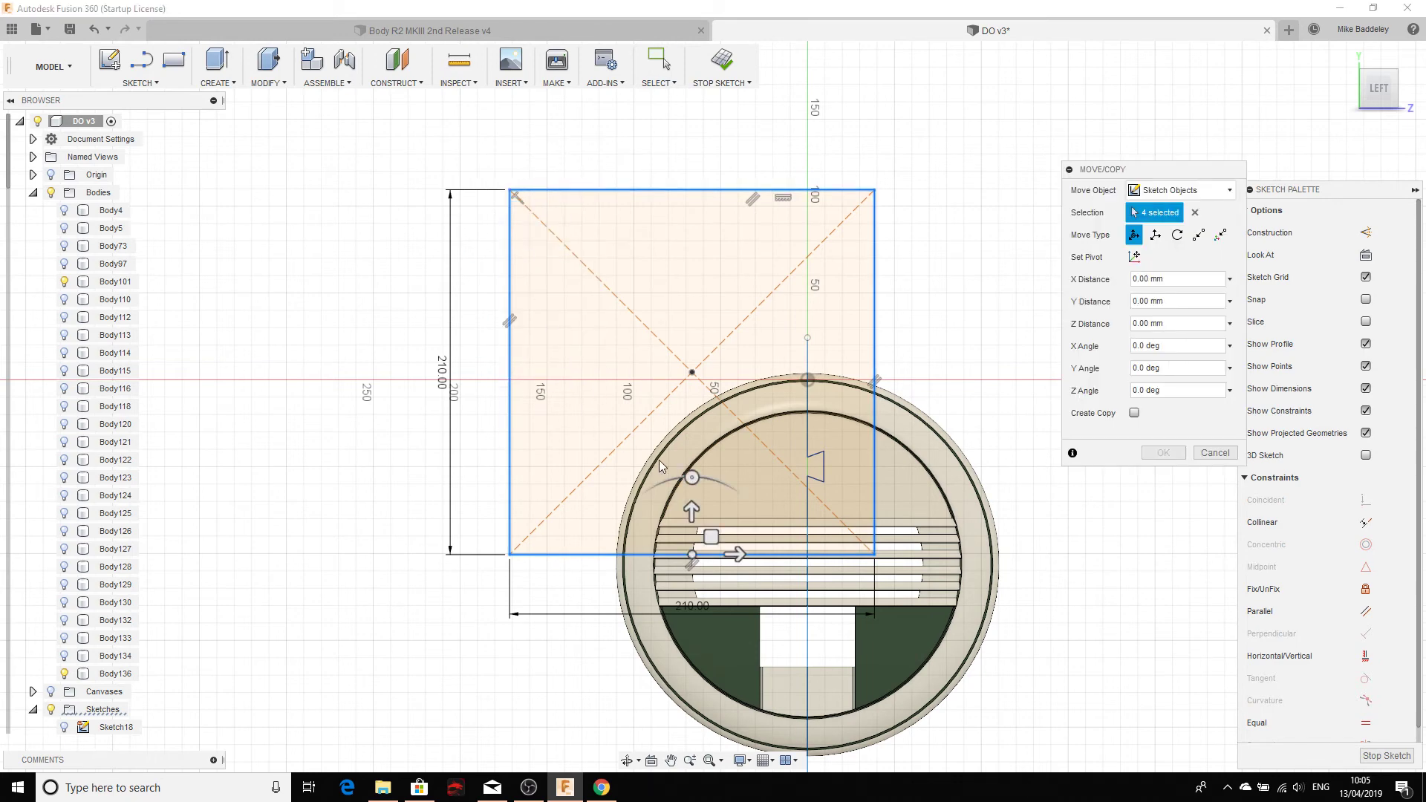
drag(682, 562, 816, 737)
scroll(580, 420, down, 1)
middle_drag(579, 420, 384, 182)
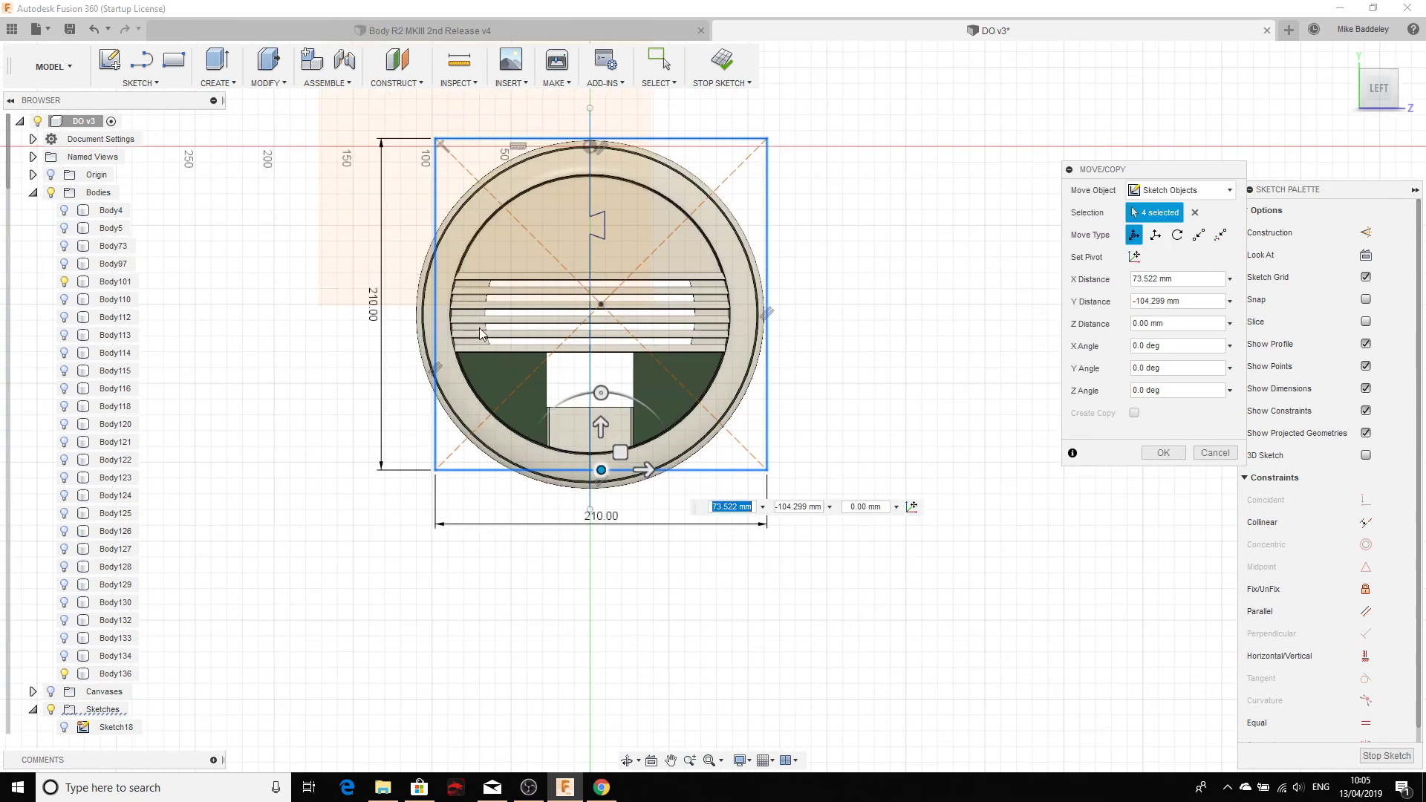
scroll(488, 349, up, 1)
middle_drag(488, 349, 510, 423)
mouse_move(635, 558)
mouse_down()
mouse_move(566, 557)
mouse_move(653, 557)
mouse_move(582, 559)
mouse_move(631, 555)
mouse_move(626, 573)
mouse_move(579, 551)
mouse_move(446, 567)
mouse_move(621, 566)
mouse_up()
mouse_move(618, 498)
mouse_down()
mouse_move(643, 539)
mouse_move(505, 578)
mouse_move(455, 515)
mouse_up()
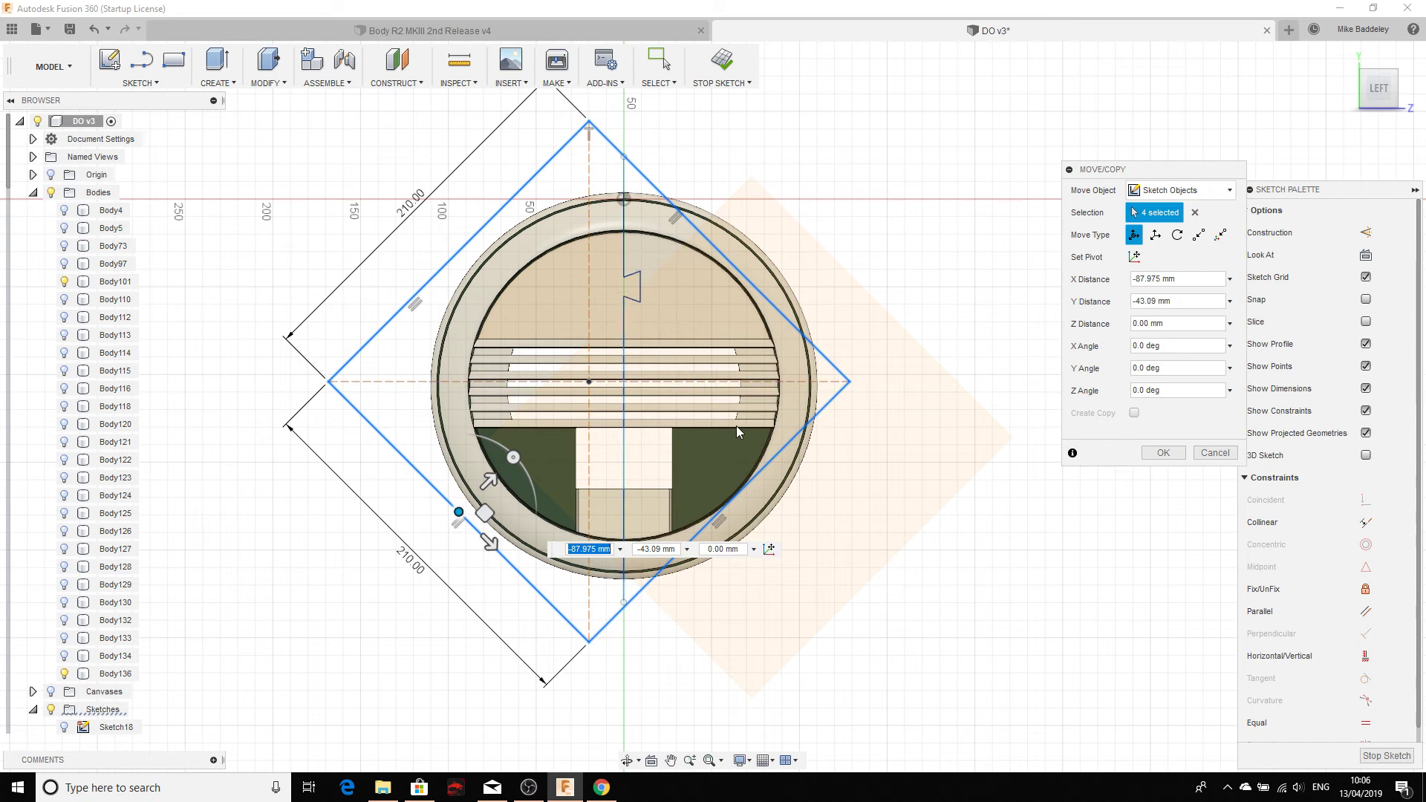
key(Escape)
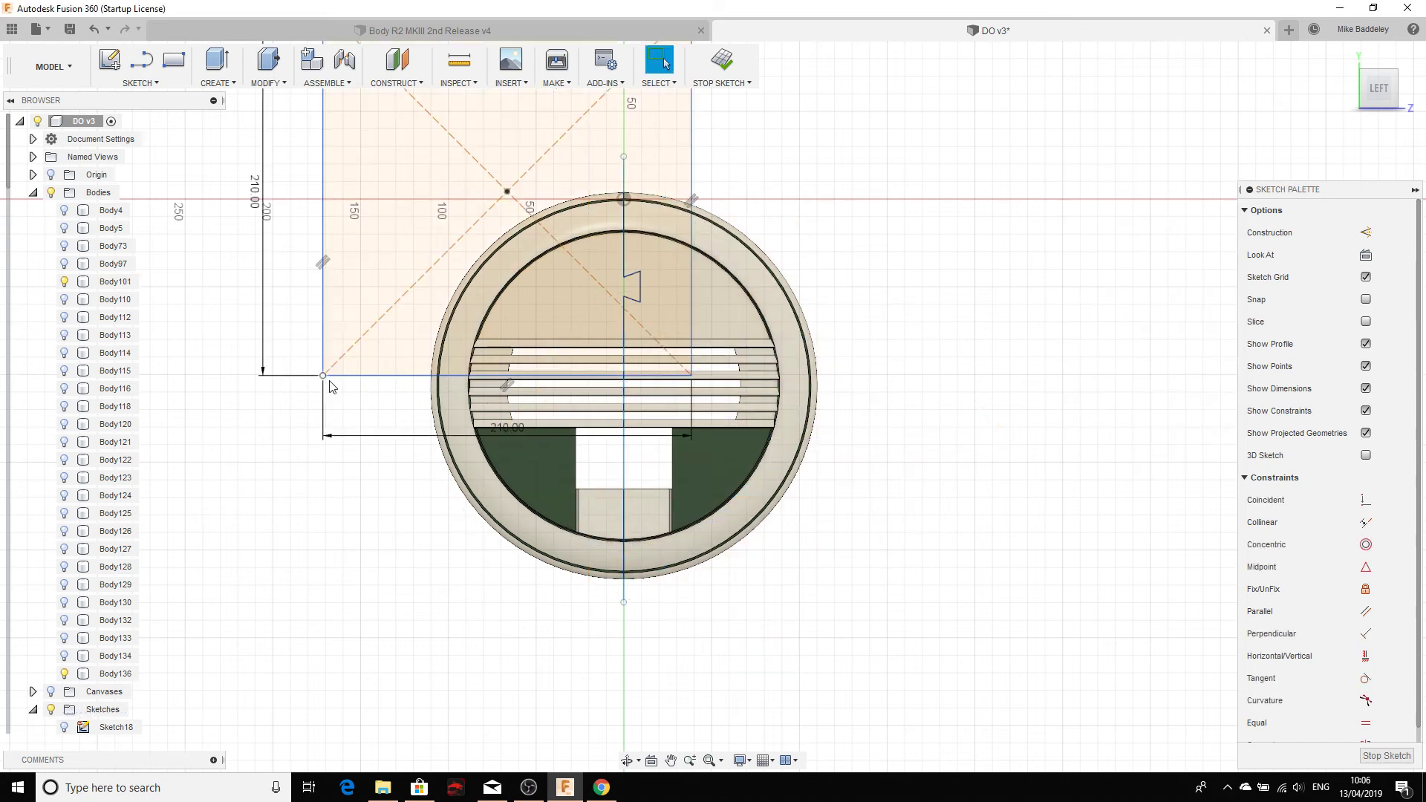
Step: Delete the square's four outline edges, keeping its diagonals and dimensions
double_click(343, 376)
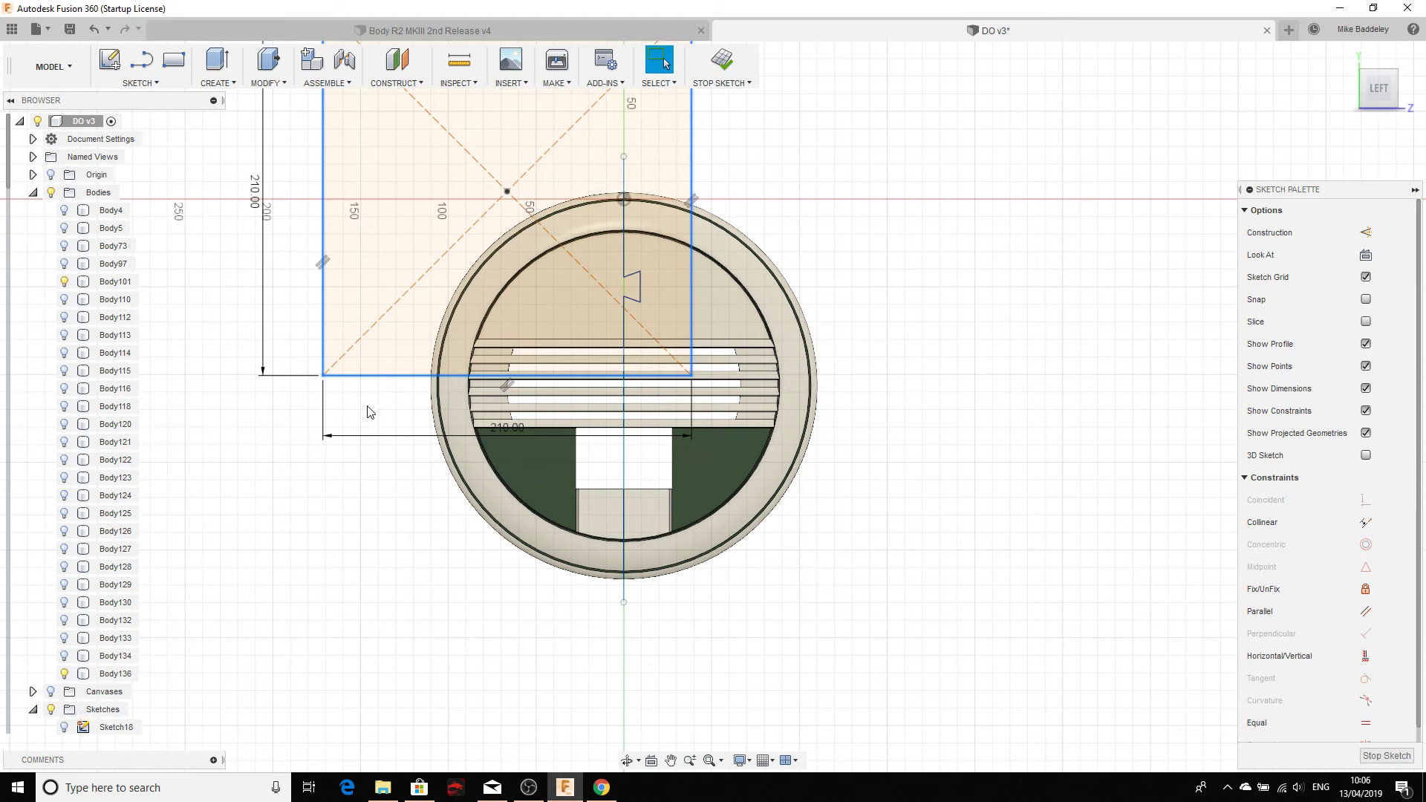
key(Delete)
scroll(761, 427, down, 3)
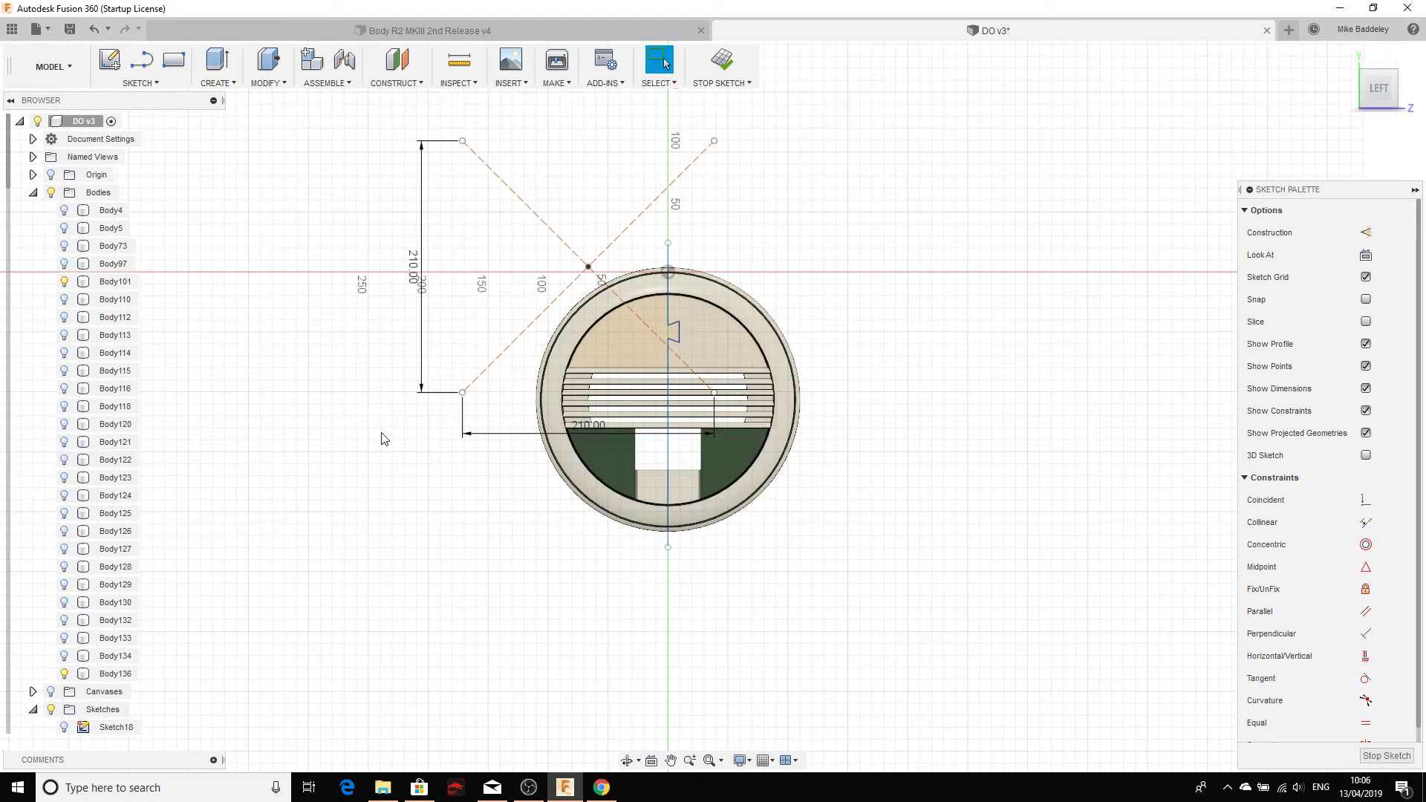
Step: In the browser's web viewer, orbit the droid model around its front and sides
click(606, 789)
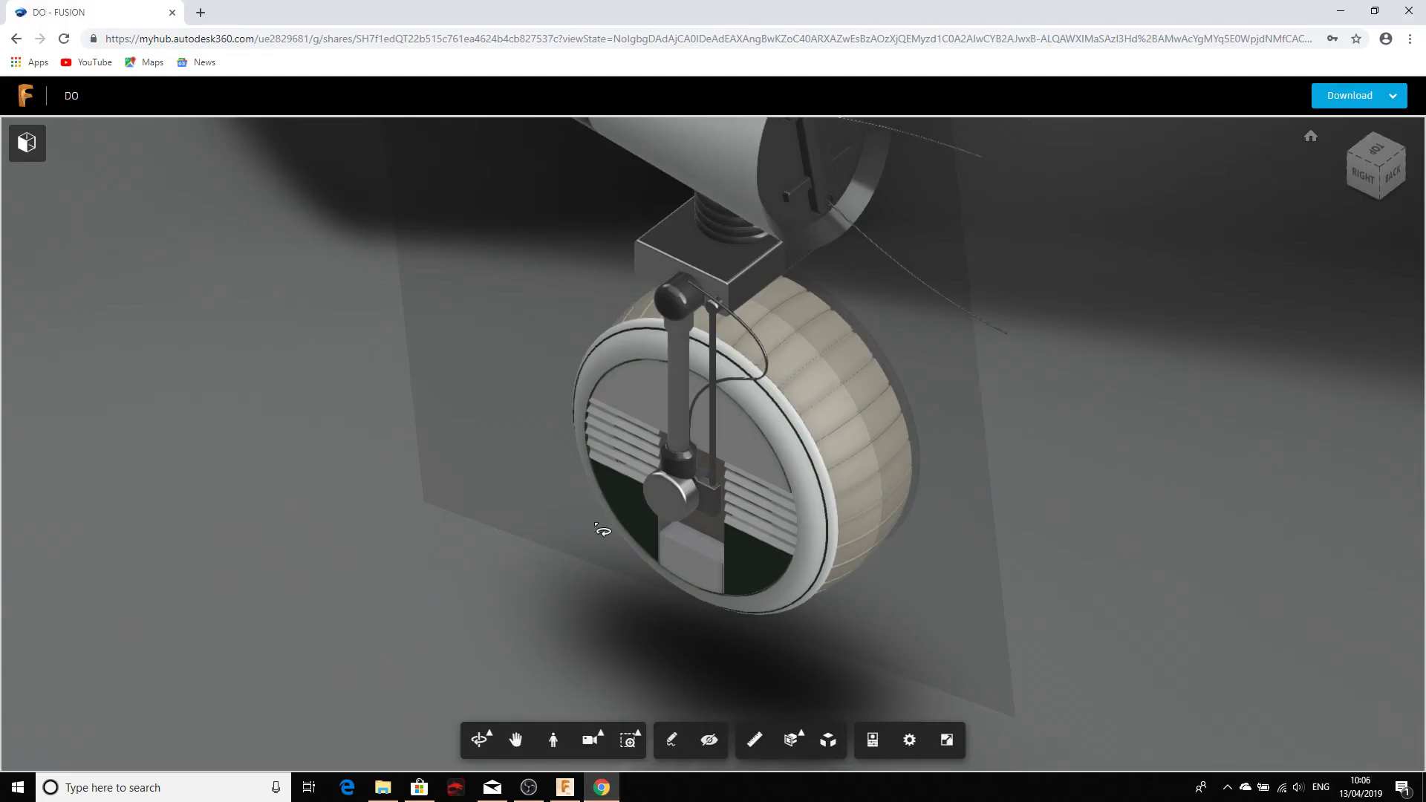
drag(599, 532, 89, 404)
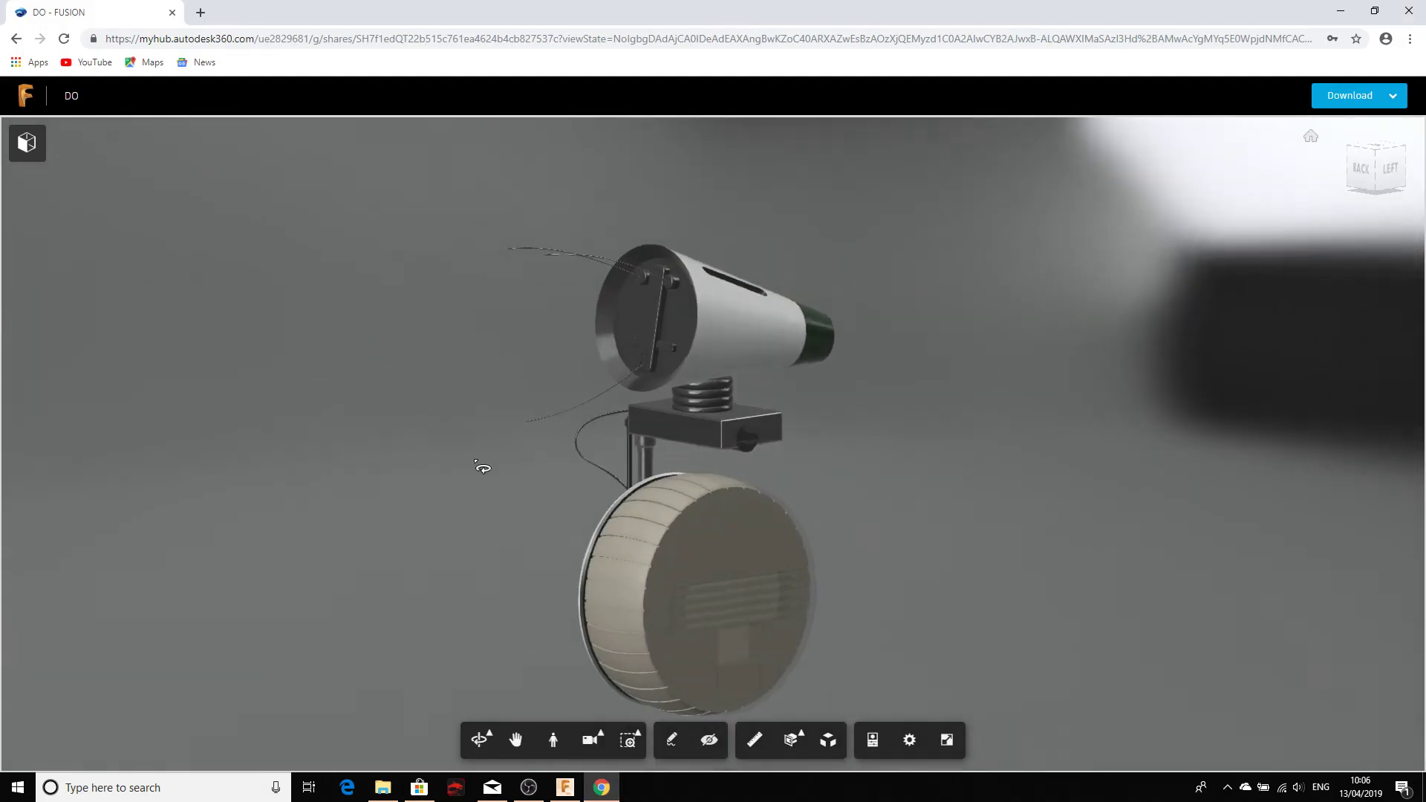
drag(483, 467, 327, 452)
scroll(626, 506, up, 2)
middle_drag(618, 451, 596, 336)
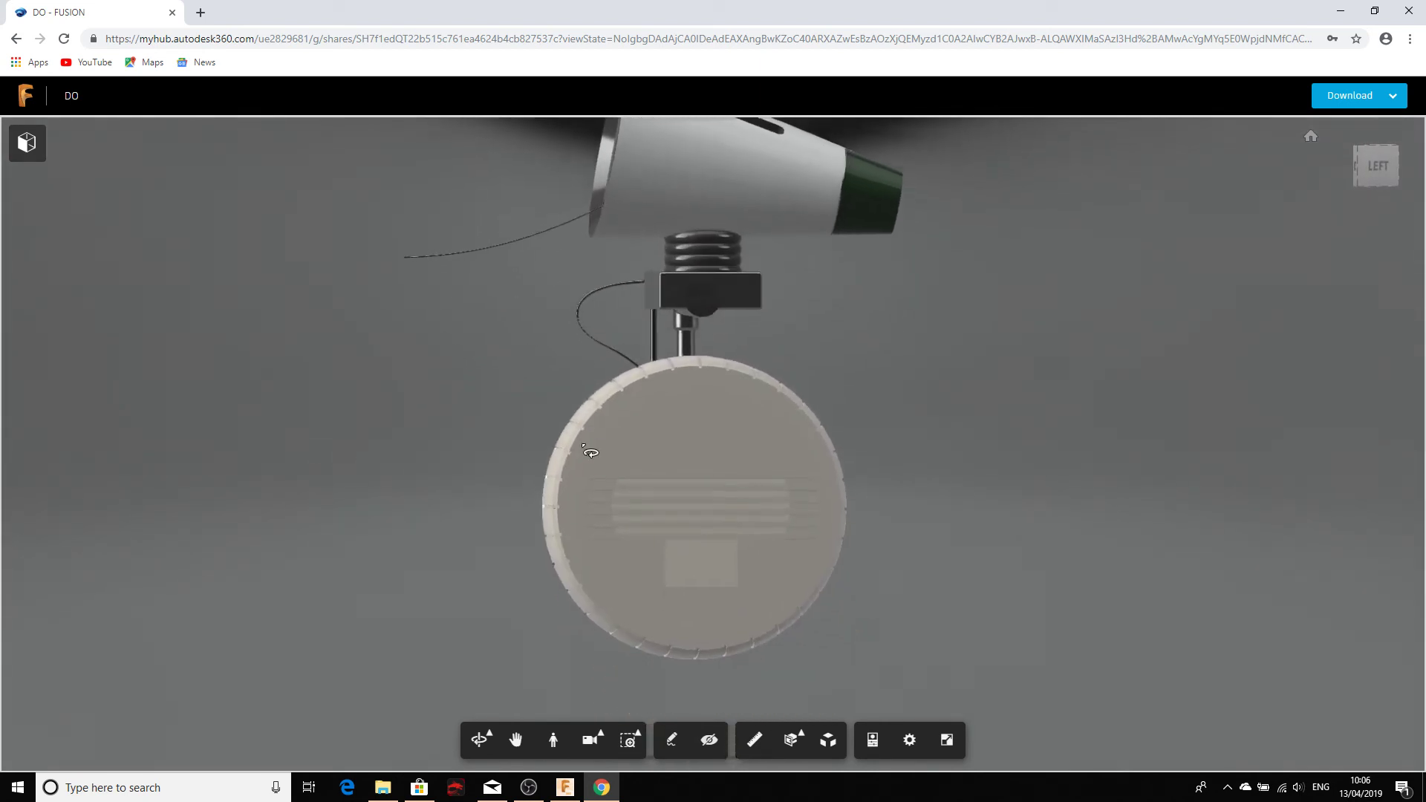
drag(589, 451, 408, 452)
middle_drag(407, 452, 492, 550)
drag(493, 550, 633, 387)
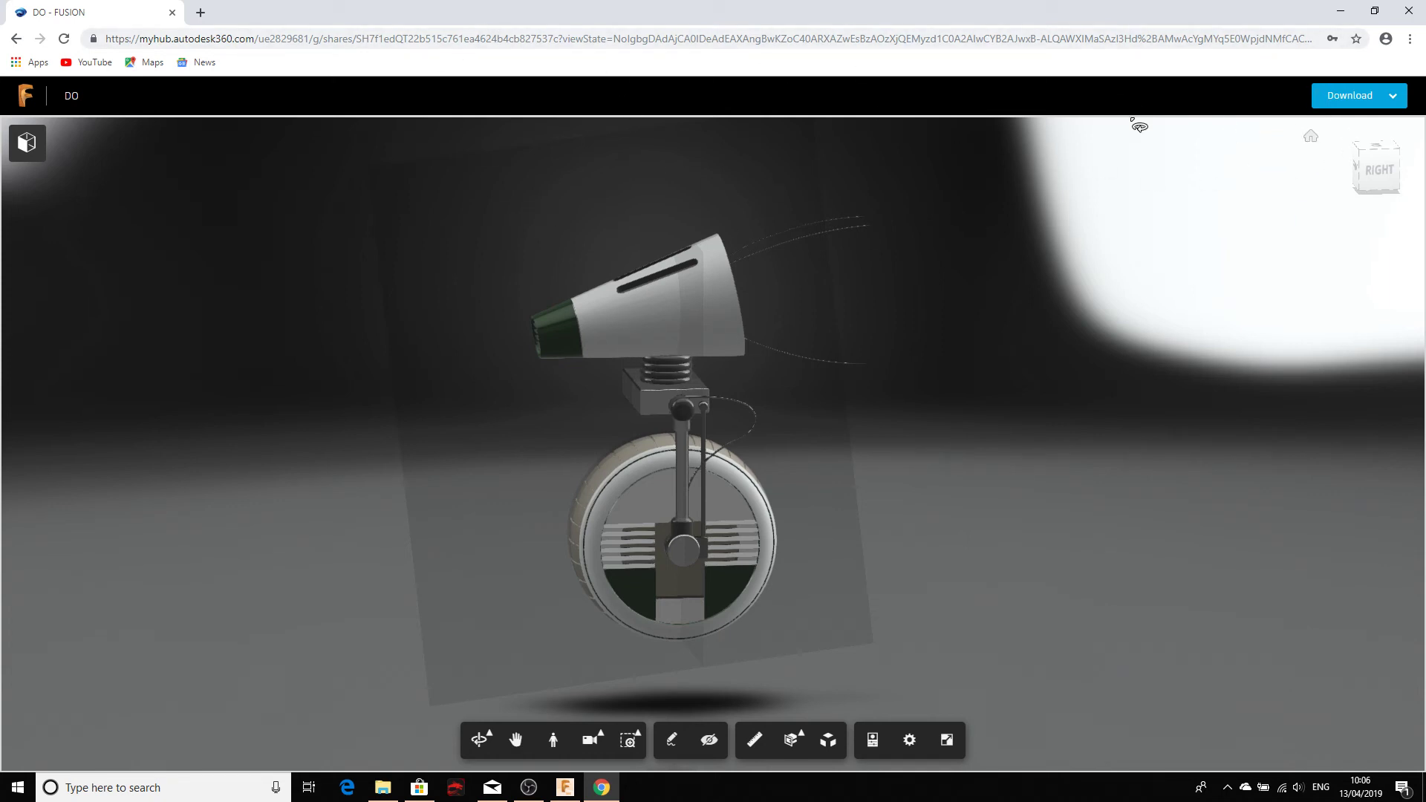
scroll(691, 312, up, 8)
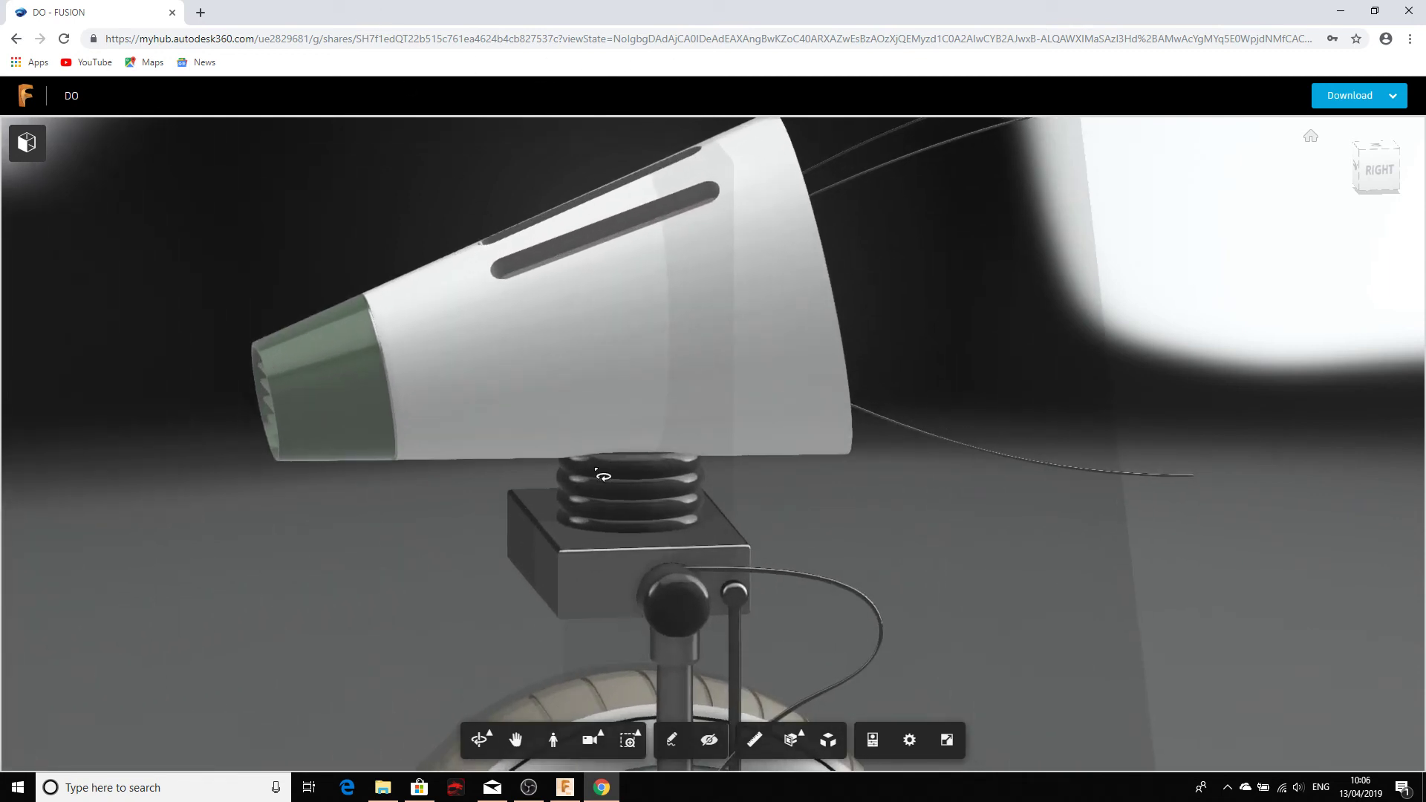
Step: Measure the droid's neck base edge at about 73.5 mm
click(756, 743)
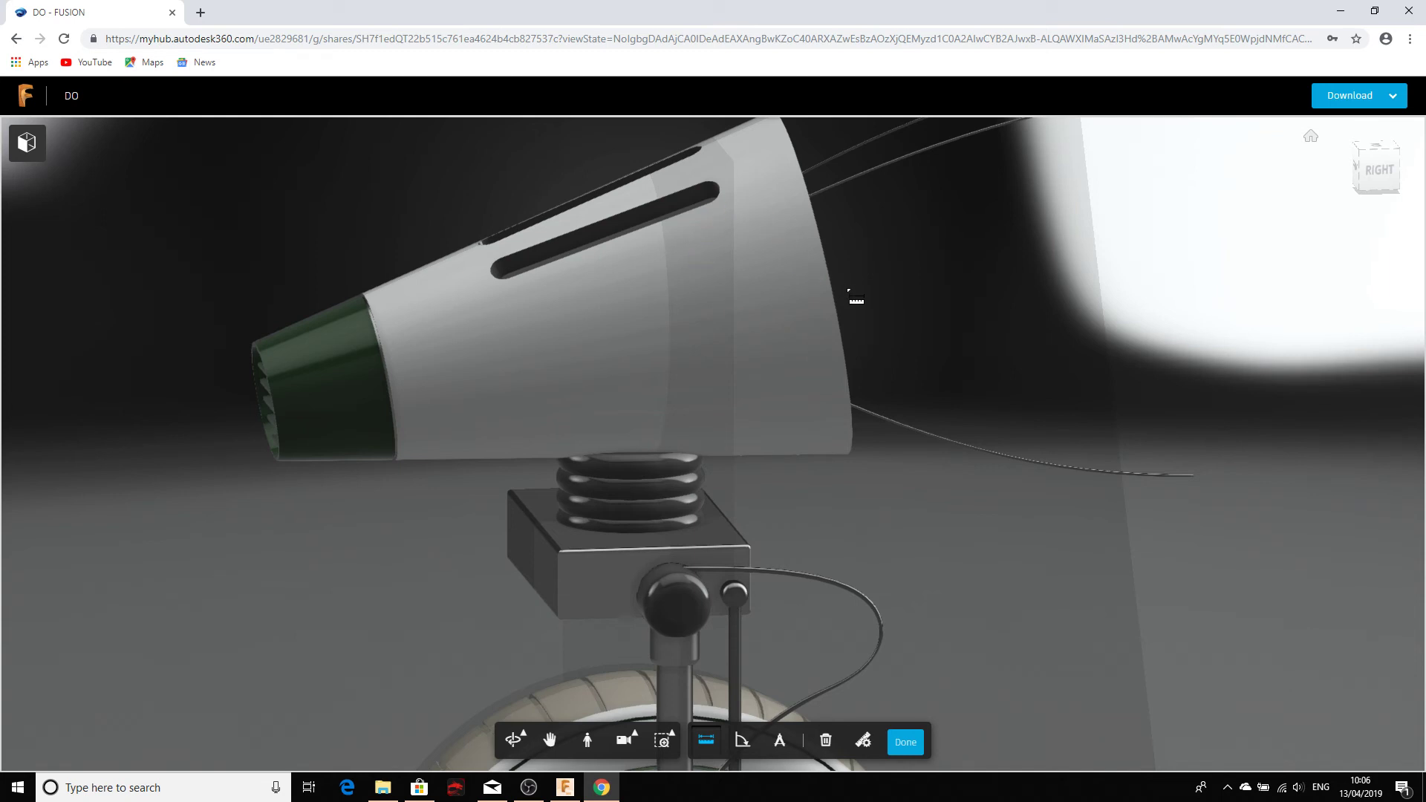
click(746, 545)
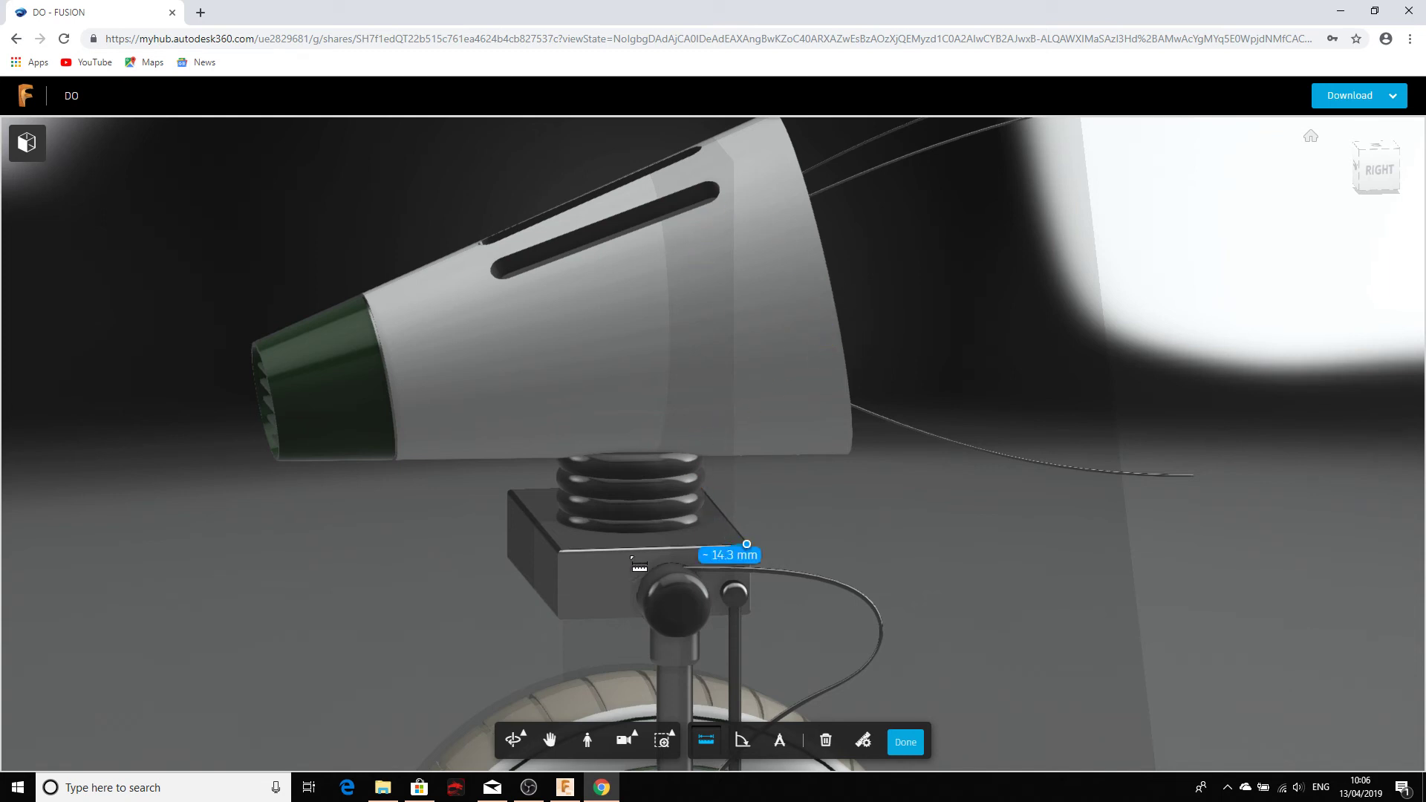
click(560, 548)
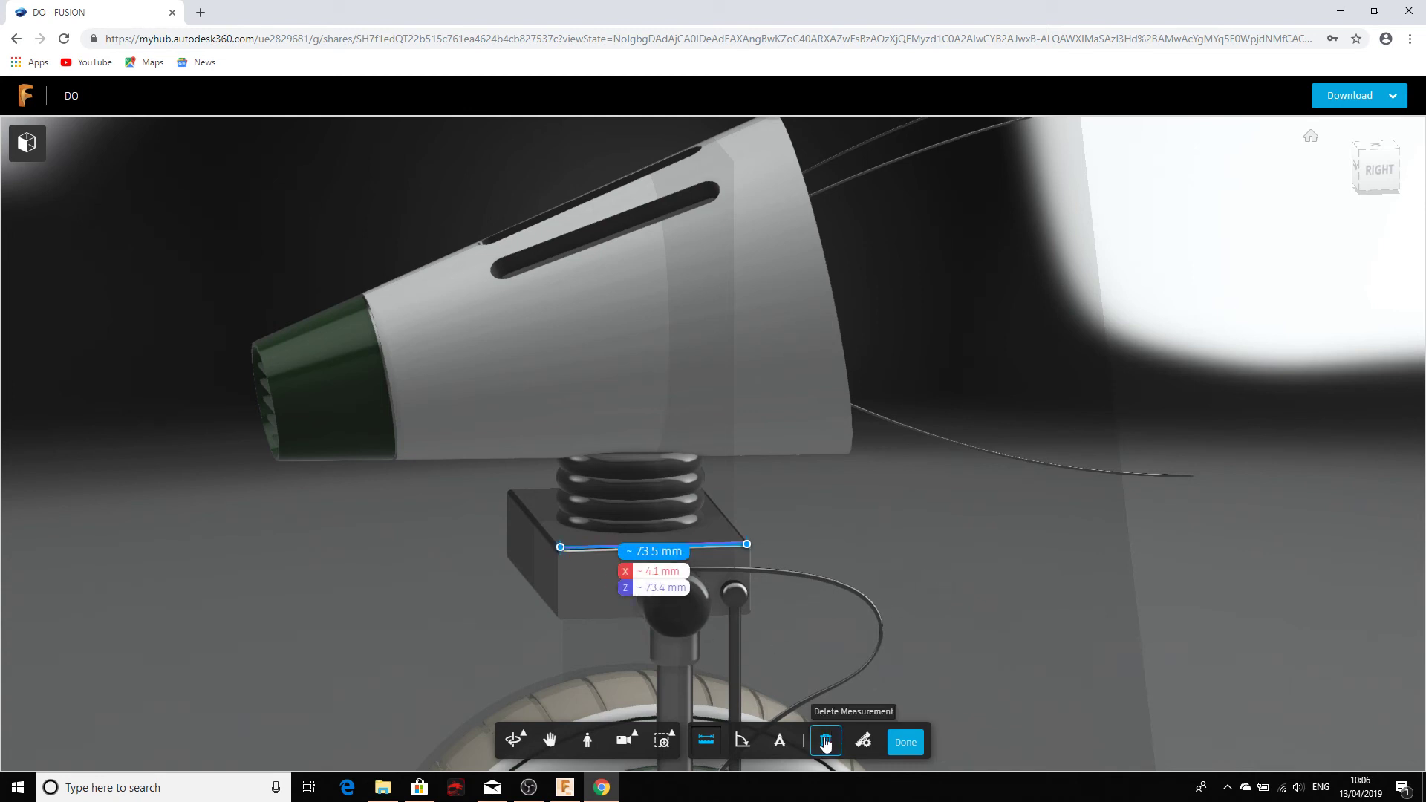
Step: Try first-person navigation, exit it, and return to the Fusion 360 DO sketch
click(587, 741)
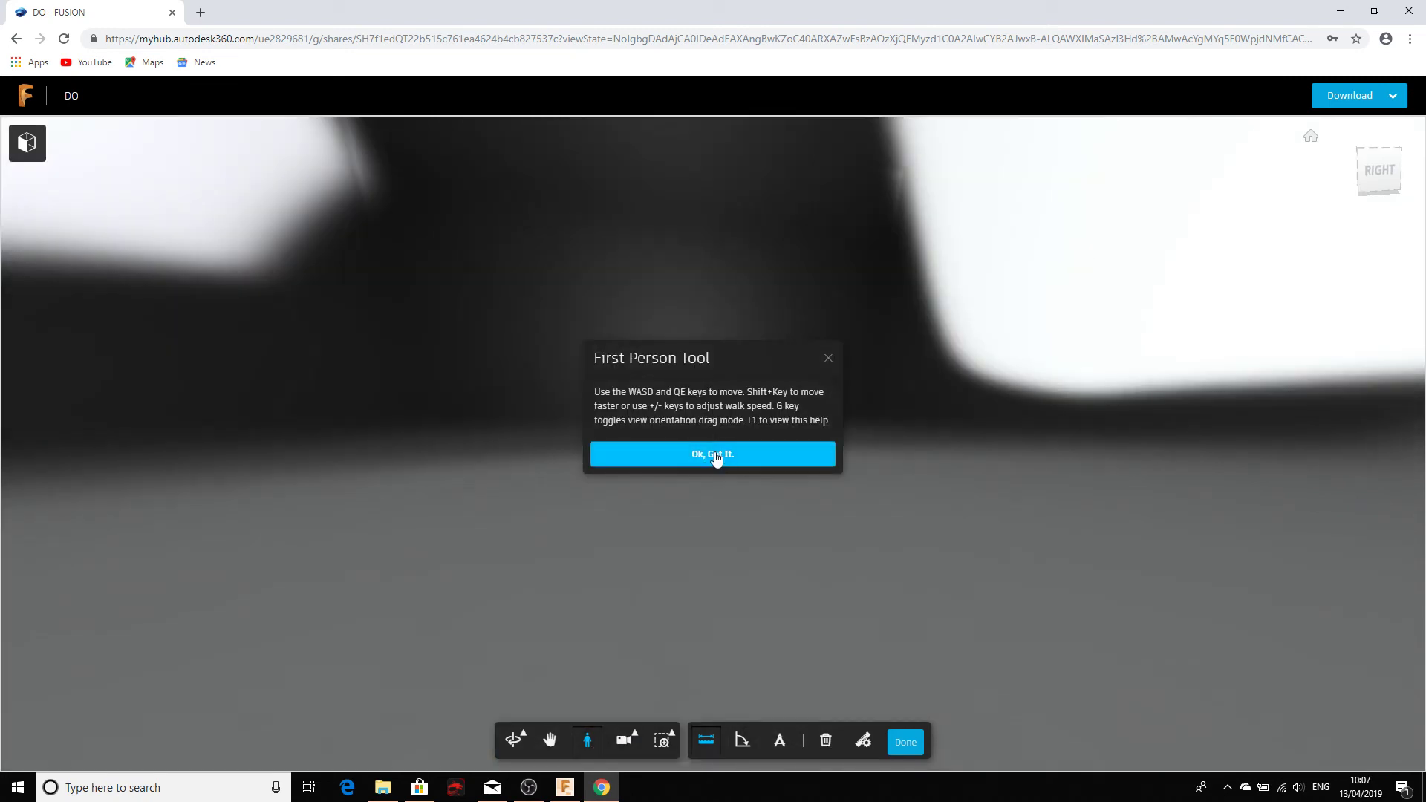
click(720, 455)
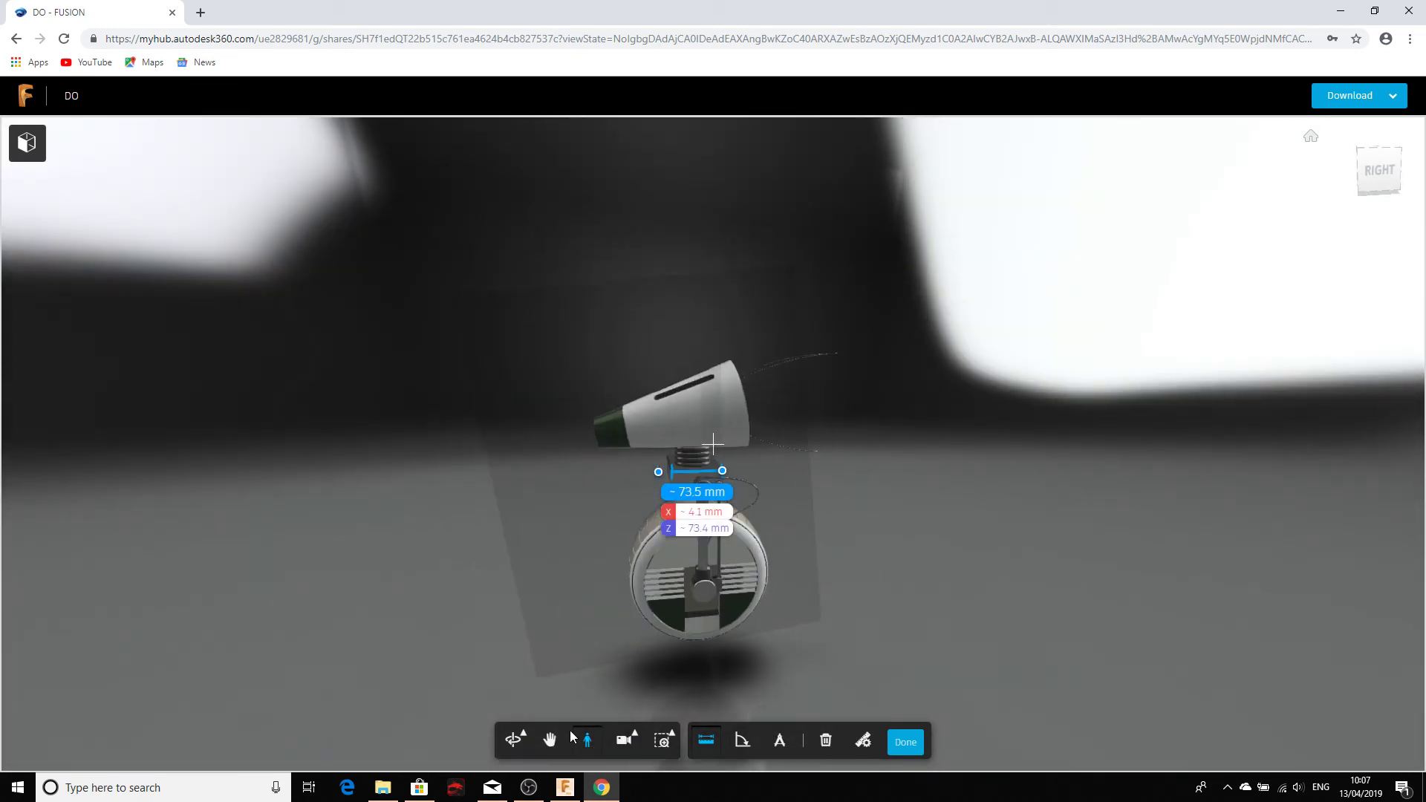
click(588, 740)
click(564, 789)
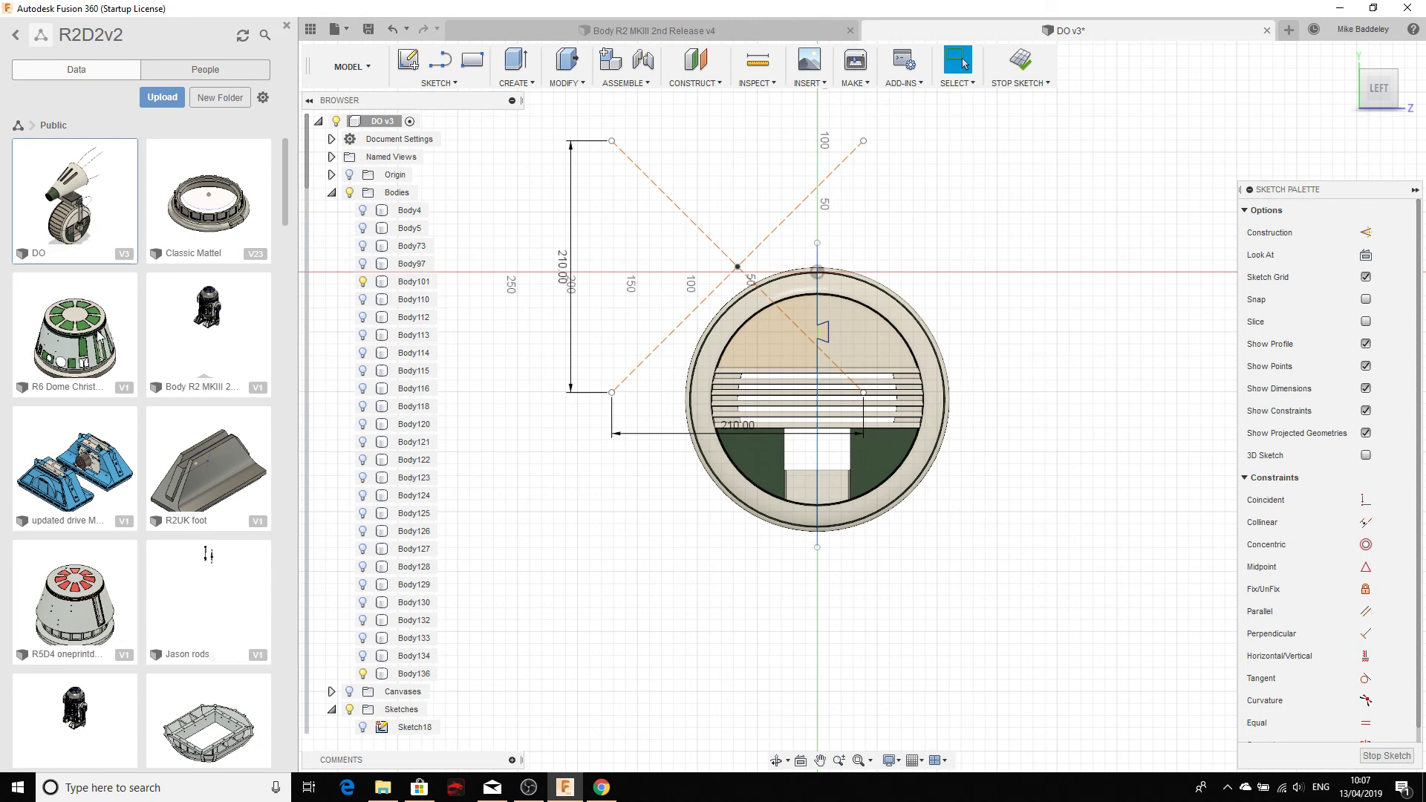
Step: Scroll through the R2D2v2 designs, including the R4 Dome parts, Robot1 and ChargingModule
scroll(134, 286, down, 8)
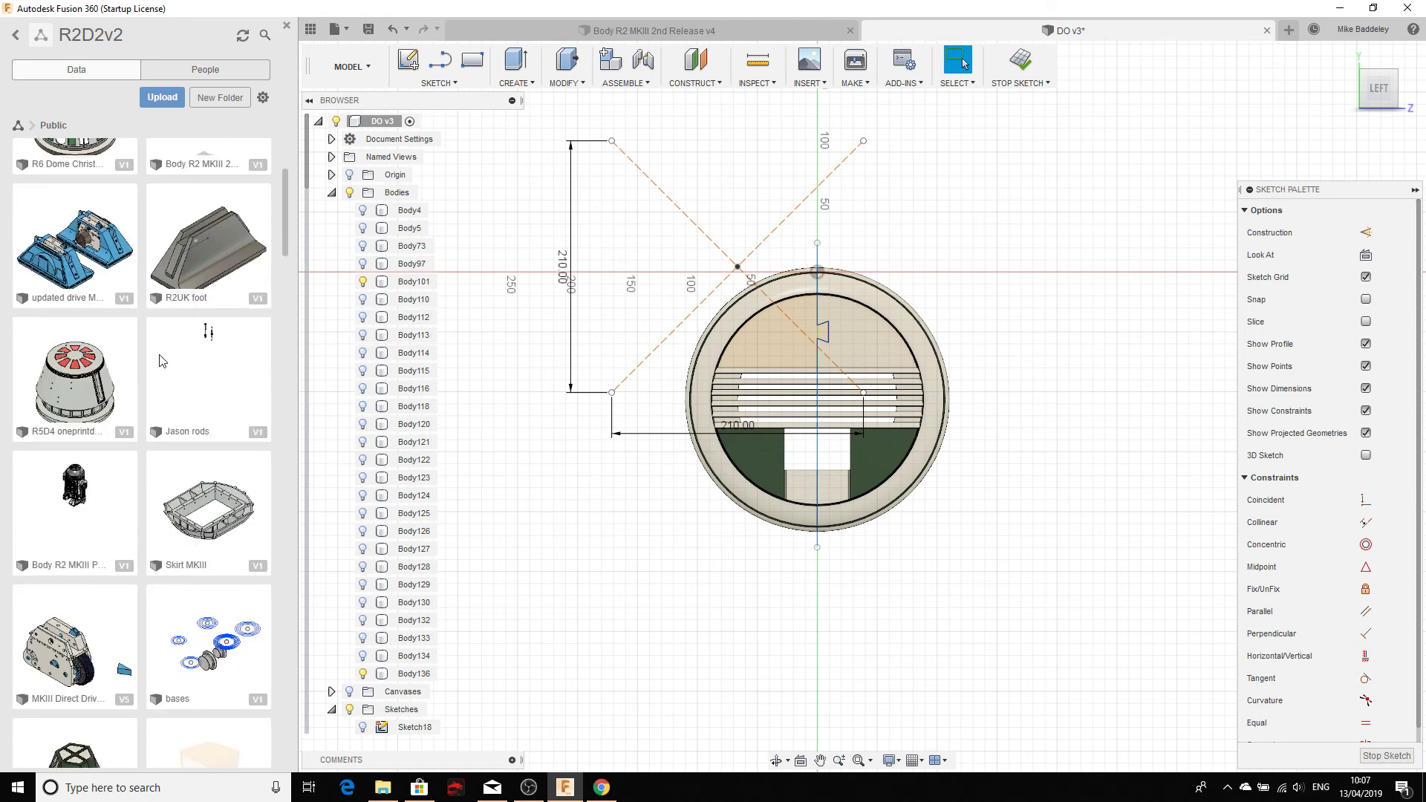
scroll(176, 401, down, 10)
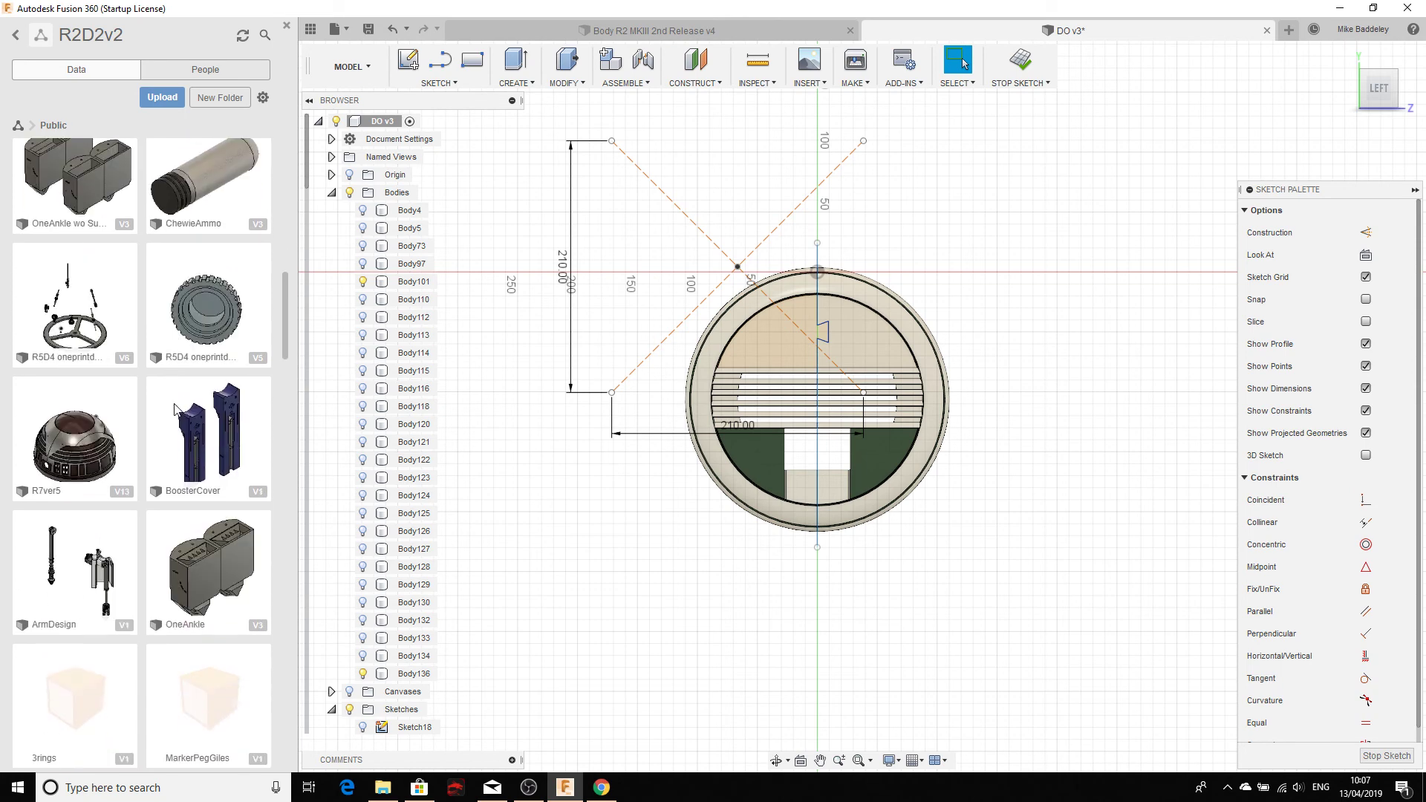
scroll(165, 520, down, 10)
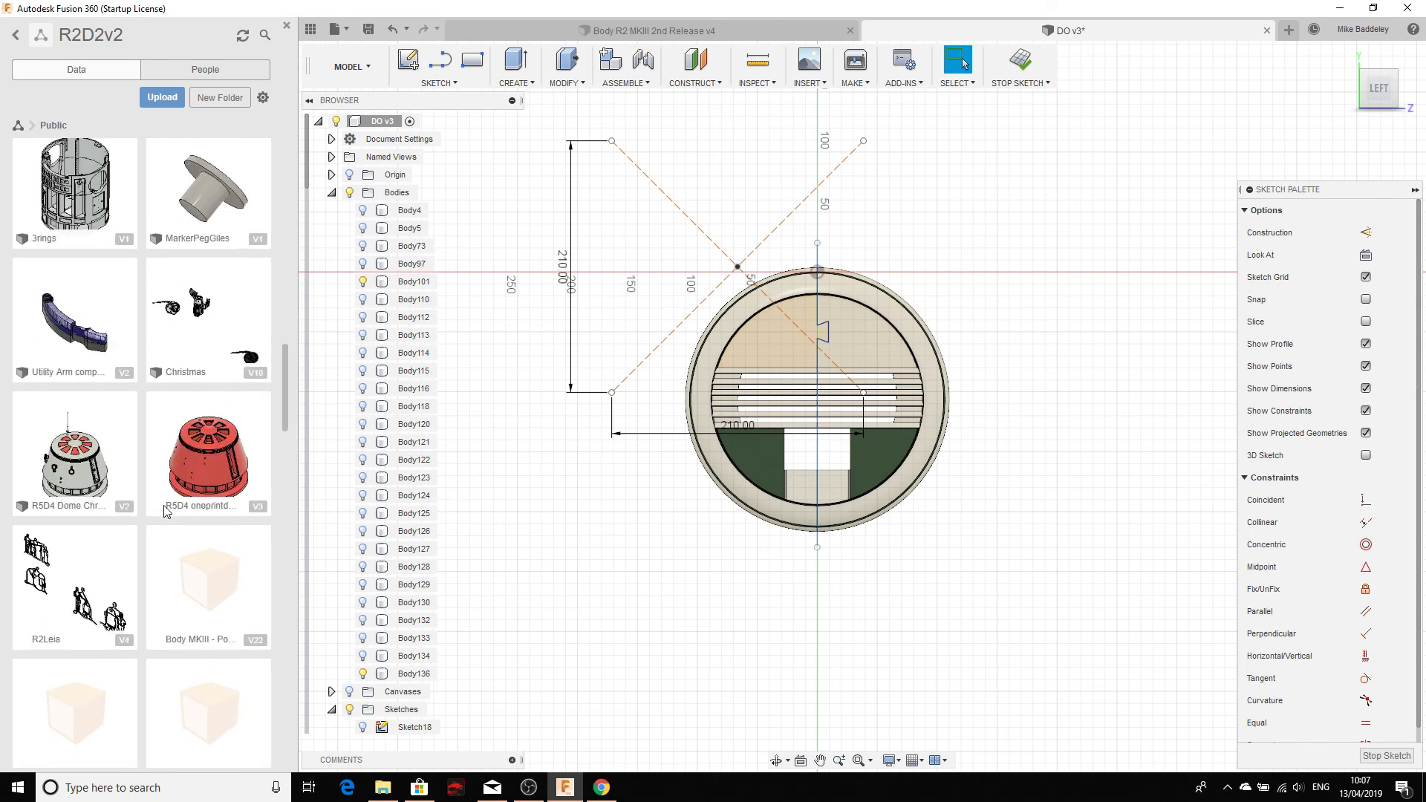
scroll(167, 510, down, 10)
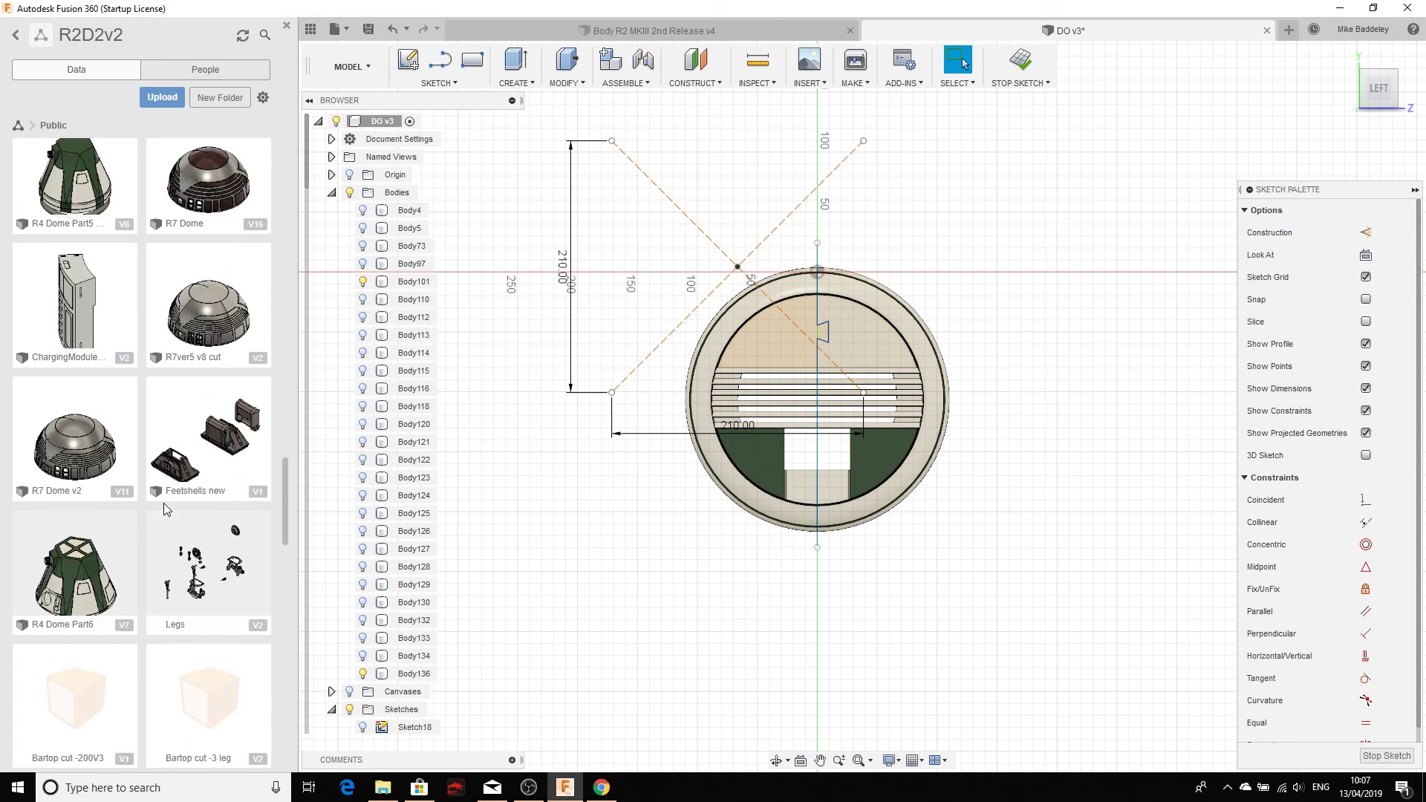
scroll(167, 509, down, 5)
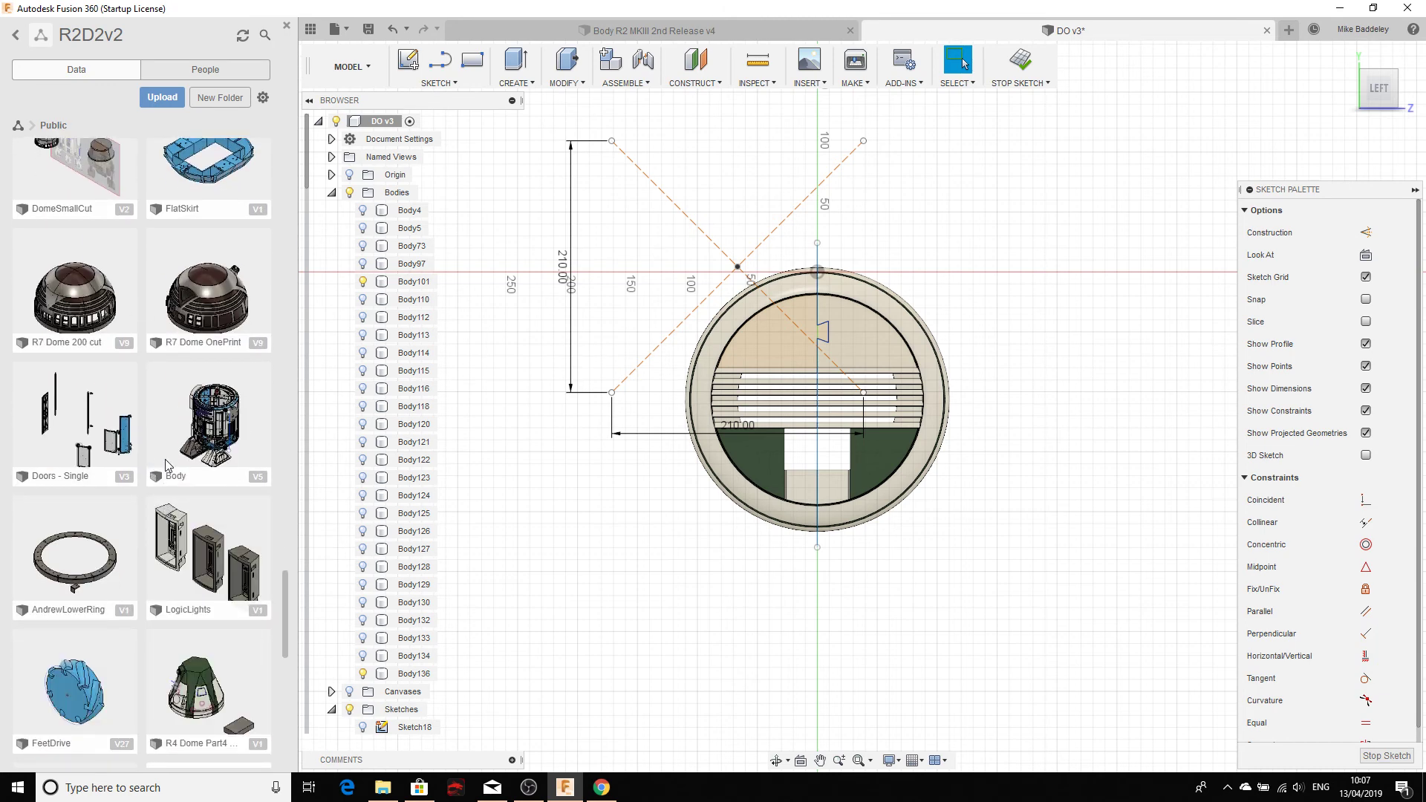
scroll(170, 468, down, 4)
scroll(202, 566, down, 7)
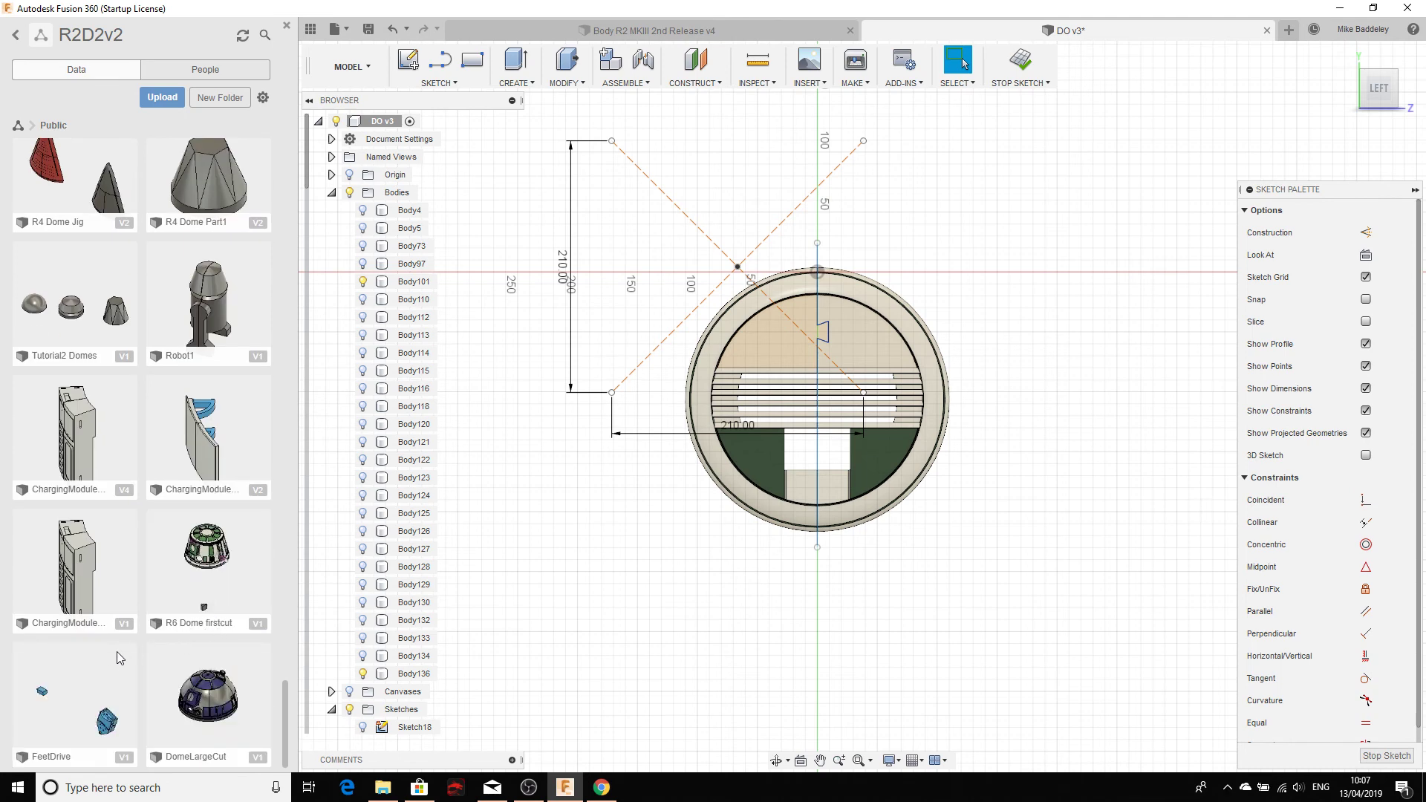
scroll(118, 653, up, 7)
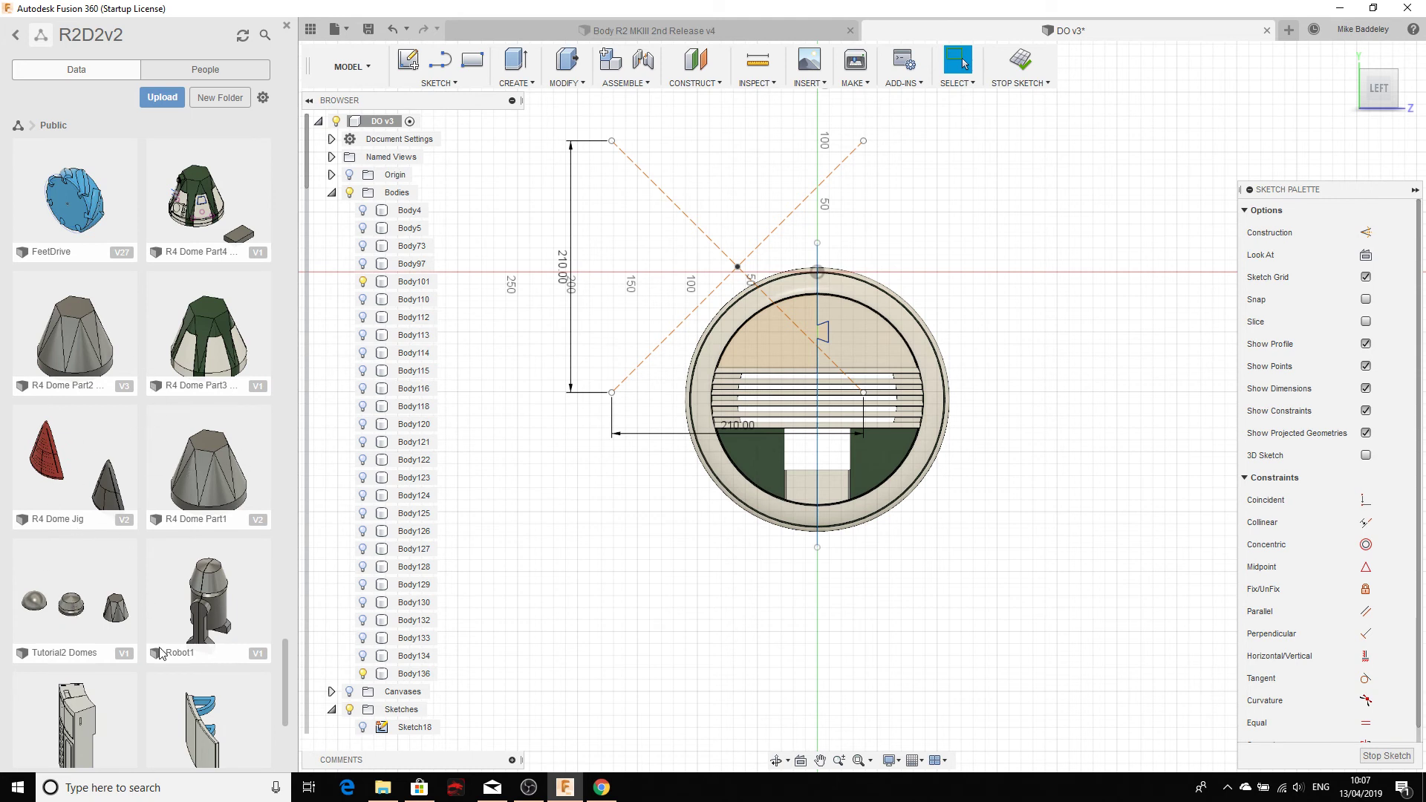
scroll(87, 618, down, 2)
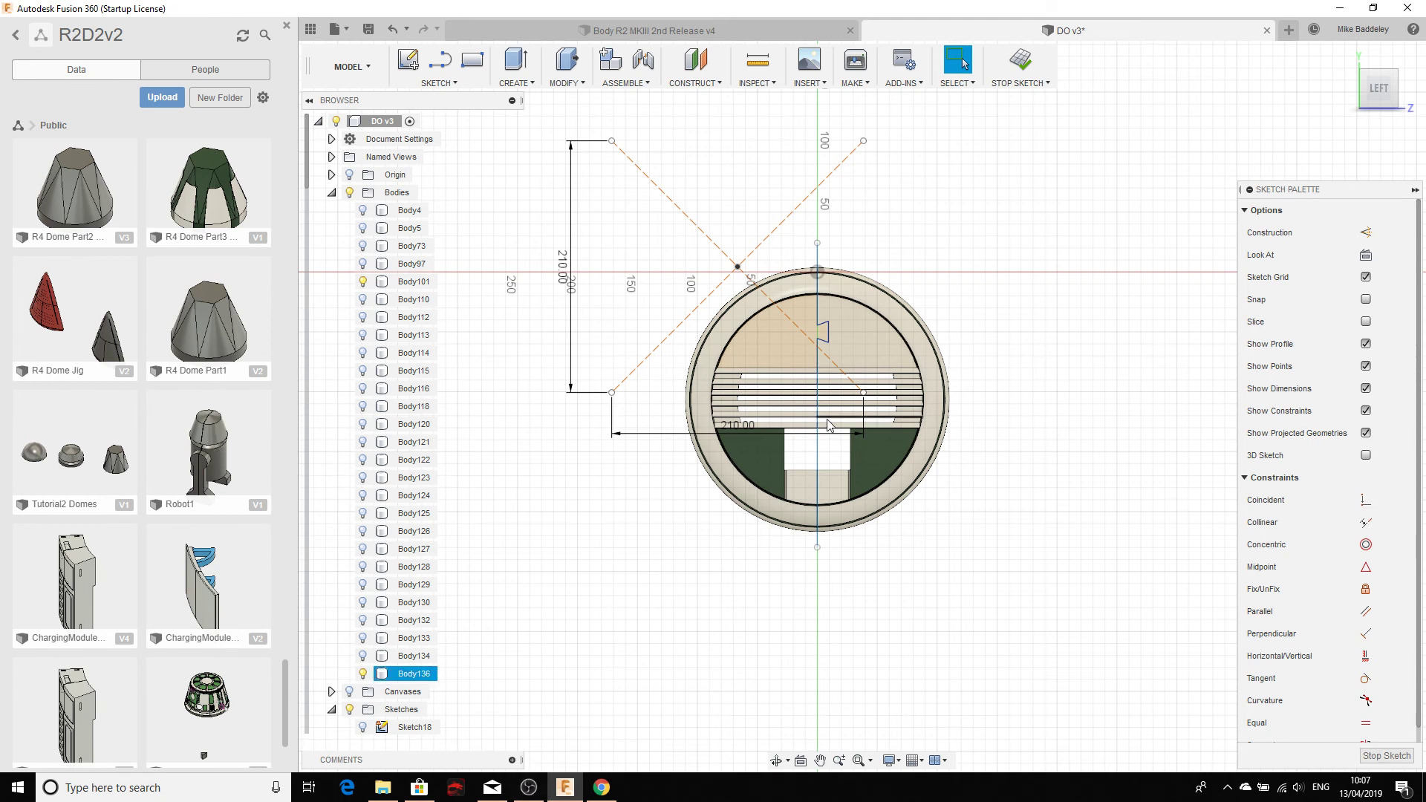
Step: Close the data panel, stop the sketch, and tilt the view to see the split cover in 3D
click(287, 30)
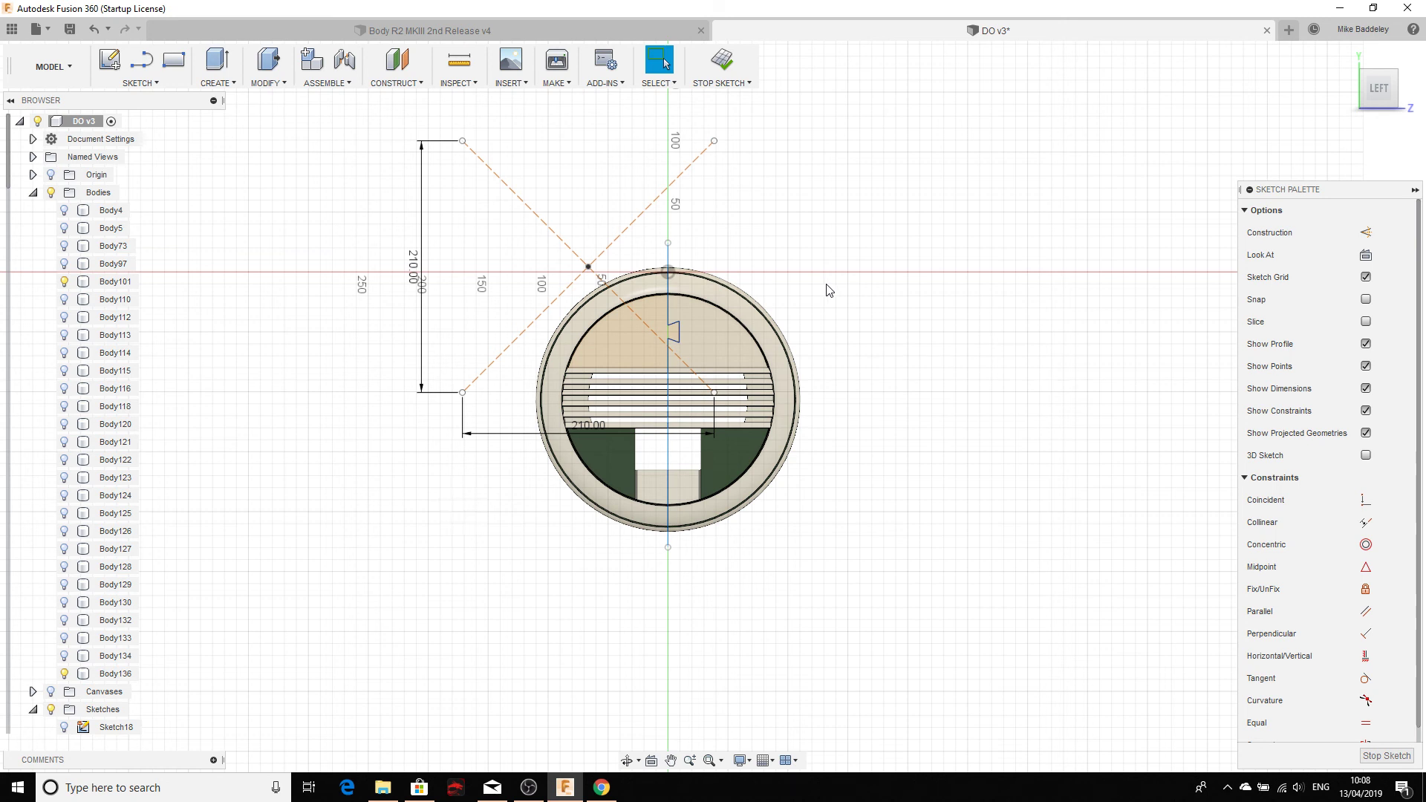
click(707, 69)
scroll(589, 319, up, 3)
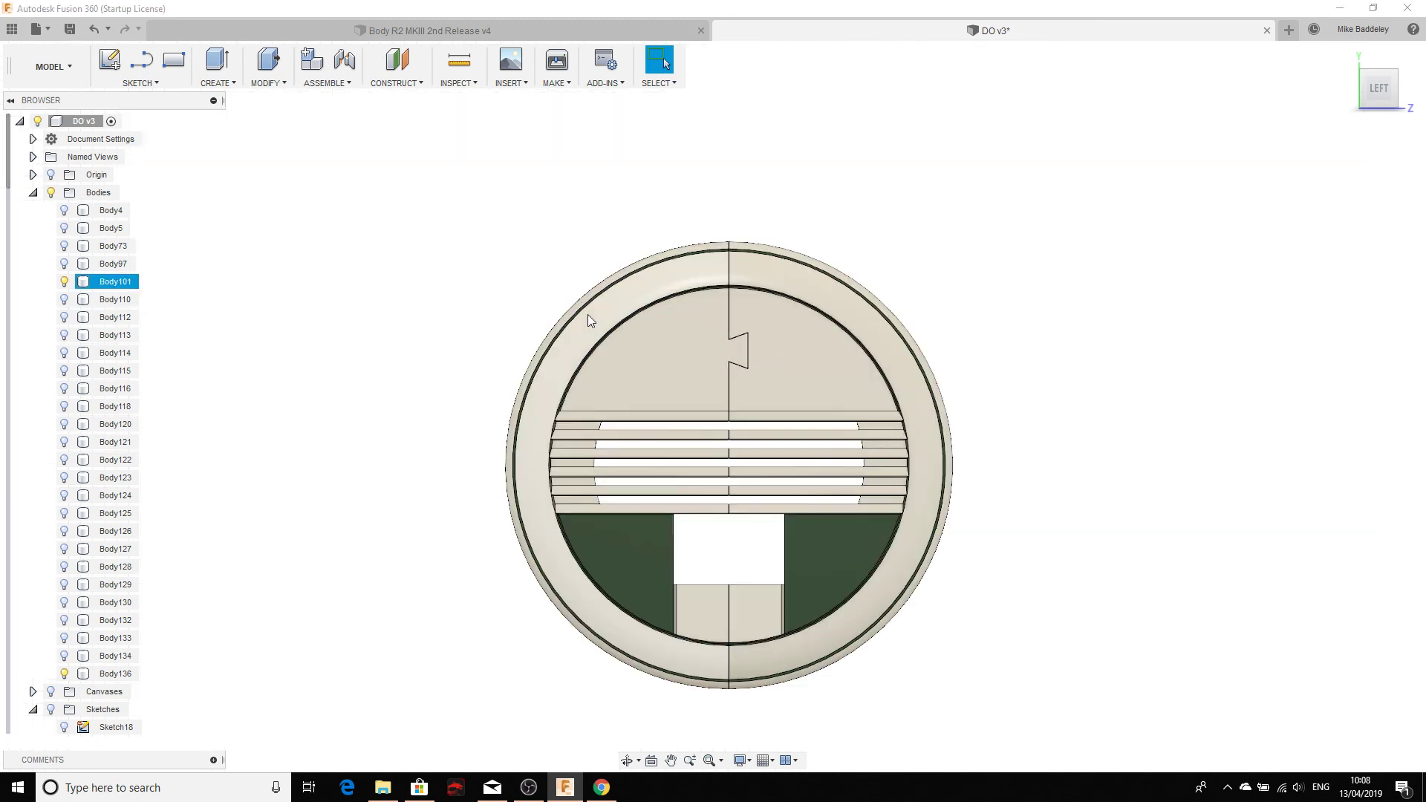
mouse_move(589, 319)
shift+middle_down()
mouse_move(583, 346)
mouse_move(499, 353)
mouse_move(576, 354)
mouse_move(522, 333)
shift+middle_up()
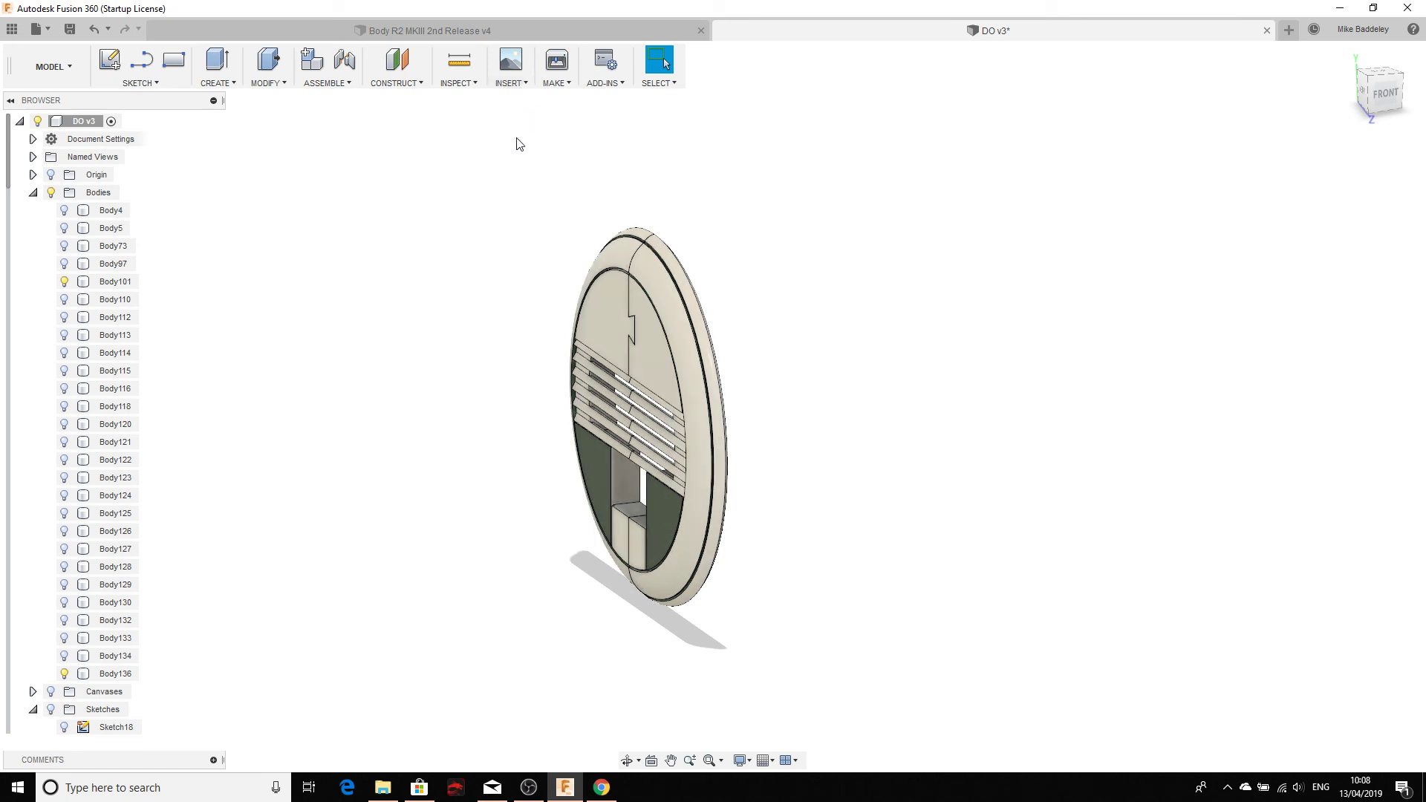
Step: Insert the mesh 'R6 Dome Single Print MKIII' from the STLs > MKIII Domes folder
click(517, 86)
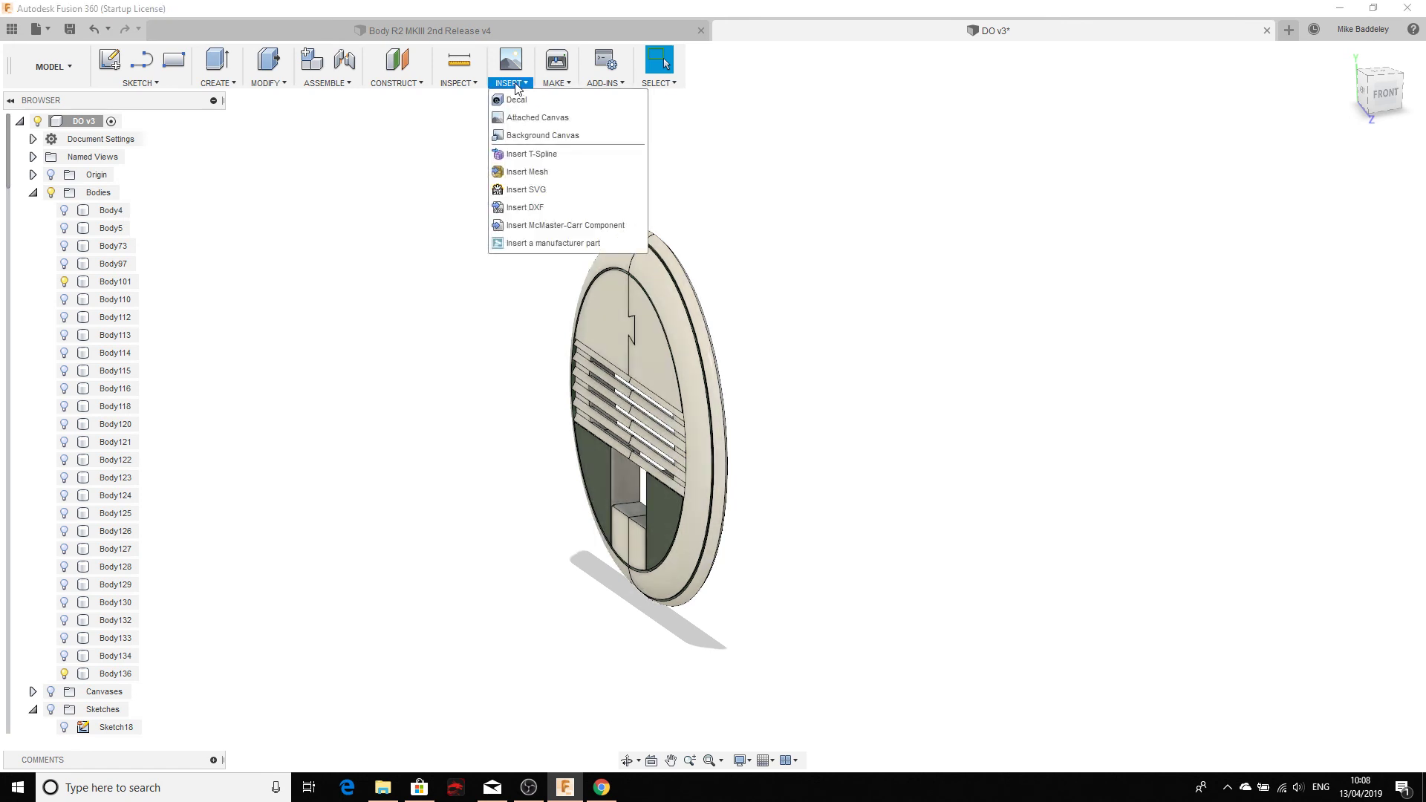
click(522, 173)
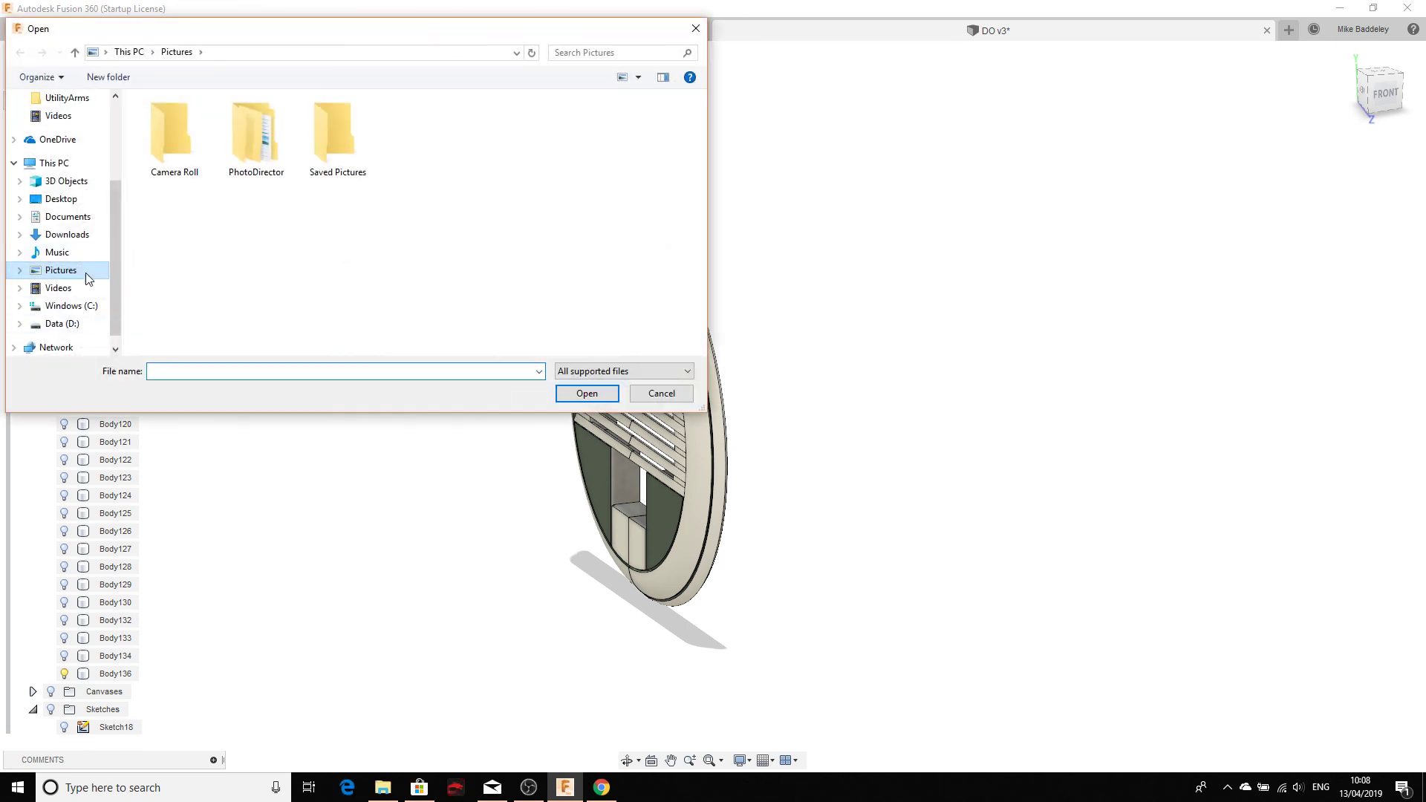
scroll(58, 327, up, 3)
click(54, 216)
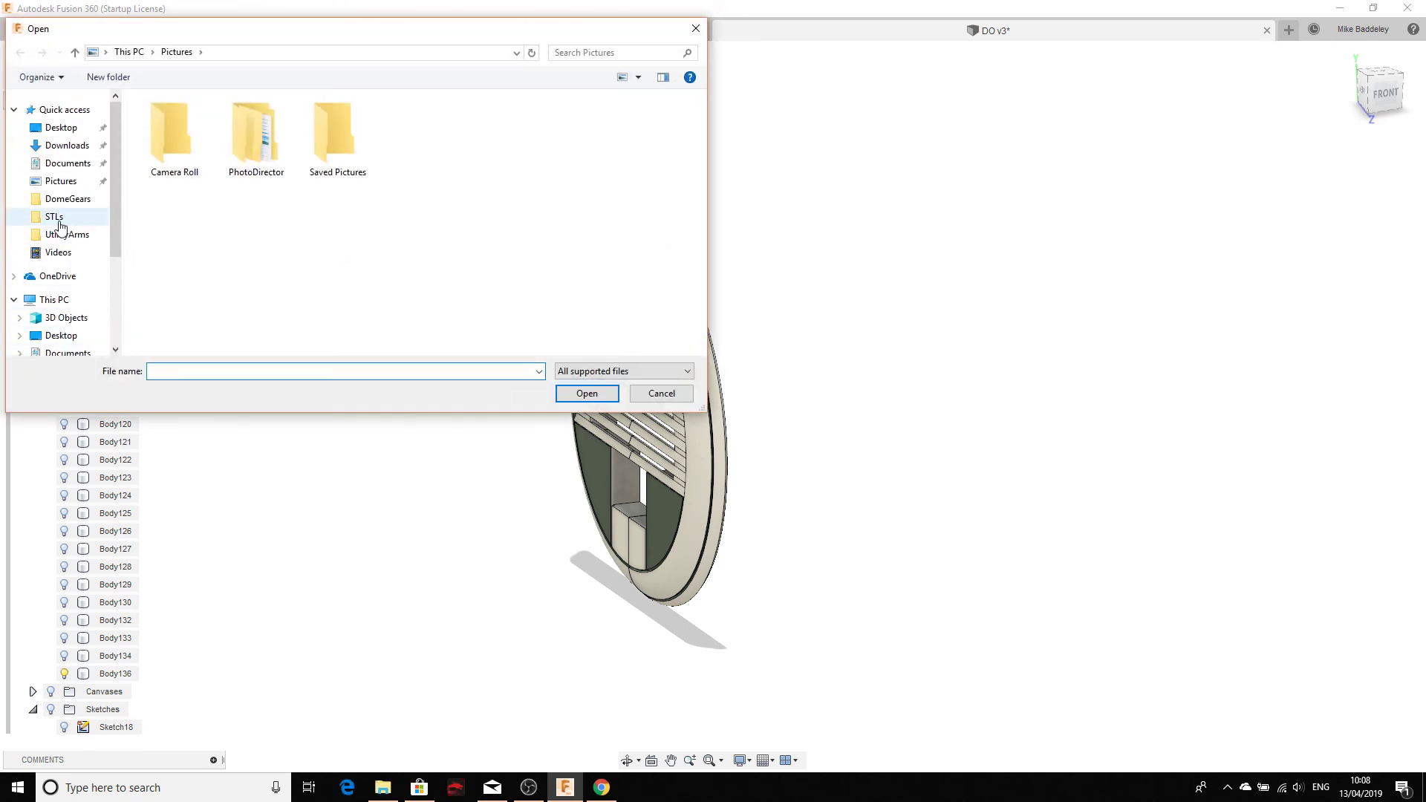
double_click(184, 185)
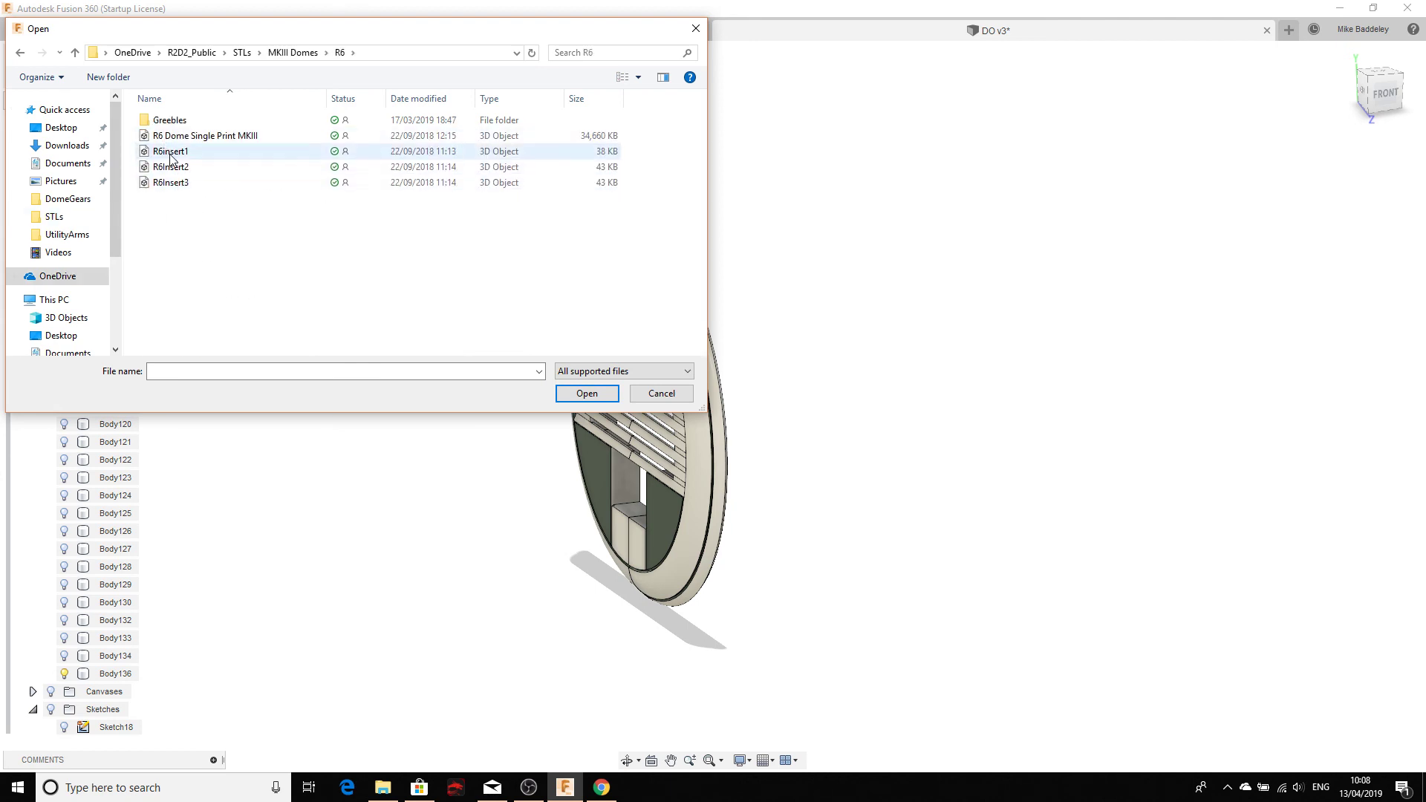
click(189, 135)
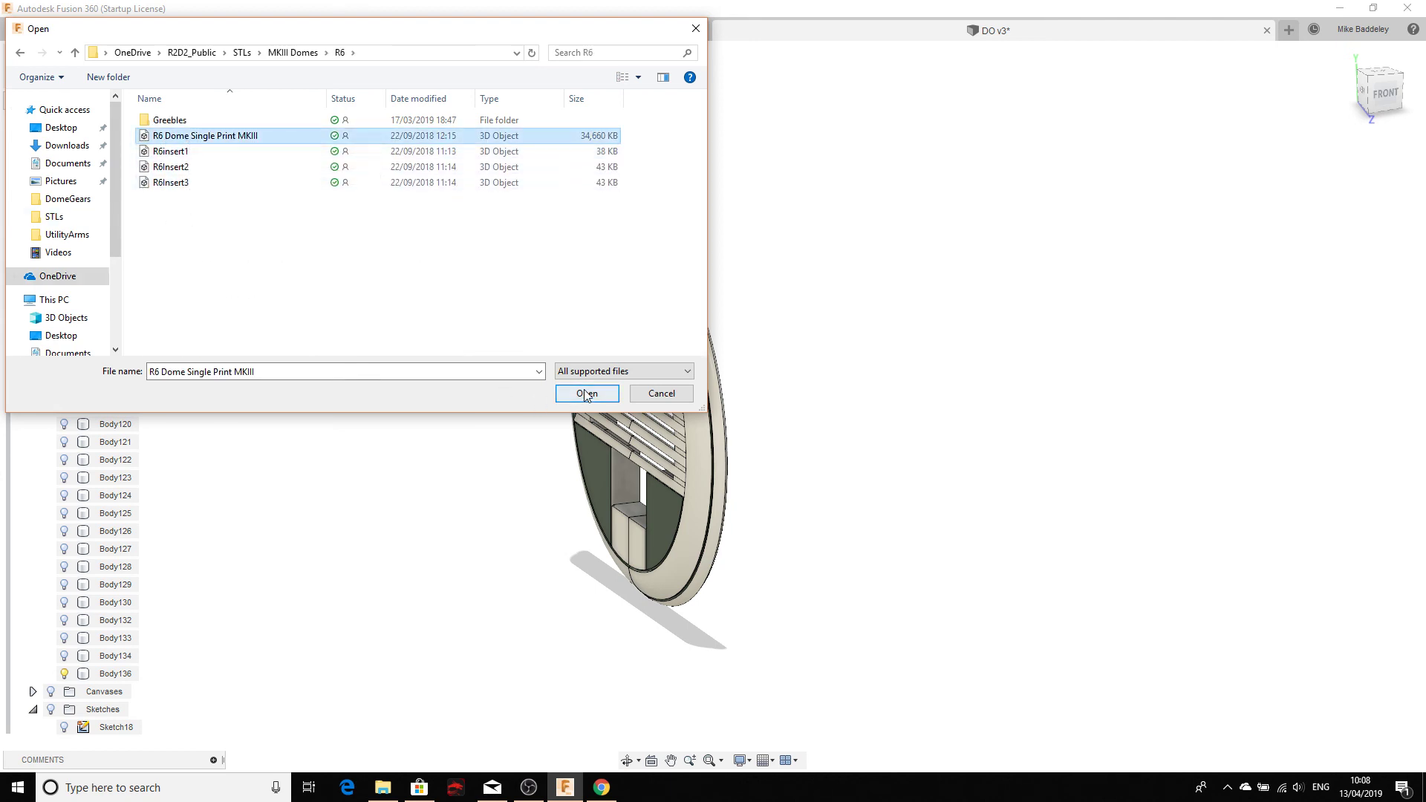
click(588, 394)
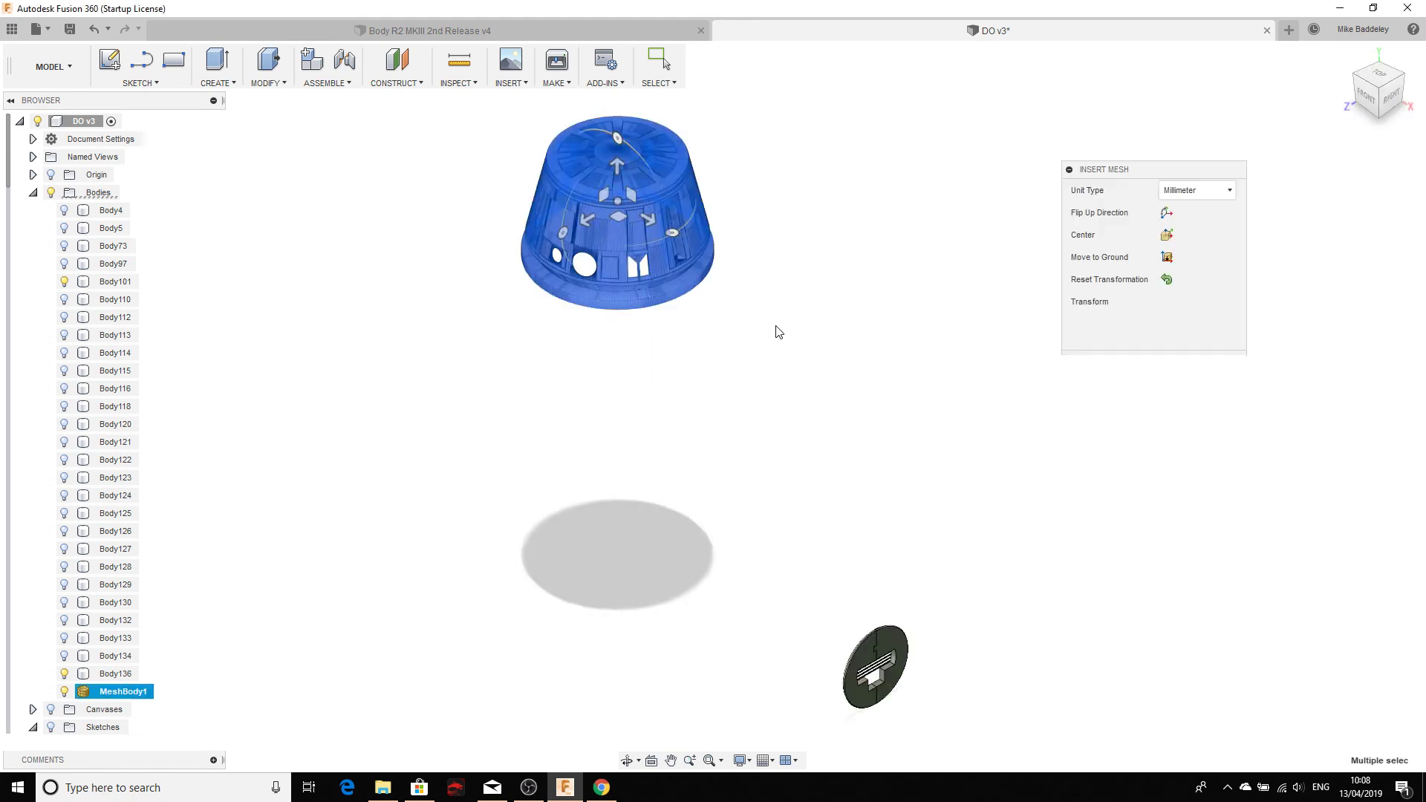
scroll(591, 158, up, 5)
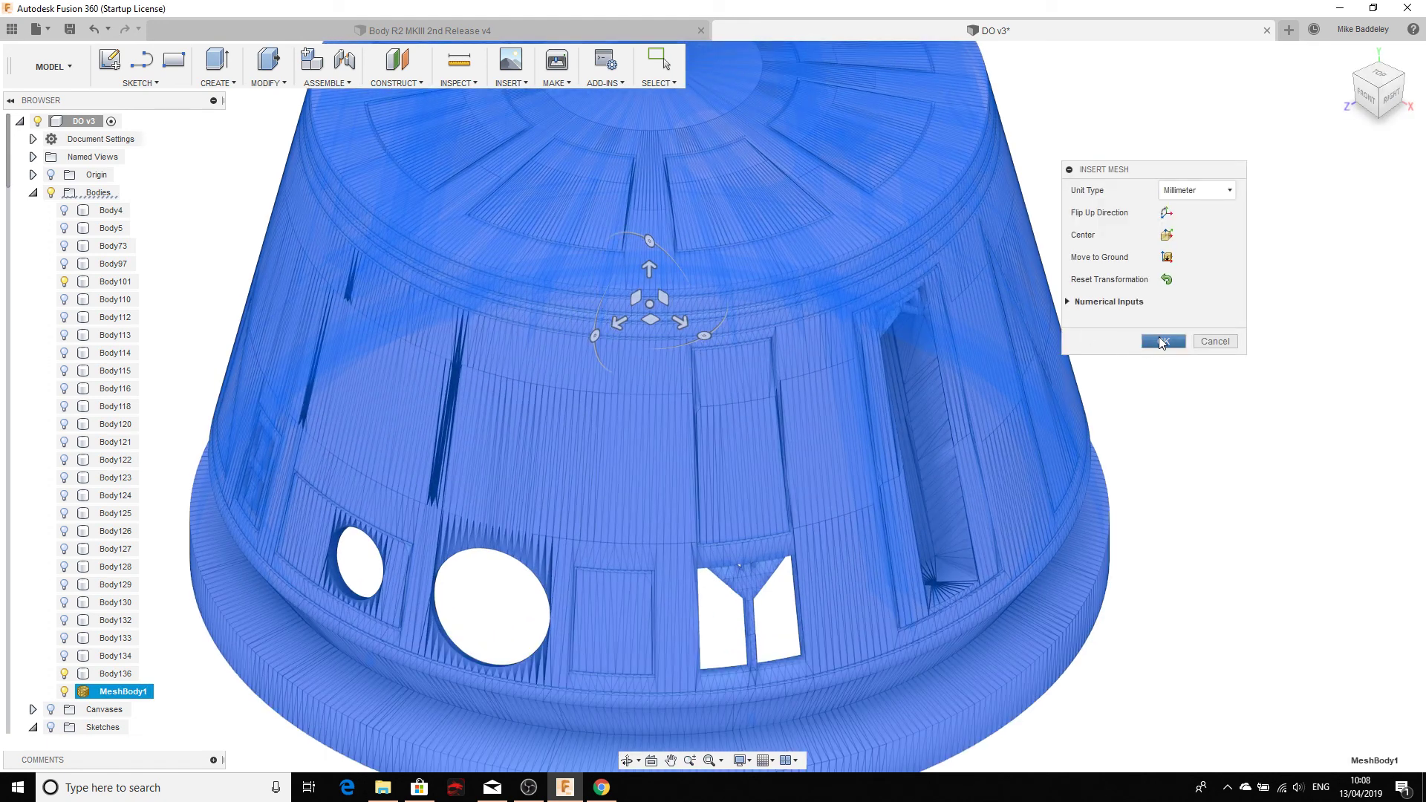
Step: Confirm the R6 dome mesh insertion and orbit to view it from below
click(1163, 341)
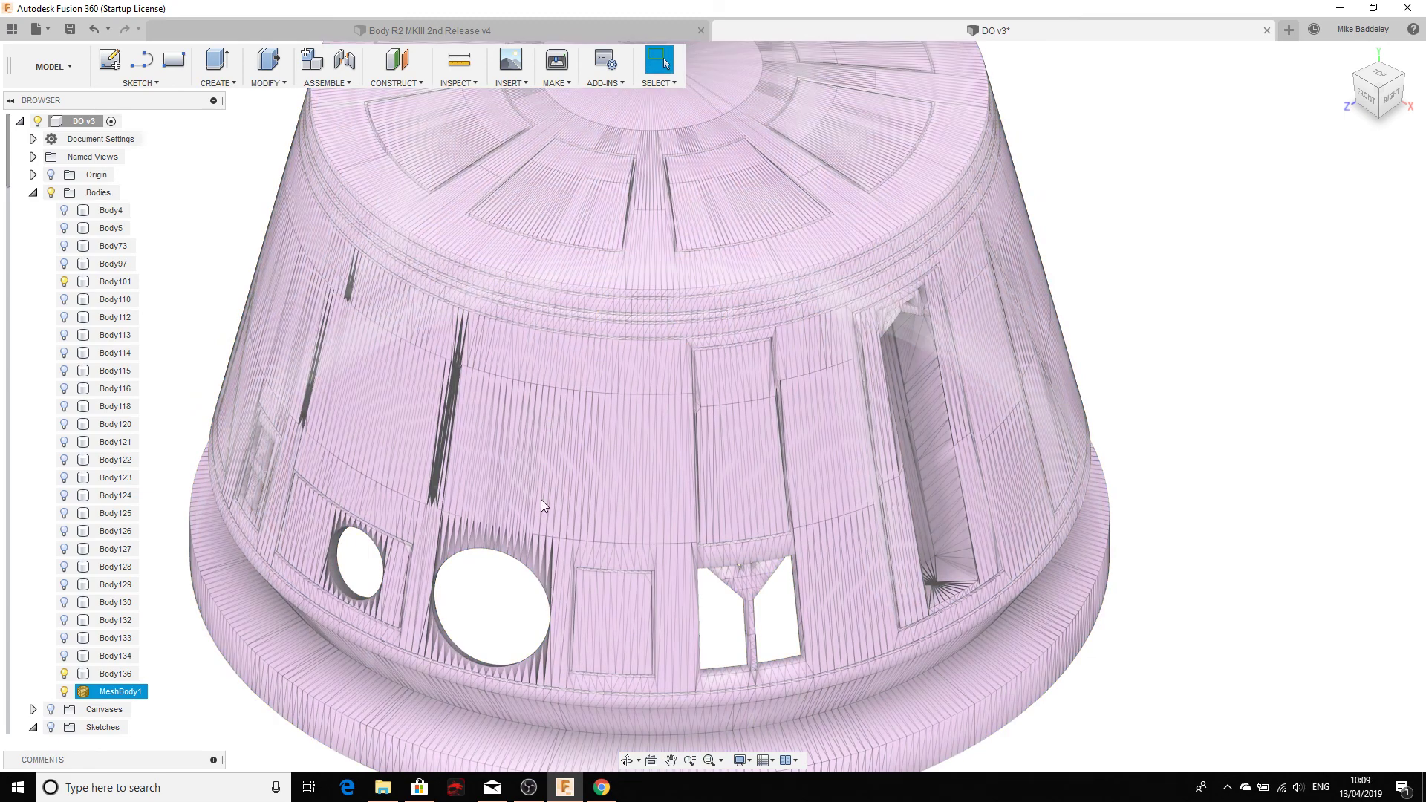
scroll(598, 594, up, 2)
scroll(617, 444, down, 5)
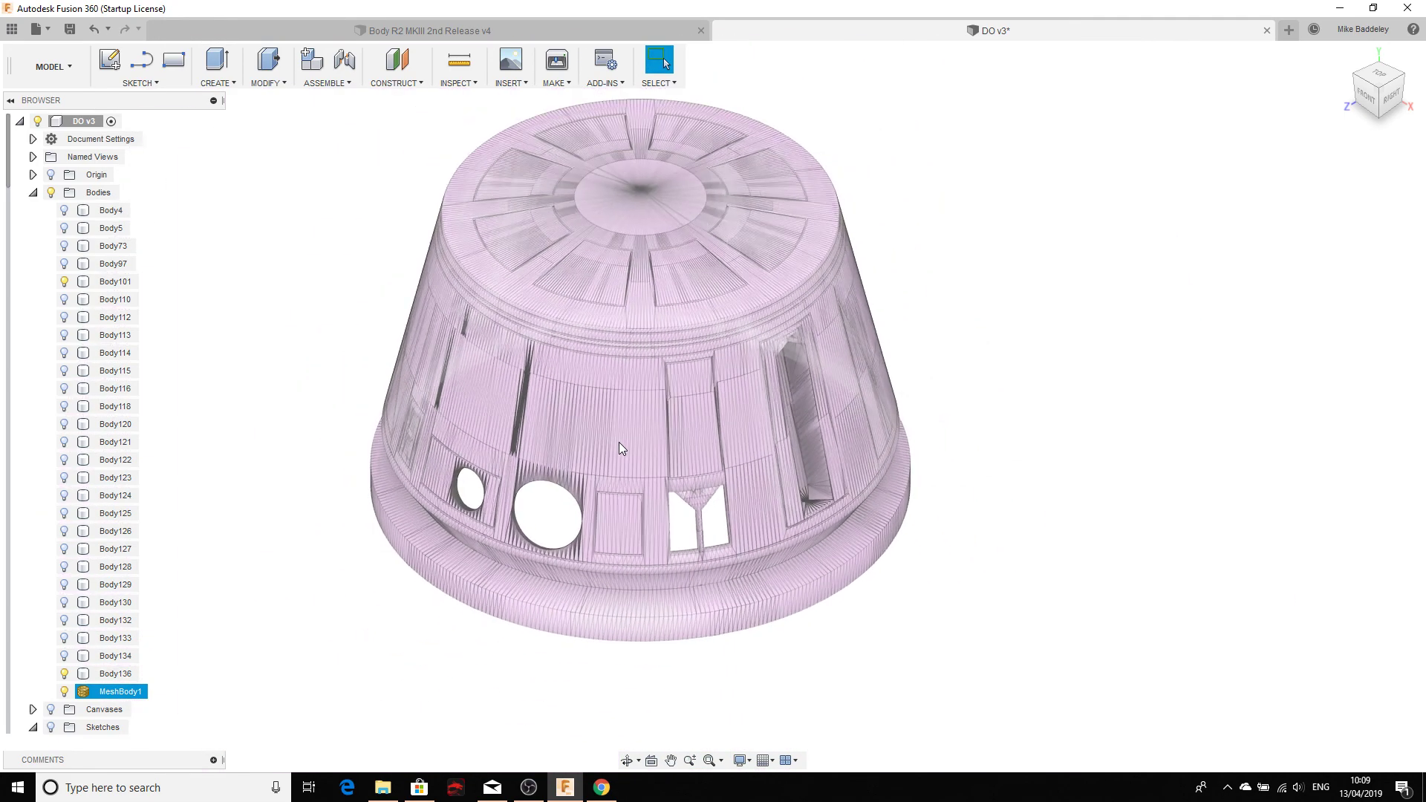
shift+middle_drag(569, 503, 633, 217)
scroll(552, 433, down, 5)
click(637, 331)
shift+middle_drag(639, 338, 724, 456)
scroll(836, 542, up, 10)
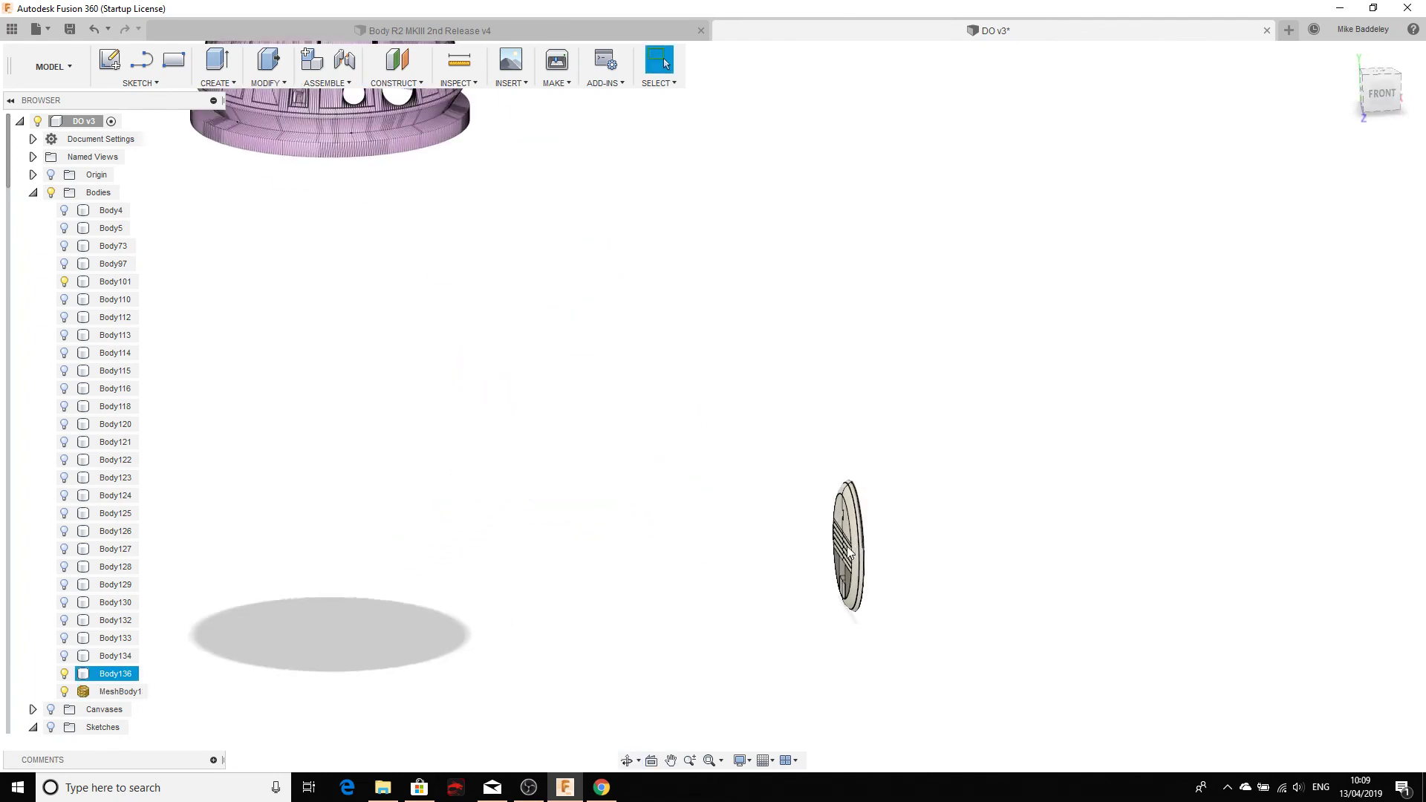
Step: Select the wheel cover disc, then orbit the dome to a front-right view from above
click(836, 542)
shift+middle_drag(836, 542, 841, 528)
scroll(678, 471, down, 10)
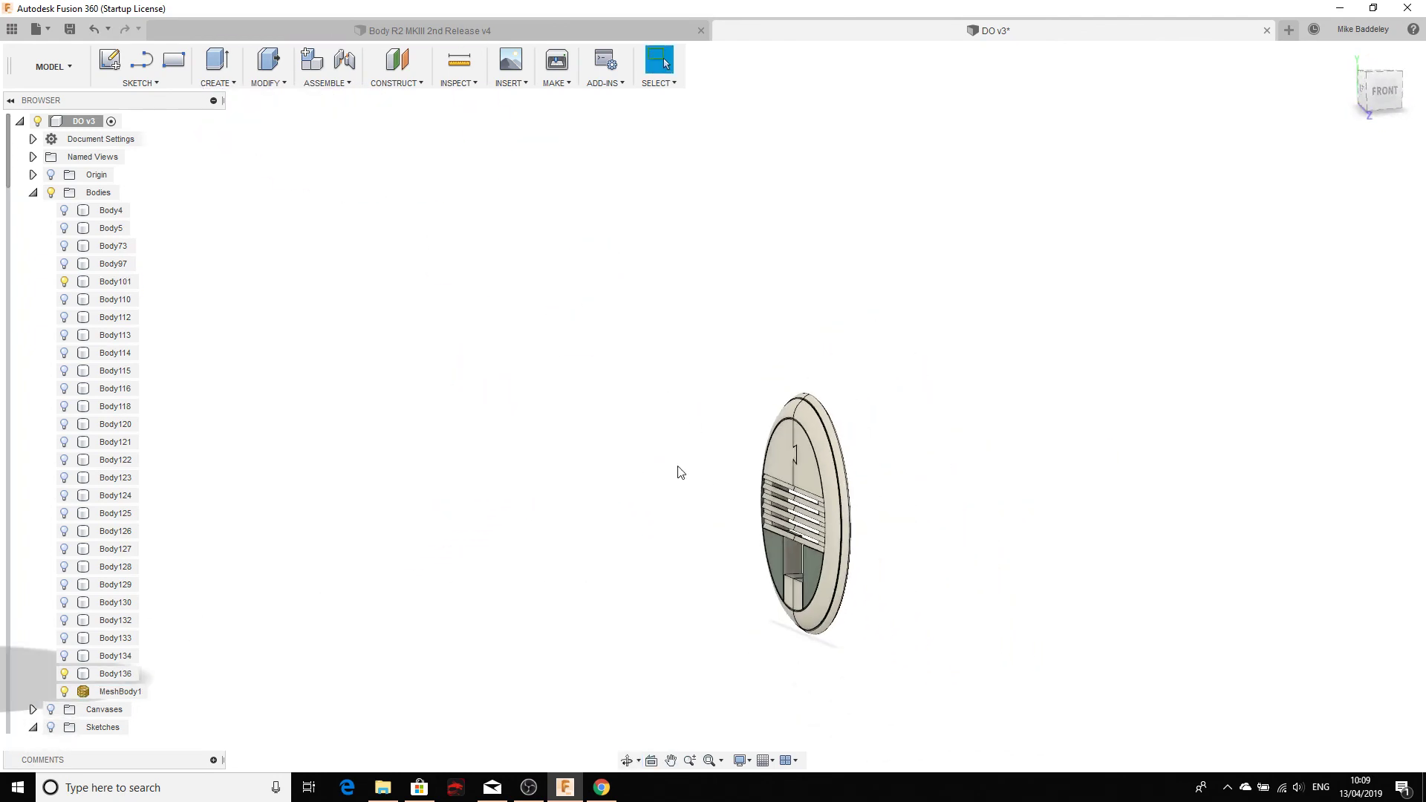
middle_drag(609, 502, 910, 709)
scroll(595, 286, down, 1)
scroll(585, 238, up, 4)
scroll(583, 240, up, 5)
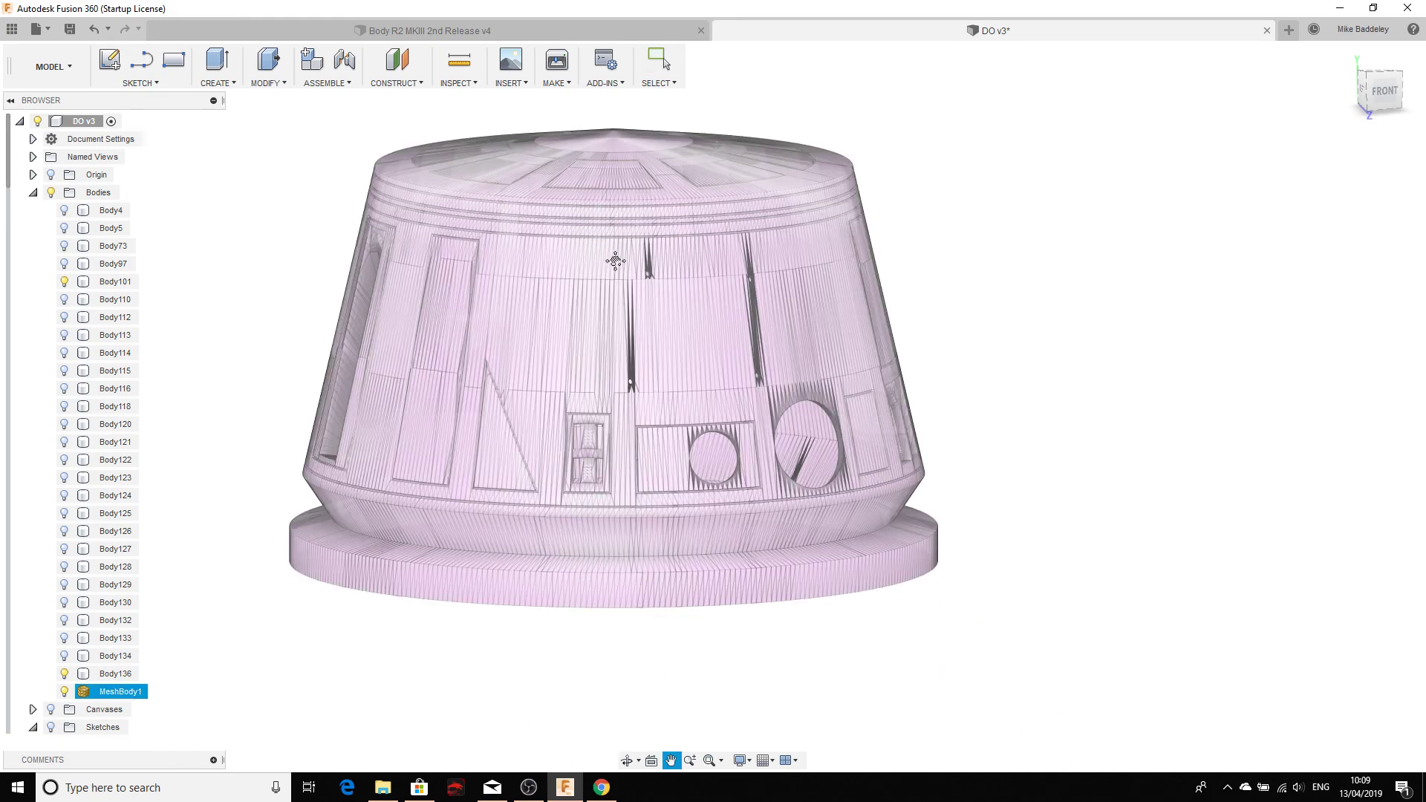
shift+middle_drag(605, 261, 577, 349)
key(Escape)
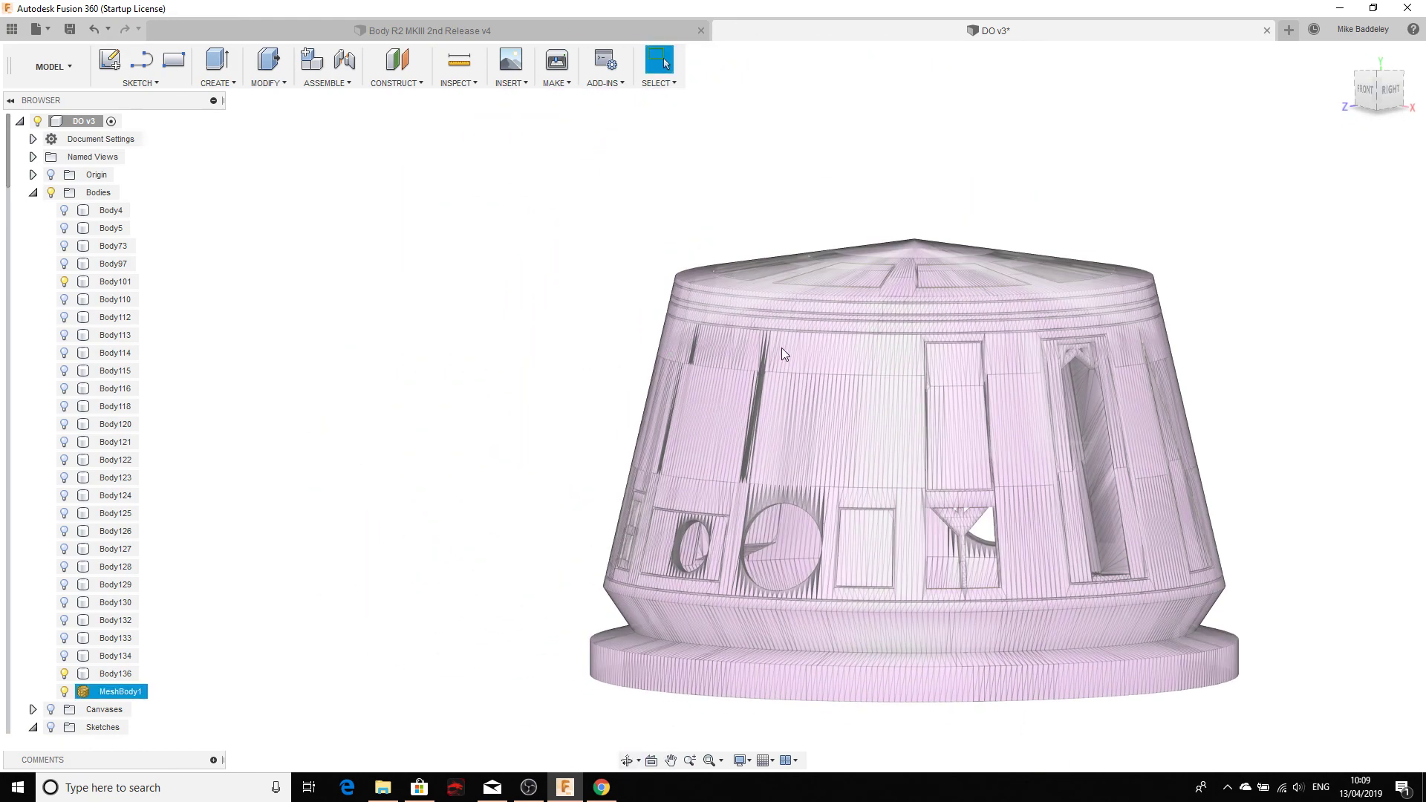
Step: Orbit to a low right-side view of the dome, then pan back toward the wheel cover
scroll(734, 376, up, 8)
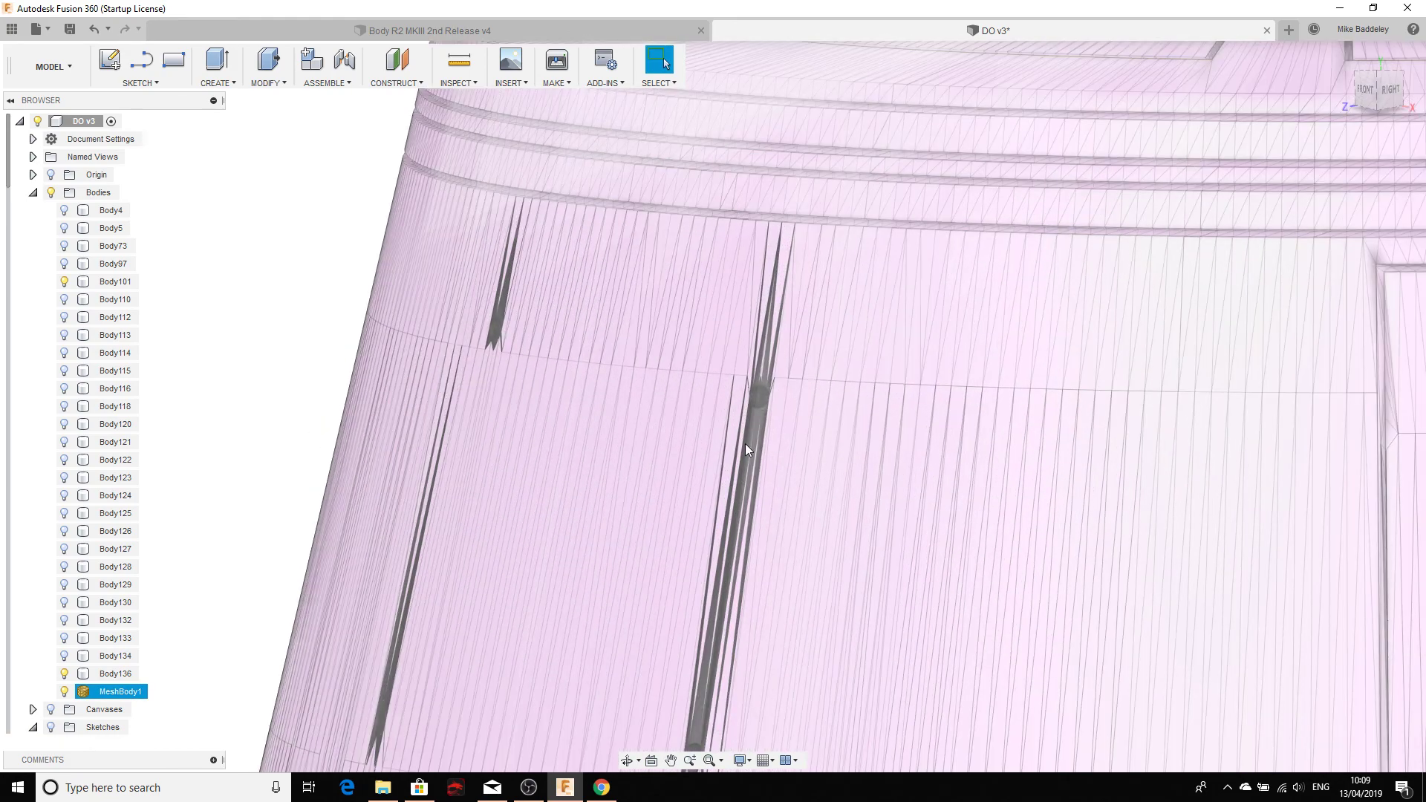
scroll(746, 445, down, 10)
shift+middle_drag(755, 487, 747, 431)
key(Escape)
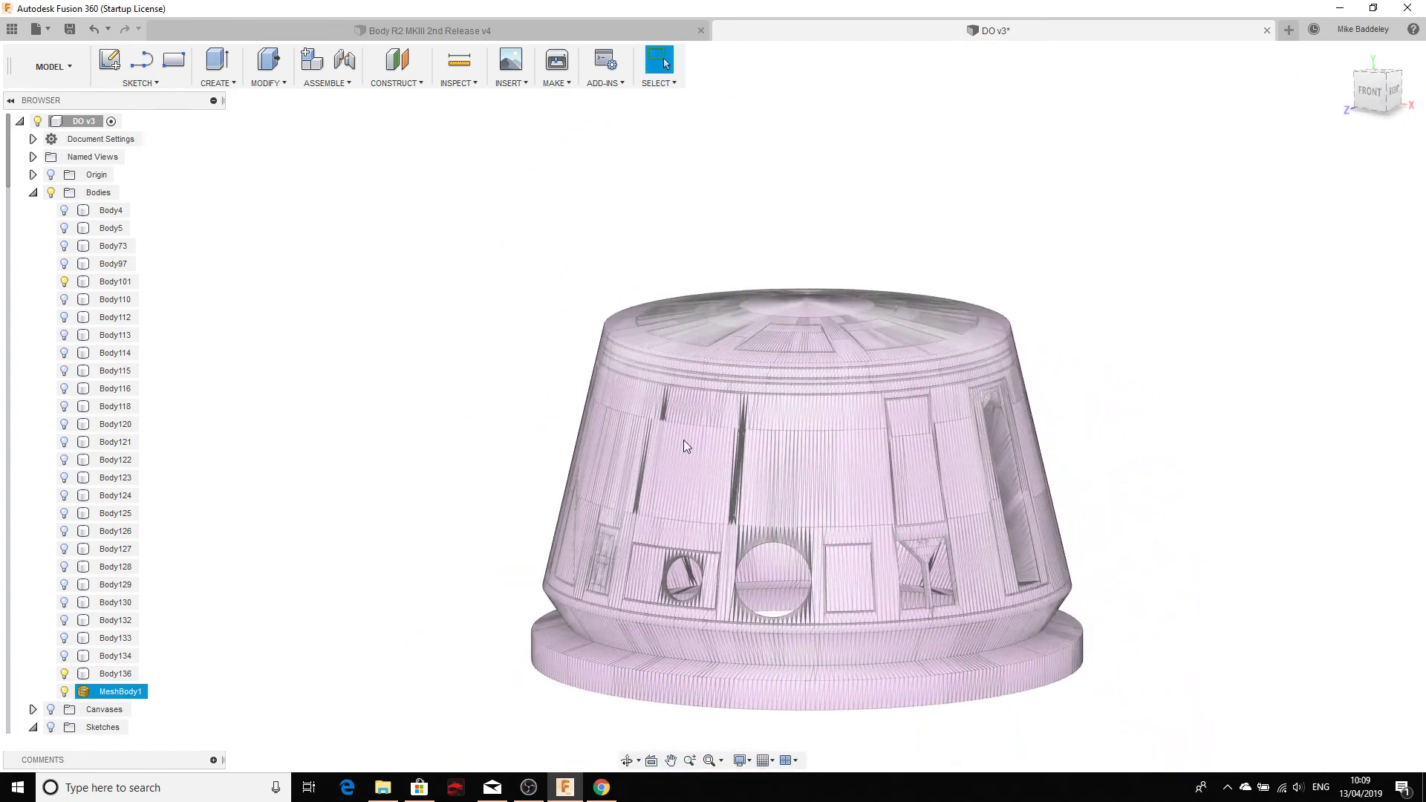
scroll(691, 508, down, 5)
middle_drag(725, 530, 589, 313)
scroll(840, 575, down, 2)
middle_drag(824, 557, 713, 334)
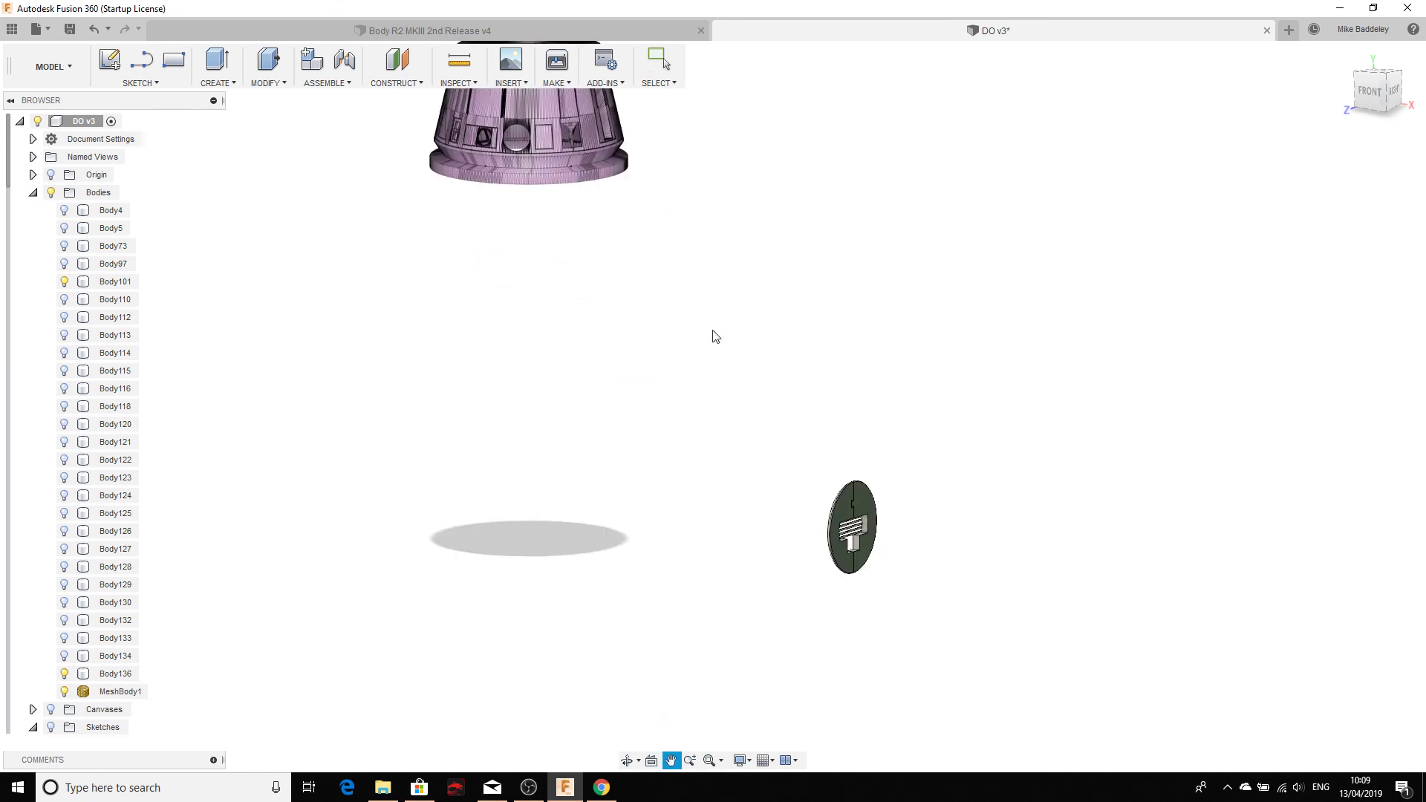
scroll(864, 505, up, 4)
scroll(864, 516, up, 2)
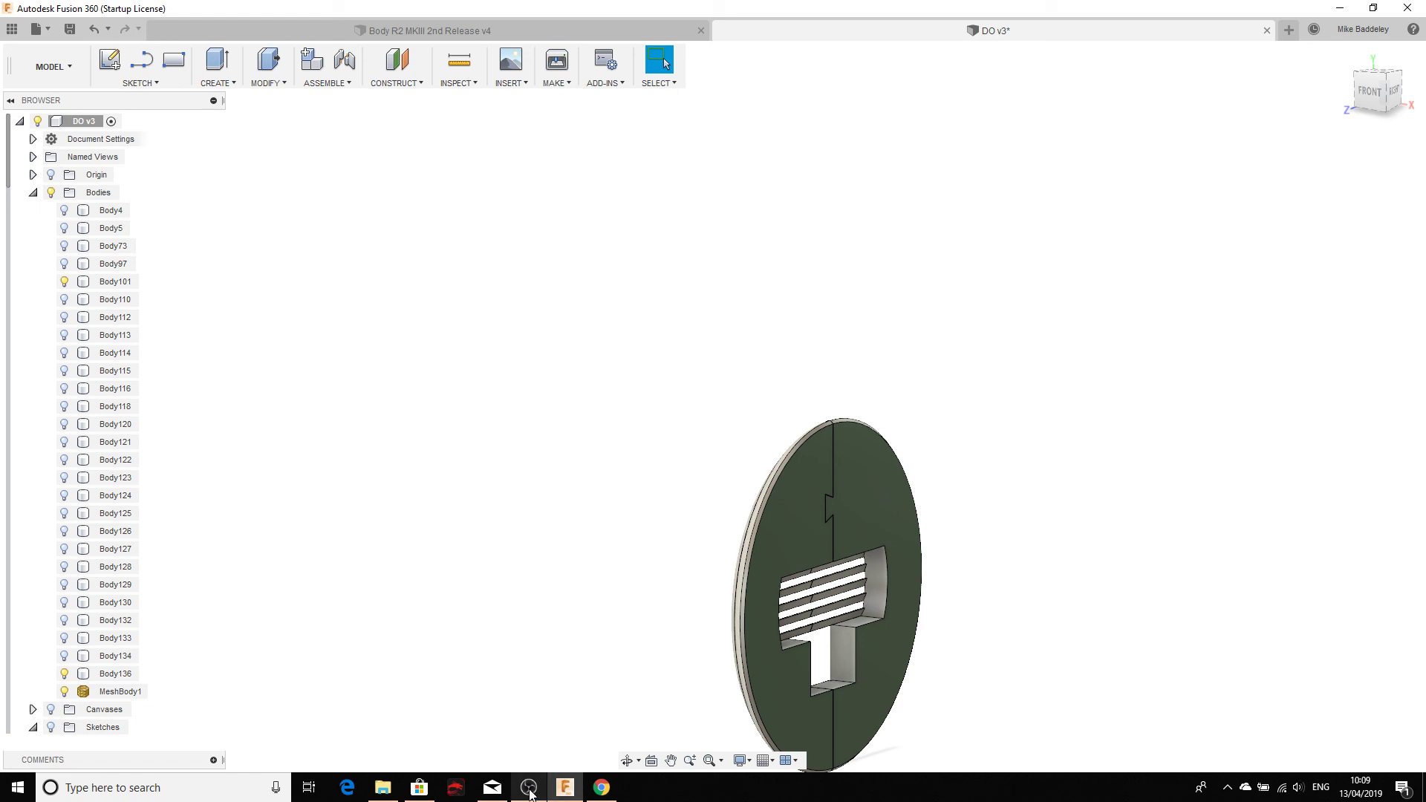
Step: Restore the OBS recording window over the DO v3 design from the Windows taskbar
mouse_move(529, 790)
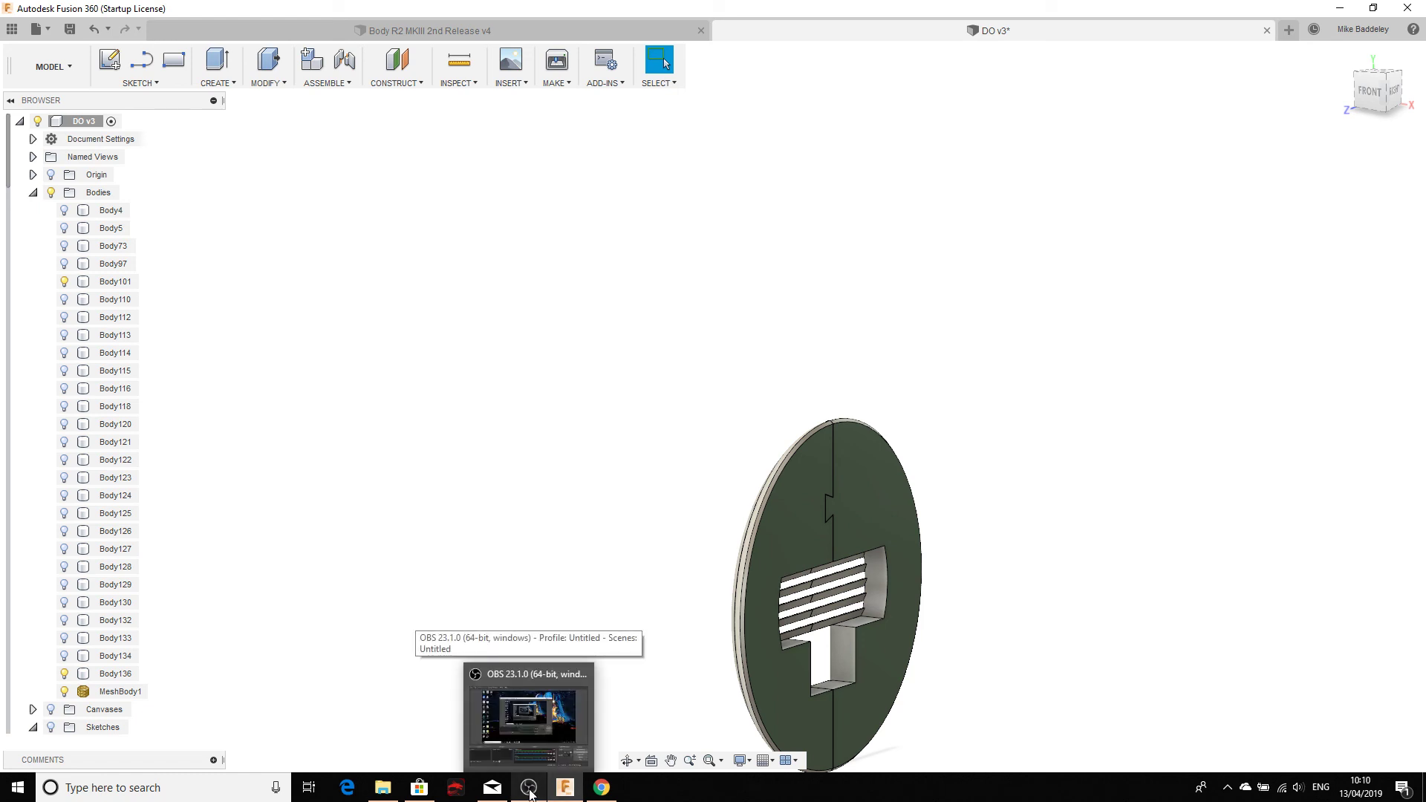
click(529, 791)
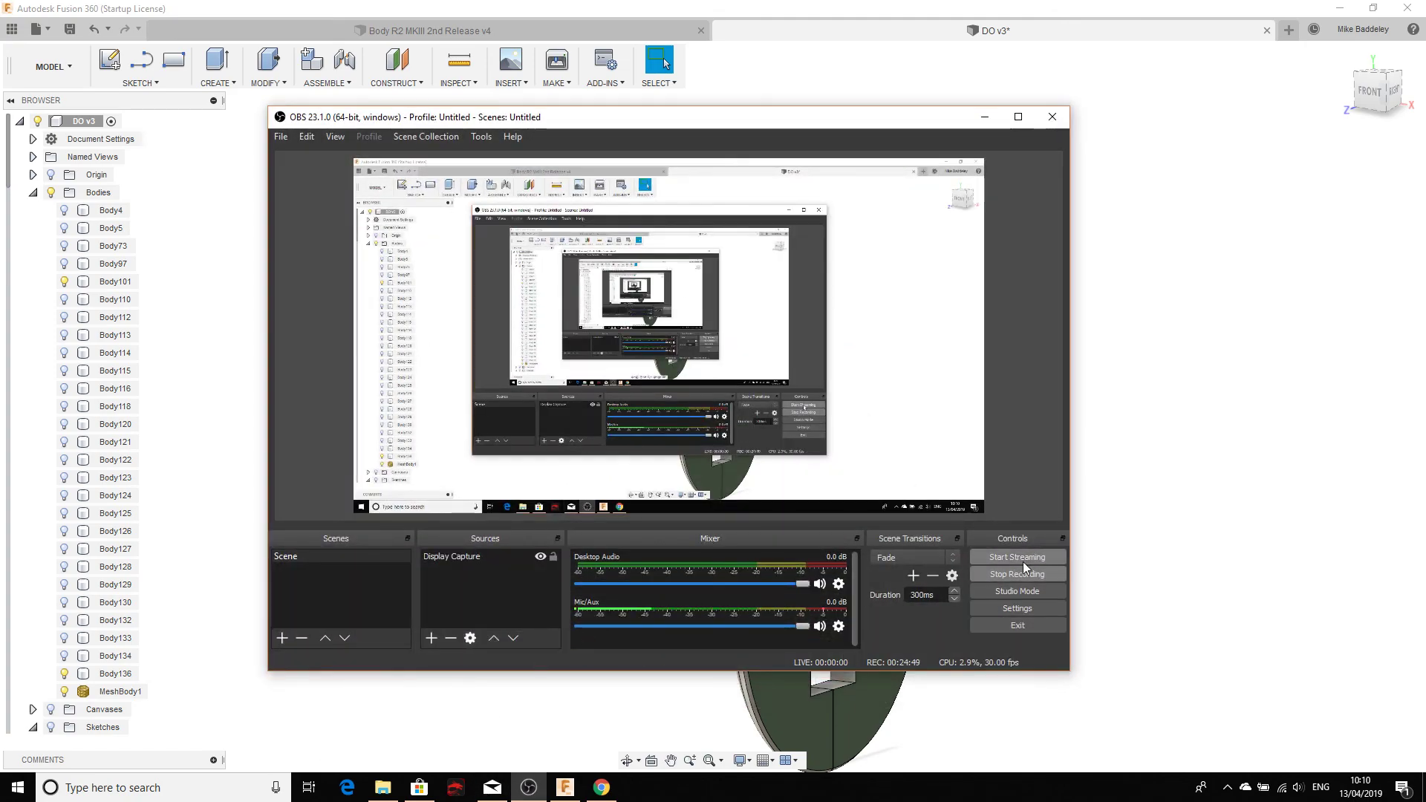